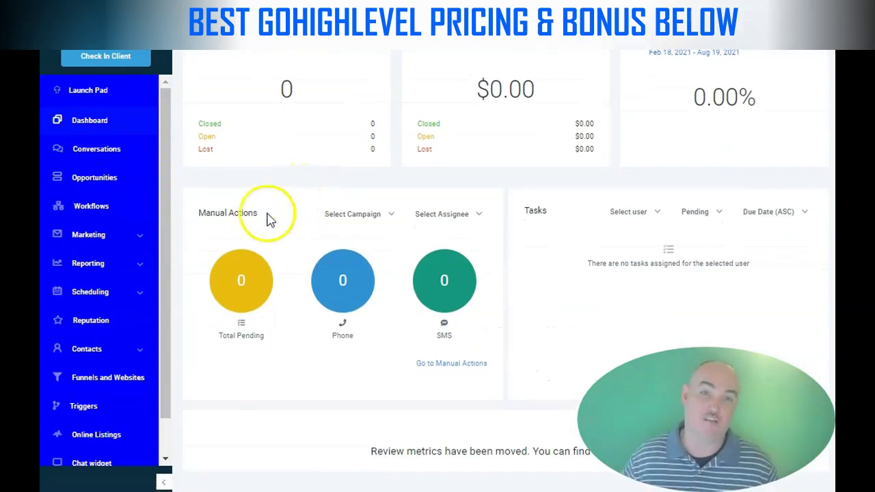
Look through all conversations, the opportunities pipeline and the workflows list
click(91, 157)
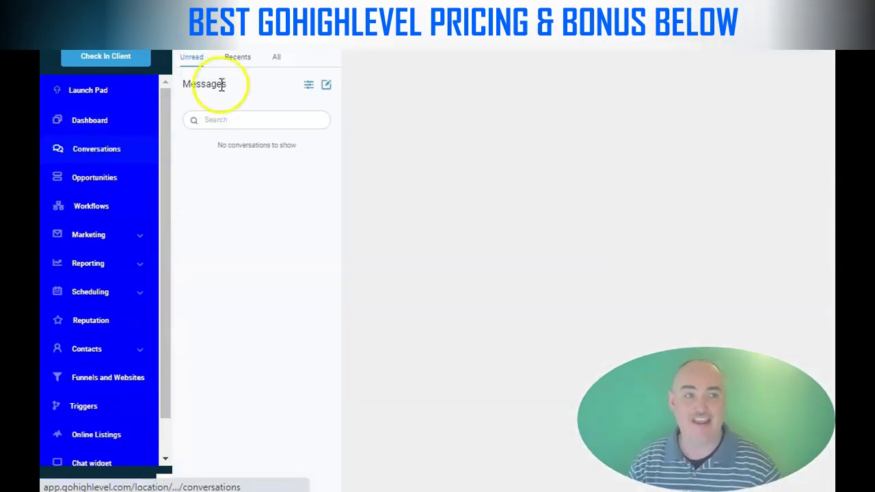
click(238, 57)
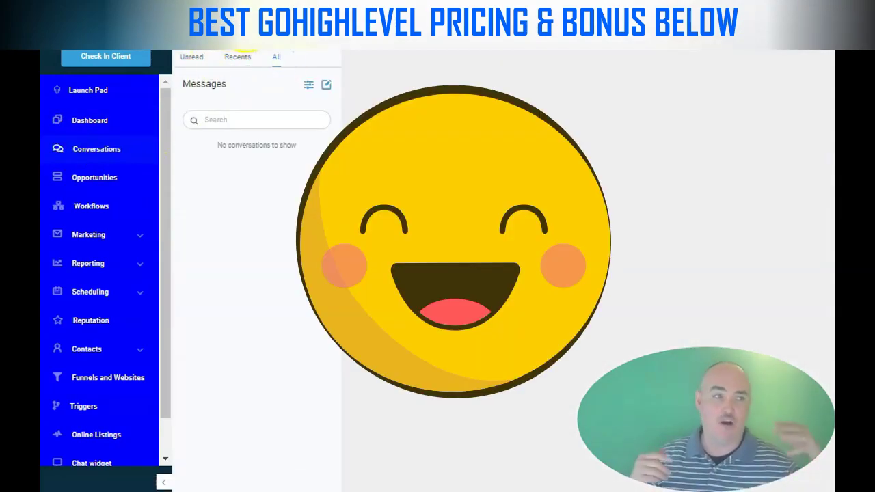
click(78, 177)
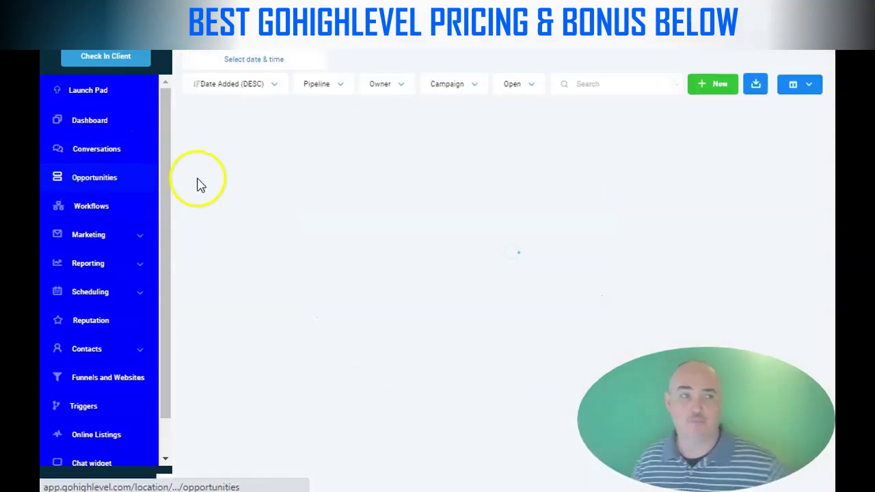
click(95, 212)
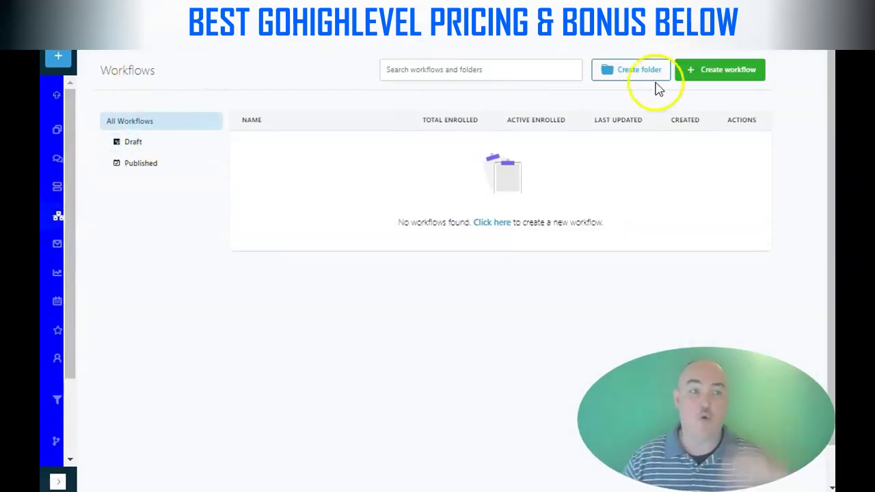
scroll(711, 76, down, 1)
scroll(717, 92, up, 1)
Browse the new-workflow template choices, then open the Marketing campaigns page
click(725, 75)
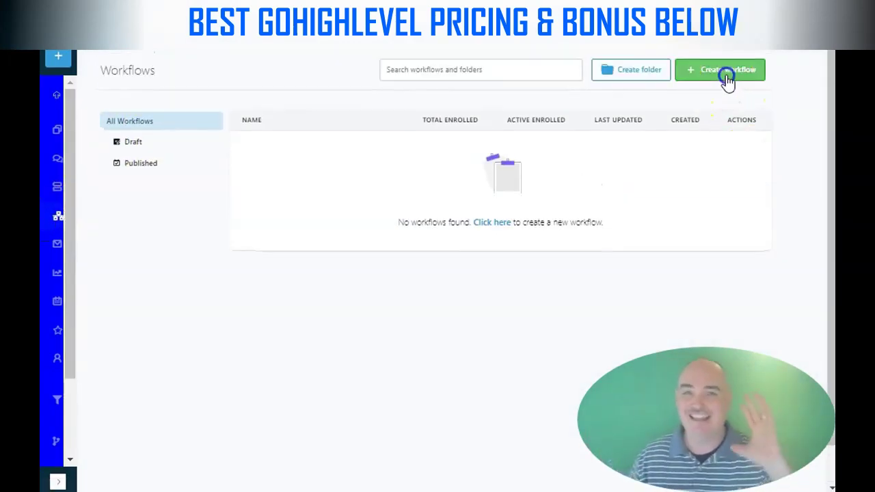
scroll(438, 248, down, 5)
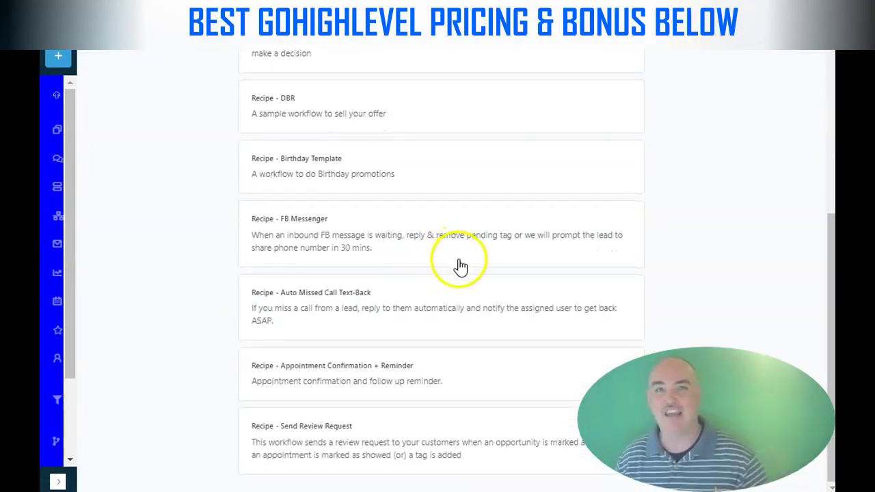
scroll(438, 260, up, 5)
scroll(443, 222, down, 1)
scroll(442, 231, up, 1)
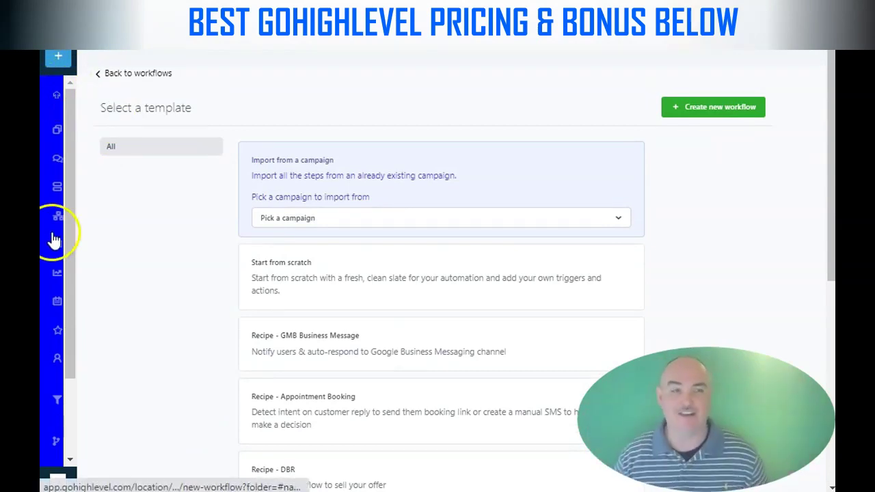
mouse_move(57, 246)
click(54, 289)
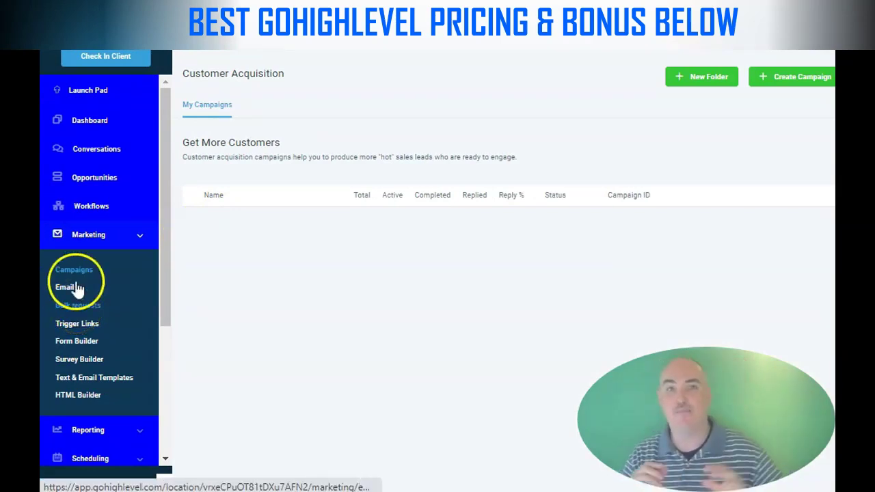
Start a new campaign and dismiss the form without saving
click(764, 79)
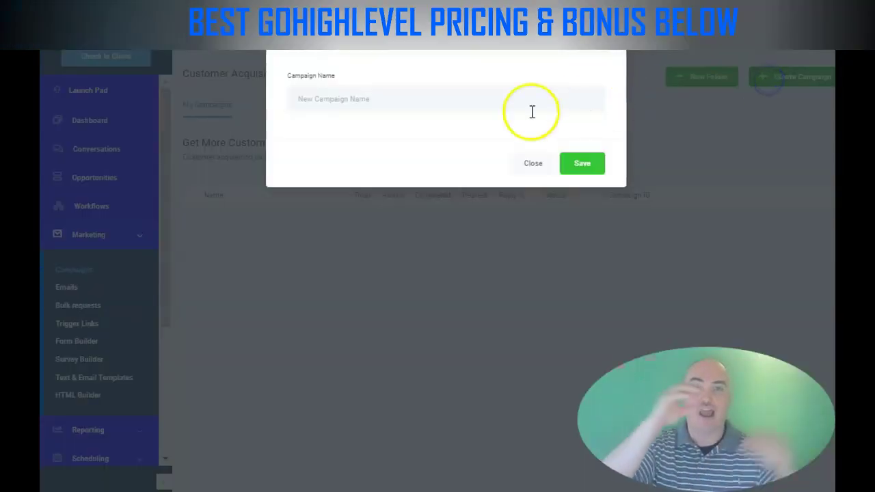
click(540, 166)
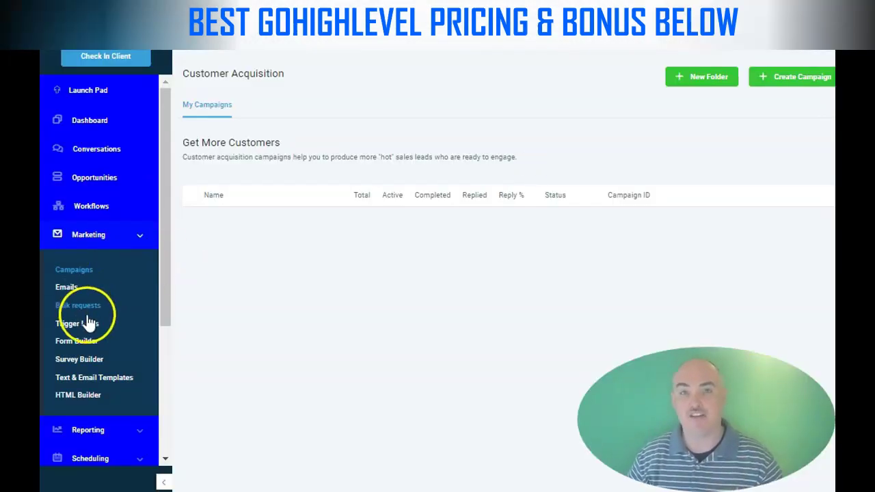
scroll(87, 321, down, 3)
scroll(101, 226, up, 2)
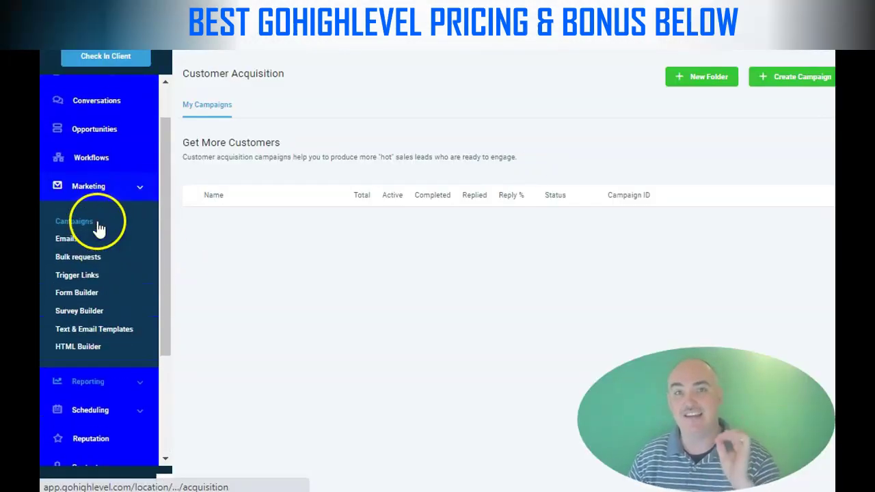
Check the Survey Builder and text and email templates, ending on HTML Builder
click(77, 312)
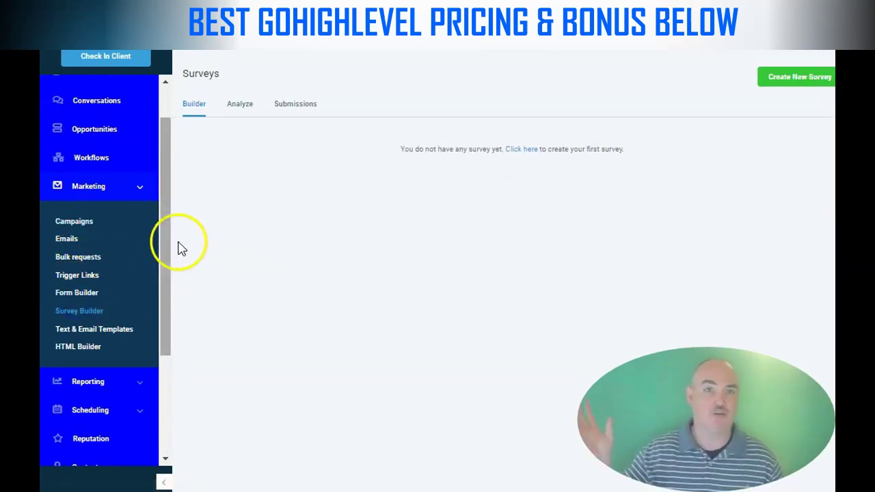
click(93, 333)
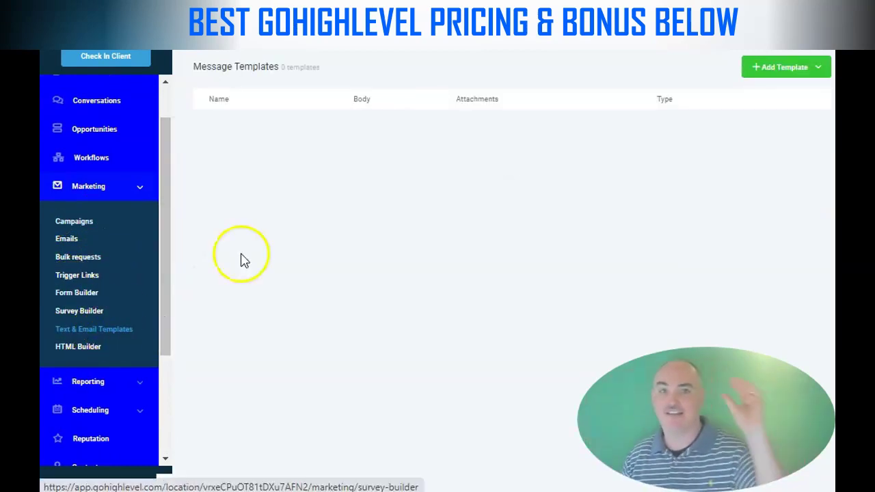
click(786, 68)
click(797, 118)
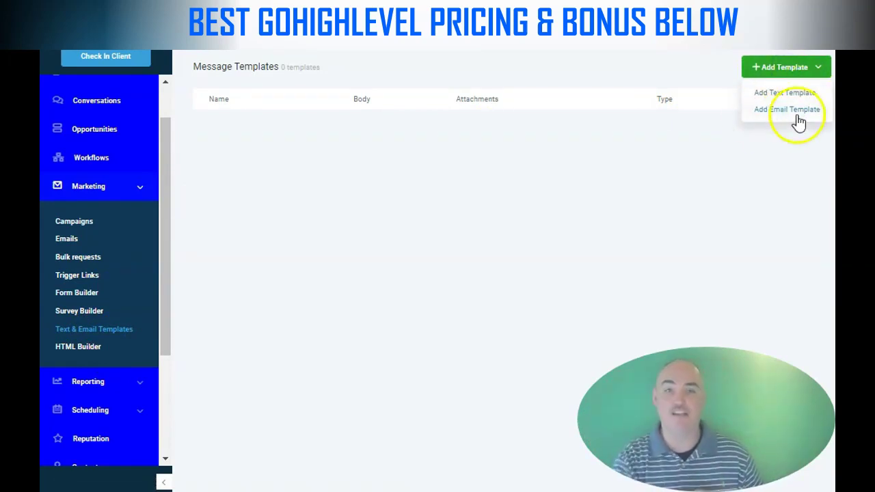
click(108, 348)
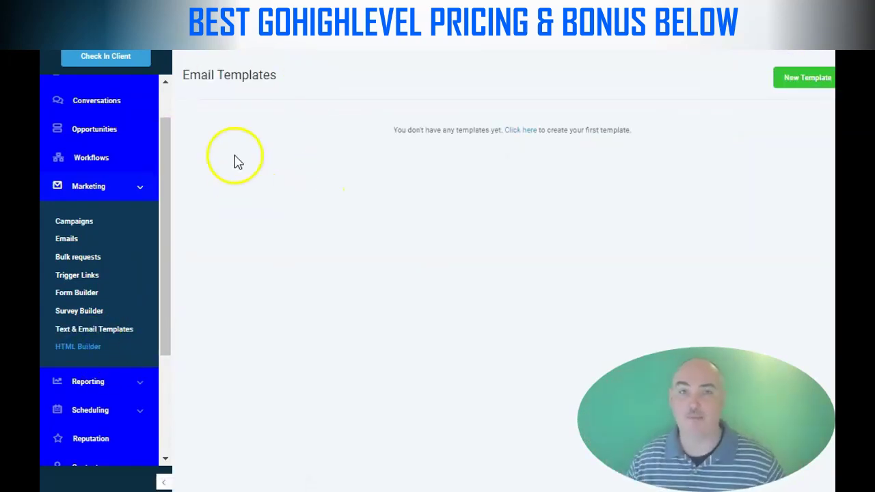
scroll(133, 335, down, 3)
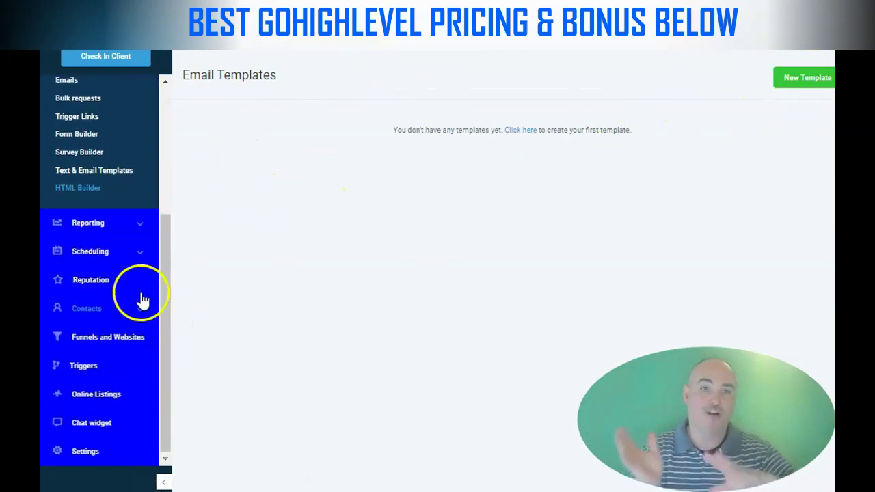
Review the Google Ads, Facebook Ads and Attribution reports under Reporting
click(96, 227)
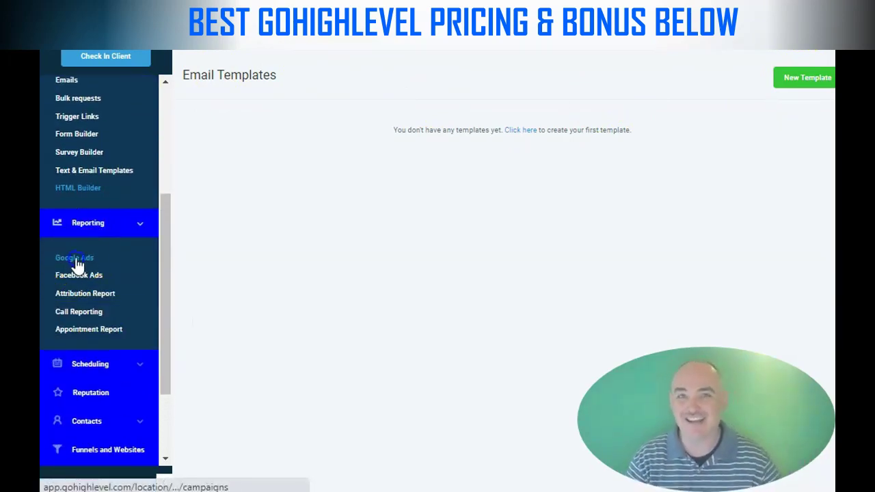
click(77, 264)
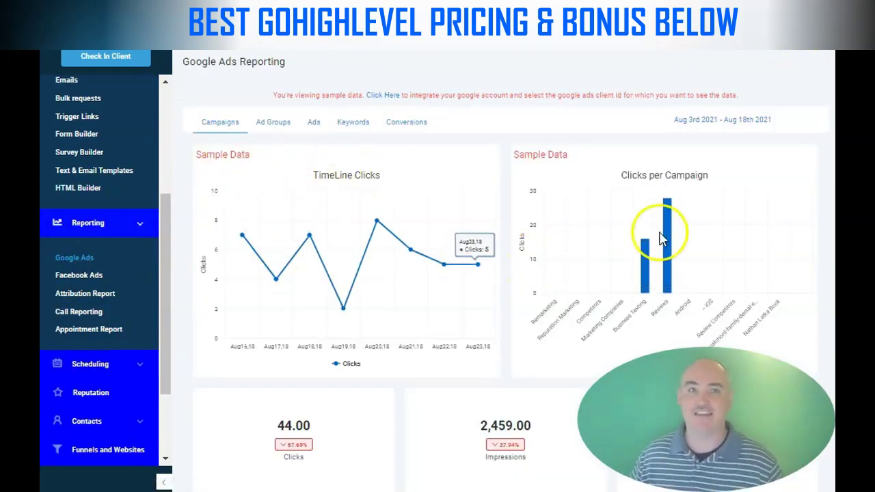
click(95, 282)
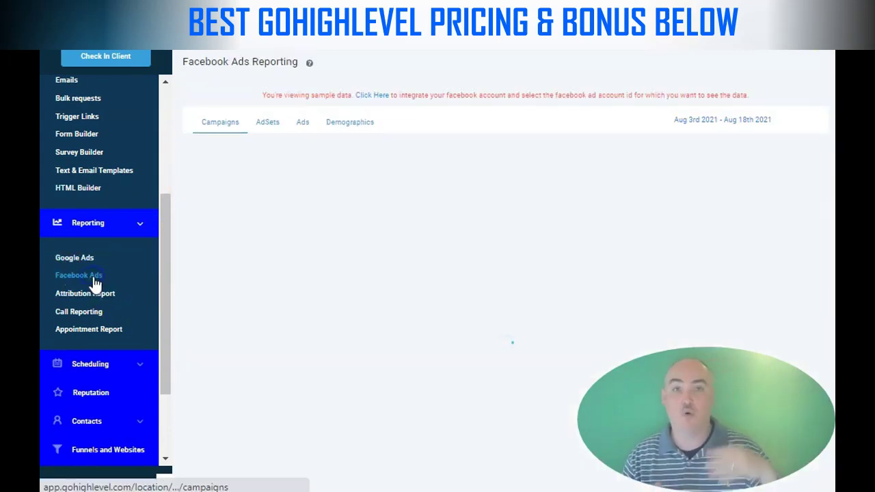
click(91, 295)
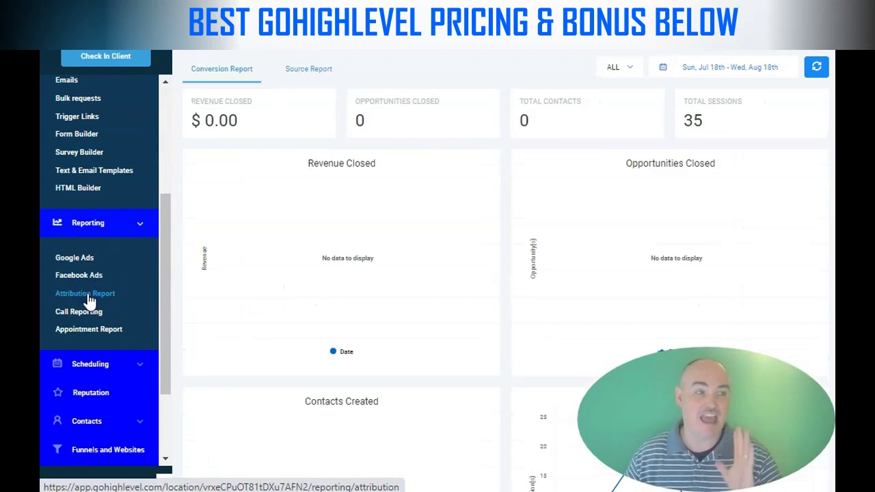
scroll(566, 207, down, 3)
scroll(559, 205, up, 3)
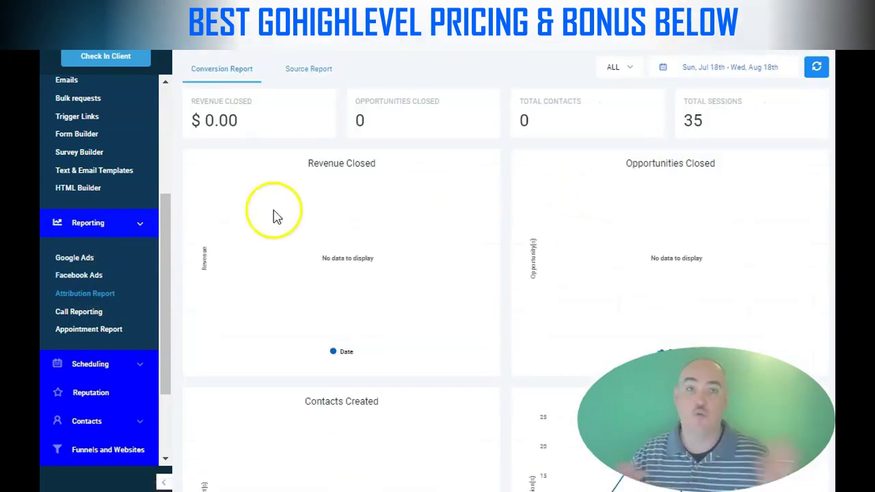
click(80, 312)
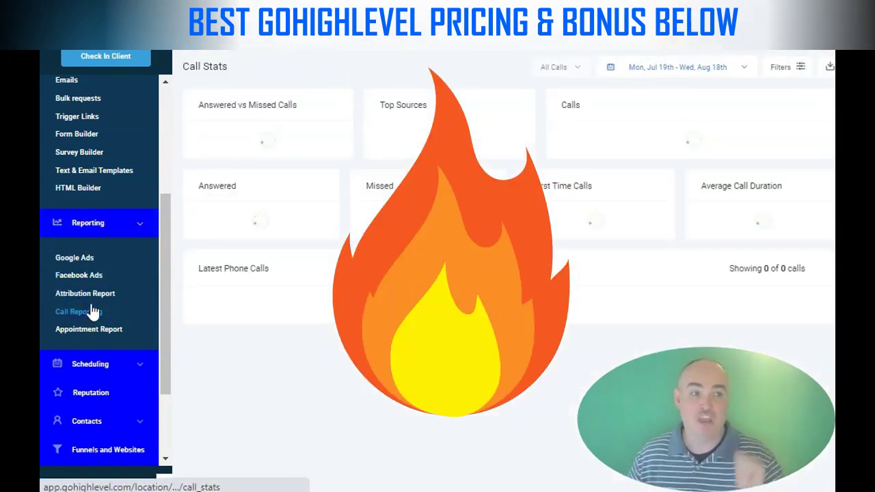
click(92, 295)
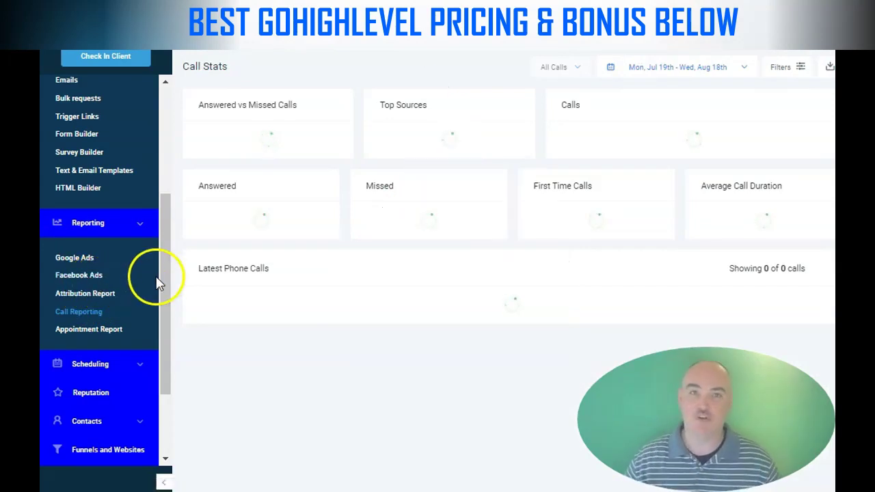
click(80, 331)
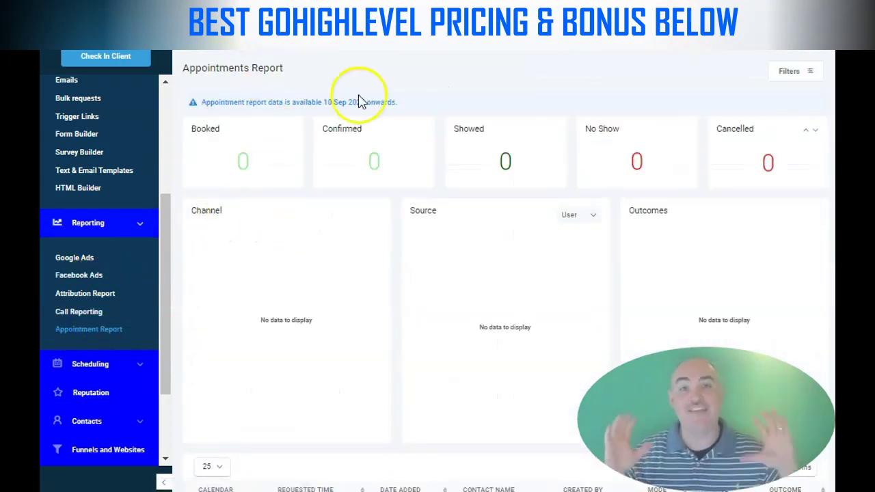
scroll(122, 307, down, 1)
click(74, 285)
click(71, 321)
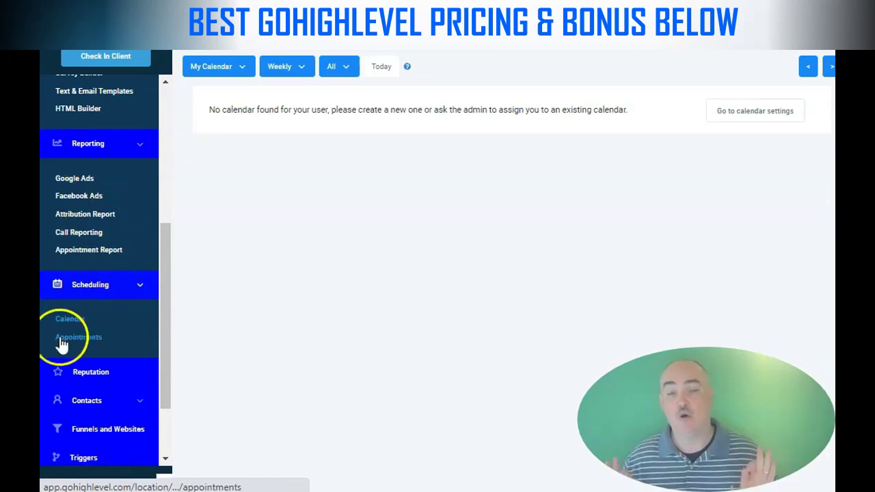
View appointments and the reputation overview, opening then closing the review invite form
click(60, 340)
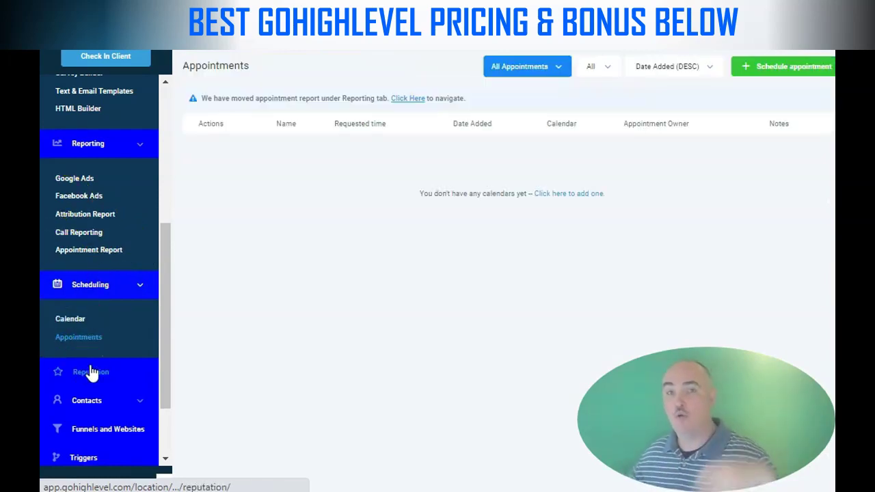
click(91, 372)
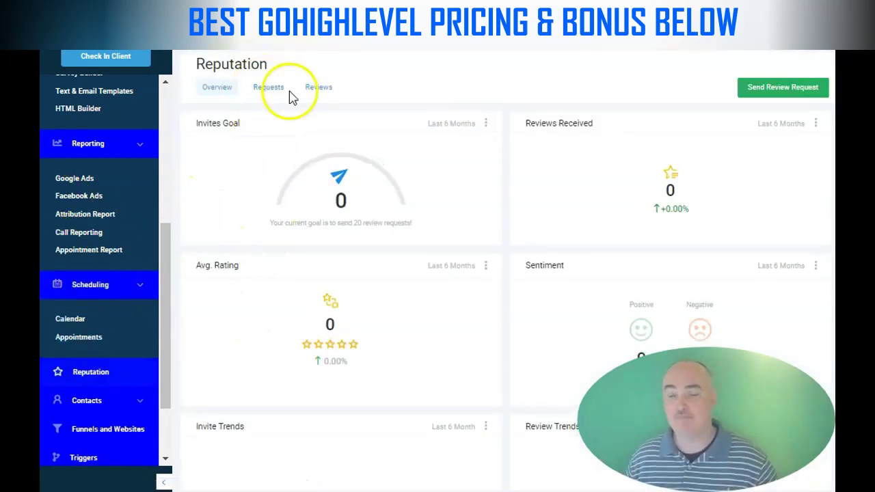
click(779, 89)
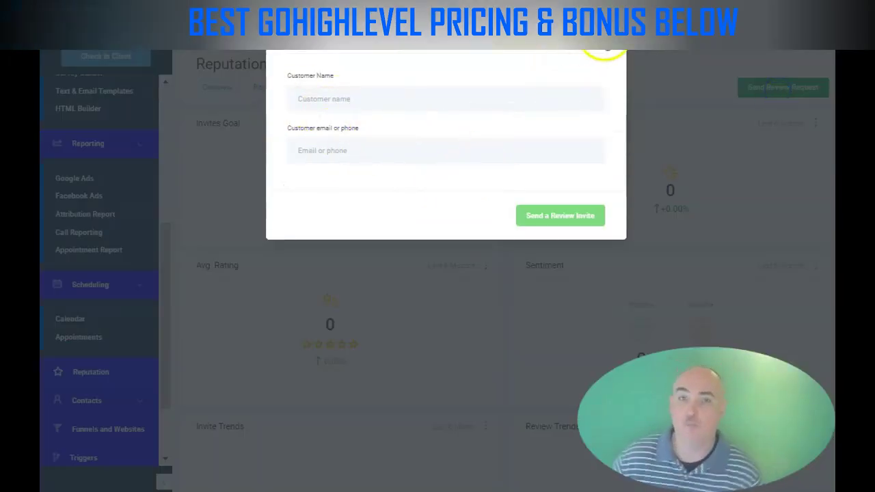
click(617, 54)
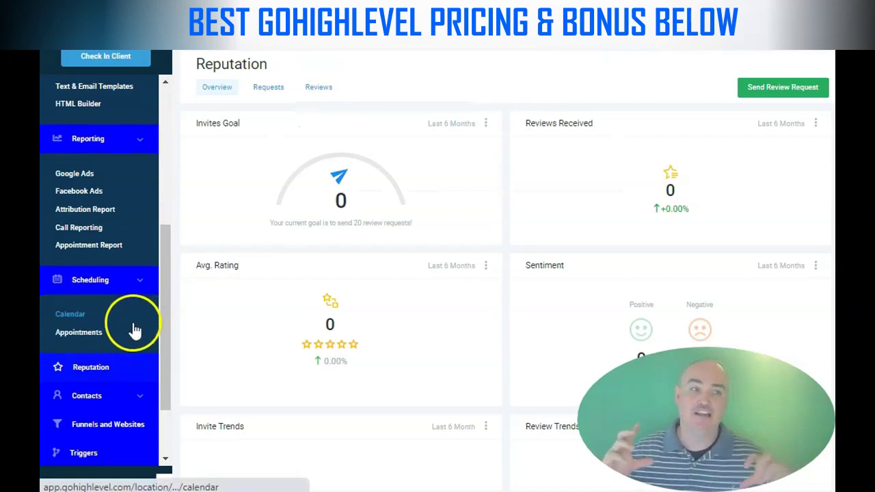
scroll(101, 318, down, 1)
Go through Contacts' smart lists, manual actions, contact requests, bulk actions and restore pages
click(94, 327)
scroll(115, 307, down, 1)
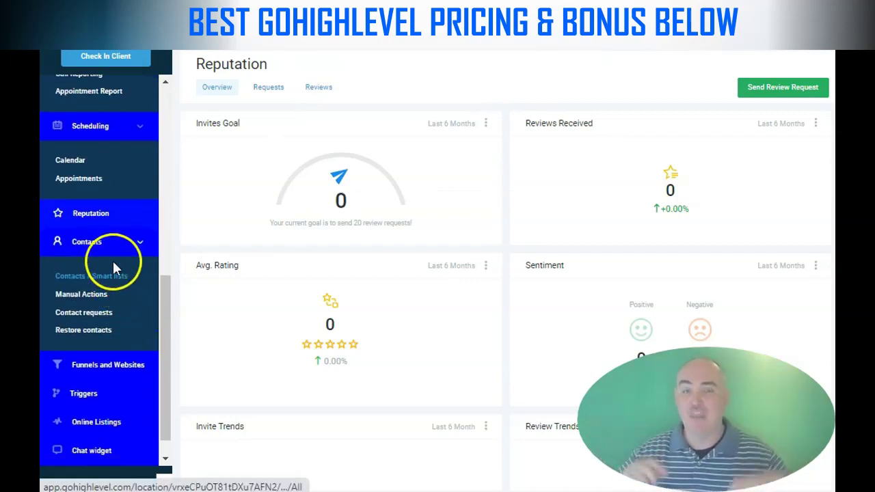
click(103, 277)
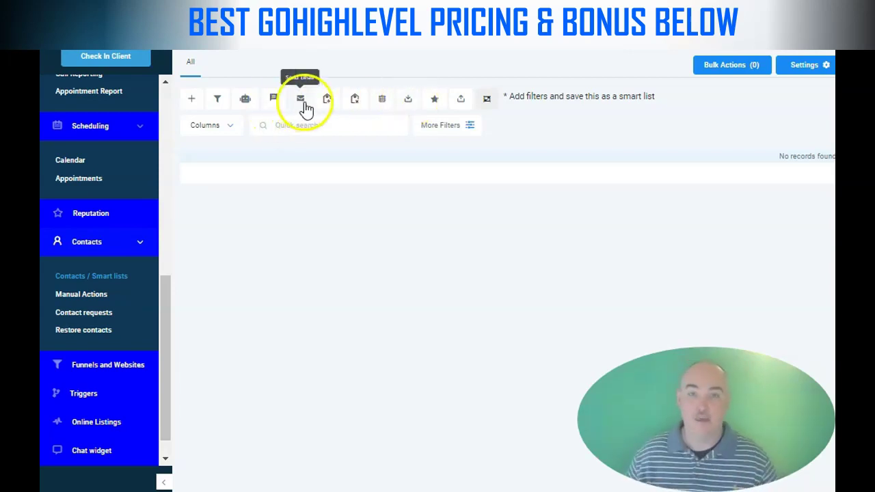
click(80, 295)
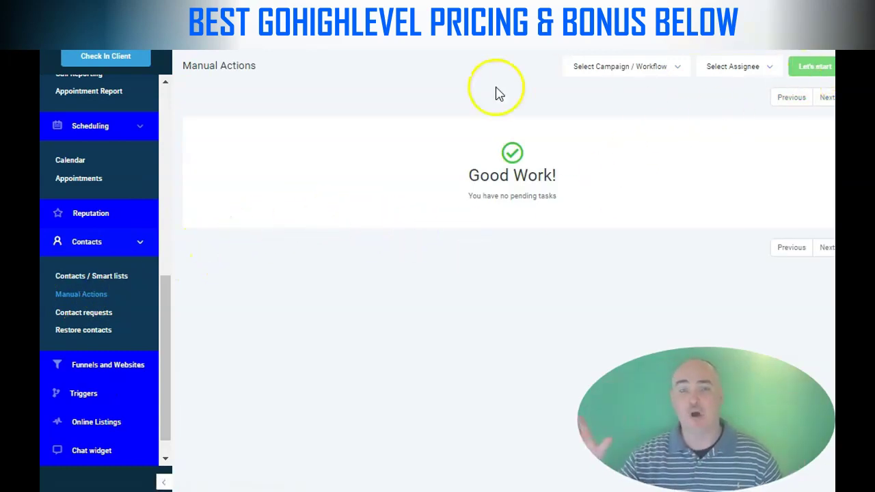
click(82, 313)
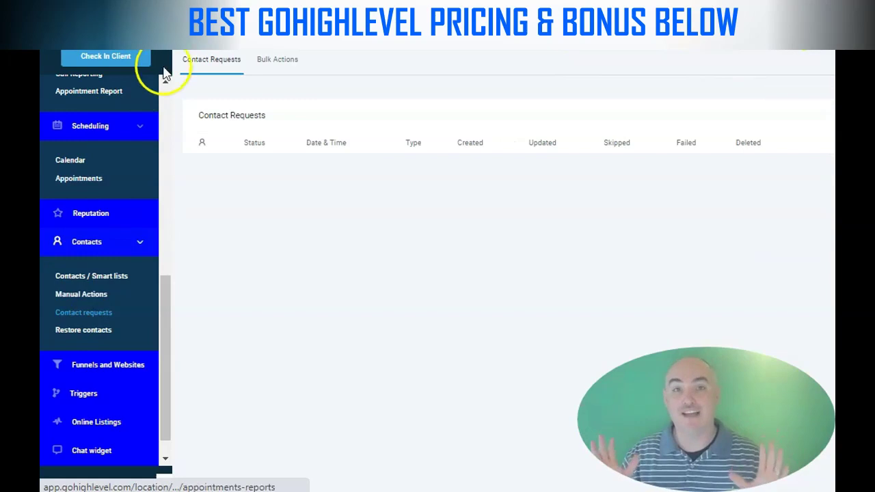
click(274, 63)
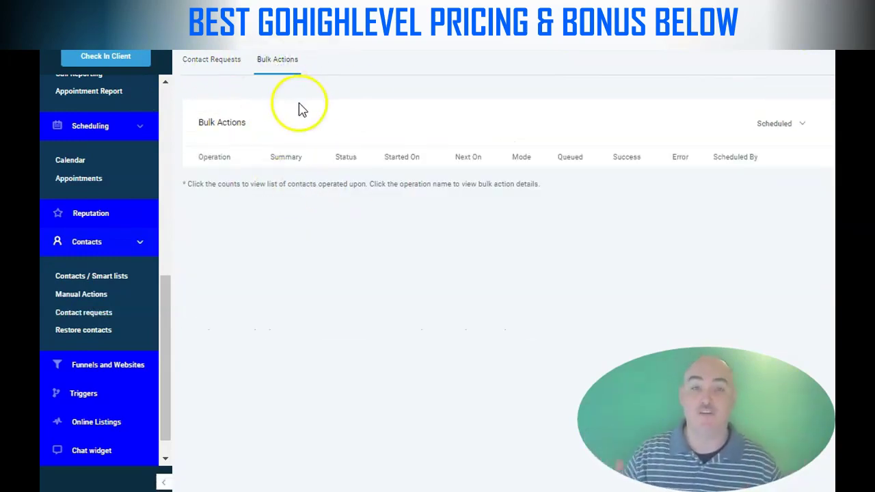
click(96, 330)
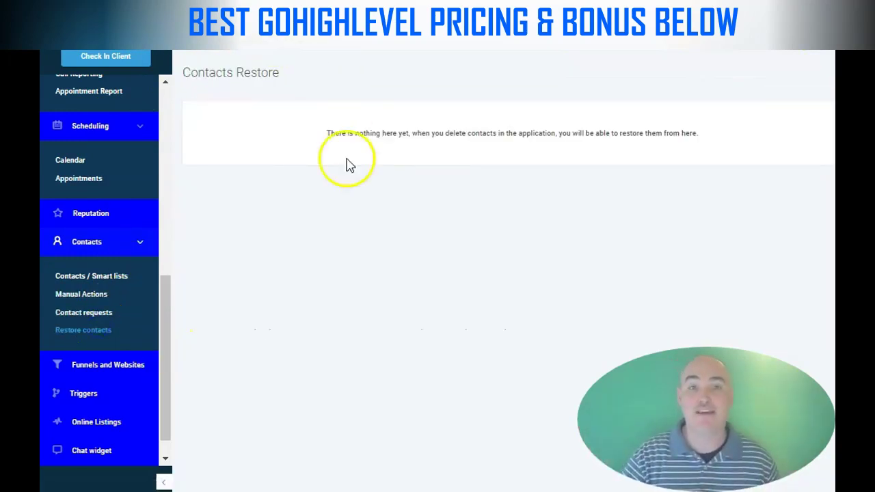
click(109, 367)
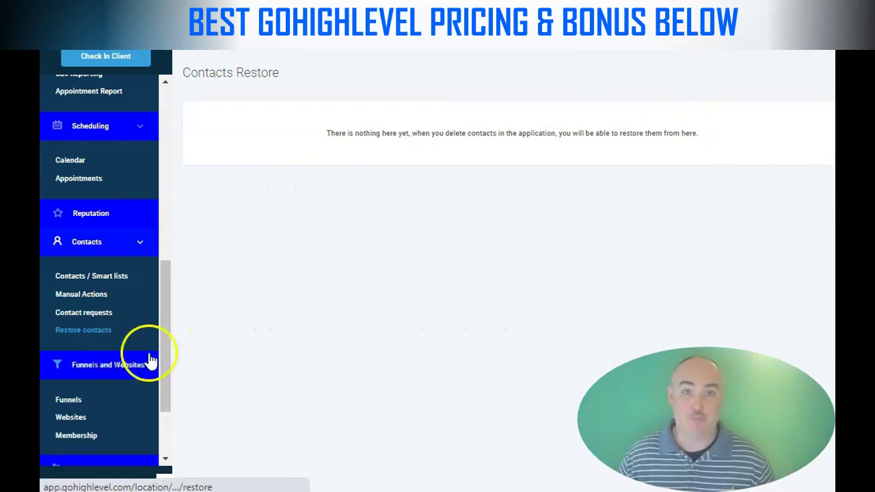
Cancel cloning the Genius Messenger CRM funnel and open its first step in the editor
click(71, 402)
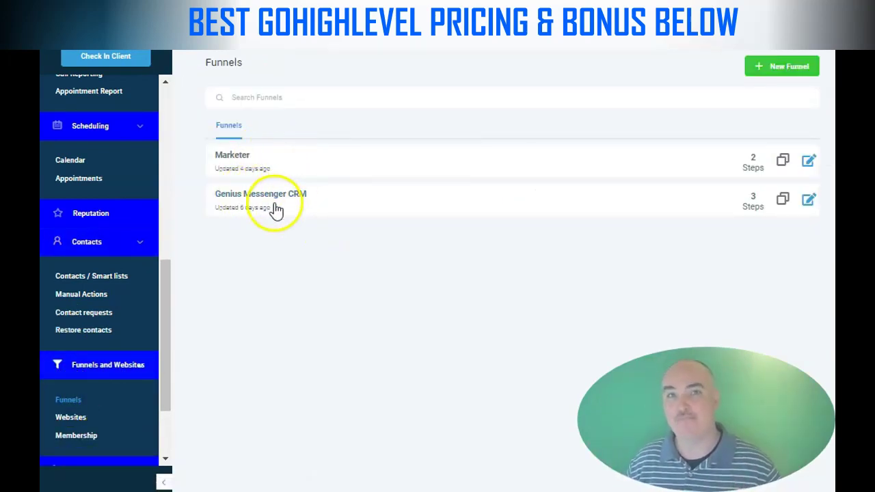
click(780, 199)
click(603, 48)
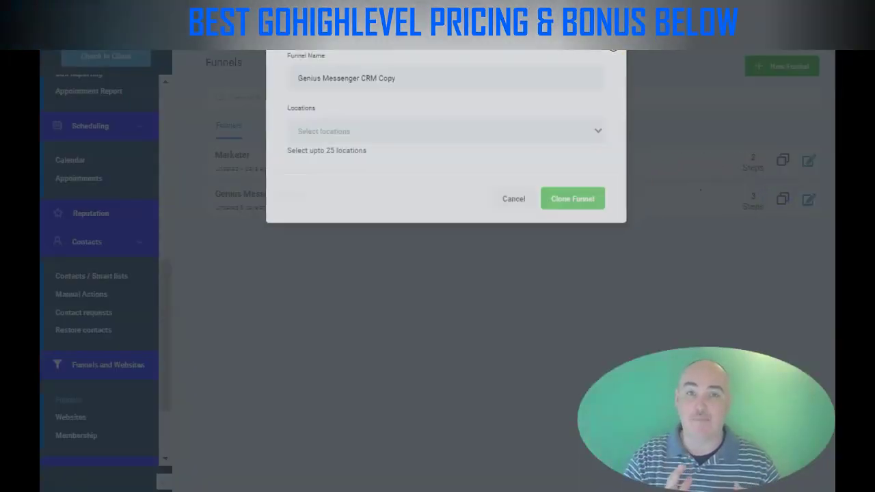
click(809, 201)
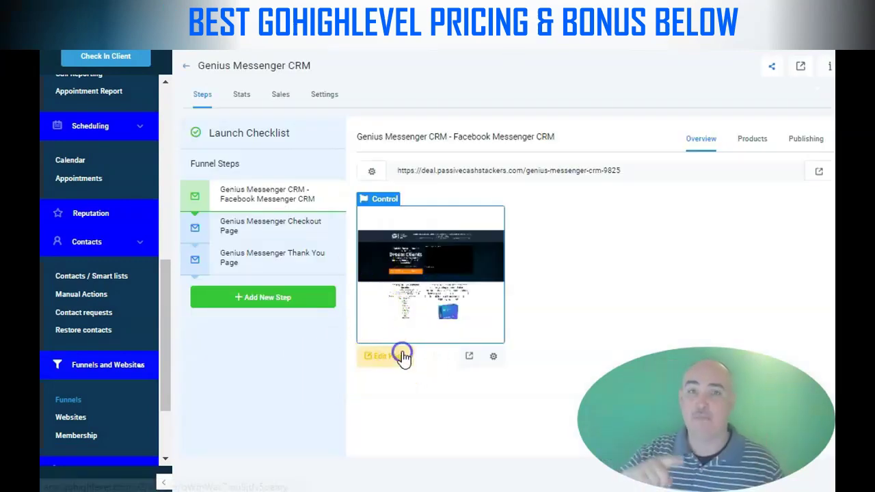
click(402, 357)
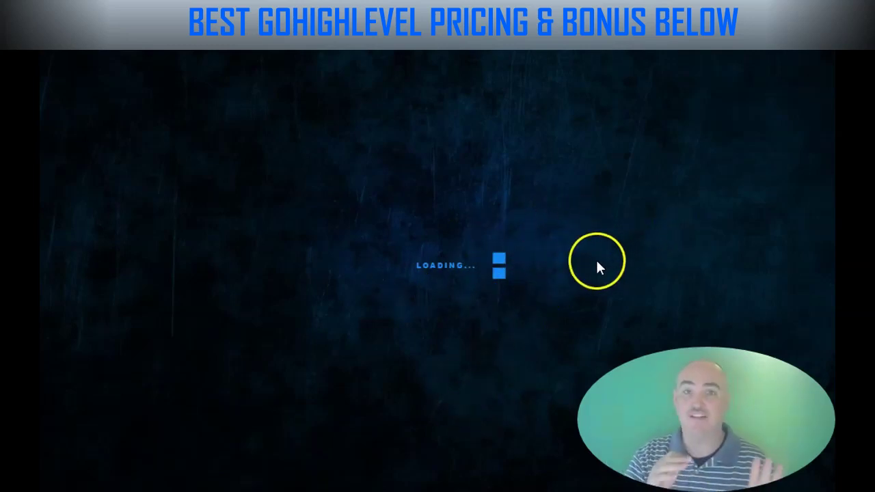
Scroll through the Facebook Messenger CRM sales page, then exit to the funnel's steps
scroll(523, 219, down, 10)
scroll(537, 207, down, 15)
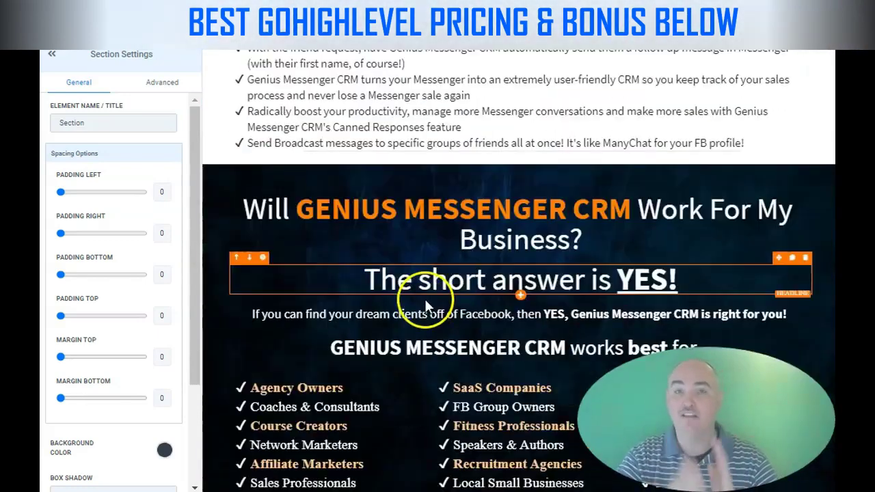
scroll(426, 287, down, 15)
scroll(445, 266, down, 5)
scroll(385, 257, up, 8)
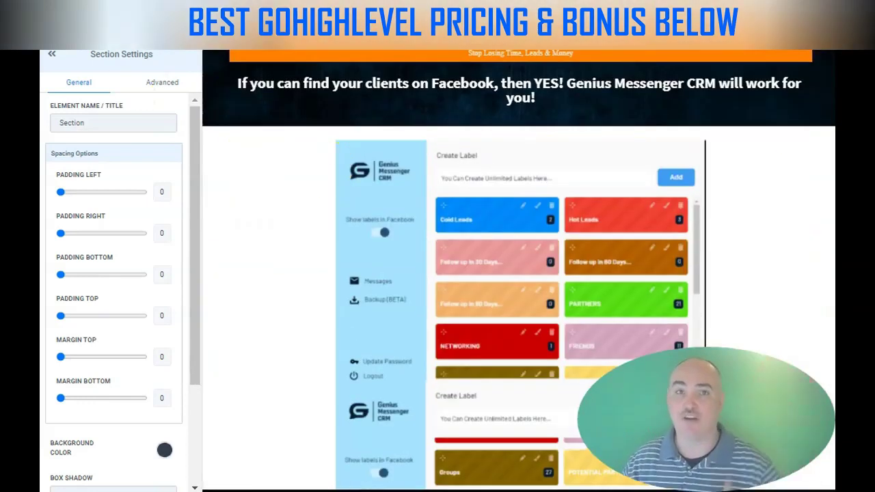
click(102, 60)
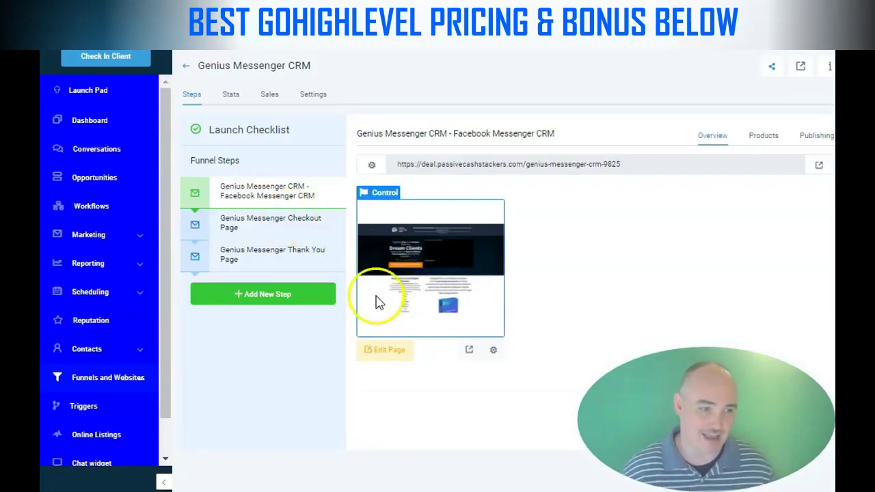
Preview the Genius Messenger Checkout Page and Thank You Page steps
click(257, 225)
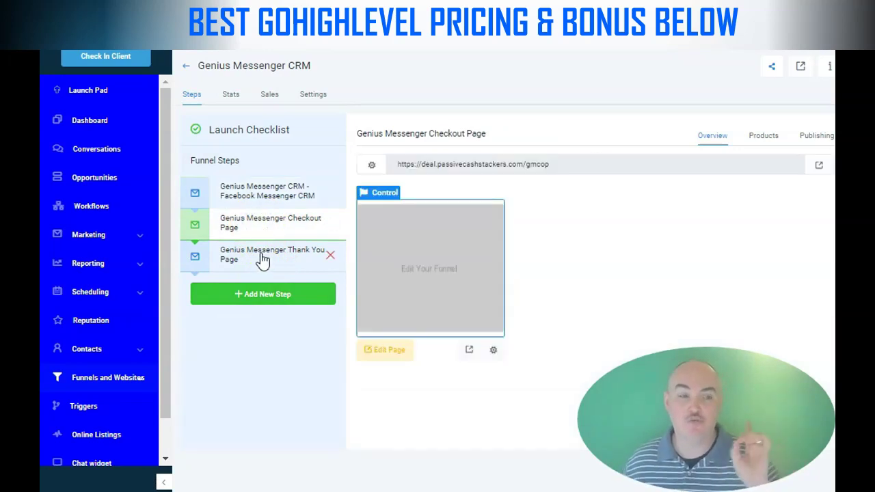
click(263, 260)
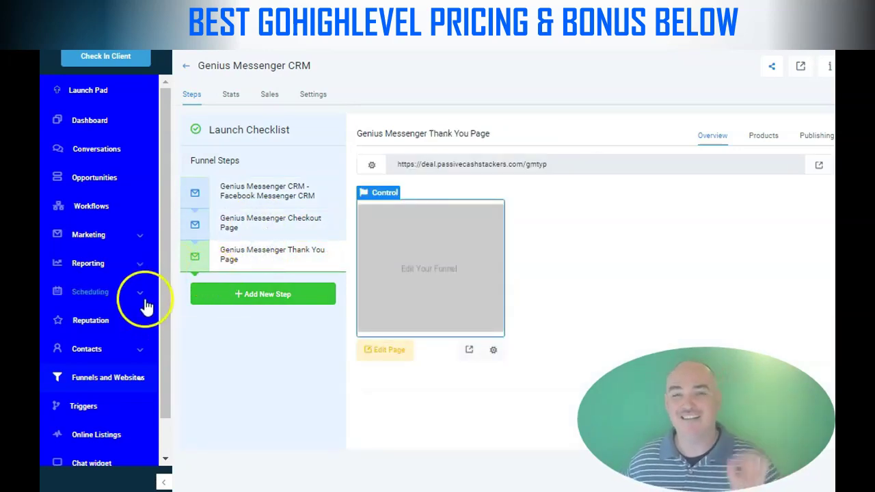
scroll(122, 309, down, 1)
Visit Triggers and Online Listings, selecting the Competition Leaderboard heading text
click(82, 365)
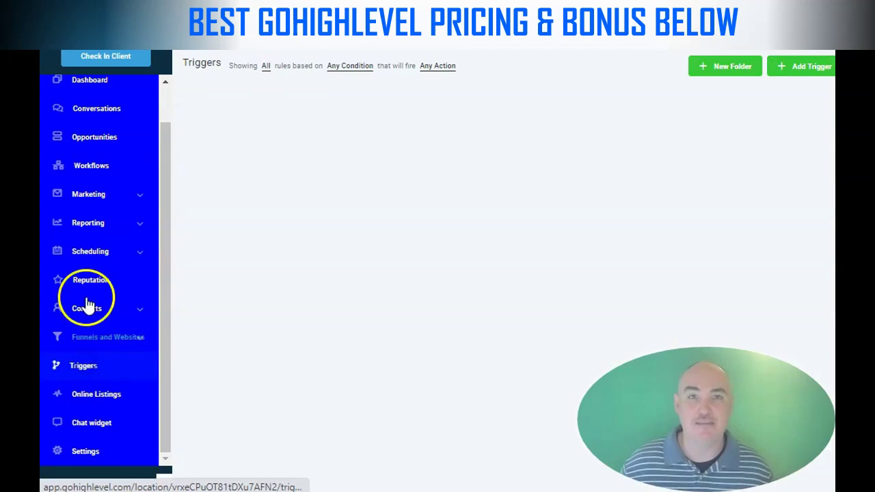
click(93, 400)
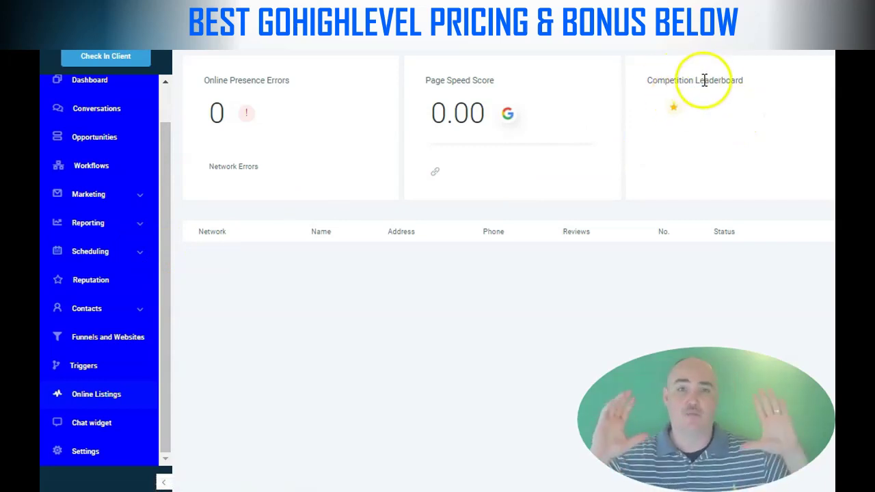
drag(648, 81, 769, 93)
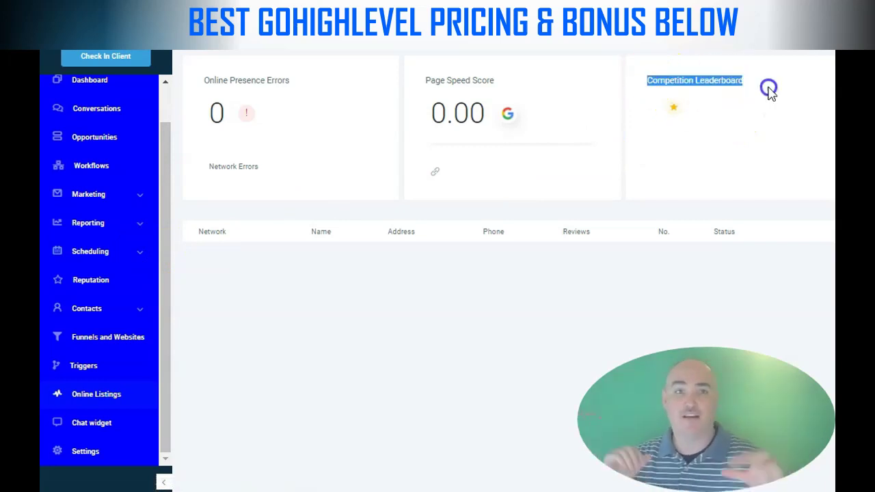
Open the Chat widget settings and expand its Widget window and Acknowledgement sections
click(82, 429)
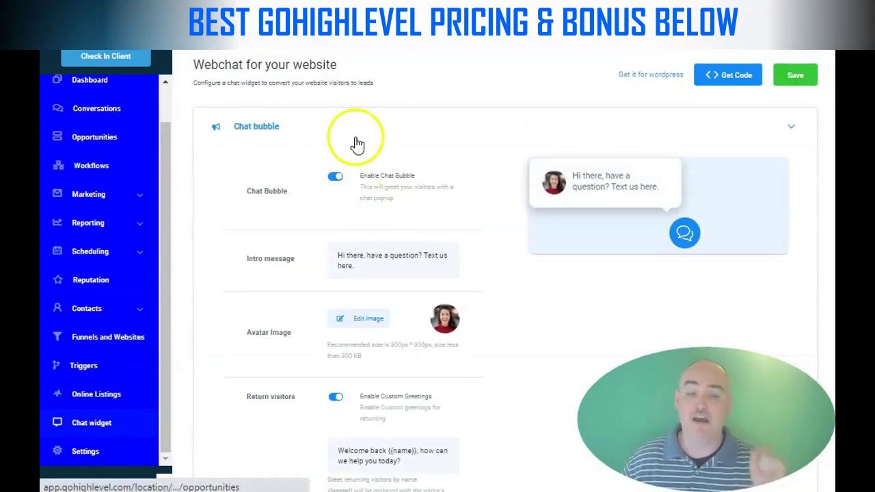
drag(194, 64, 399, 63)
scroll(517, 185, down, 5)
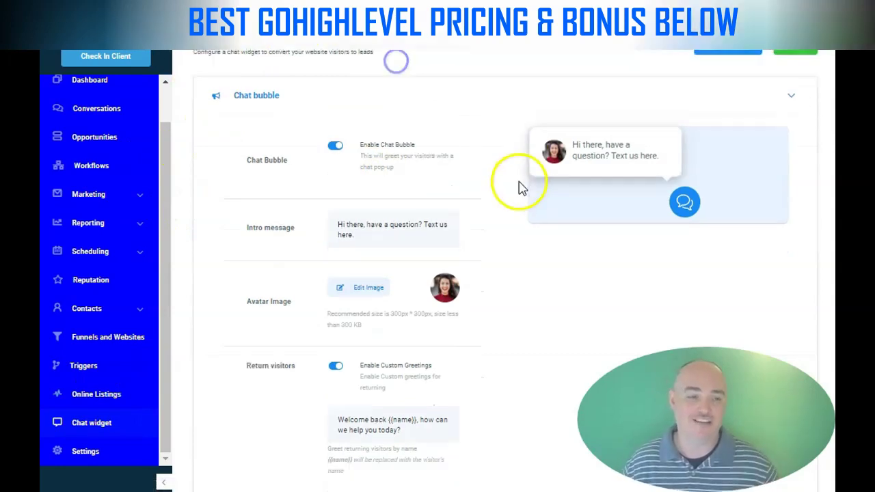
click(498, 367)
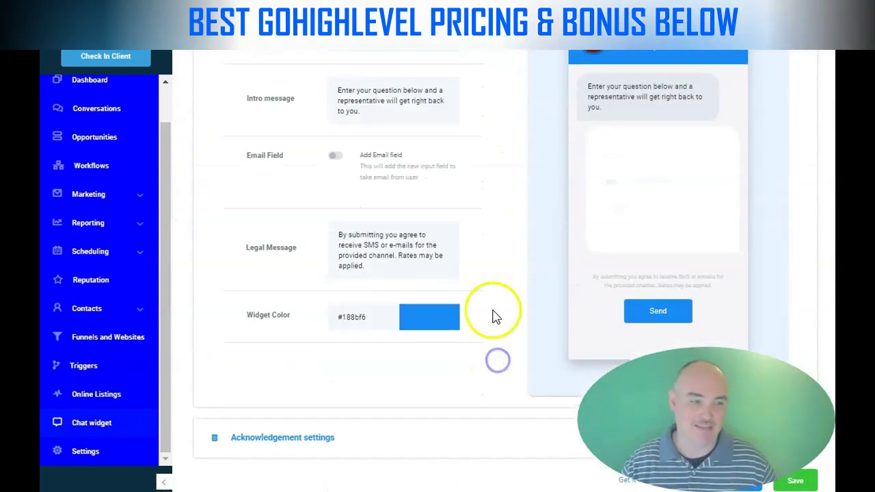
scroll(483, 310, up, 3)
scroll(482, 311, down, 3)
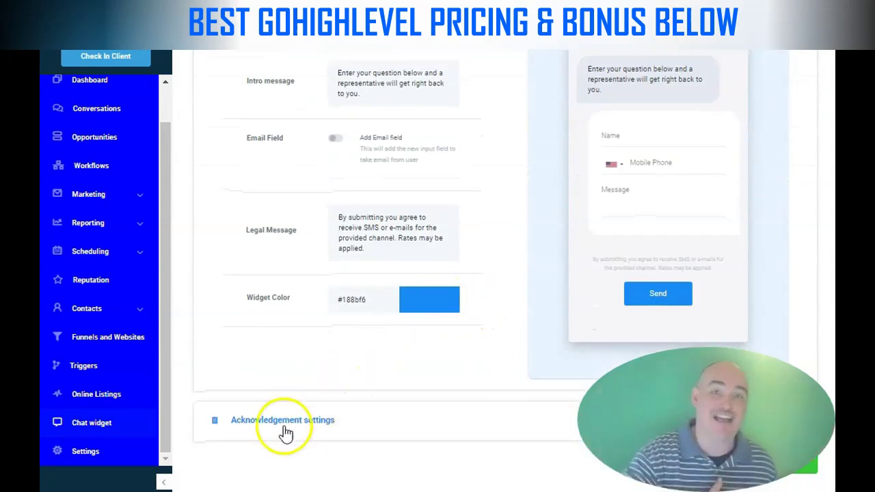
click(388, 421)
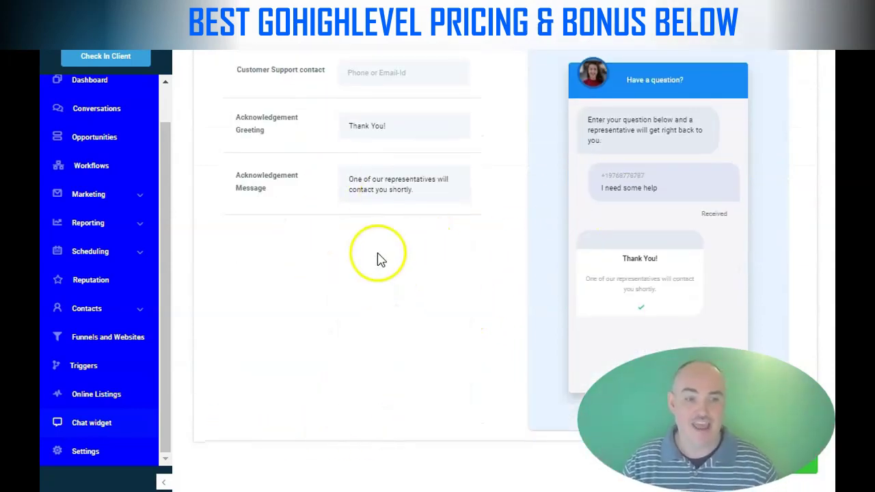
Go through Settings' Payments, Pipelines, Integrations, Calendars and Templates sections
click(86, 452)
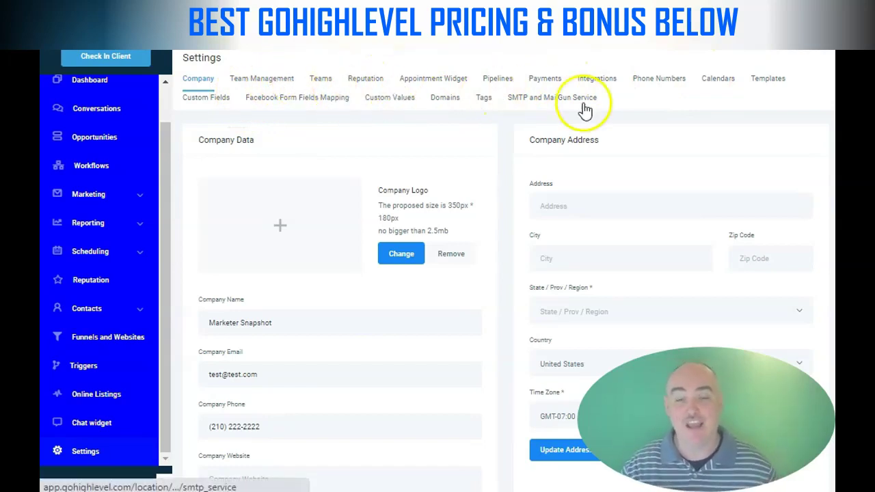
click(540, 82)
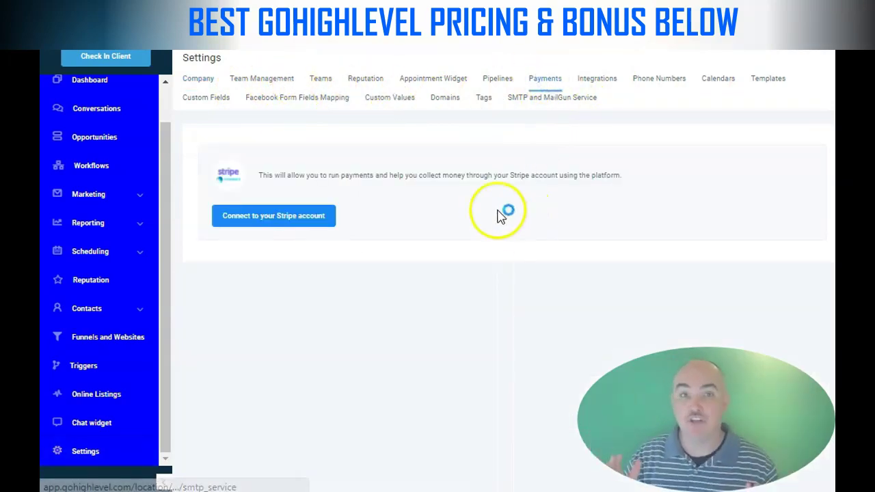
click(499, 80)
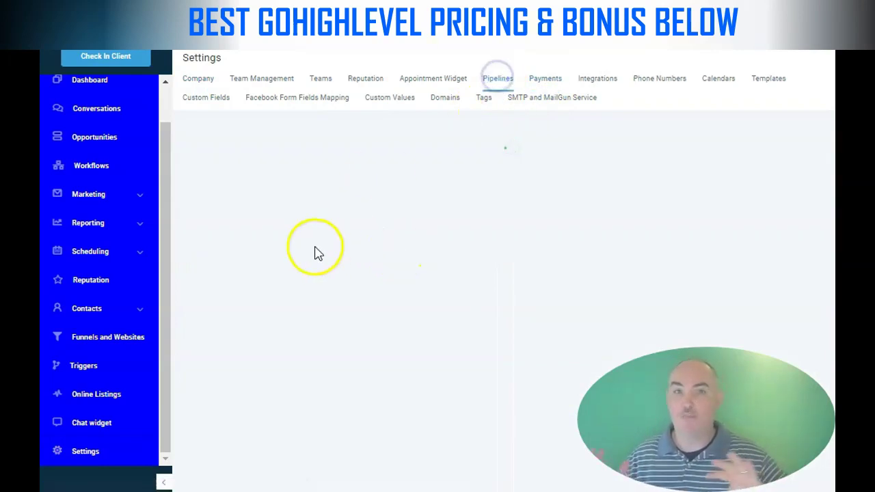
click(601, 81)
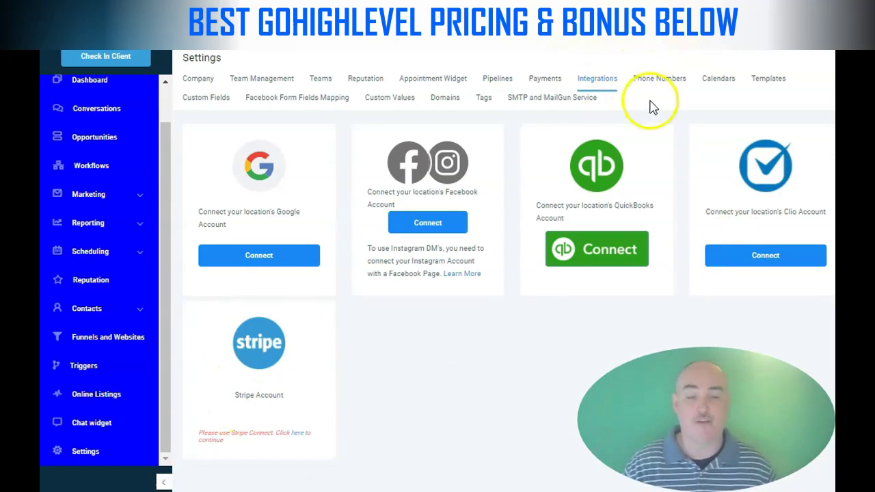
click(719, 80)
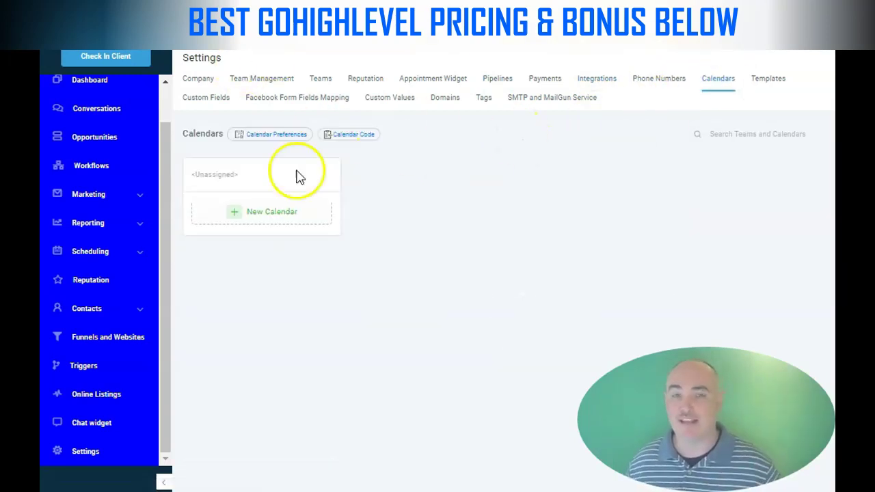
click(771, 80)
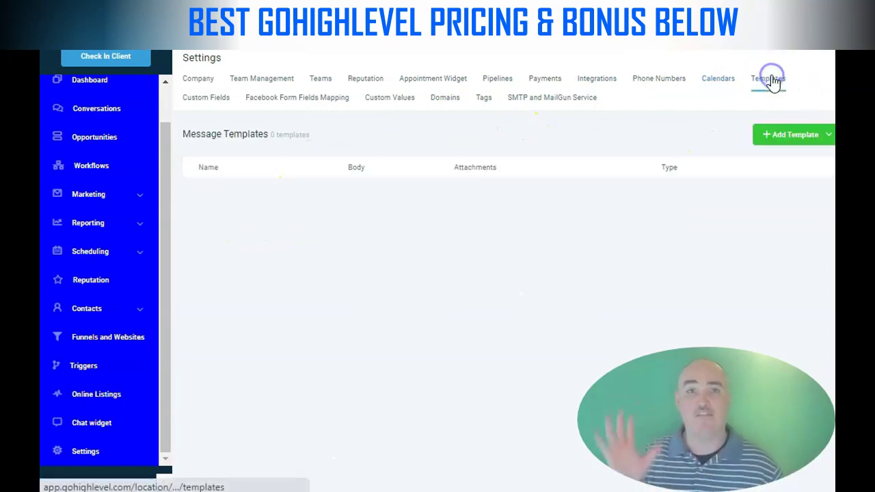
Check Custom Fields, Facebook Form Fields Mapping, Custom Values, Domains, Tags and Payments, then Workflows
click(196, 99)
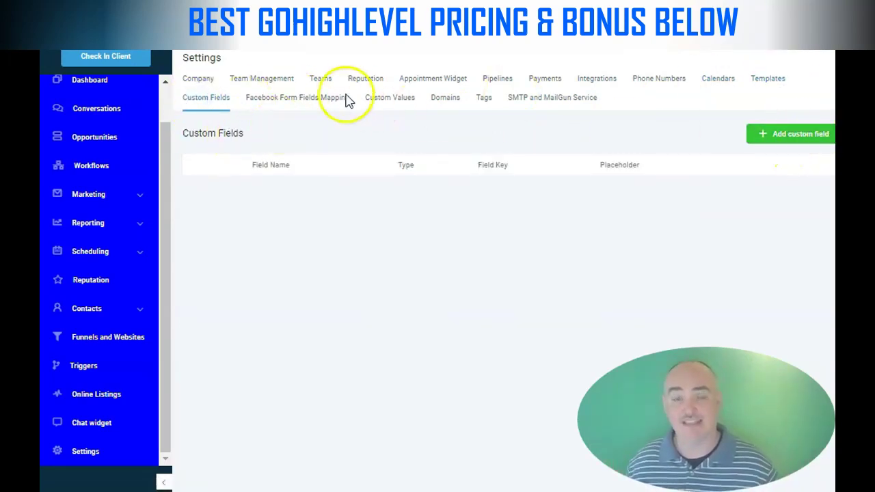
click(294, 99)
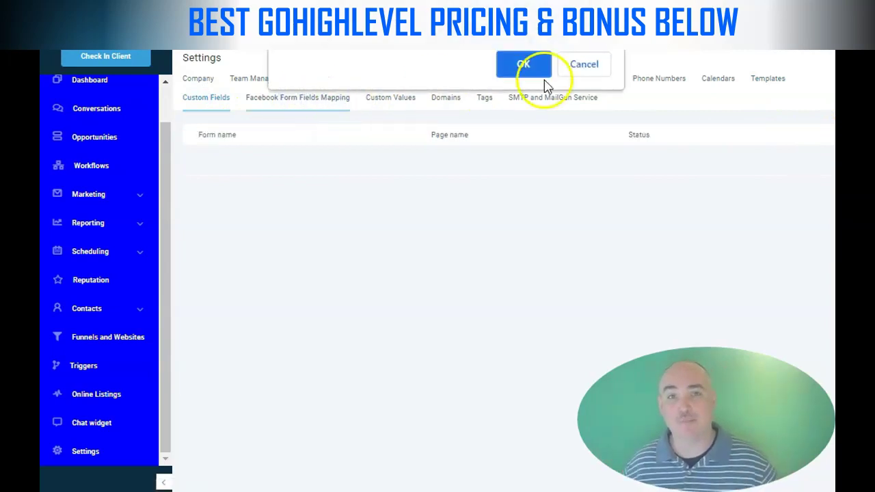
click(533, 69)
click(395, 99)
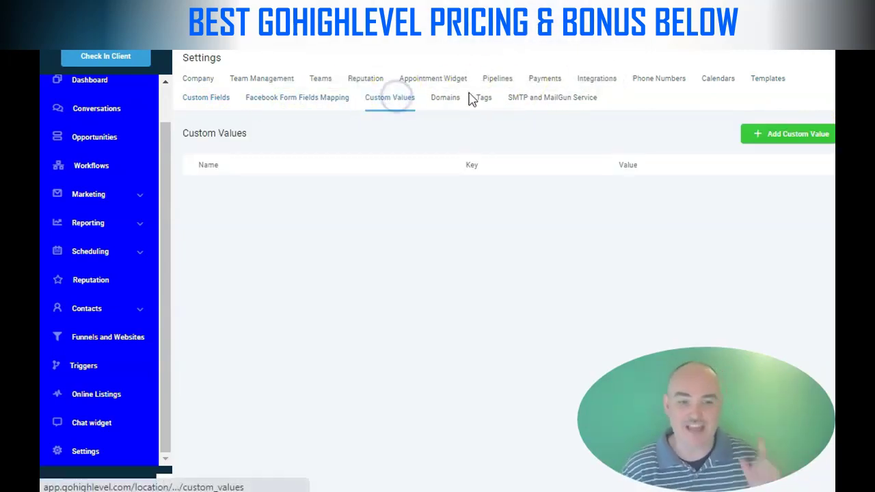
click(440, 100)
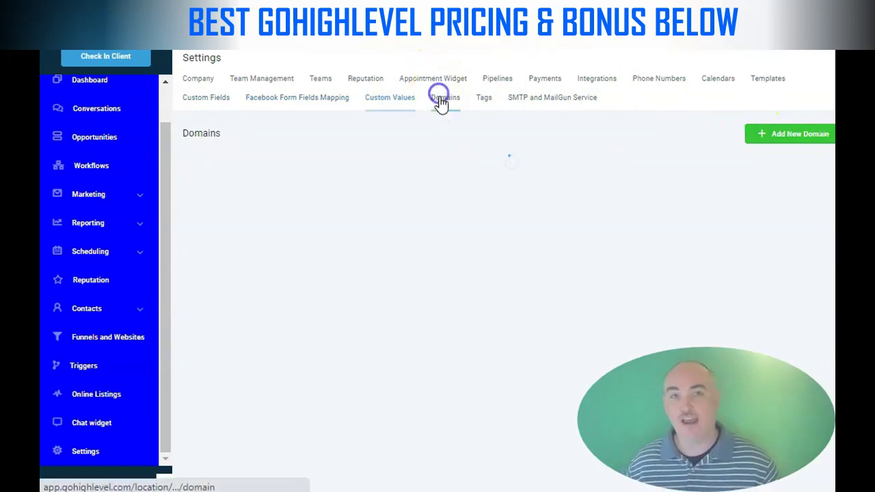
click(487, 99)
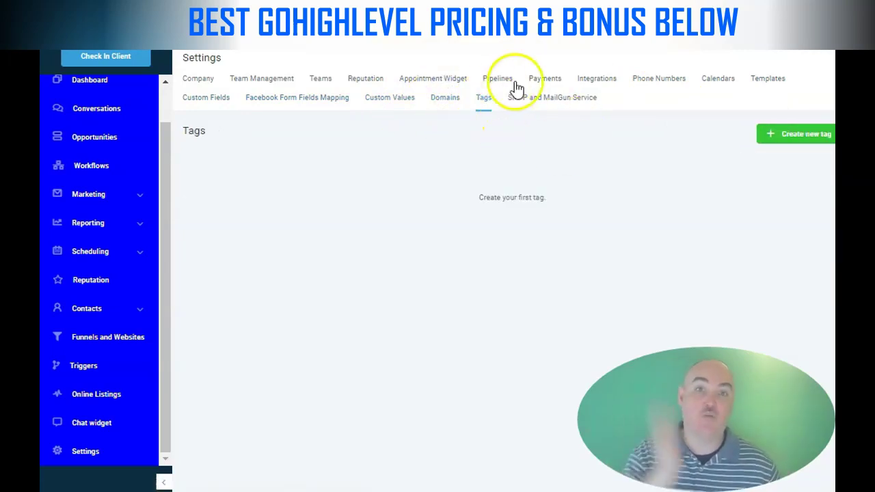
click(546, 81)
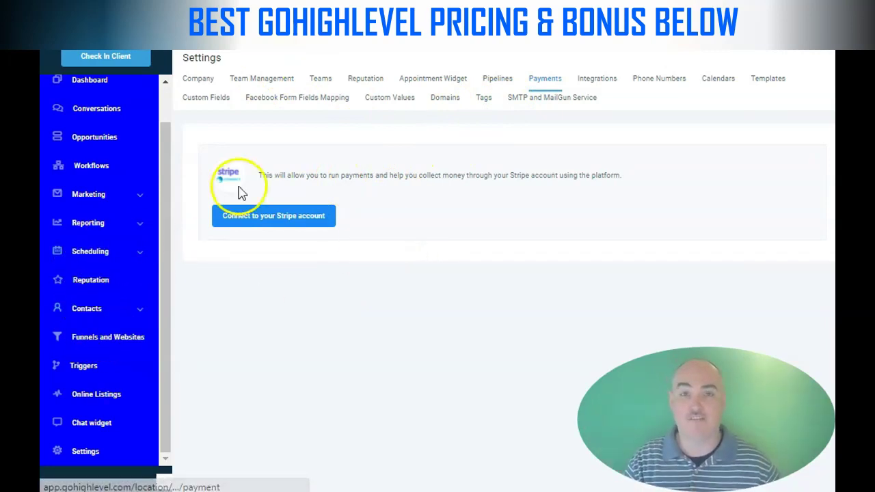
click(106, 166)
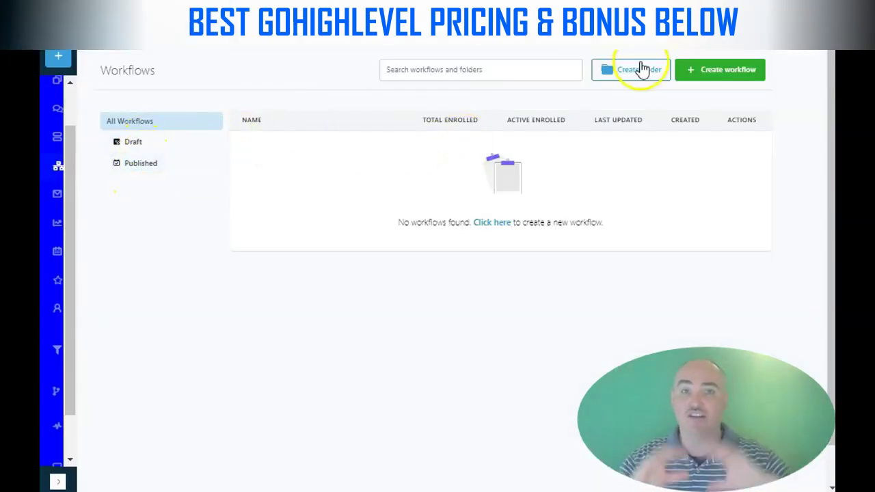
Start a new workflow and pick the Recipe - Birthday Template from the template list
click(719, 75)
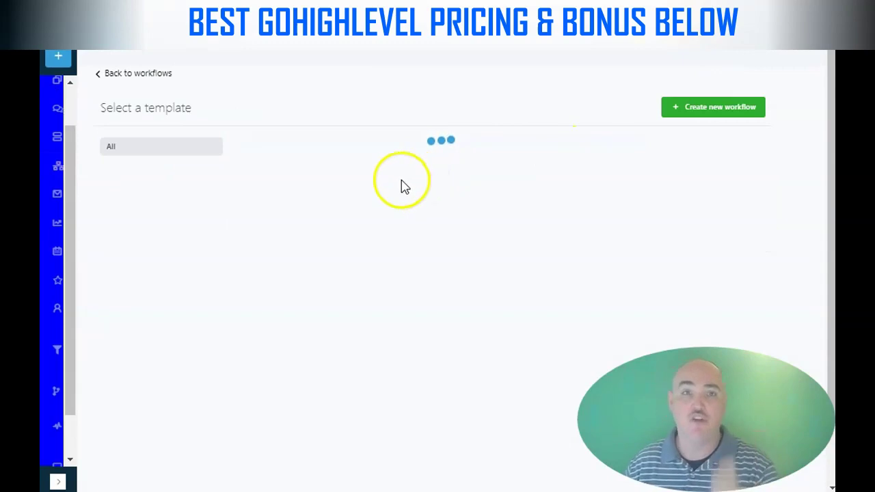
scroll(417, 248, down, 5)
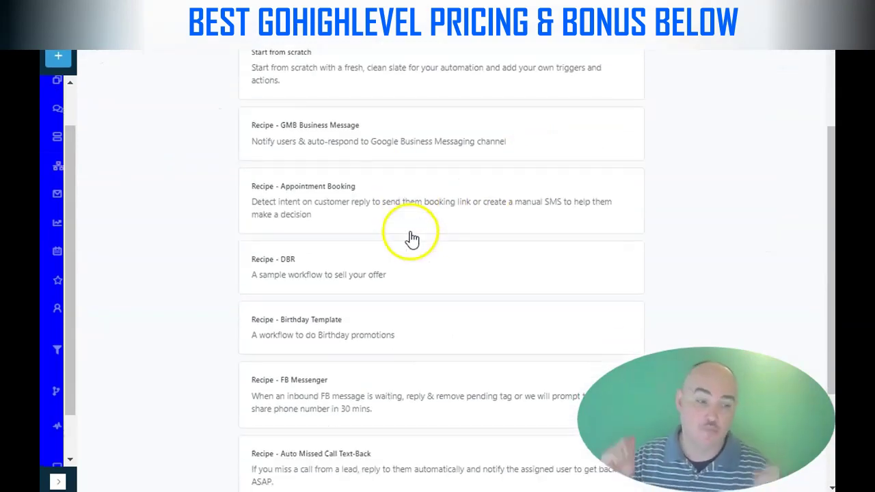
scroll(392, 277, down, 1)
click(308, 211)
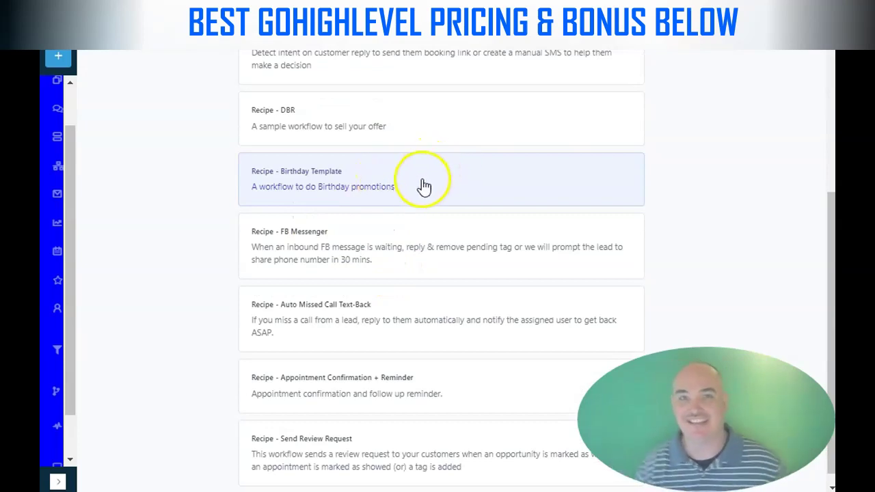
scroll(419, 196, down, 1)
scroll(416, 179, up, 5)
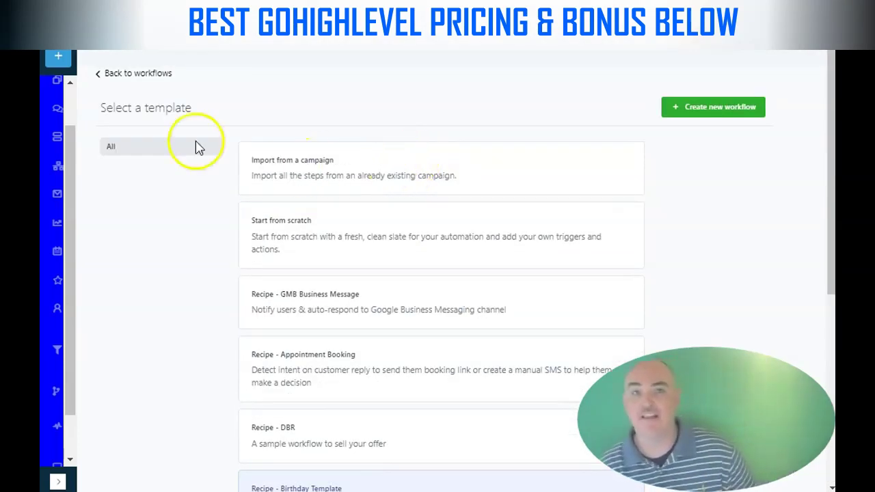
scroll(74, 137, up, 1)
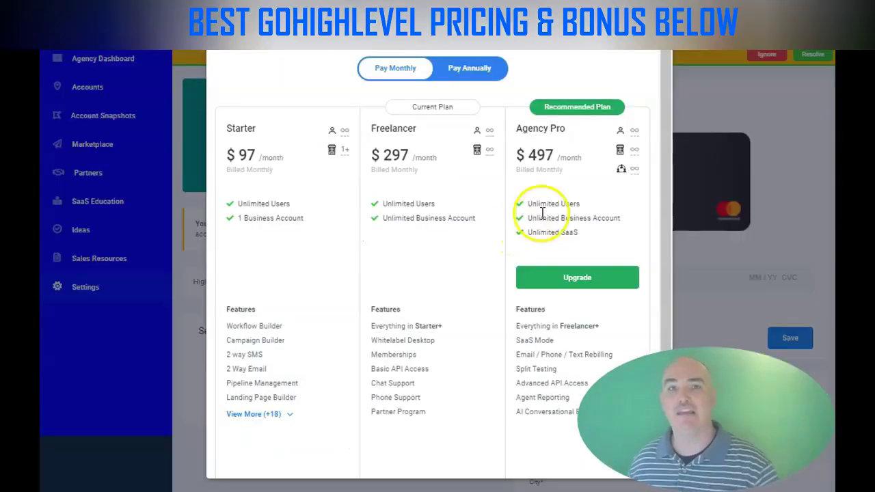
Compare the plans' annual and monthly prices, reviewing the Agency Pro allowance and feature list
drag(621, 219, 536, 235)
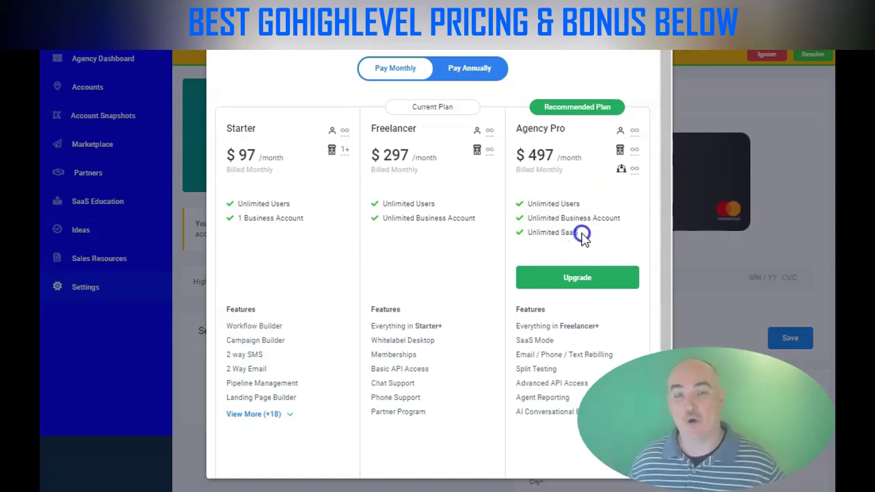
click(479, 68)
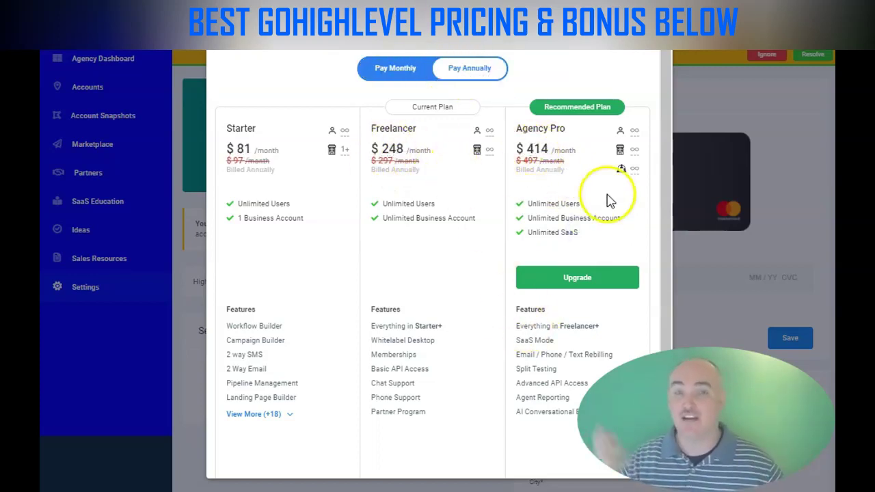
drag(581, 414, 515, 326)
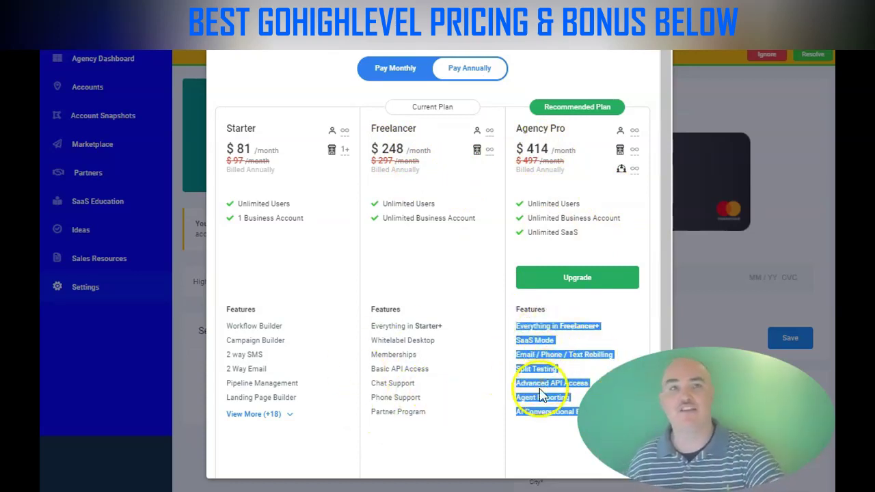
click(488, 384)
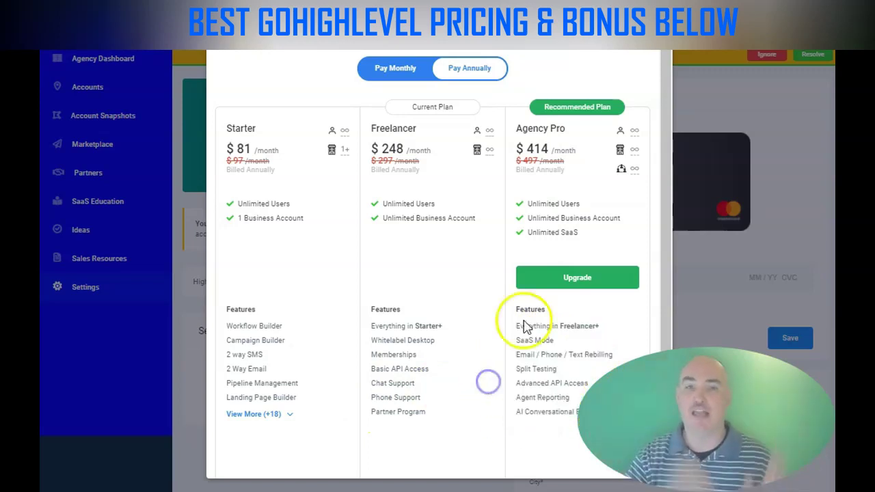
click(401, 70)
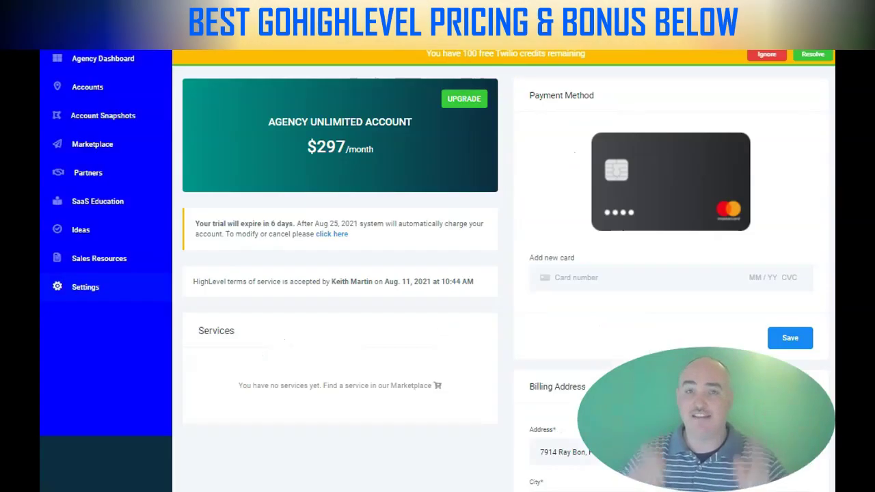
Go to the Agency Dashboard, check the account switcher, then move into the sub-account dashboard
click(92, 59)
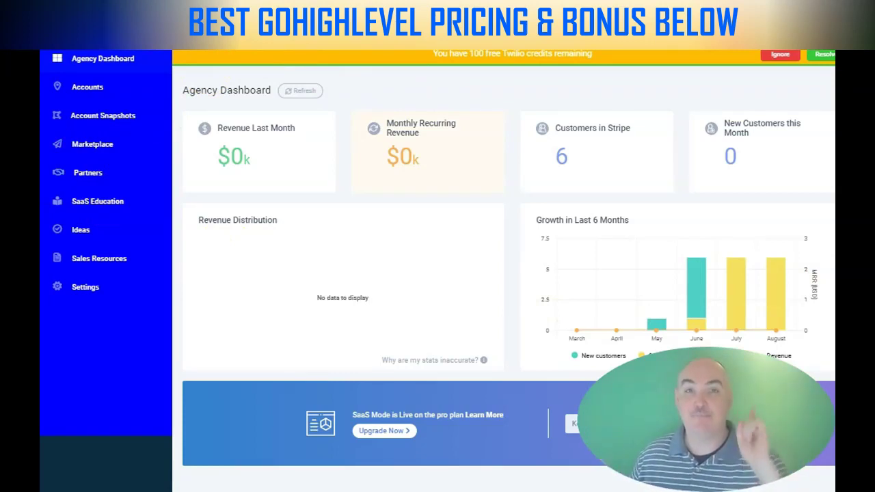
click(287, 26)
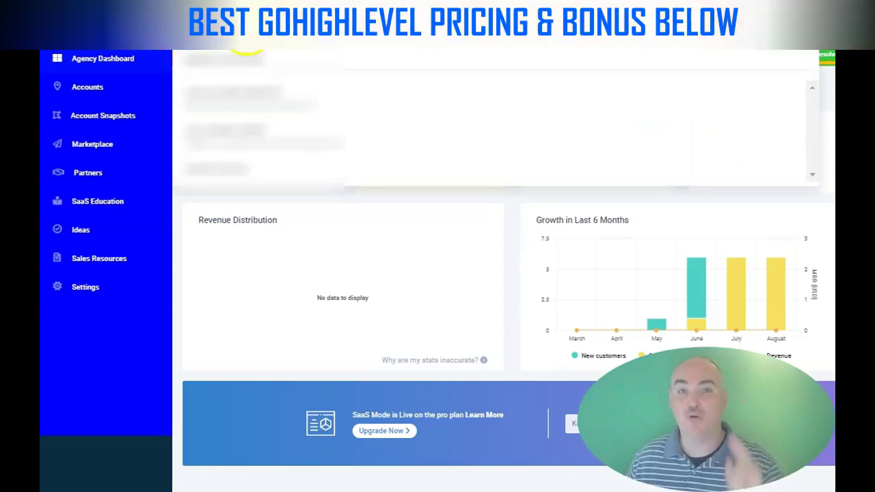
key(Escape)
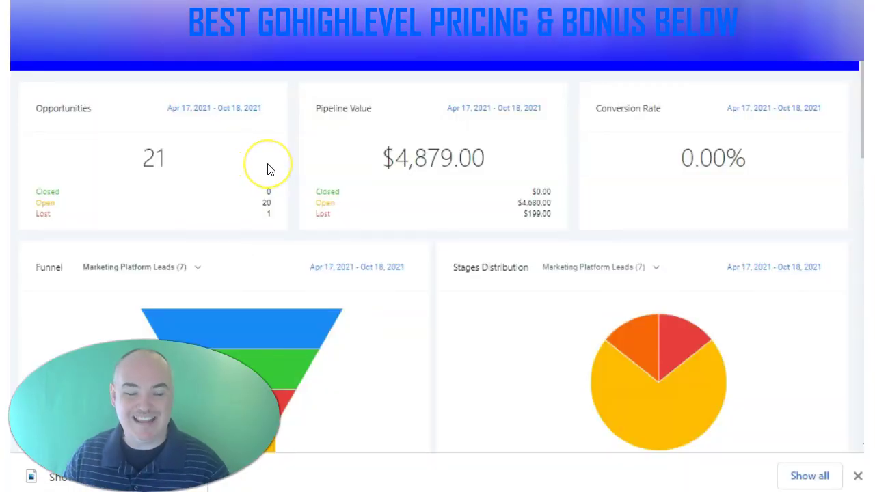
click(150, 62)
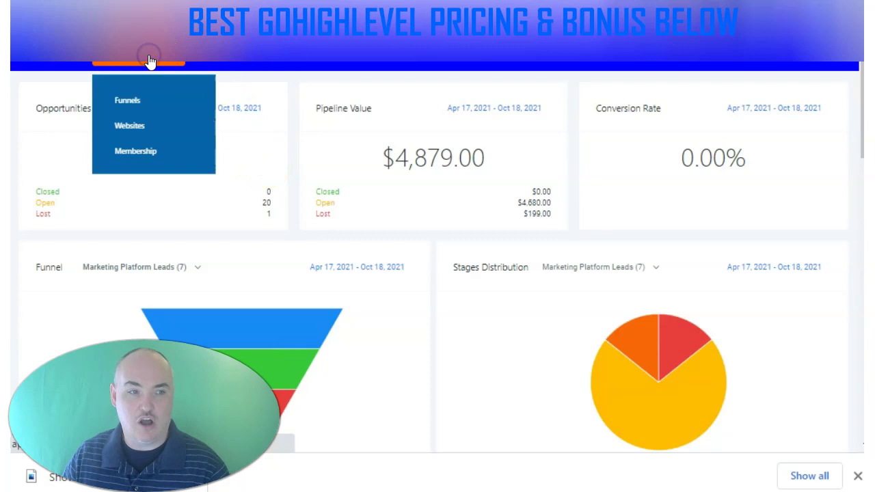
Create a new funnel named Link Tree Like Page
click(128, 101)
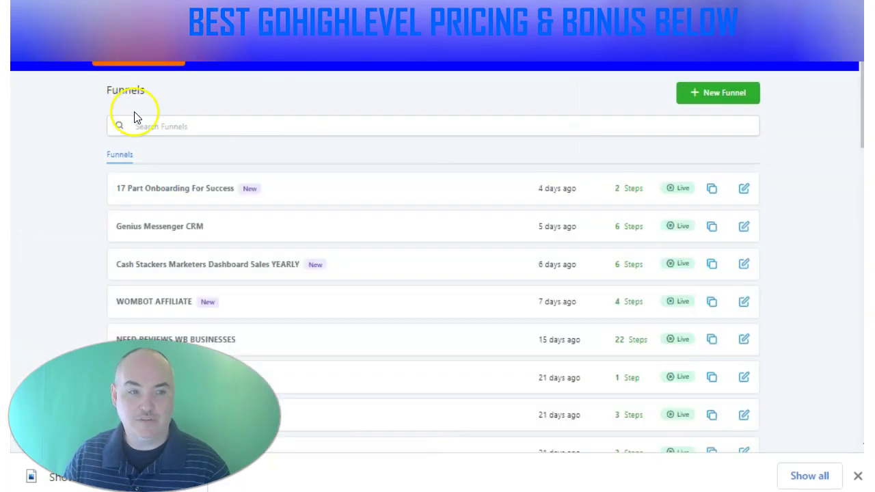
click(731, 94)
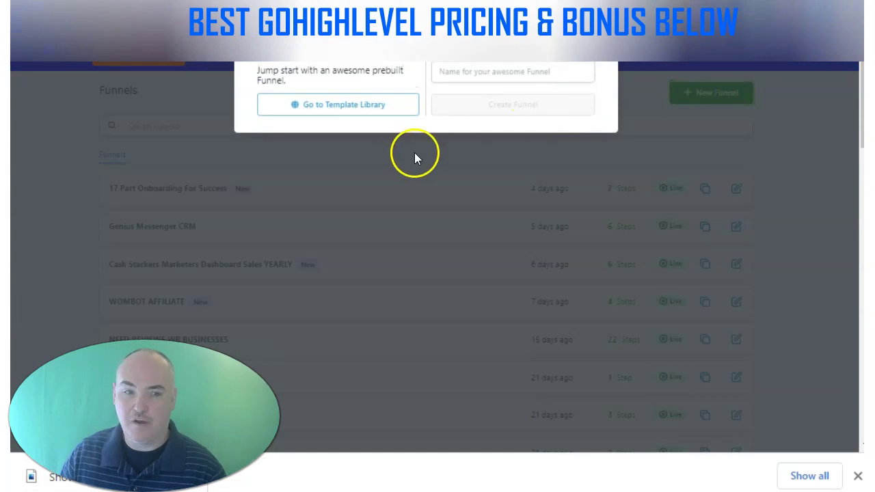
click(499, 70)
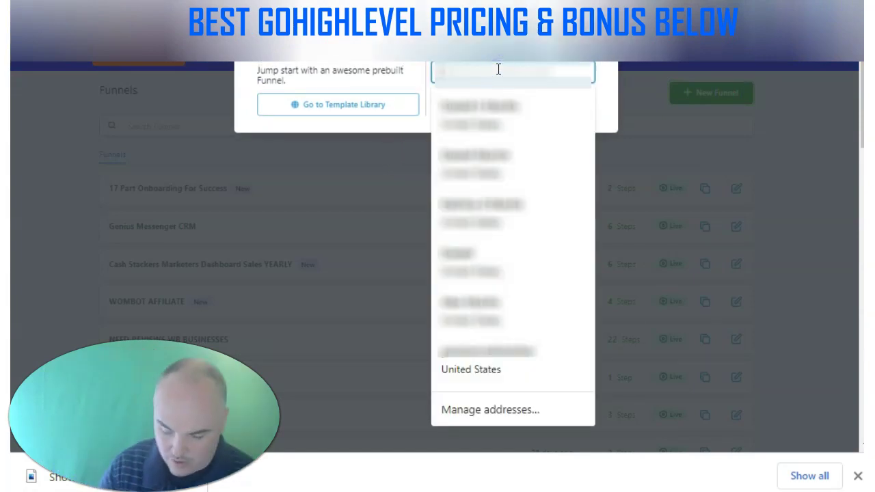
text(Link Tree Like Page)
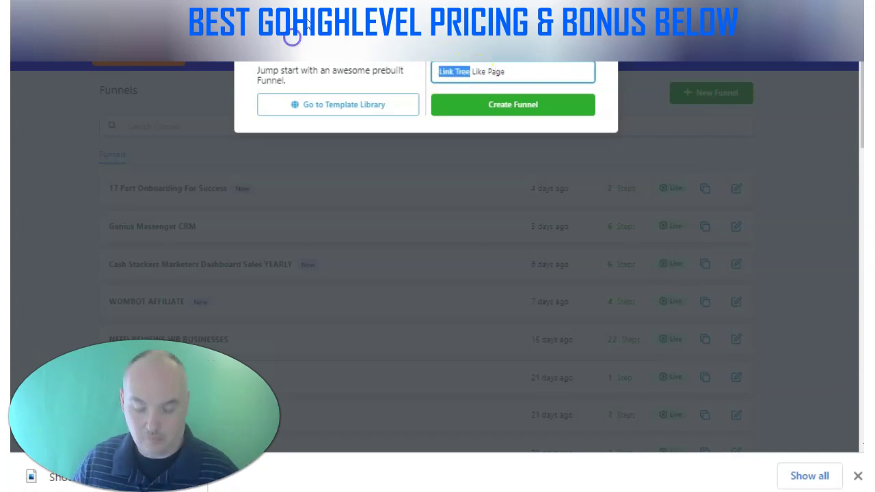
click(519, 106)
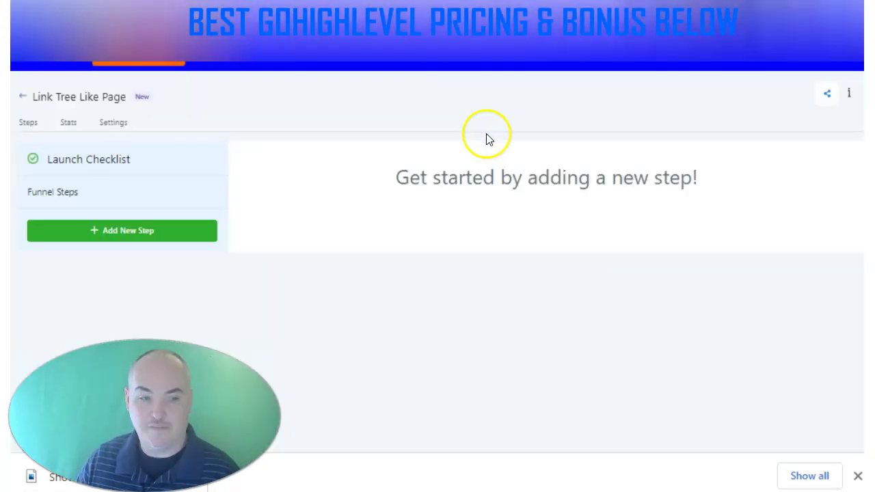
Add the funnel's first step named 'Link Tree' with path 'linktree'
click(132, 234)
click(340, 74)
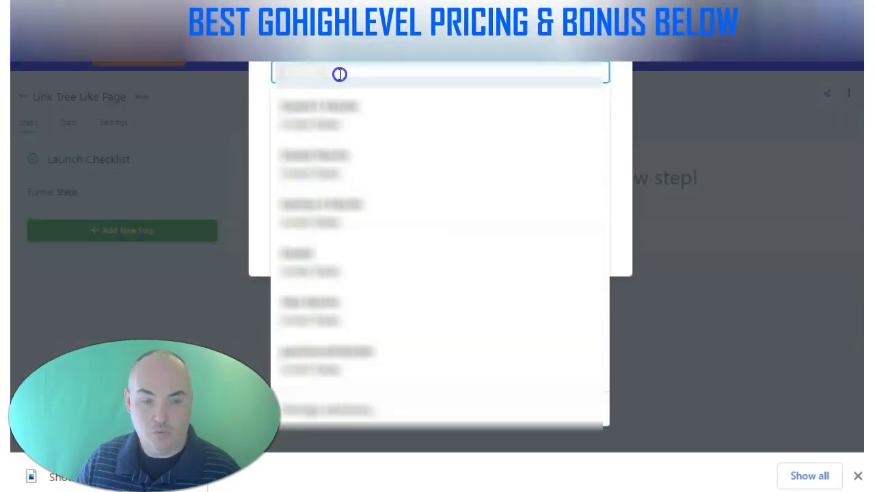
text(Link Tree)
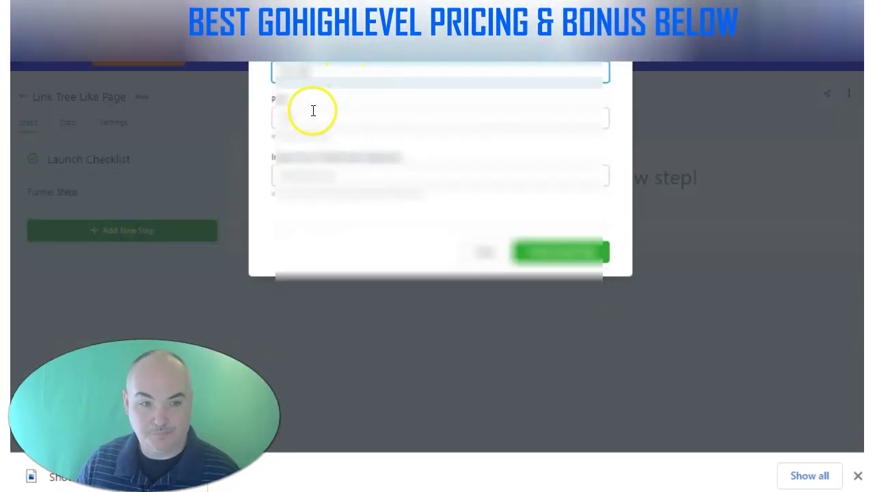
click(313, 115)
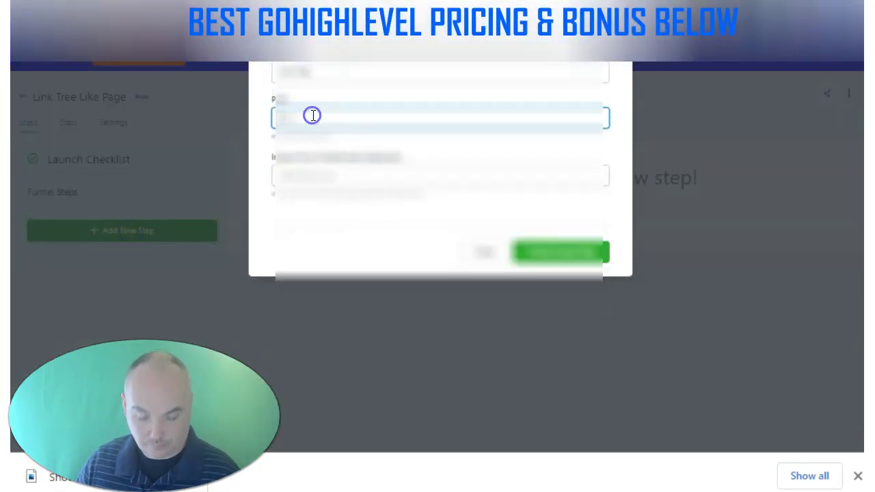
click(293, 117)
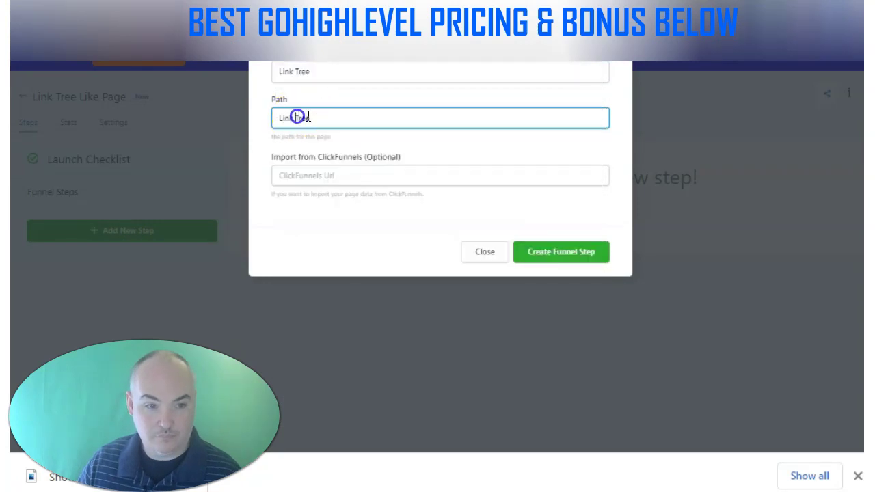
click(344, 114)
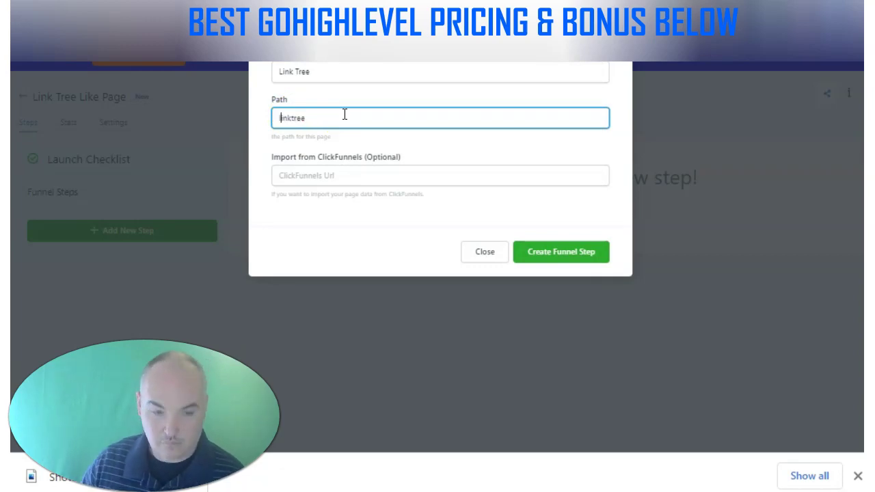
click(540, 253)
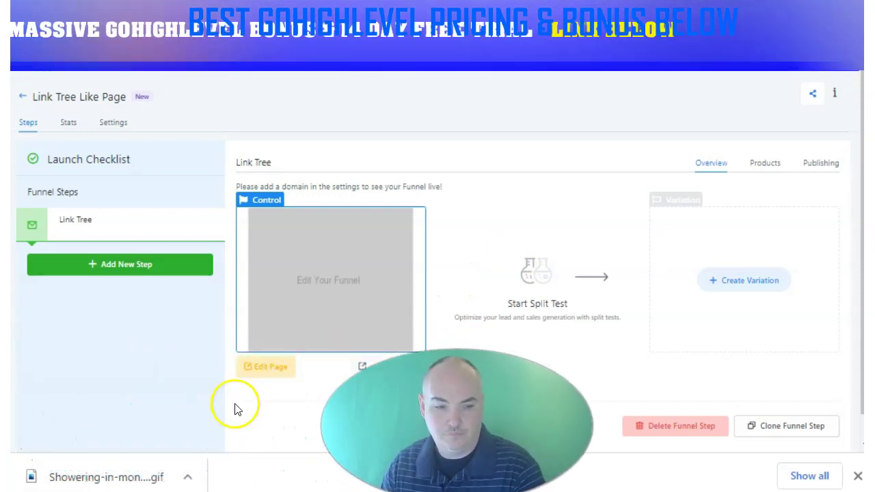
Edit the Link Tree page and add a FULL WIDTH section with a 1 COLUMN row
click(271, 369)
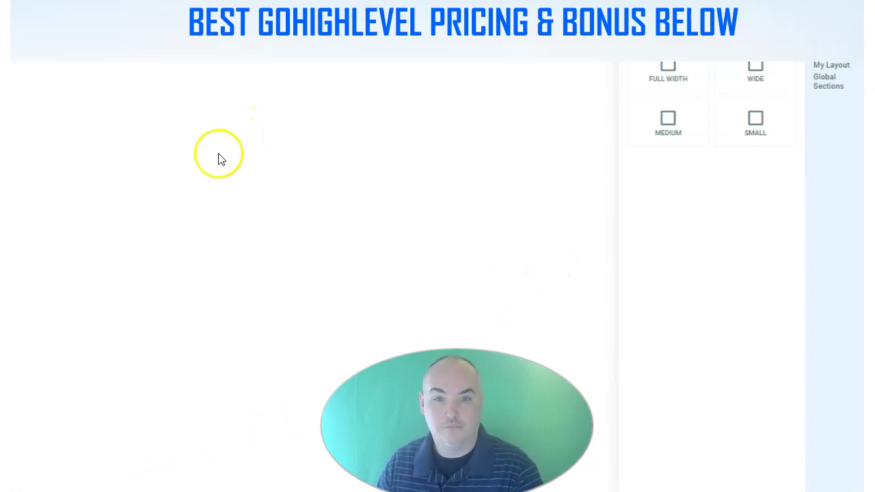
click(668, 71)
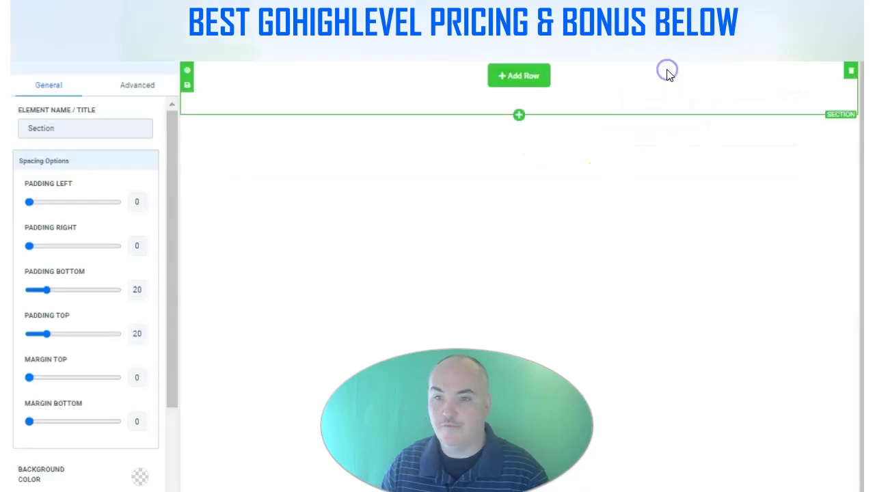
click(521, 76)
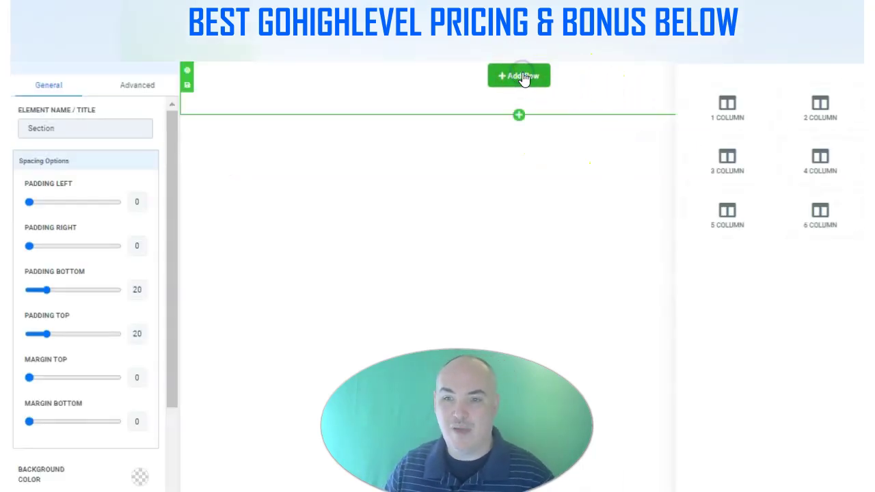
click(729, 106)
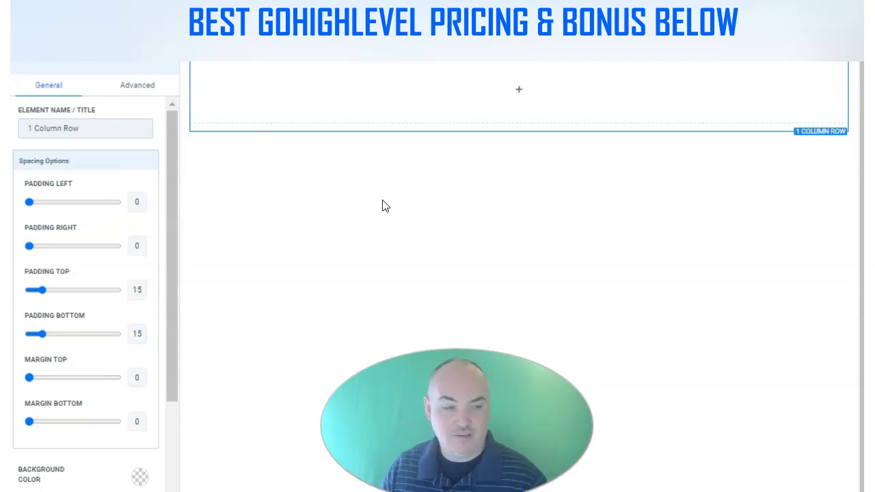
Search Unsplash stock photos for 'gradiant' for the row's background image
scroll(166, 283, down, 3)
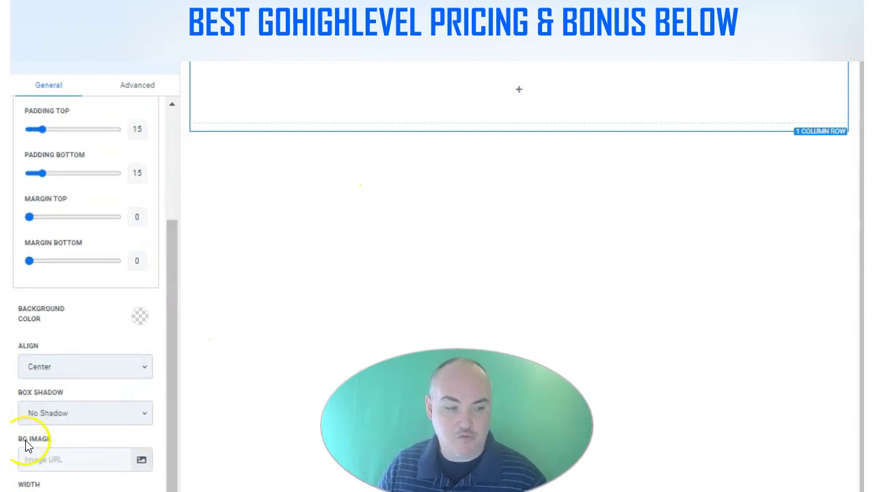
click(141, 459)
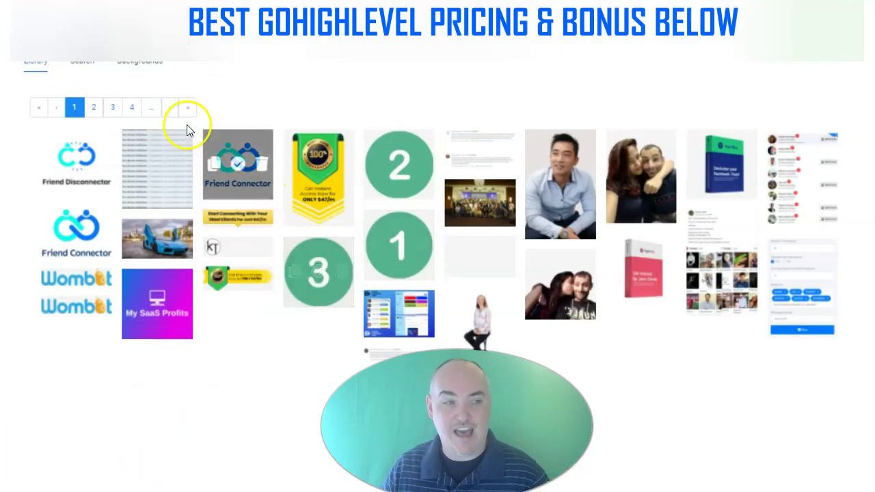
click(79, 63)
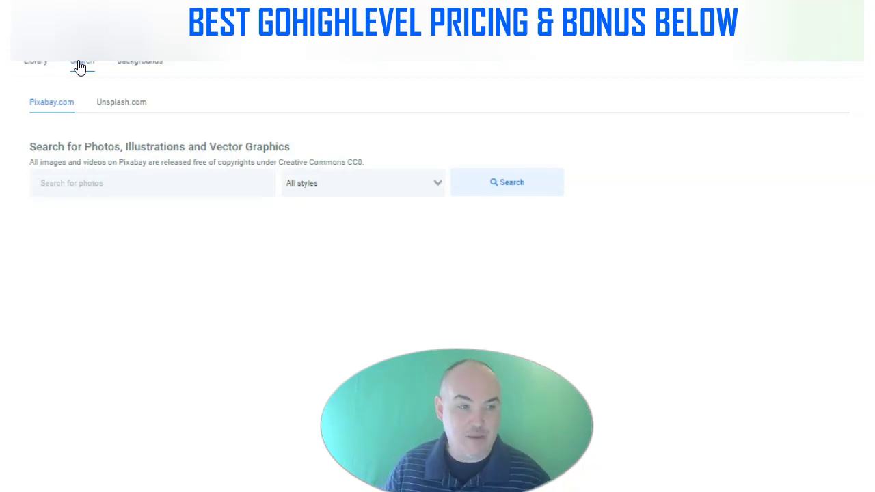
click(99, 187)
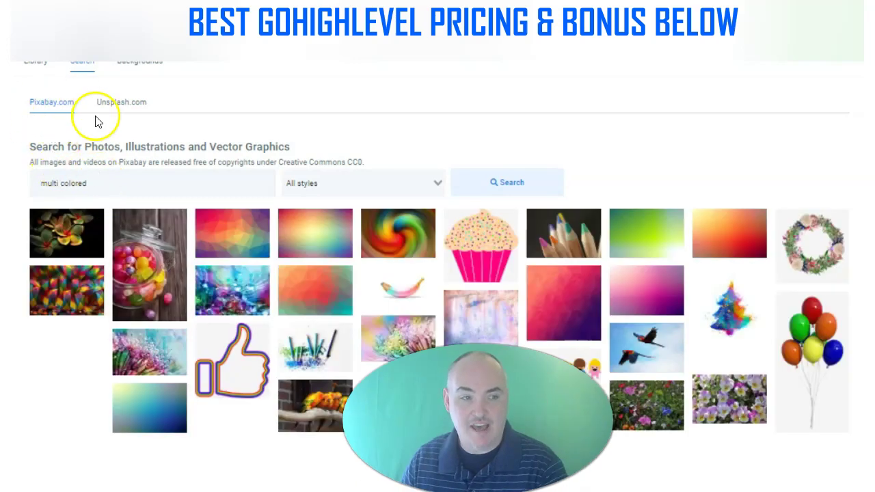
click(121, 104)
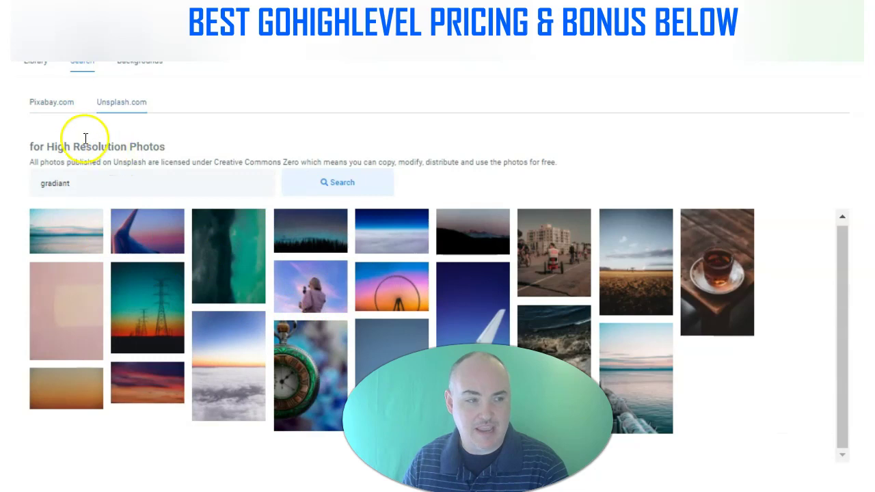
click(64, 111)
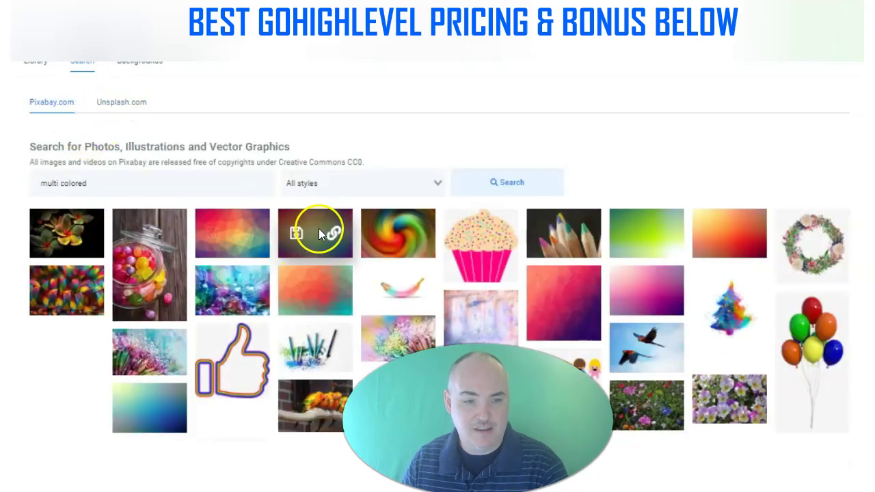
click(125, 104)
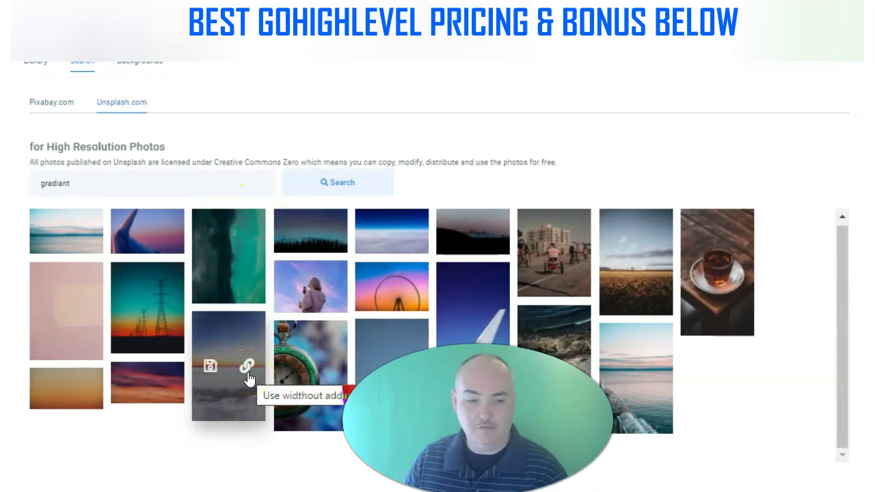
Upload the cloudy sunset photo to the library and set it as the row's background
click(210, 367)
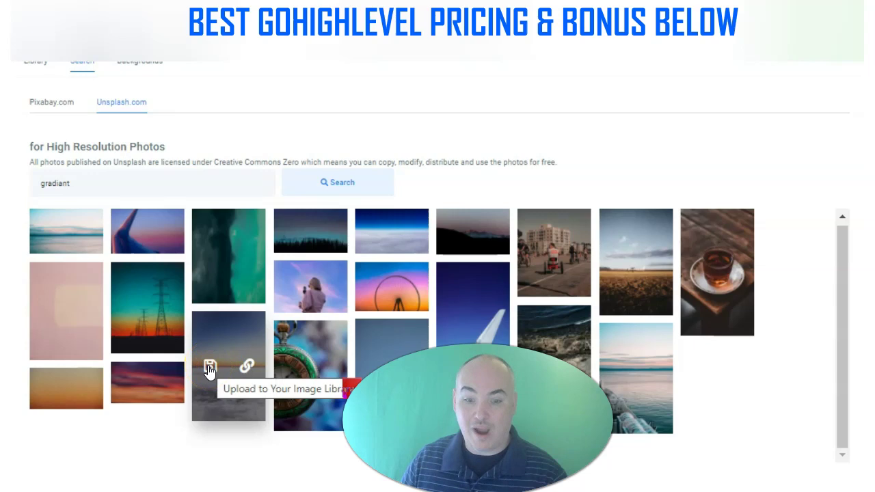
click(210, 368)
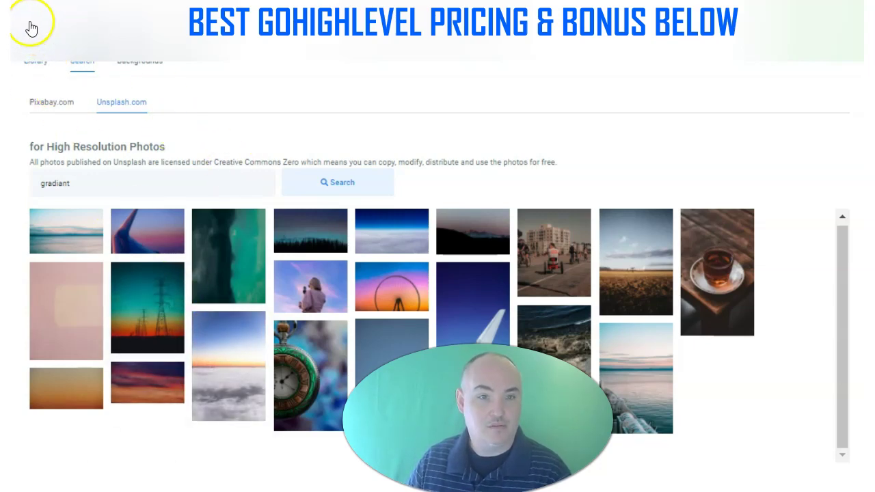
click(36, 59)
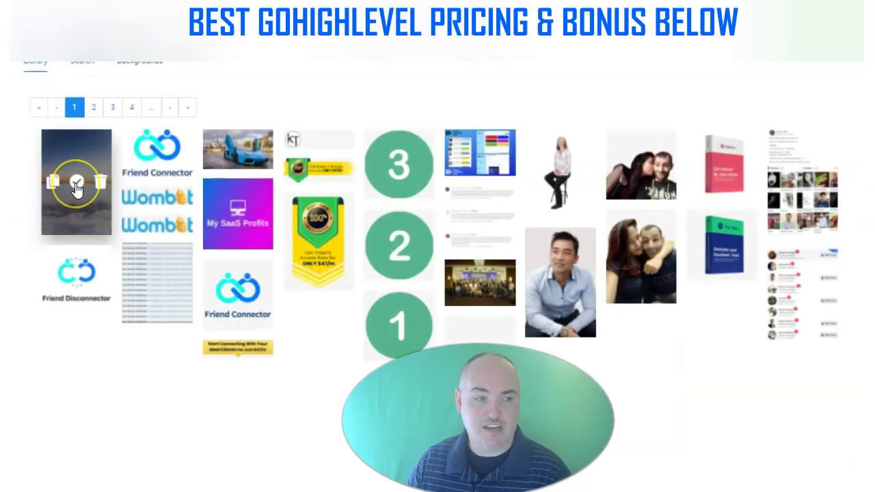
click(79, 184)
click(272, 198)
click(477, 108)
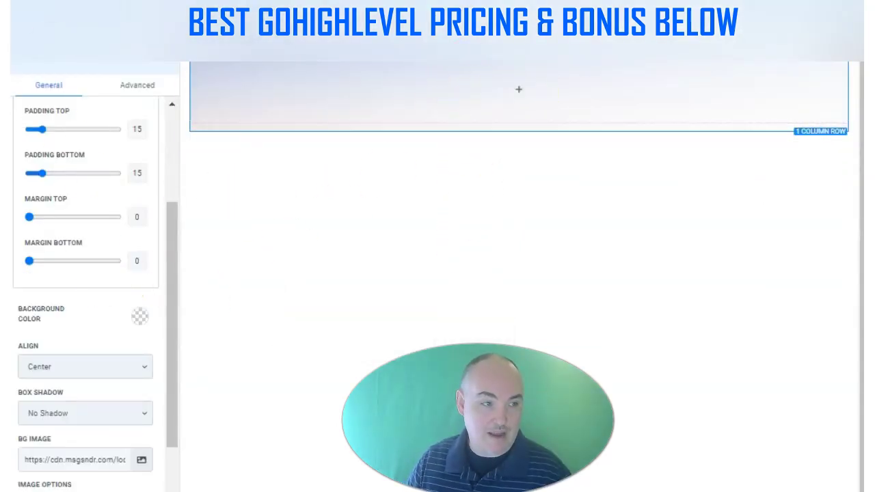
mouse_move(514, 102)
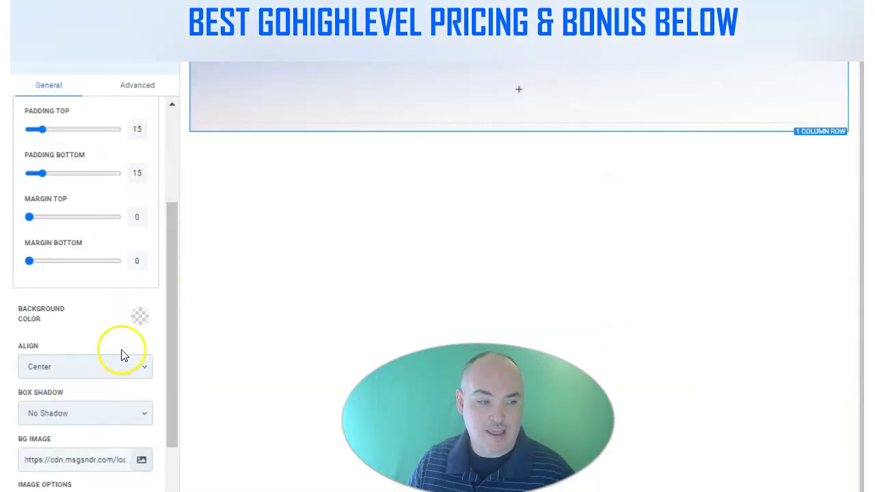
click(526, 97)
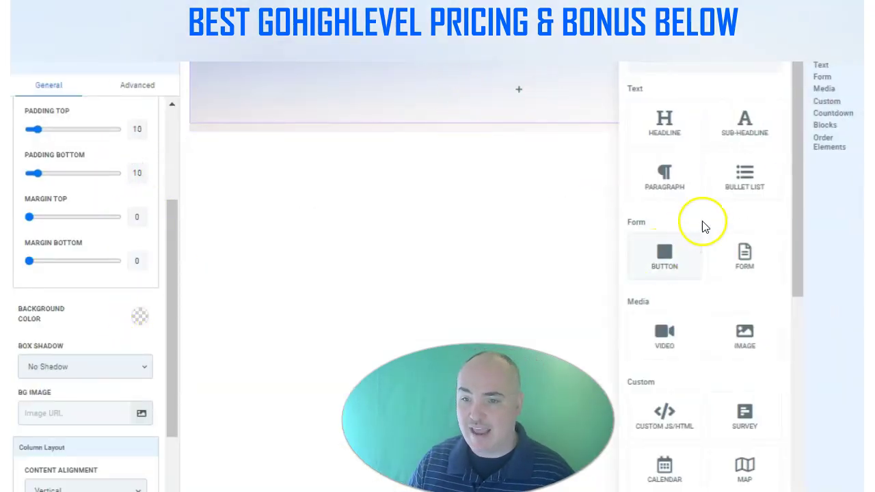
Add an image element to the row holding the older man's headshot from the saved images
click(746, 336)
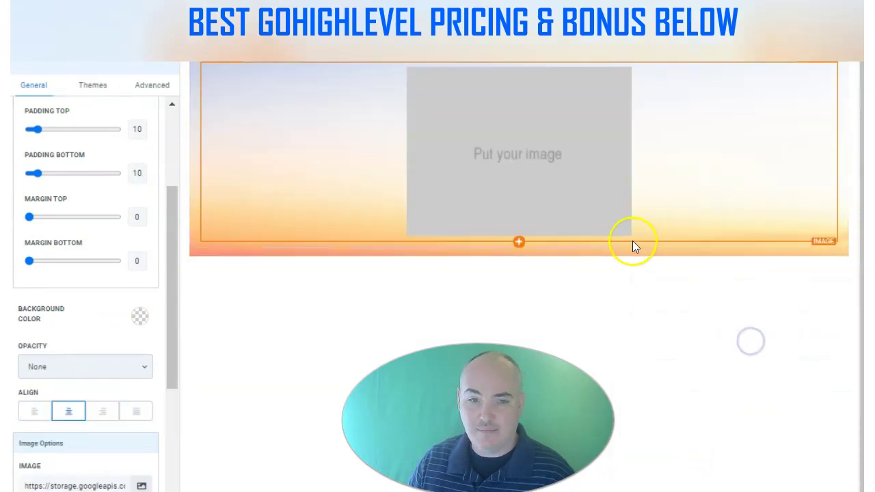
scroll(139, 322, down, 3)
click(141, 316)
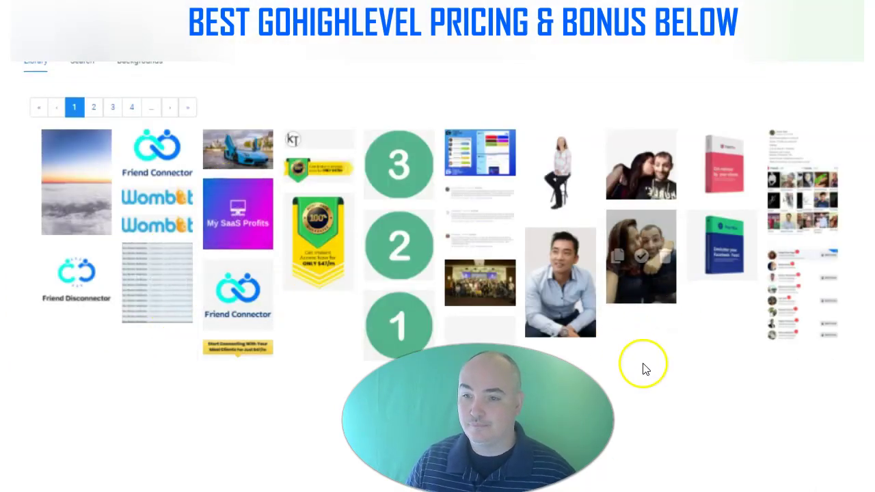
click(92, 107)
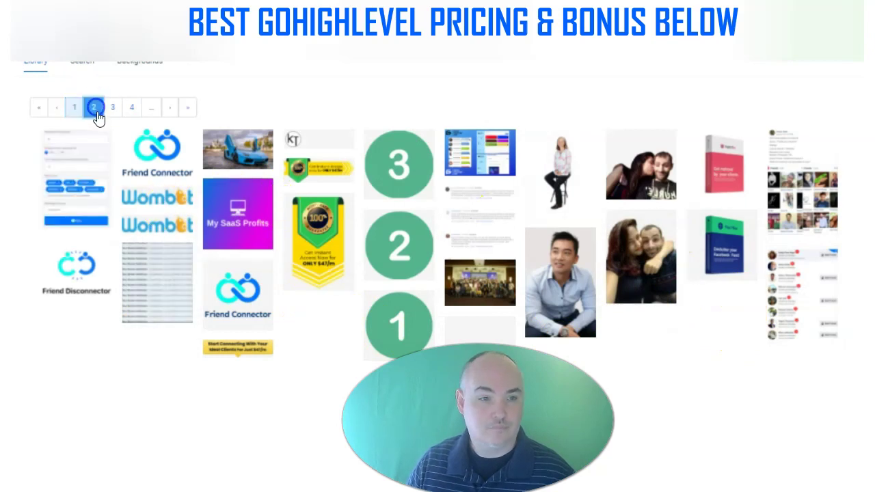
click(116, 112)
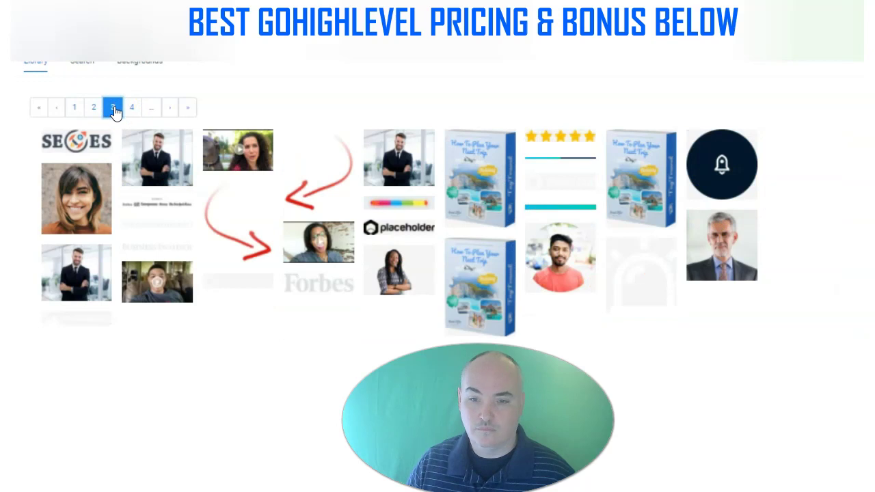
click(735, 252)
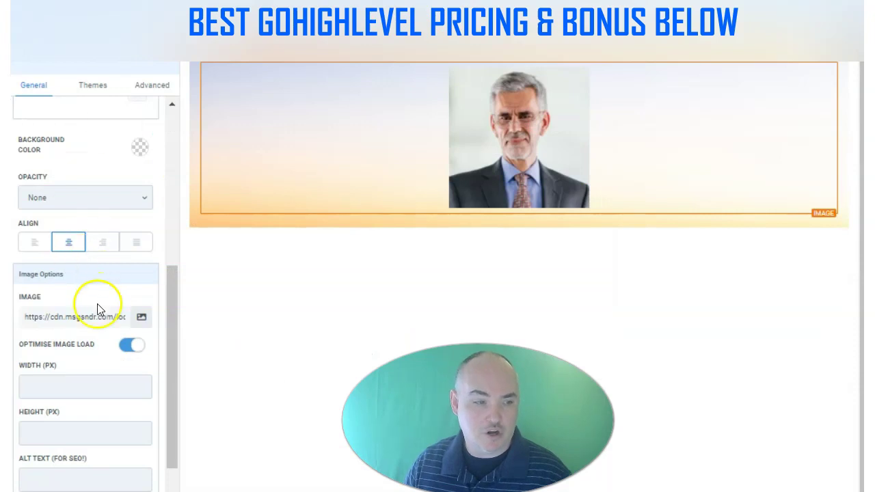
scroll(103, 315, down, 2)
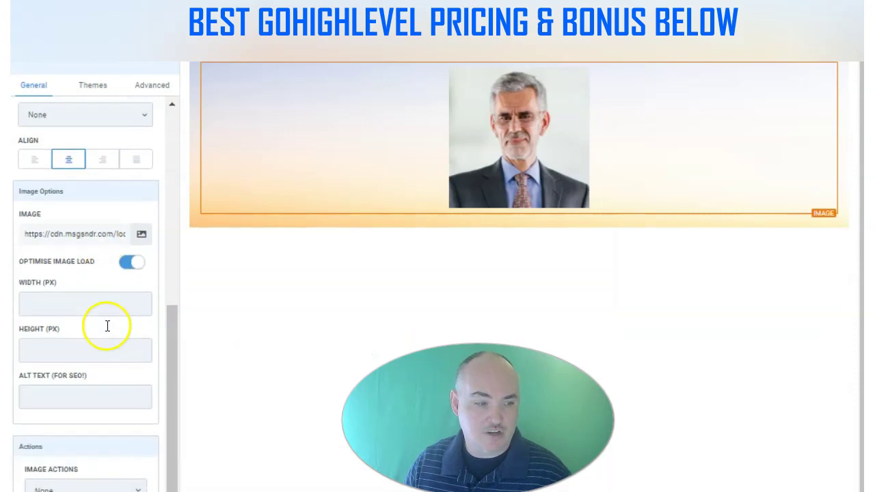
Set the profile photo's height to 120 px and its Image Radius to Circle
click(50, 343)
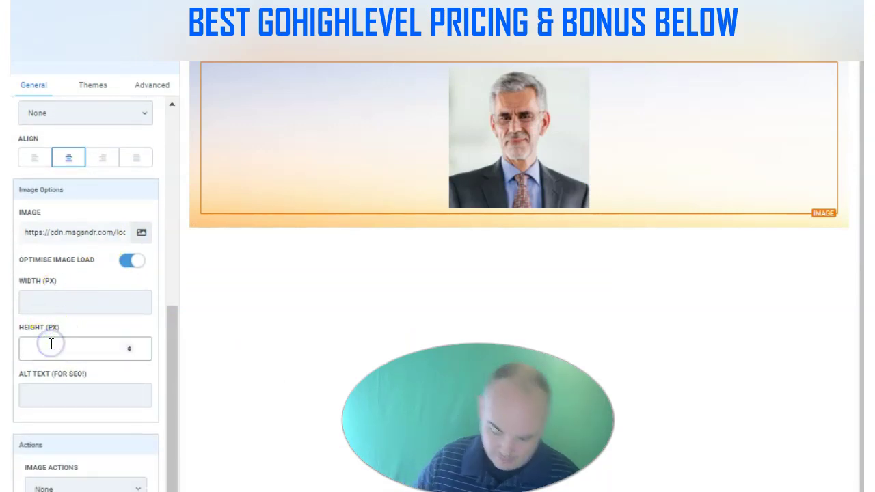
text(120)
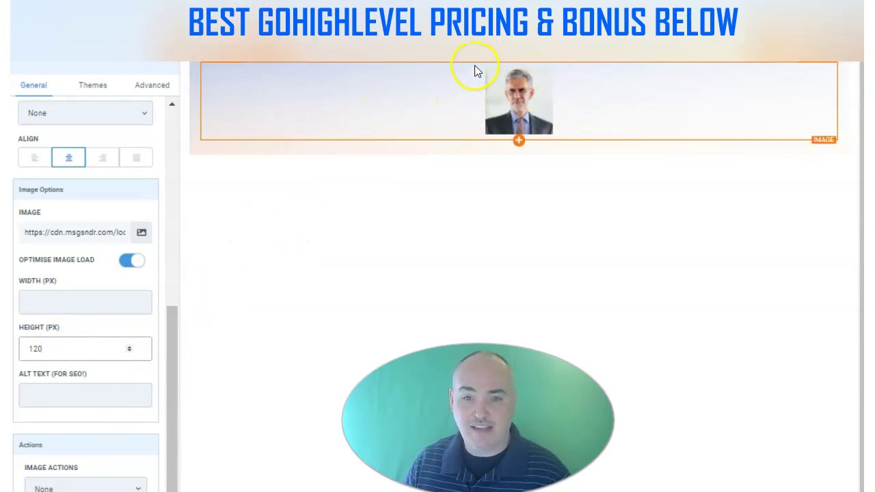
click(152, 86)
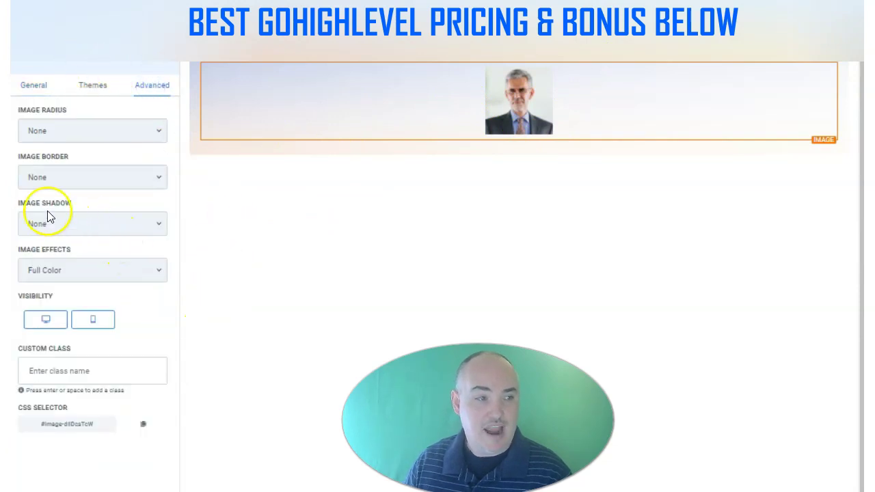
click(90, 131)
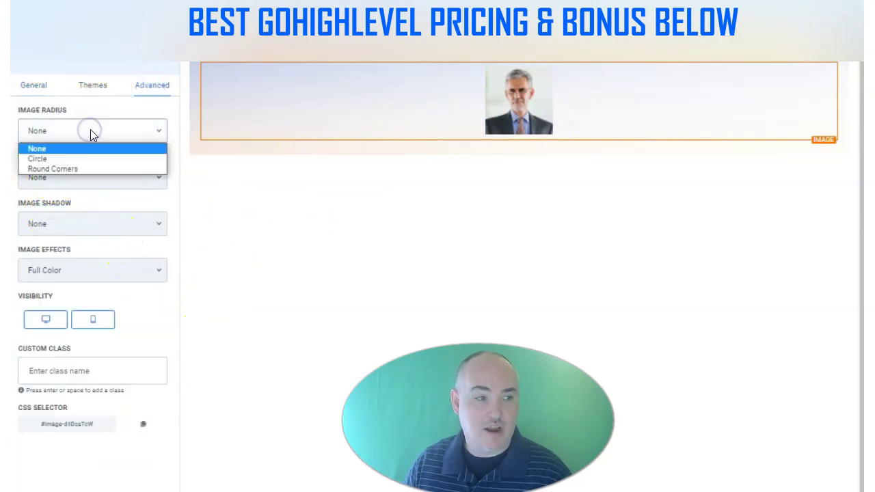
click(61, 159)
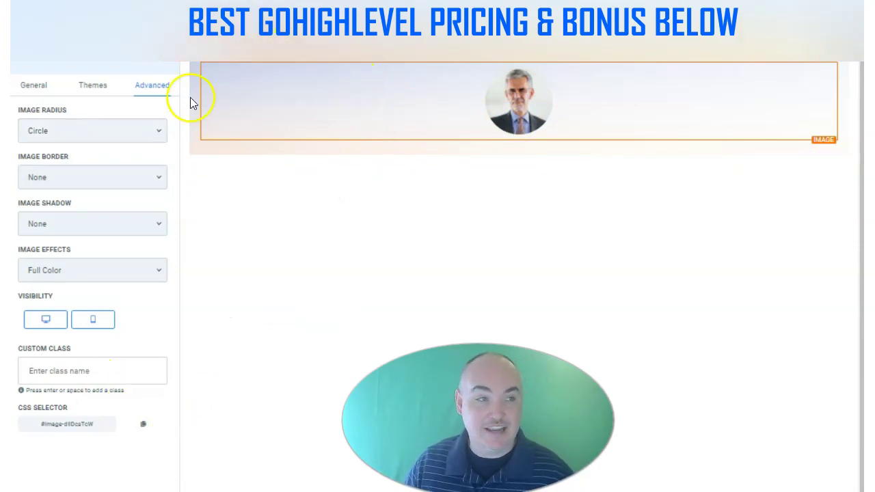
click(97, 10)
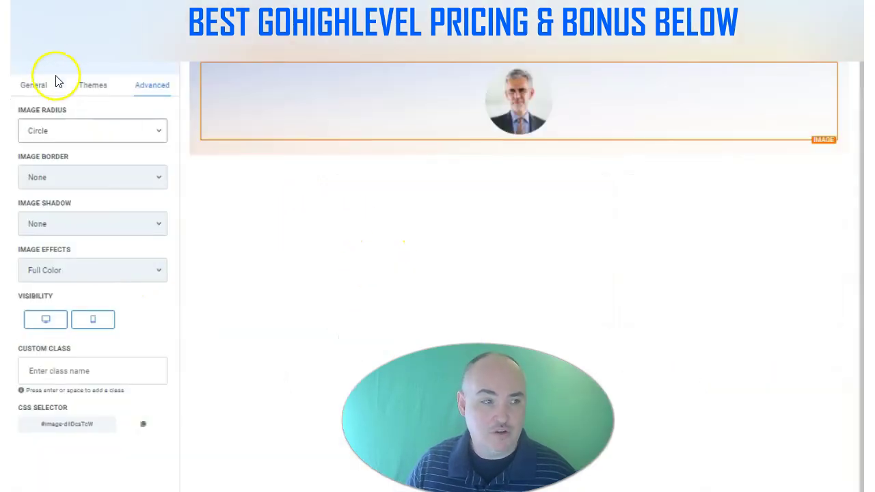
click(518, 144)
Add a button below the photo and set its Full Width option to Fill Width
click(666, 254)
click(497, 164)
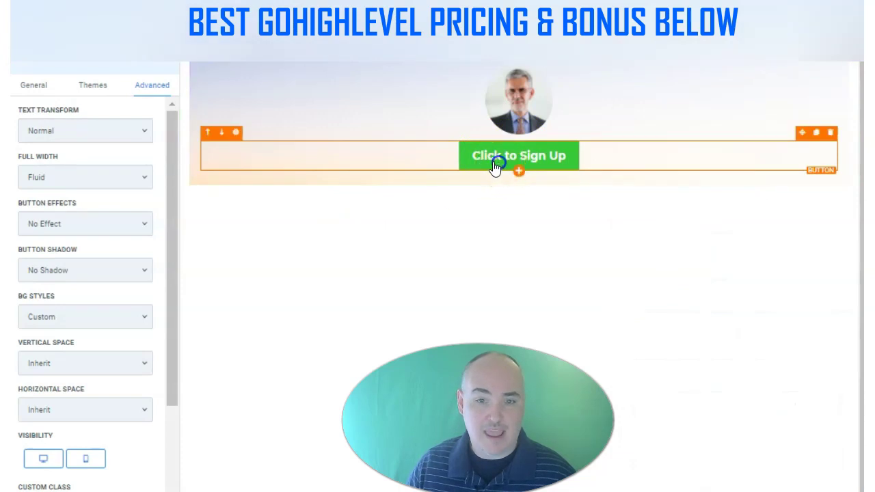
click(125, 177)
click(71, 205)
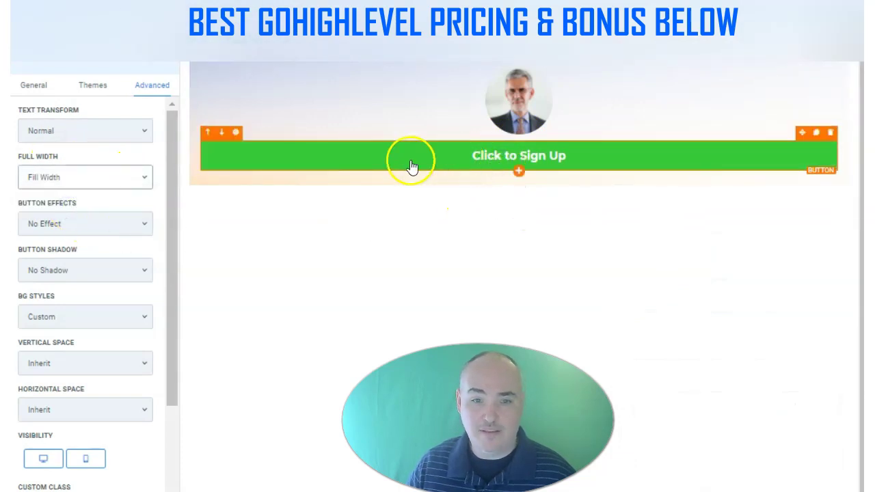
scroll(143, 254, down, 2)
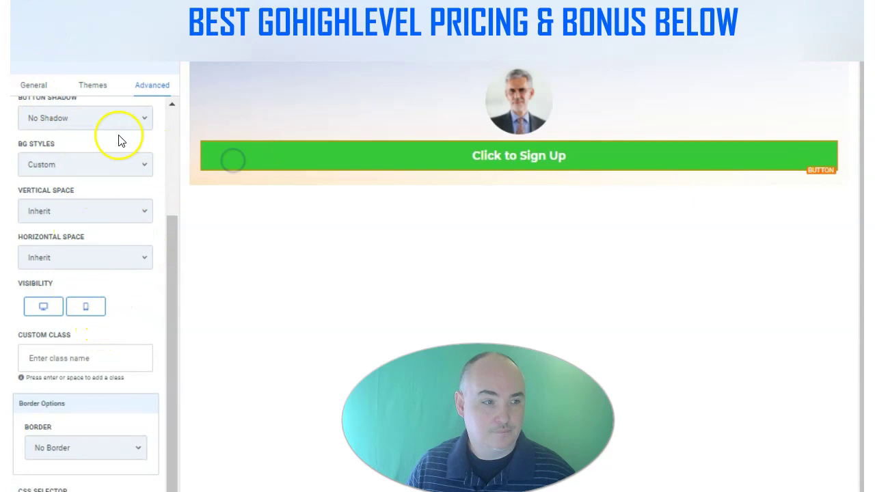
scroll(117, 140, up, 2)
click(44, 85)
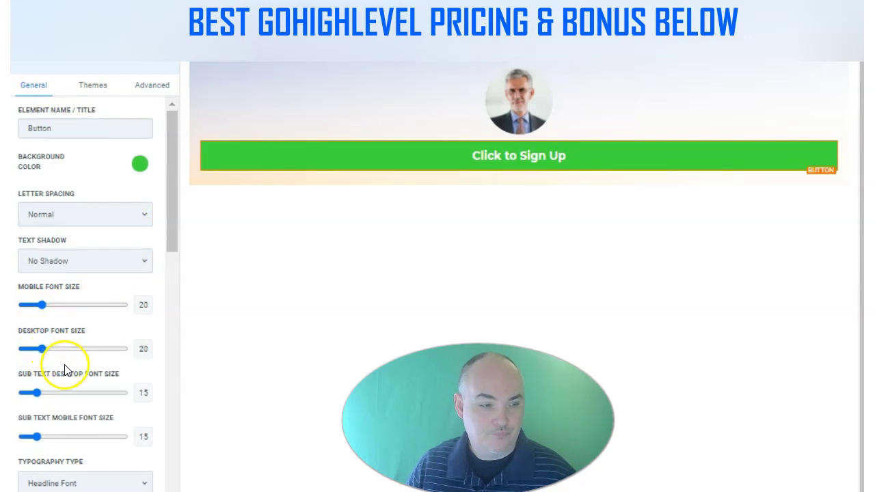
scroll(68, 363, down, 5)
scroll(82, 363, down, 5)
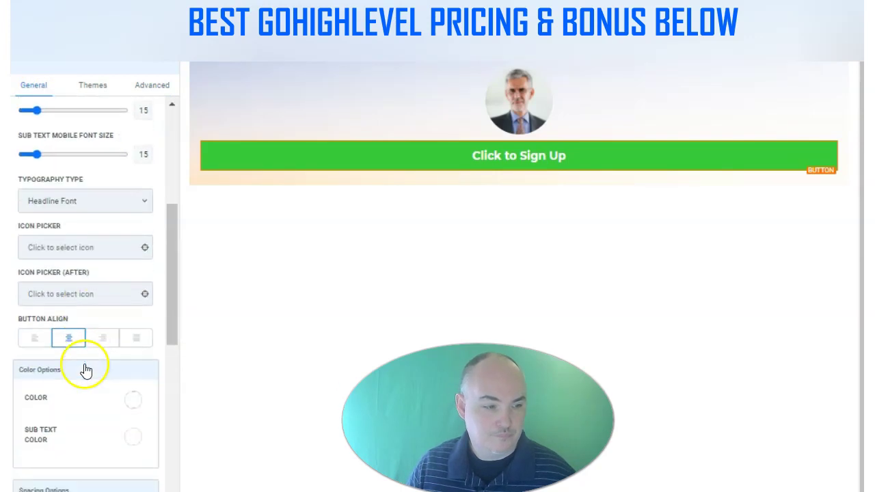
scroll(92, 359, down, 2)
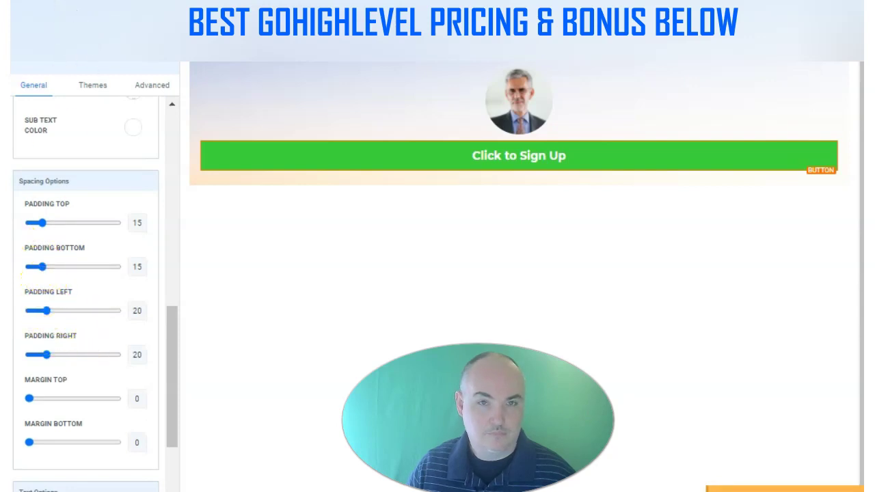
Set the row's background Image Options to Full Center and narrow its width to 35
click(374, 135)
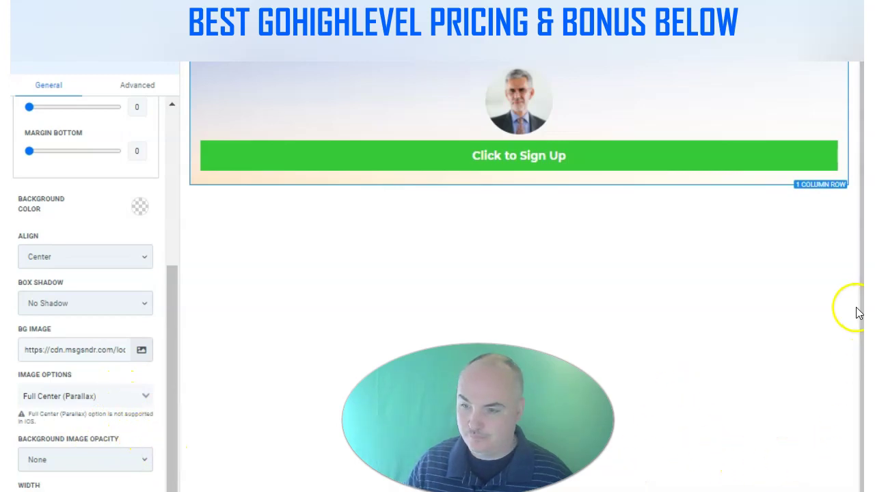
drag(861, 324, 860, 397)
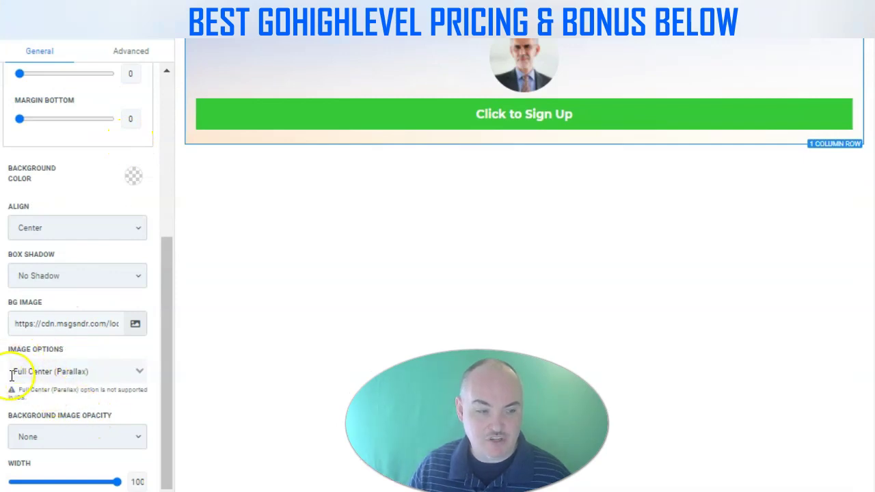
click(137, 371)
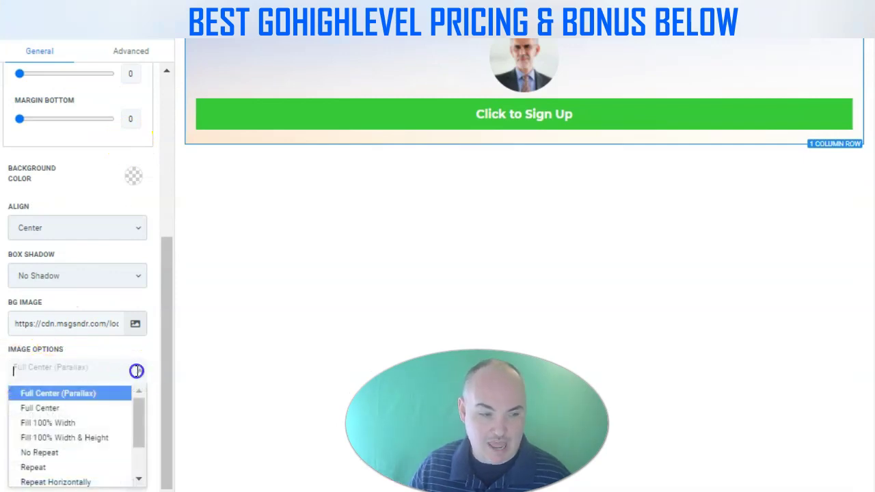
click(59, 407)
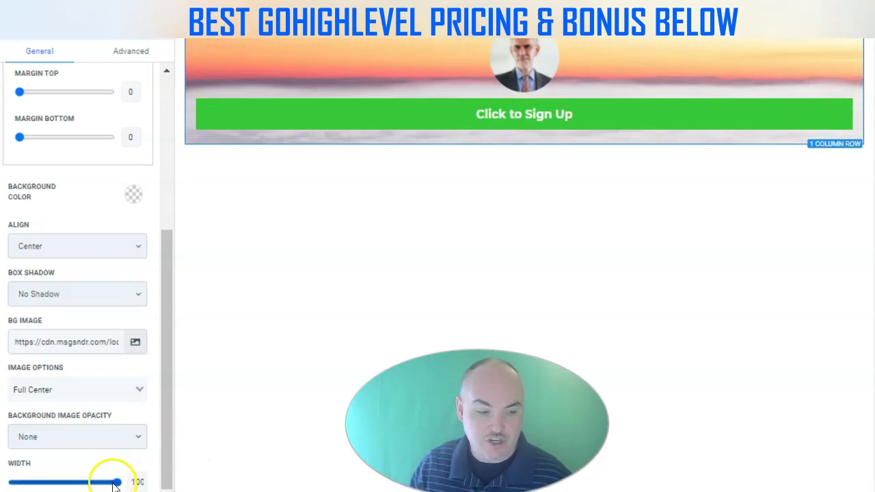
drag(120, 486, 20, 480)
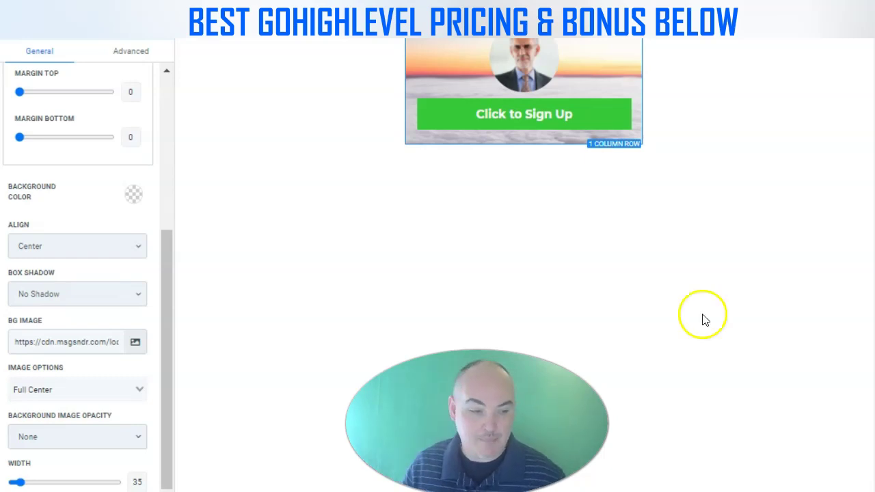
Relabel the button CHECK OUT OUR BOOK, add sub text 'it is the best', and link it to a Website URL
click(497, 115)
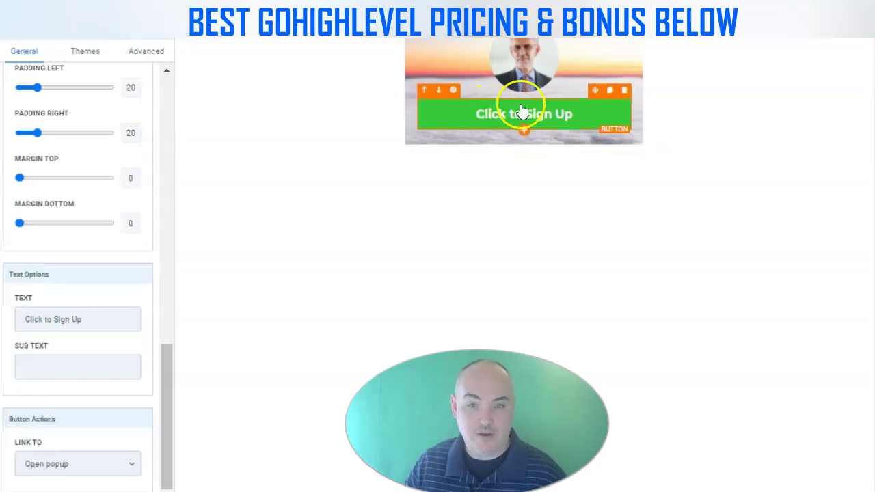
click(109, 319)
triple_click(109, 319)
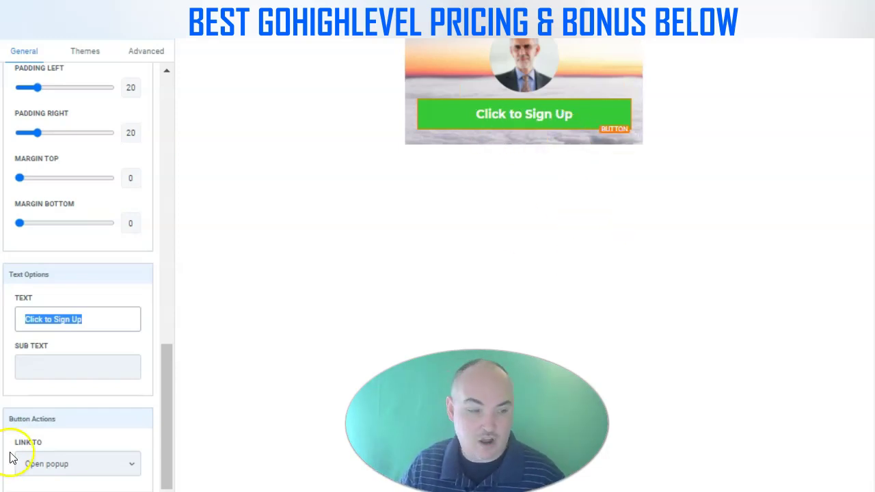
text(CHEC)
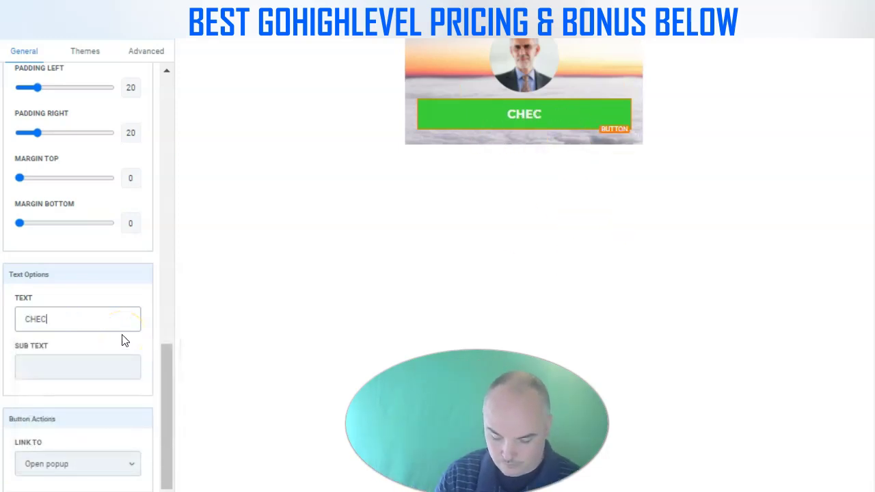
text(K OUT OUR BOOK)
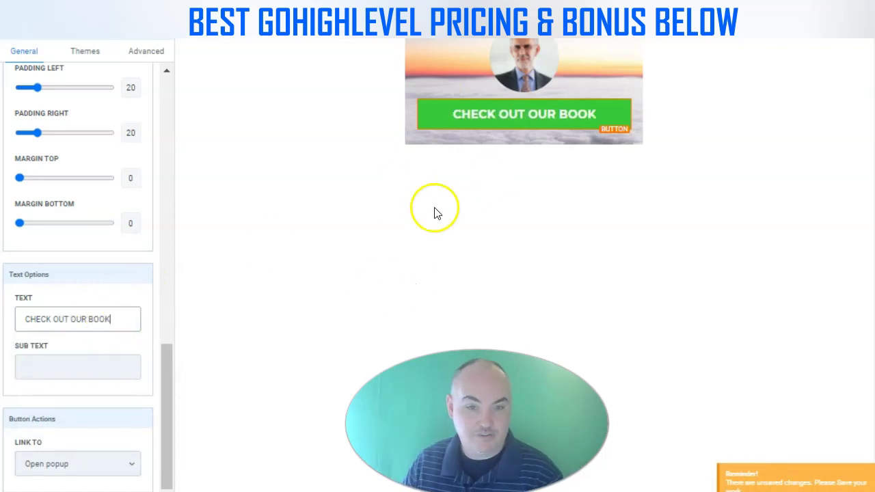
click(92, 369)
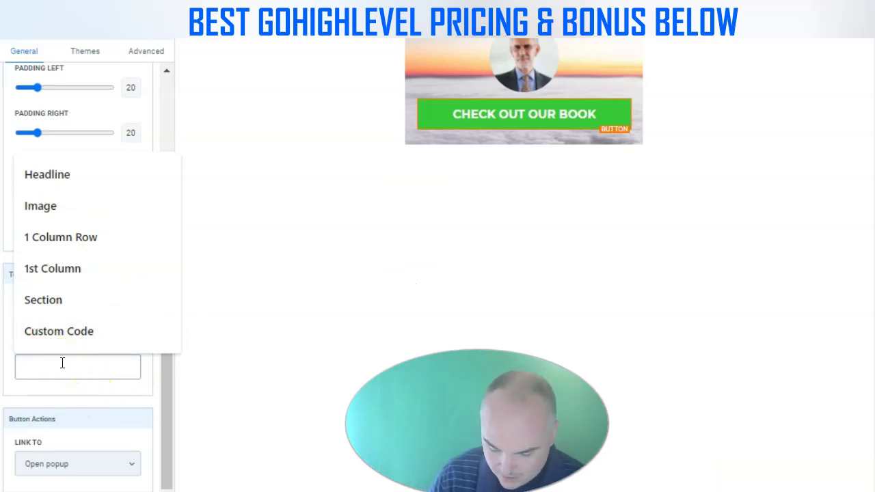
text(it is the)
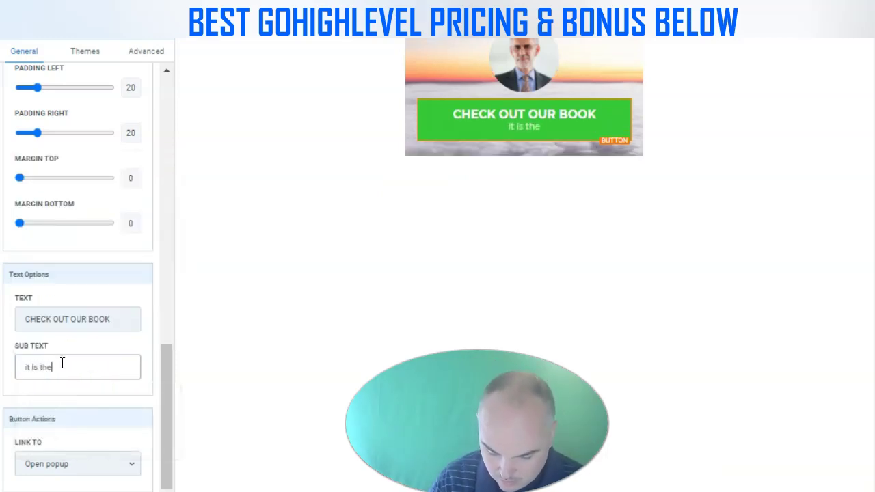
text( best)
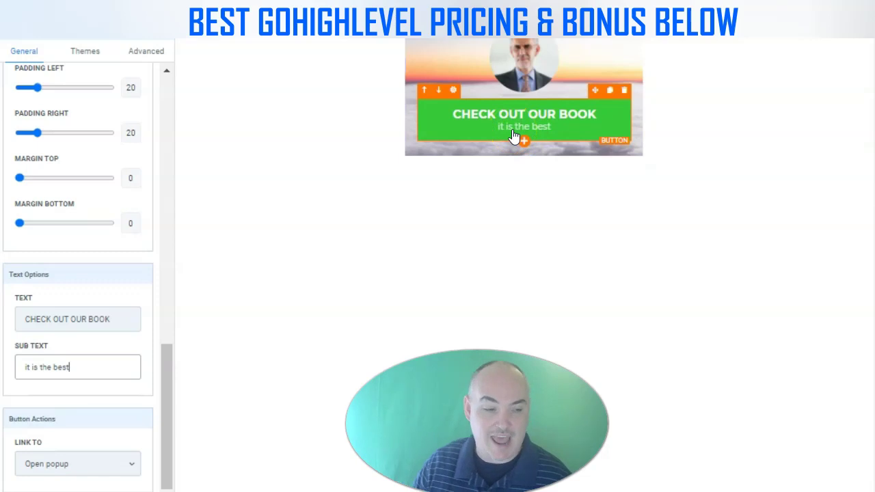
click(43, 463)
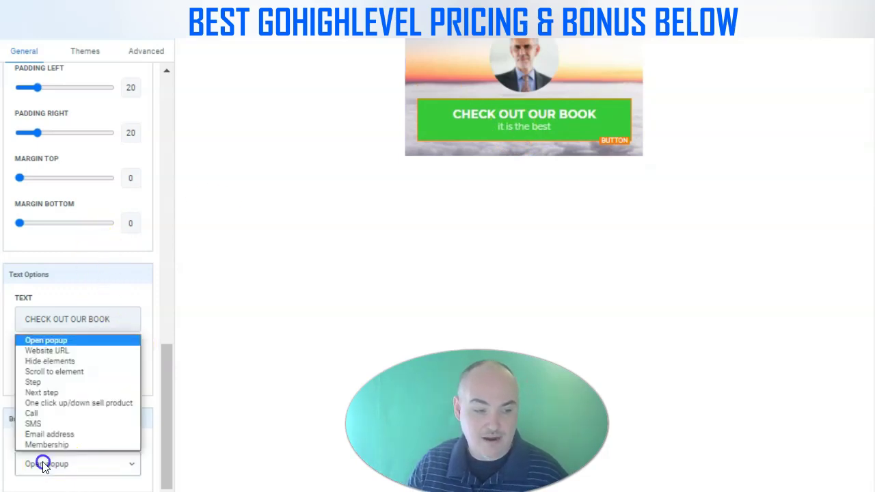
click(44, 351)
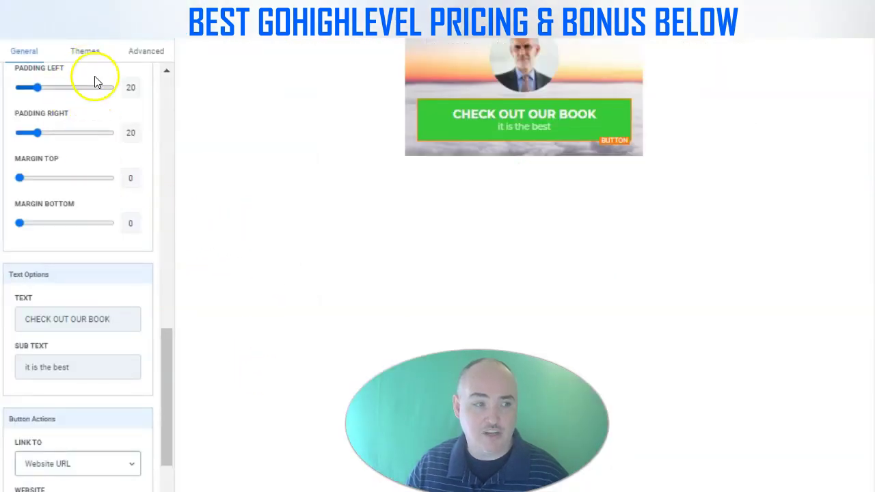
Give the CHECK OUT OUR BOOK button a full border in green
click(460, 130)
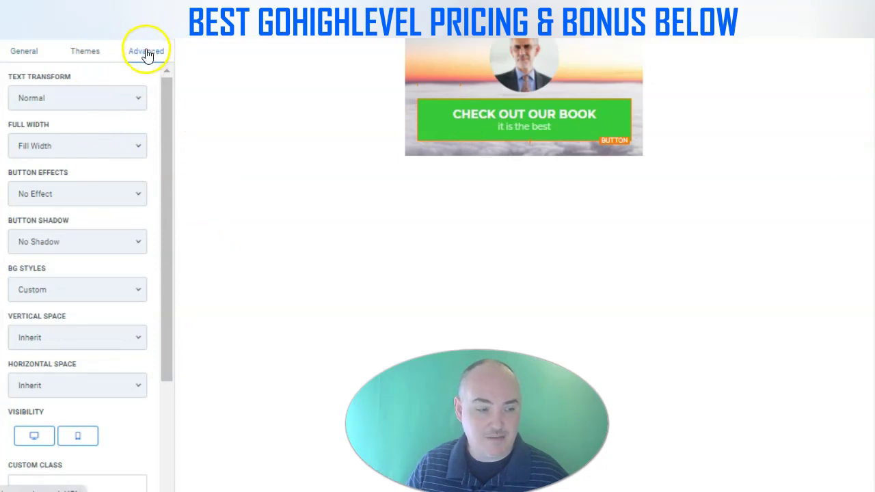
scroll(121, 199, down, 3)
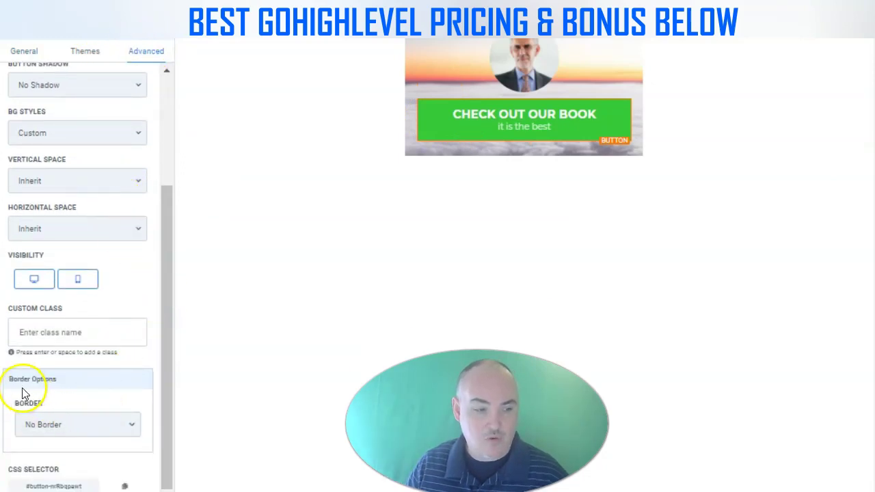
click(132, 425)
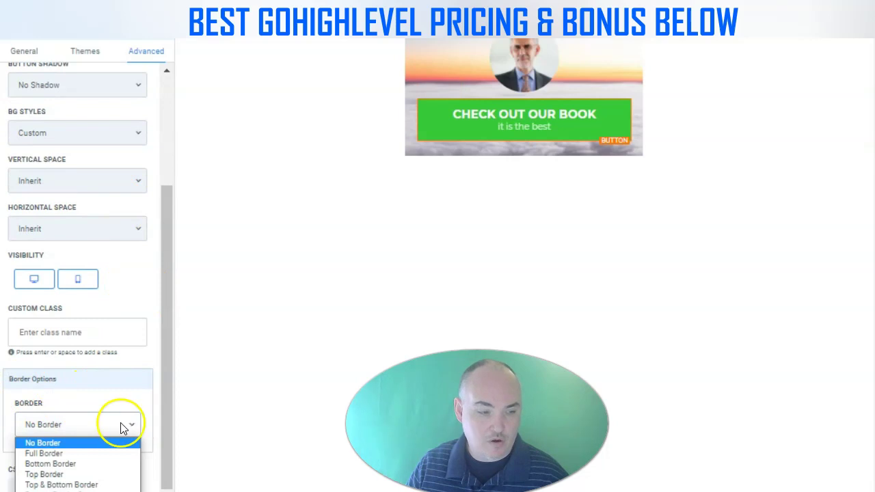
click(92, 454)
scroll(130, 382, down, 4)
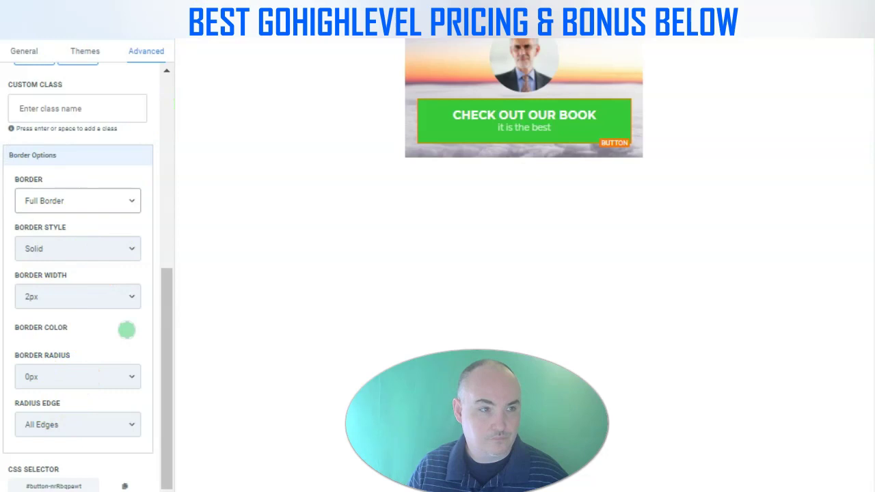
click(127, 330)
click(20, 357)
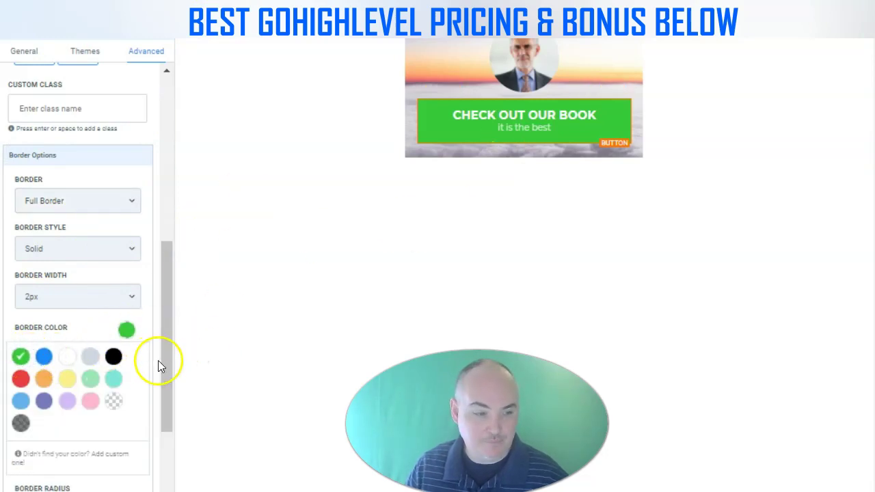
Round the button's corners to a 50px border radius and clone it
scroll(160, 363, down, 2)
click(79, 389)
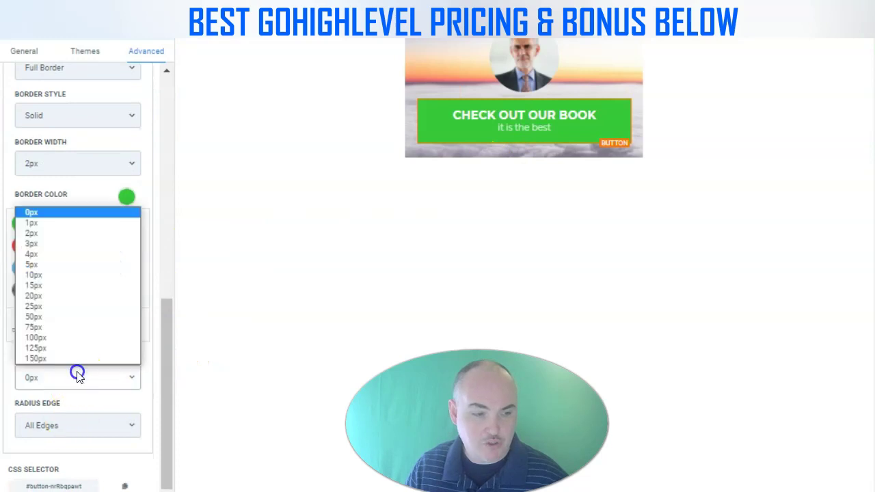
click(63, 319)
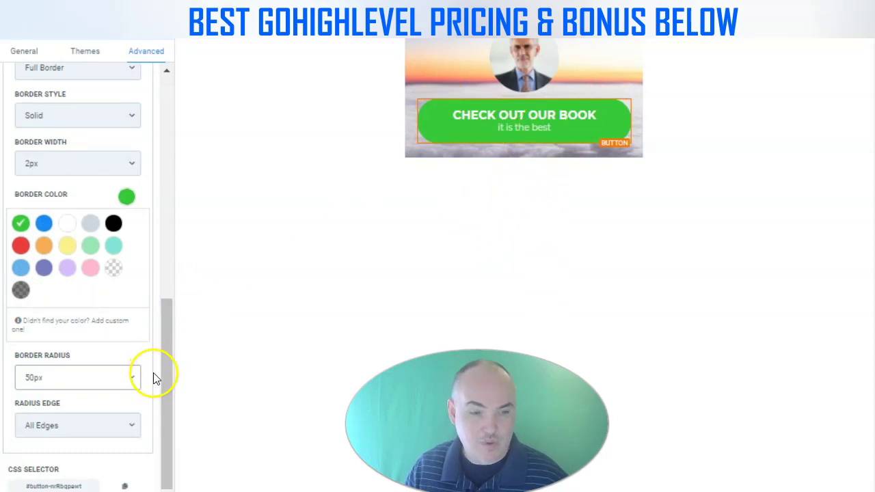
mouse_move(518, 148)
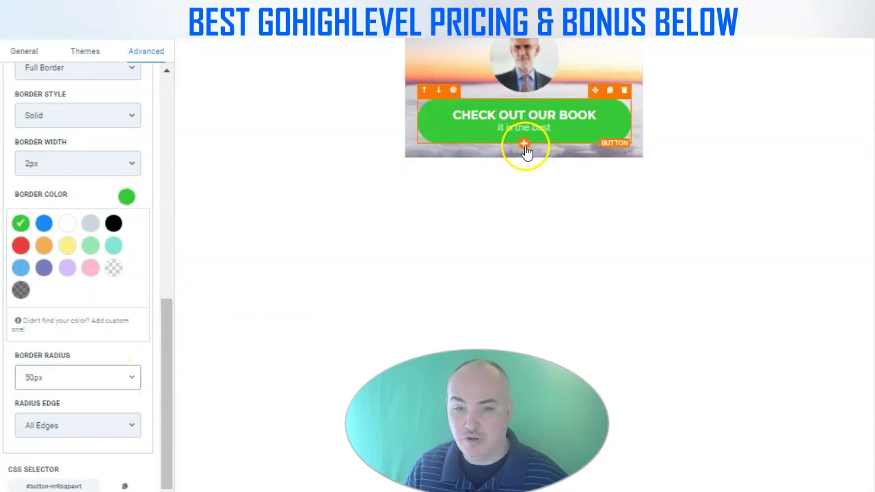
click(610, 89)
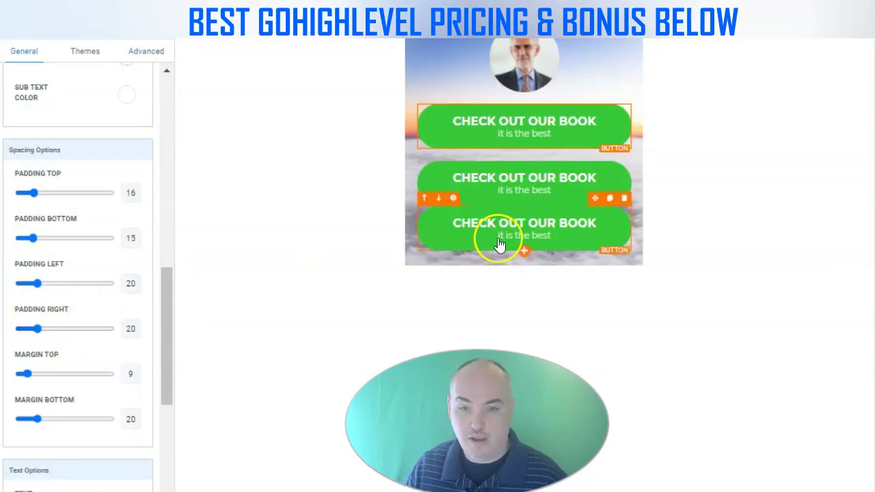
Delete the extra book buttons so only one CHECK OUT OUR BOOK button remains
click(521, 226)
click(623, 198)
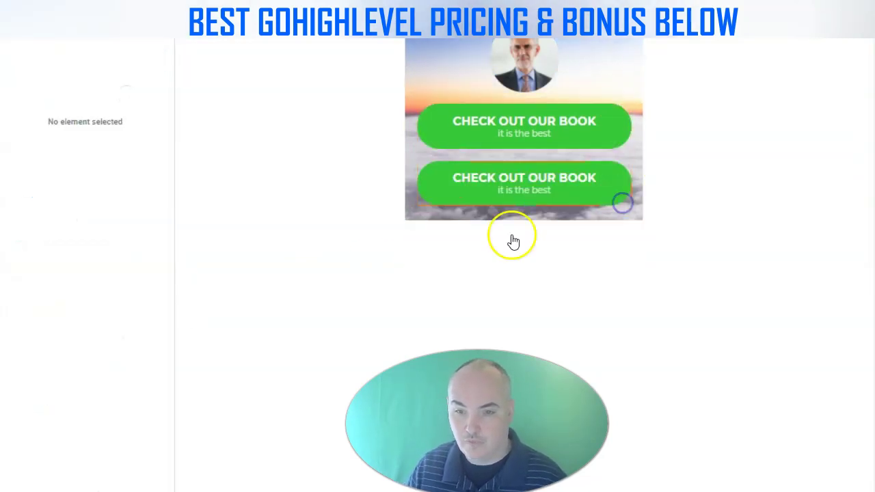
click(499, 139)
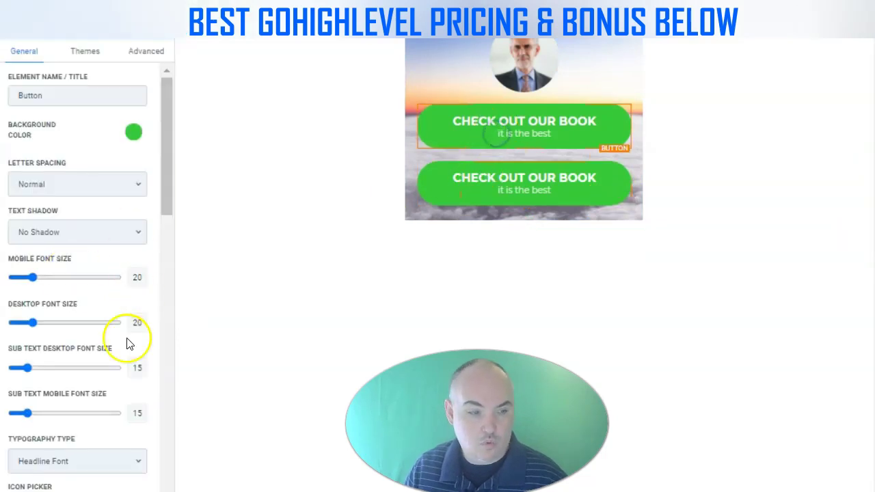
scroll(59, 383, down, 5)
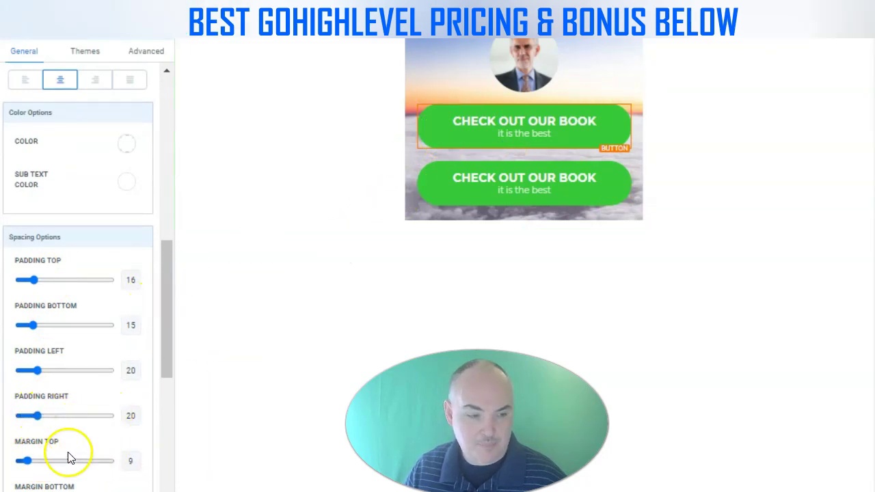
scroll(92, 427, down, 3)
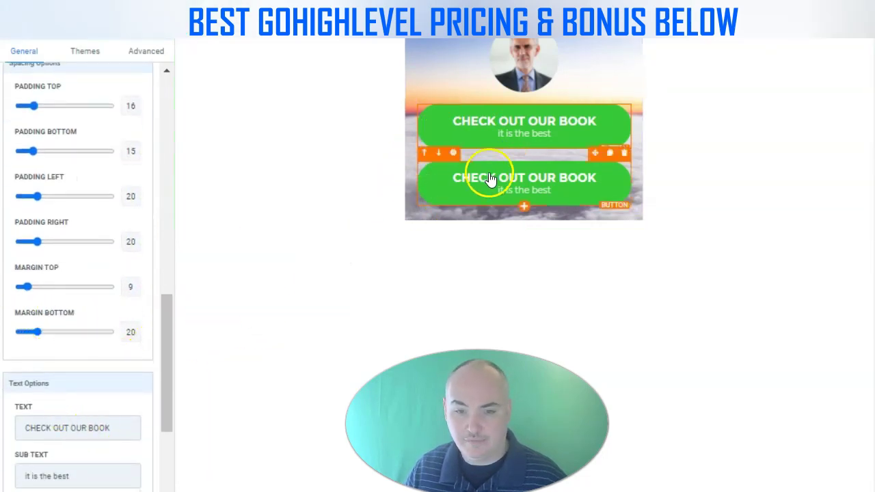
click(623, 155)
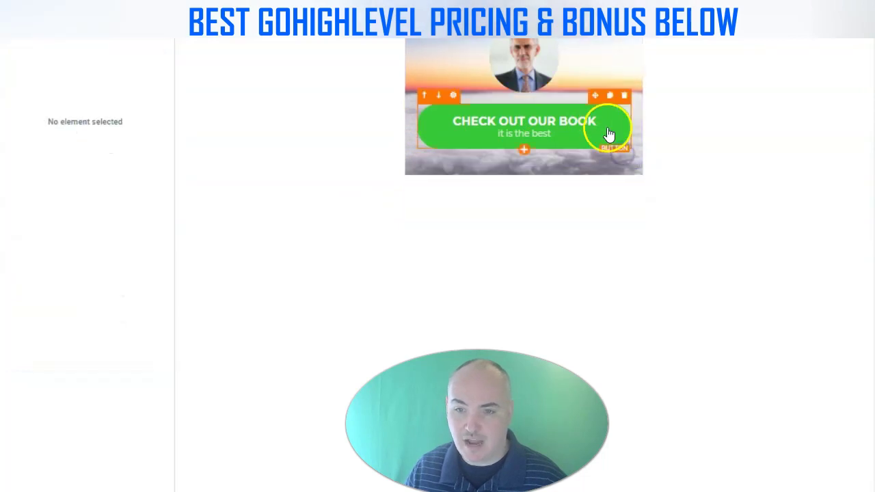
Clone the remaining book button repeatedly until six identical buttons are stacked
click(607, 127)
click(610, 97)
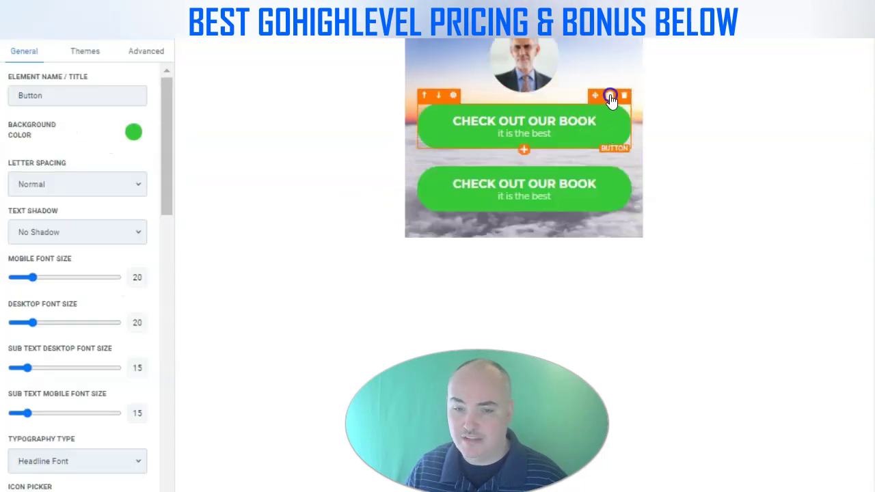
click(609, 101)
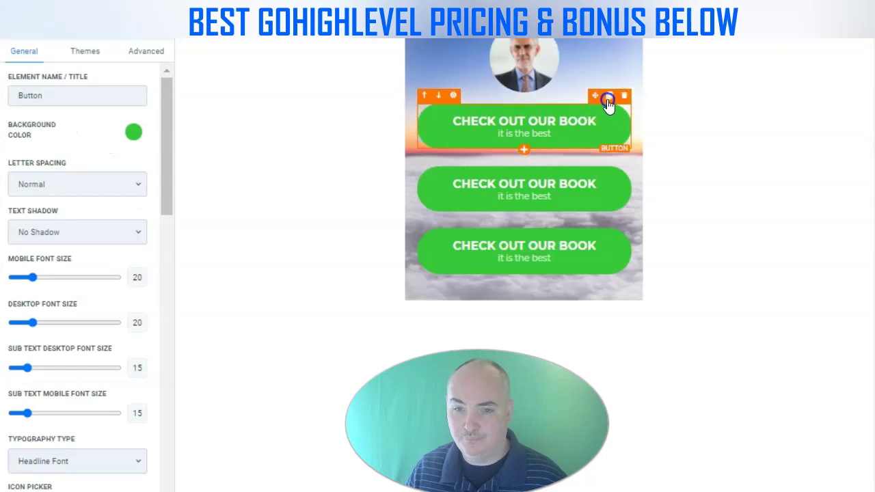
click(609, 100)
click(609, 100)
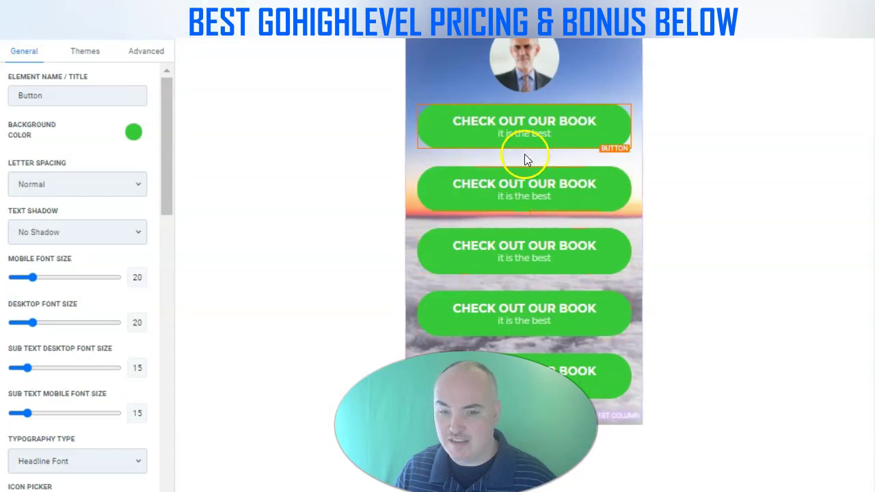
click(608, 96)
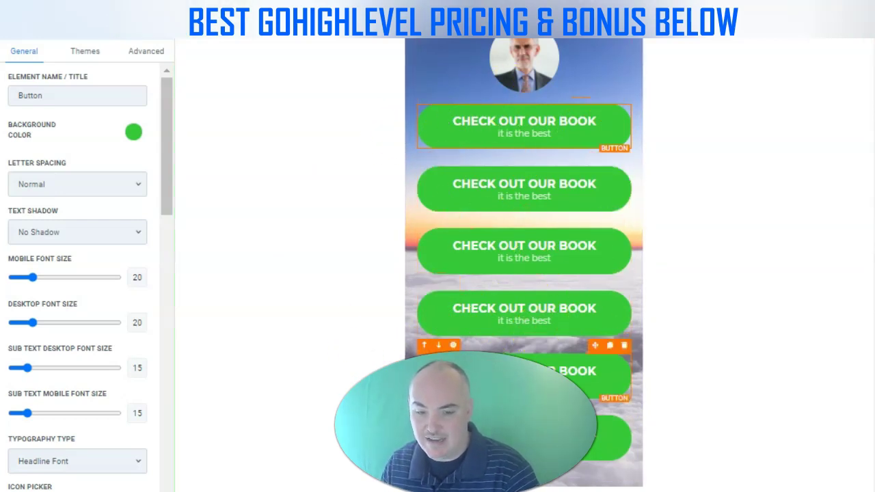
click(475, 195)
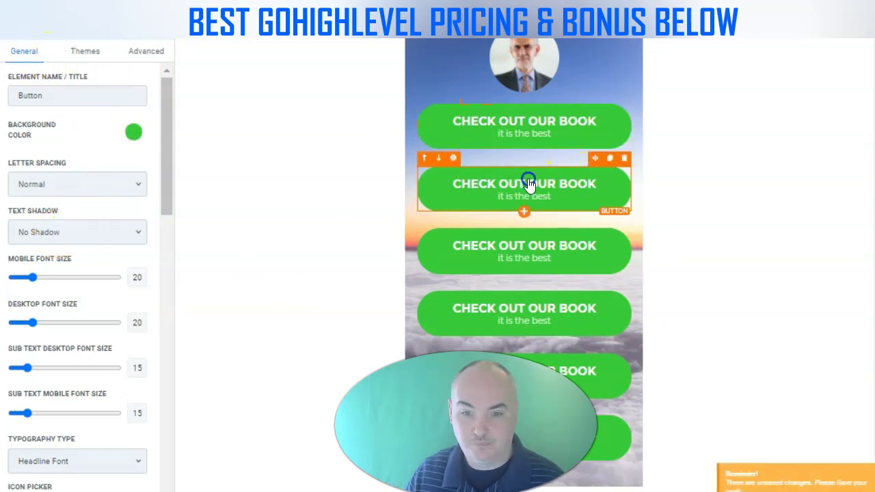
scroll(122, 208, down, 5)
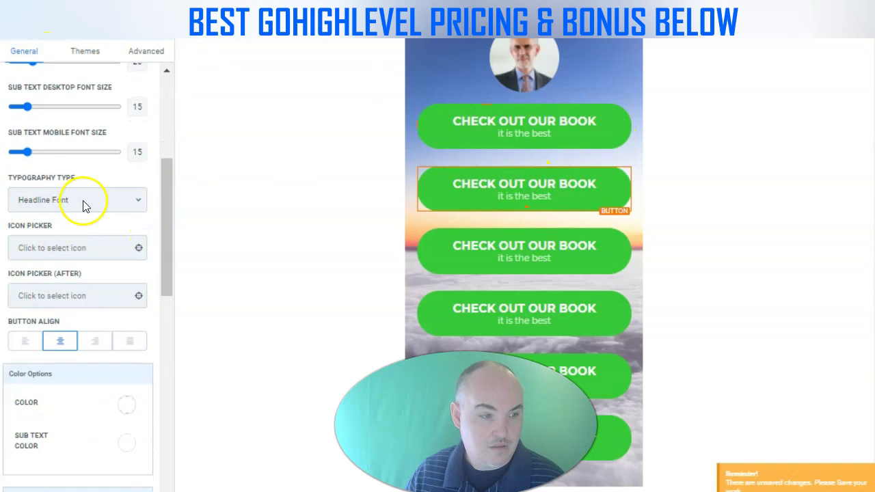
Relabel the second button PRIVATE FACEBOOK GROUP and start its sub text 'Request Admission'
scroll(109, 236, down, 3)
scroll(112, 239, up, 3)
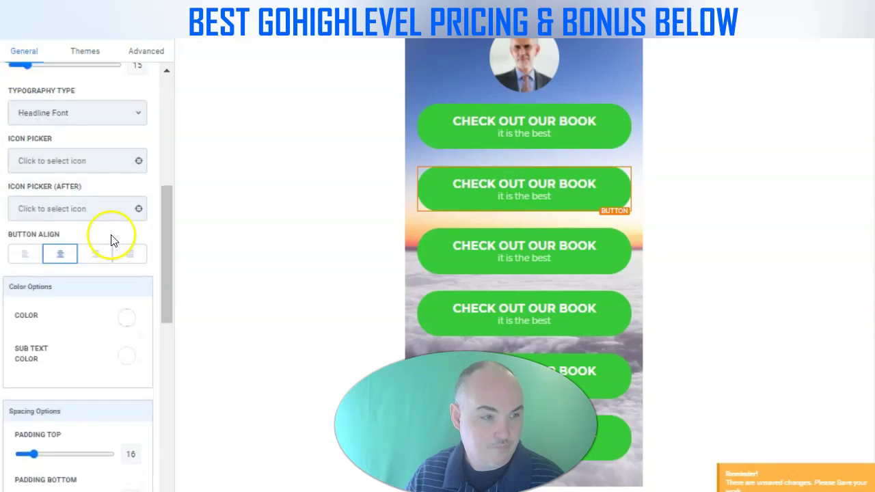
scroll(109, 236, down, 7)
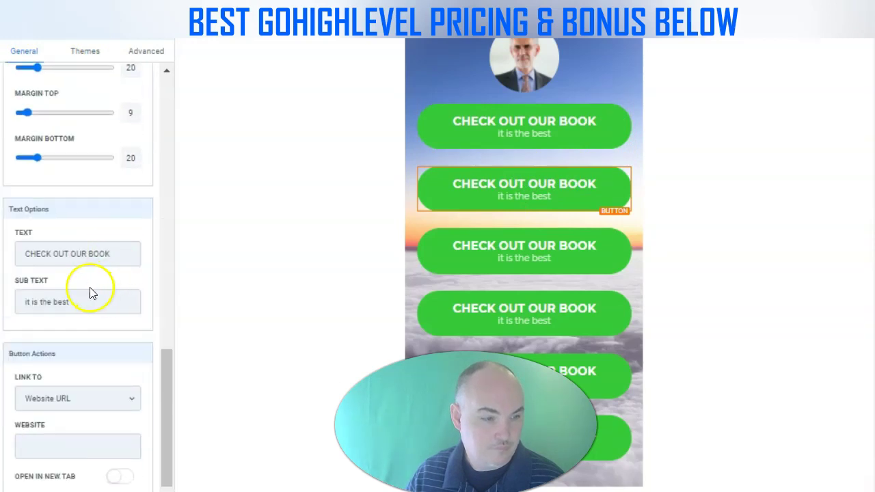
click(119, 255)
key(ctrl+a)
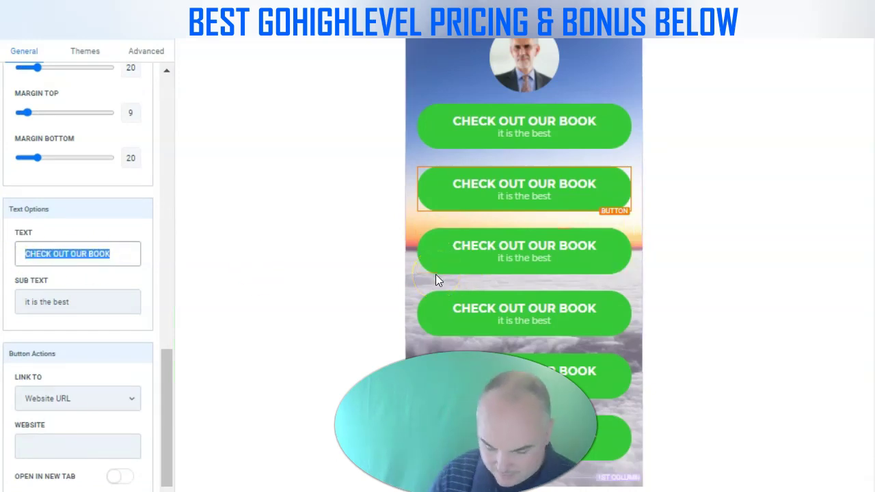
text(CHECK)
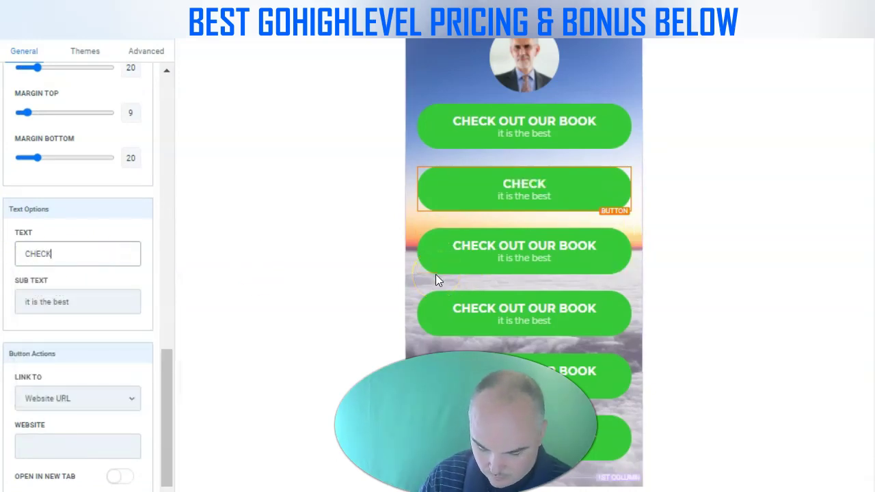
text( OUT OUR FACEBOOK)
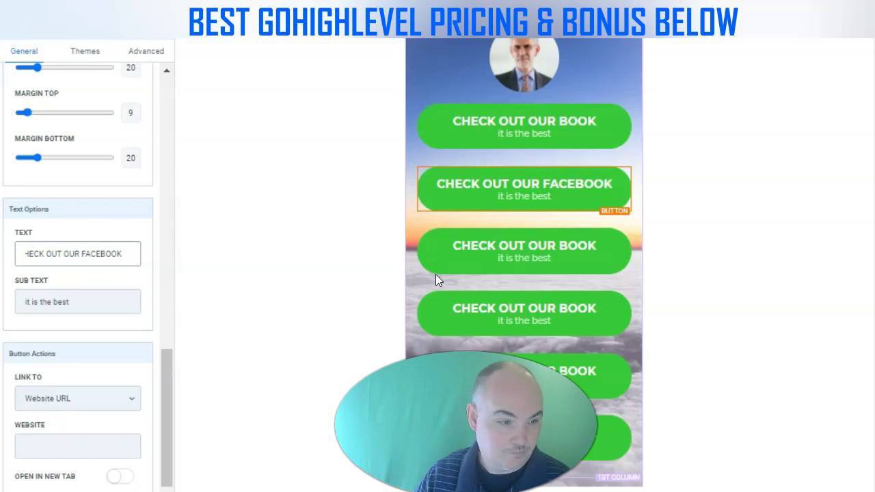
key(BackSpace)
key(BackSpace)
key(BackSpace)
key(BackSpace)
key(BackSpace)
key(BackSpace)
key(BackSpace)
key(BackSpace)
key(BackSpace)
key(BackSpace)
key(BackSpace)
key(BackSpace)
key(BackSpace)
key(BackSpace)
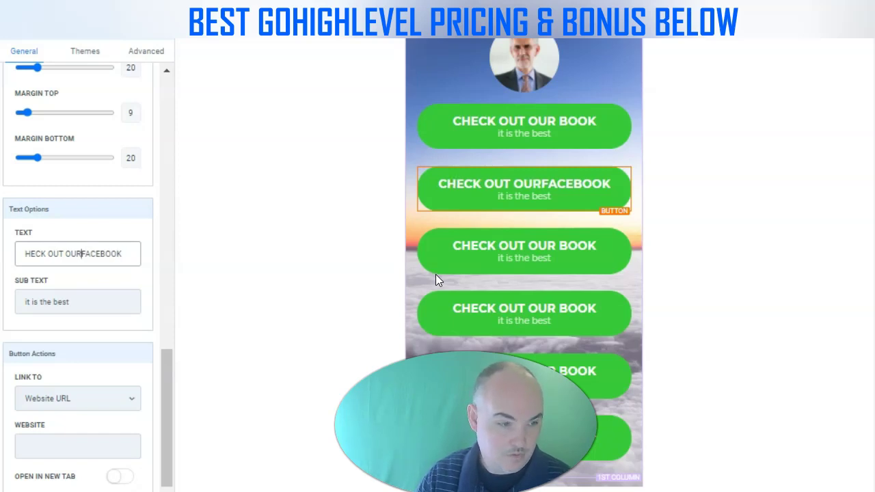
text(PRIVATE FACEBOOK )
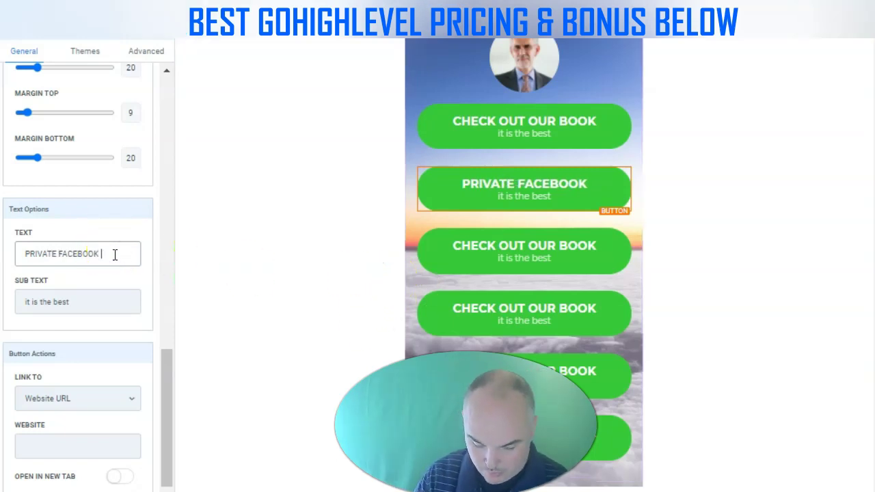
text(GROUP)
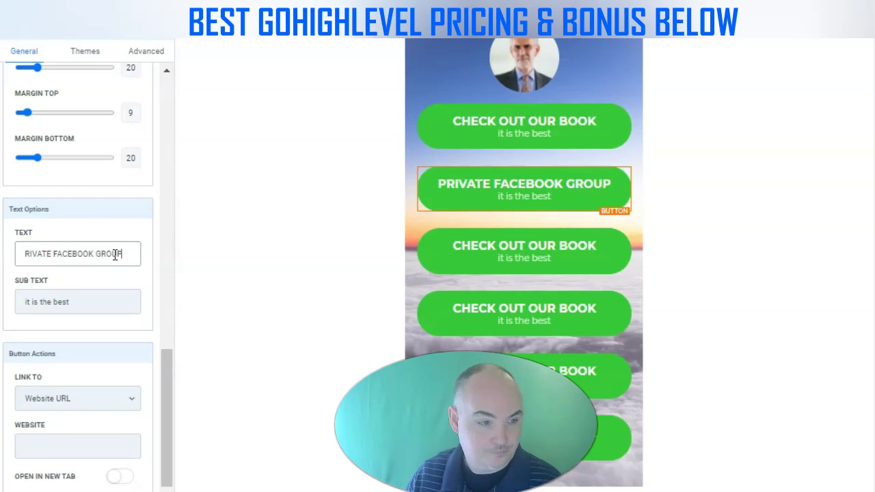
click(101, 301)
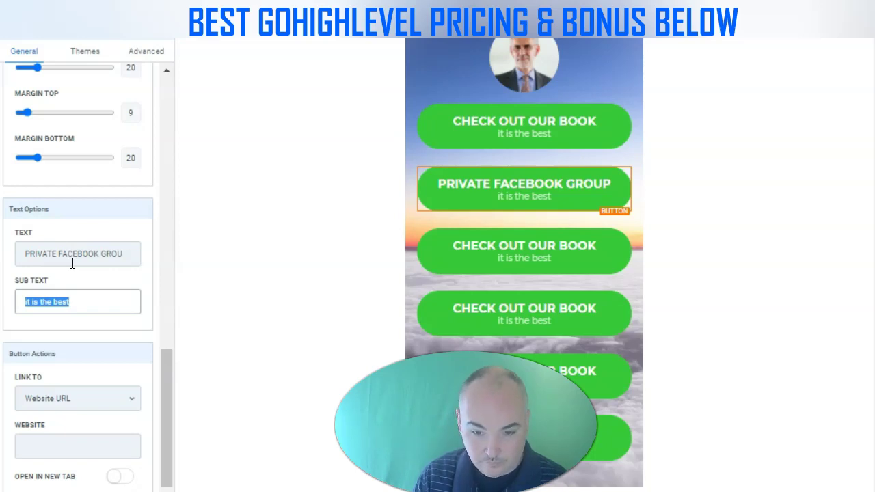
text(Request Admission)
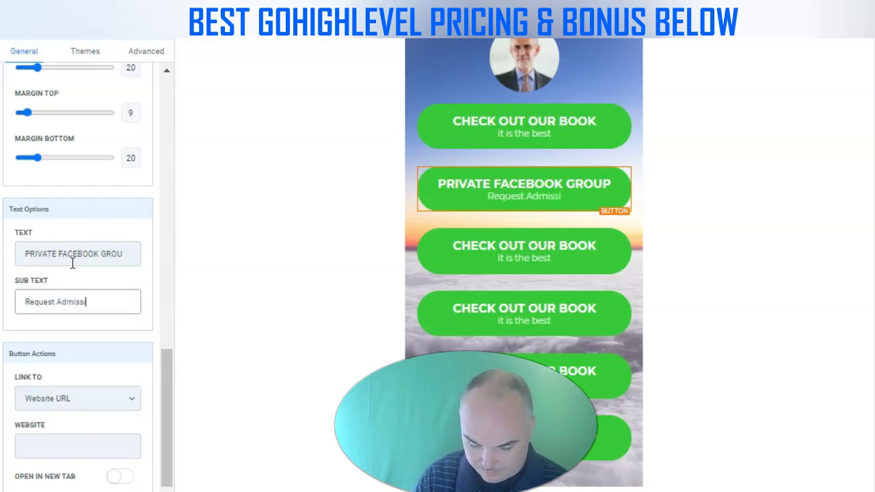
Replace the third button's text with 'VIEW YOUTUBE CHANNEL'
click(467, 257)
scroll(115, 314, down, 1)
drag(16, 246, 129, 277)
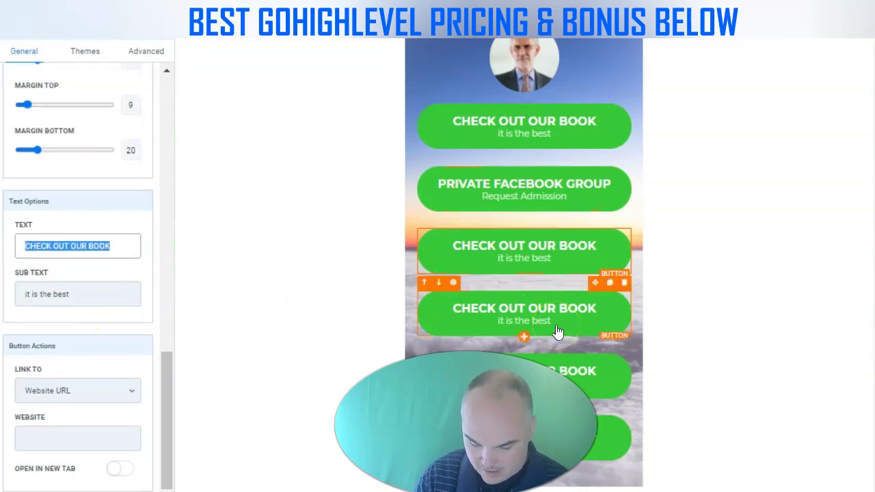
text(CHECK)
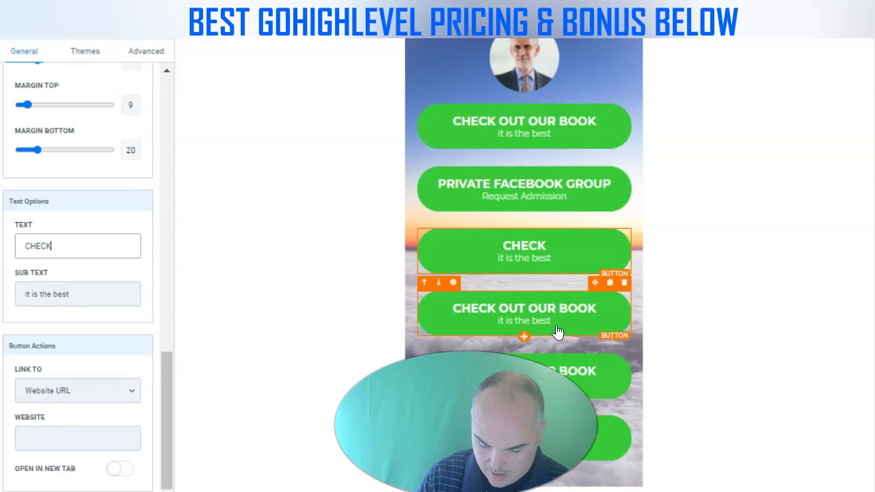
text( OUT OUR)
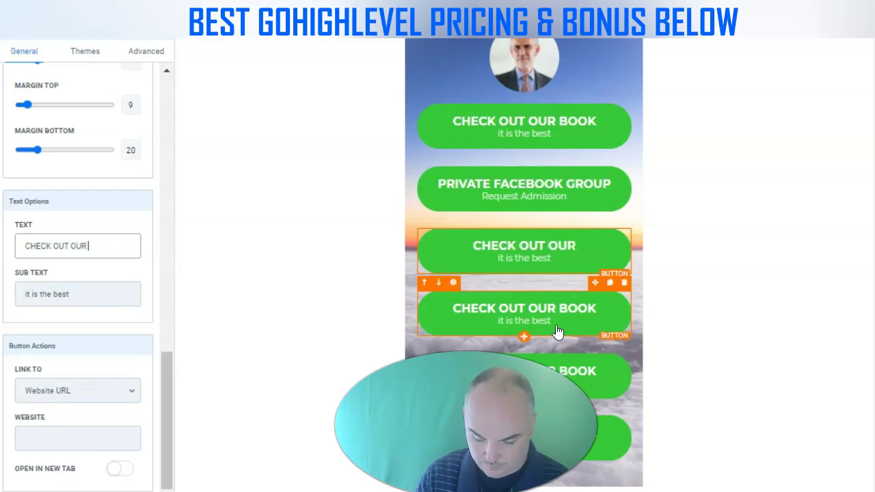
text( YOUTUB)
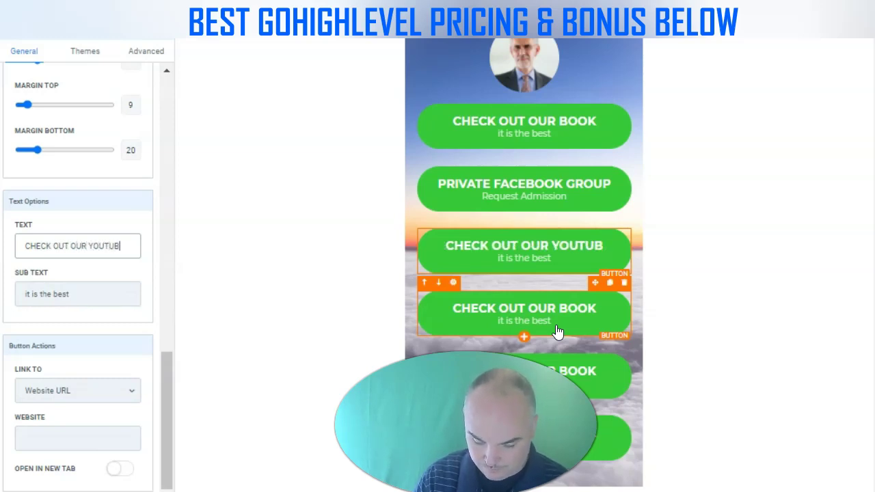
text(E CHA)
key(BackSpace)
text(HANNEL)
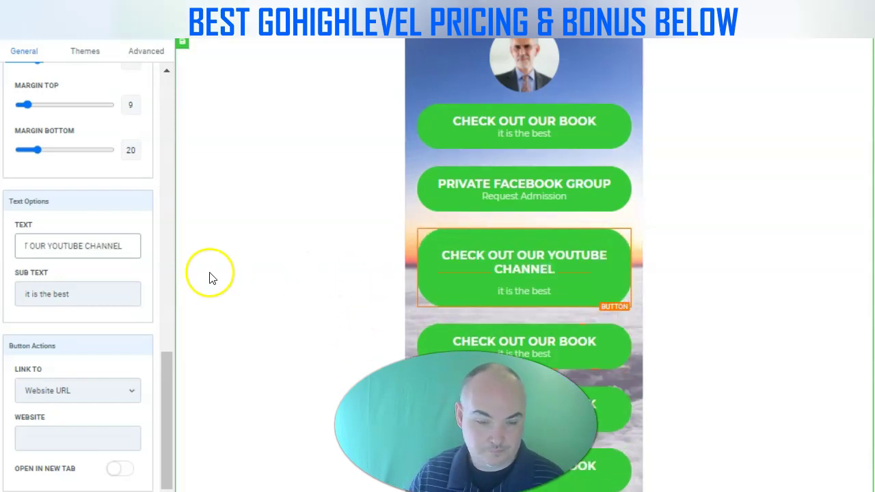
drag(52, 249, 31, 248)
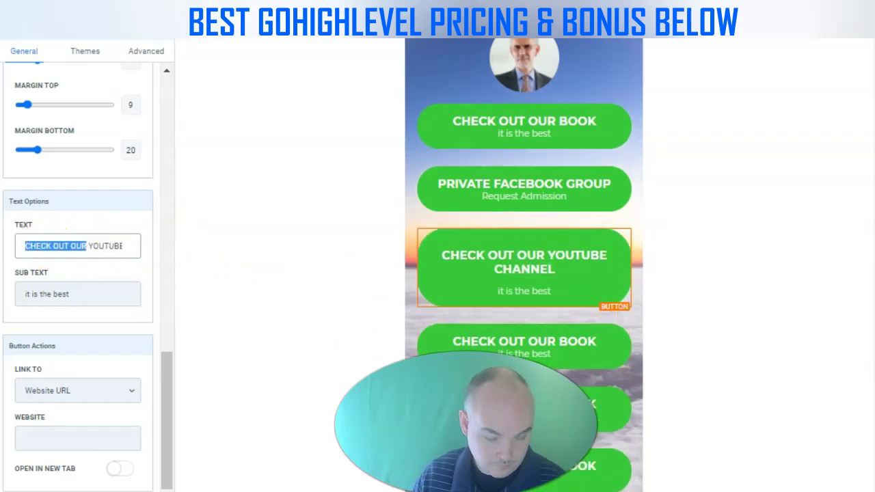
text(VIEW)
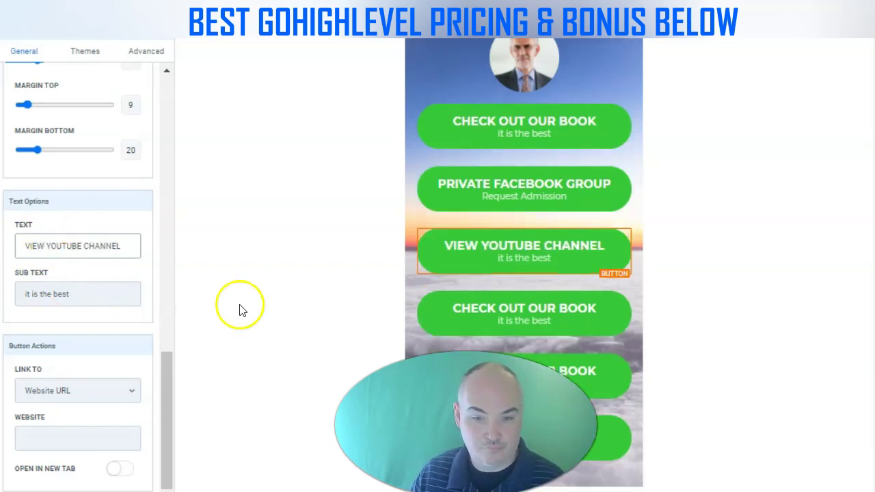
click(516, 312)
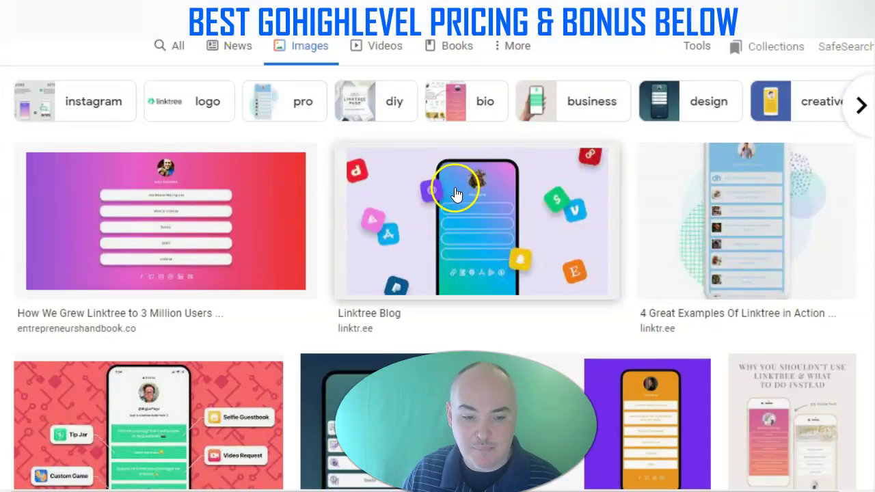
scroll(456, 205, down, 5)
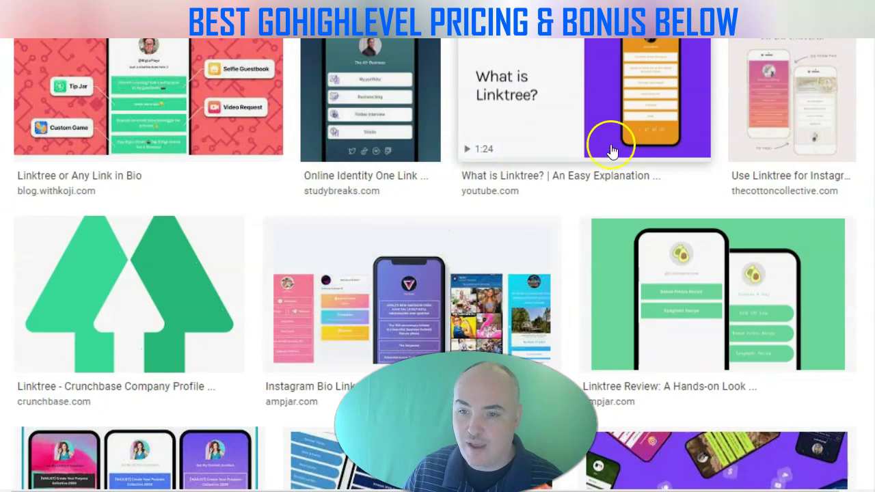
scroll(771, 89, down, 3)
scroll(650, 194, up, 7)
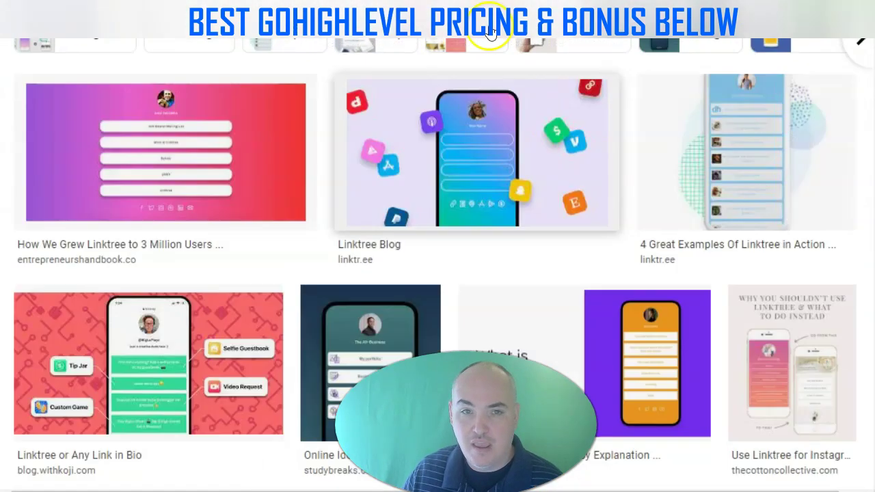
scroll(489, 35, up, 2)
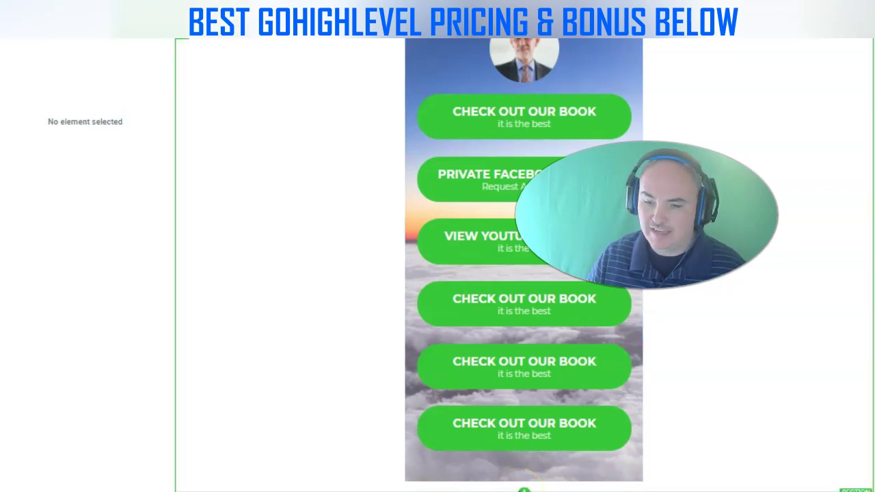
Add a full-width section with a 1-column row holding a Click to Sign Up button
click(524, 489)
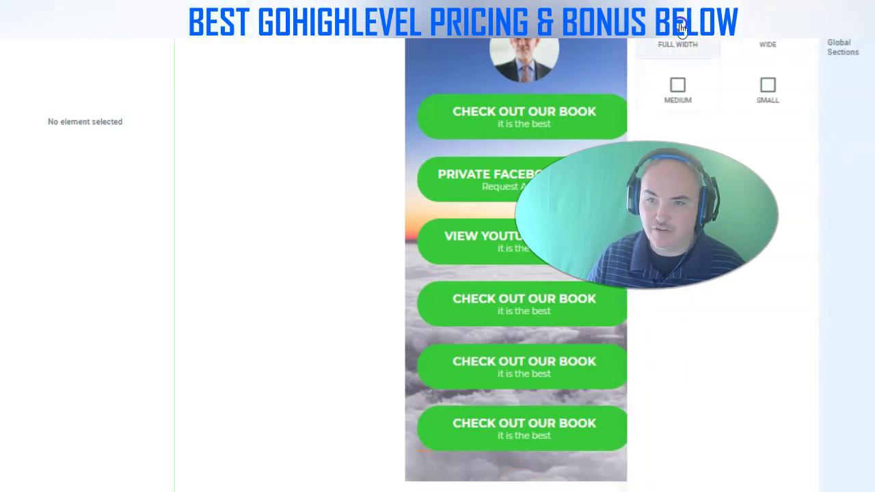
click(680, 28)
click(523, 451)
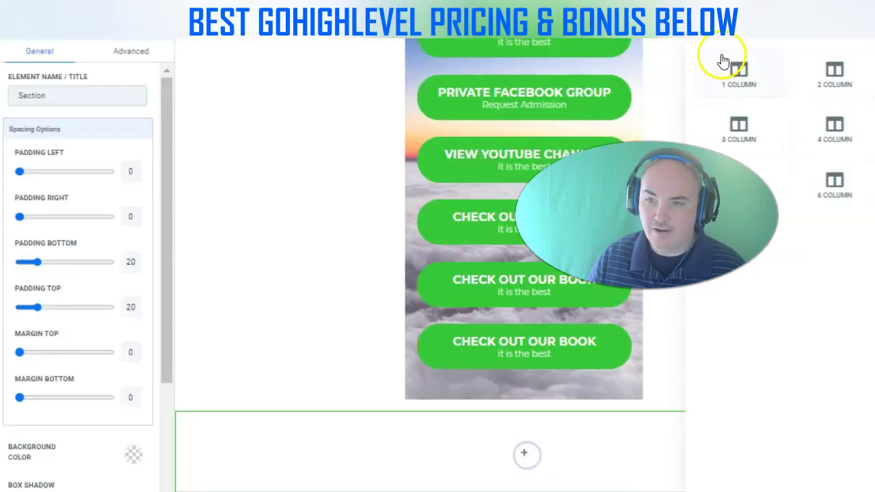
click(723, 61)
click(526, 466)
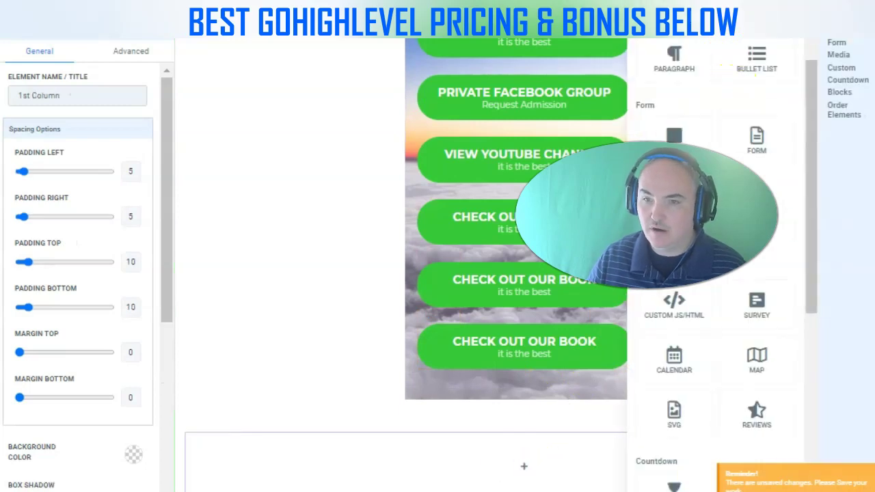
click(684, 142)
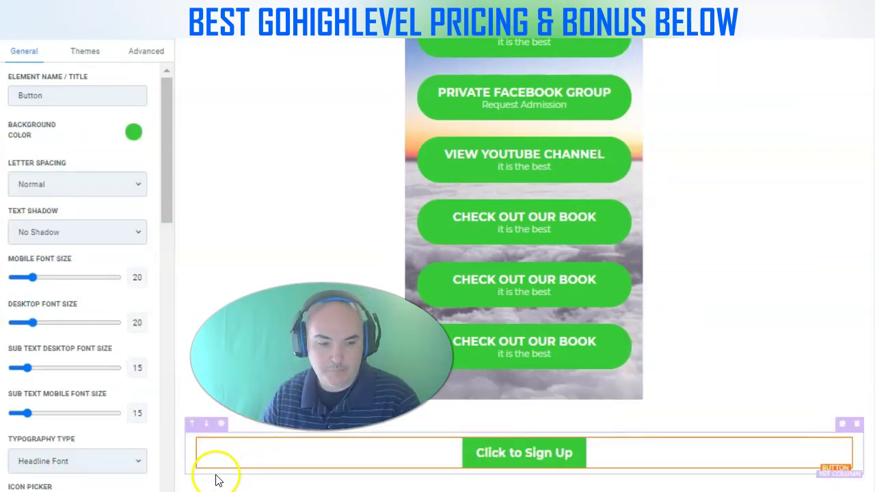
Set the bottom section's background colour to black
click(188, 482)
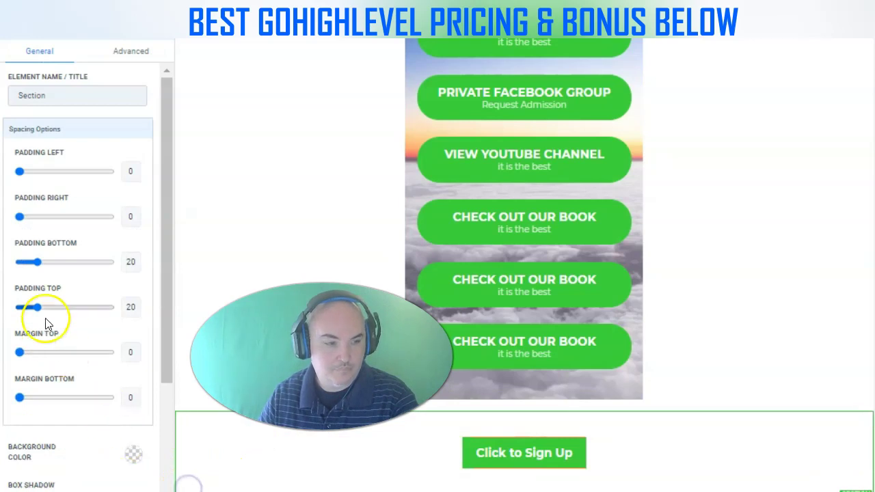
scroll(45, 321, down, 2)
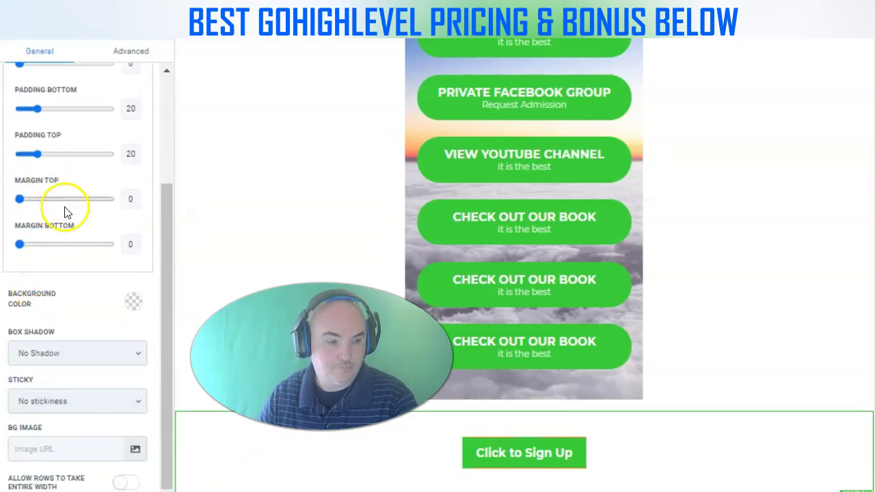
scroll(58, 272, up, 2)
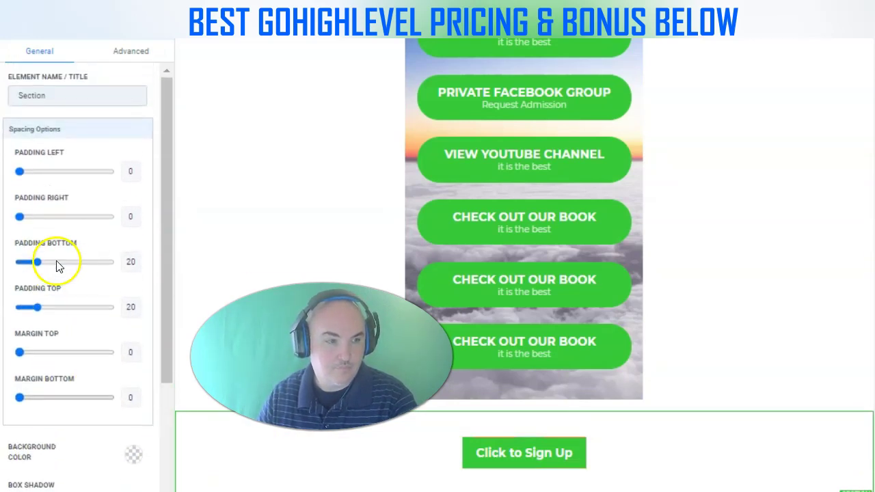
scroll(59, 264, down, 2)
click(133, 303)
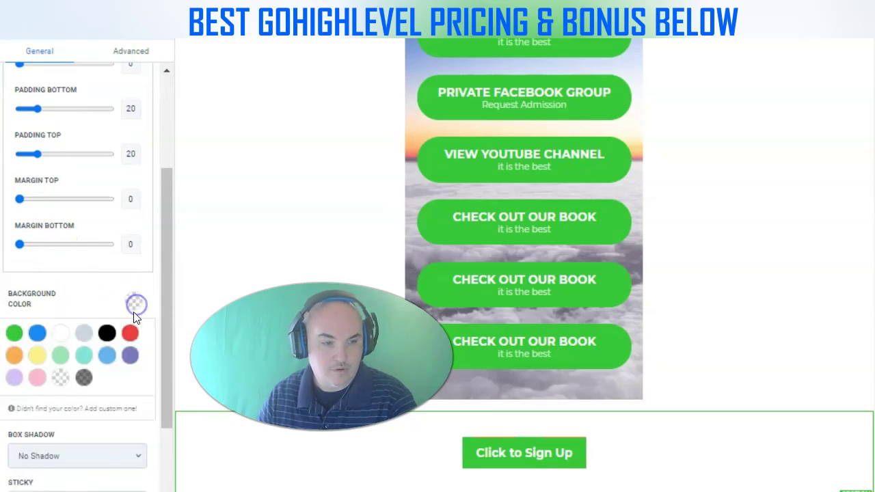
click(107, 333)
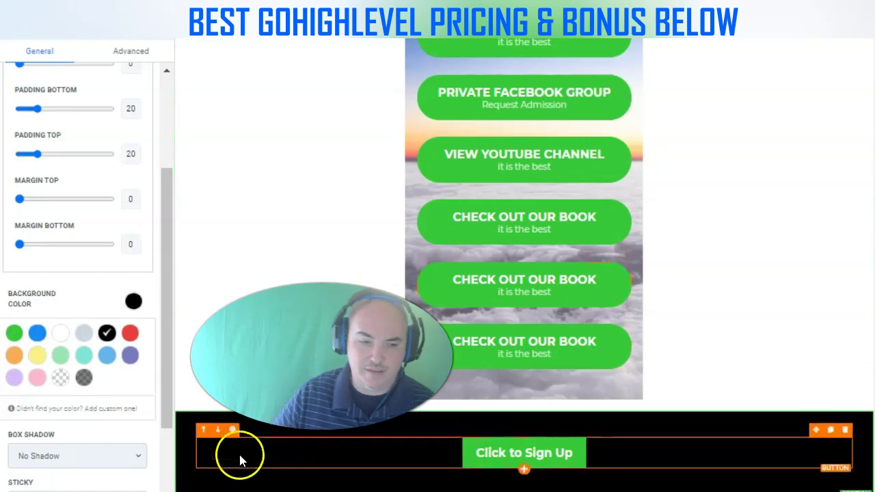
click(205, 484)
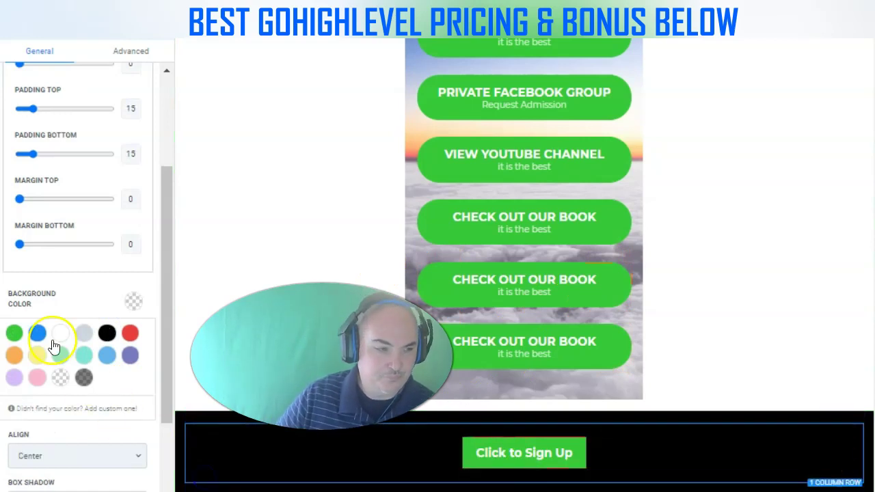
scroll(87, 203, down, 2)
scroll(121, 188, up, 5)
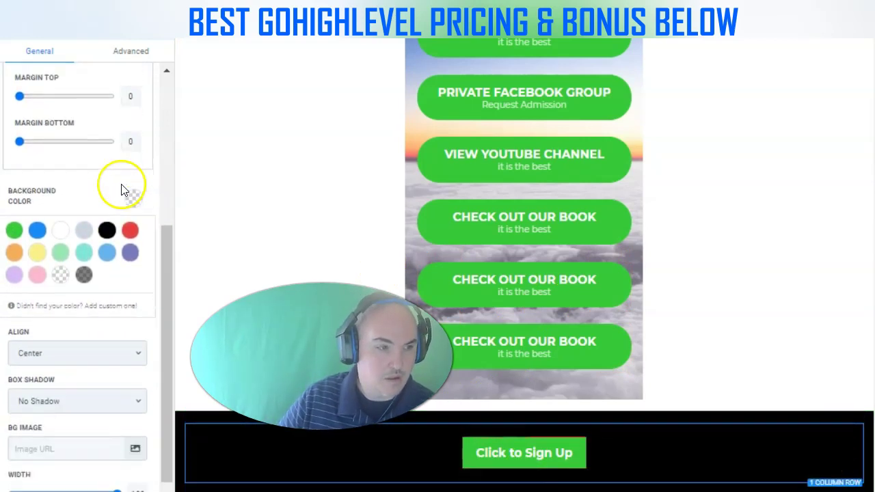
scroll(130, 164, down, 4)
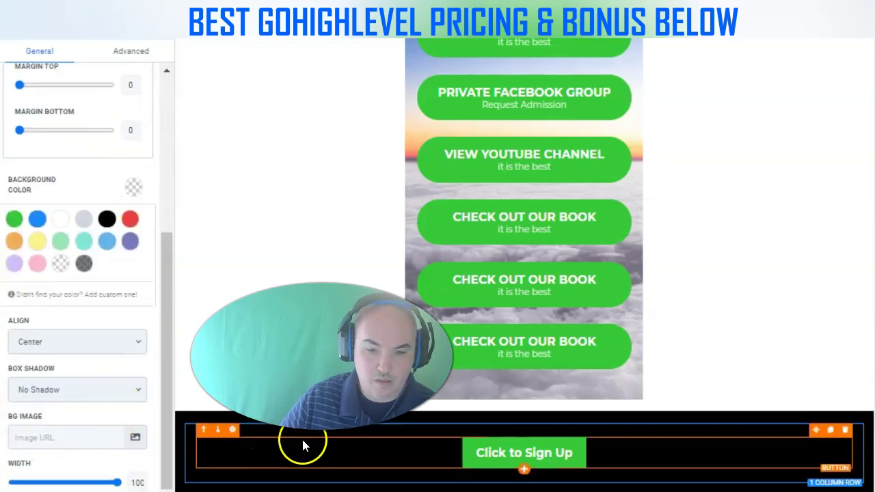
Narrow the Click to Sign Up row to a width of 35
drag(117, 482, 26, 483)
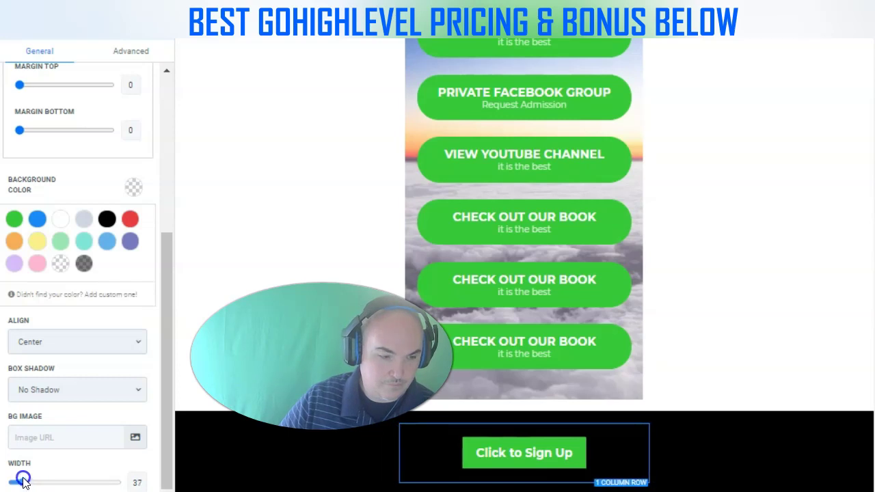
drag(24, 482, 22, 483)
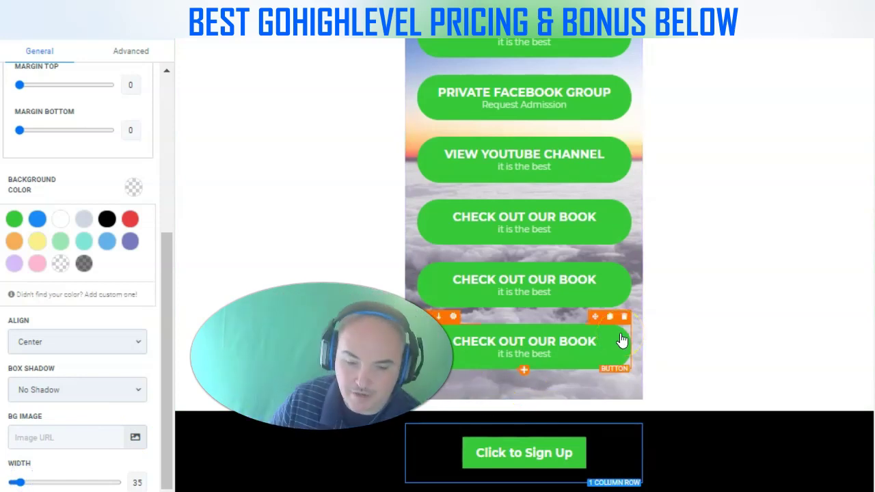
click(414, 468)
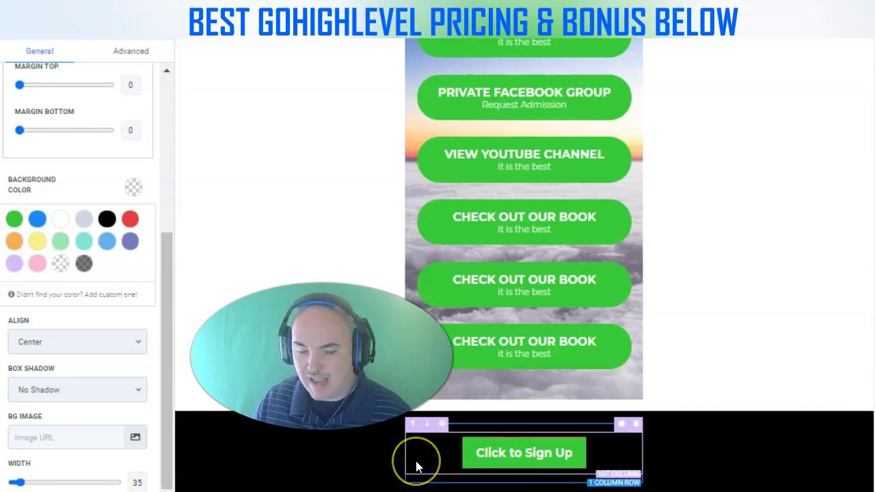
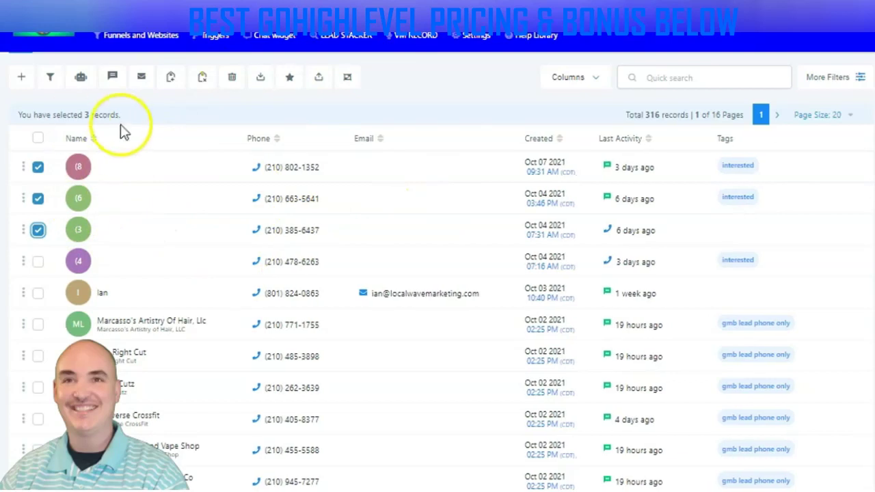
Start a bulk email to the three selected contacts and insert the {{contact.first_name}} merge field into its body
click(147, 80)
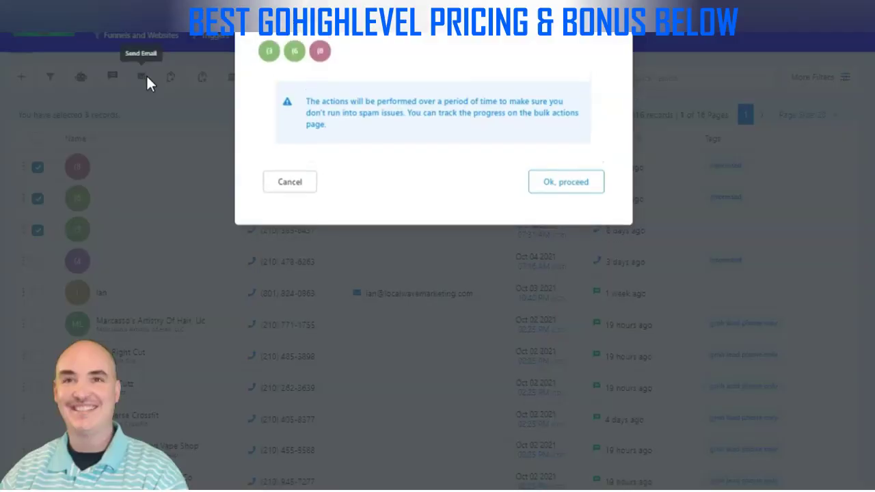
click(553, 190)
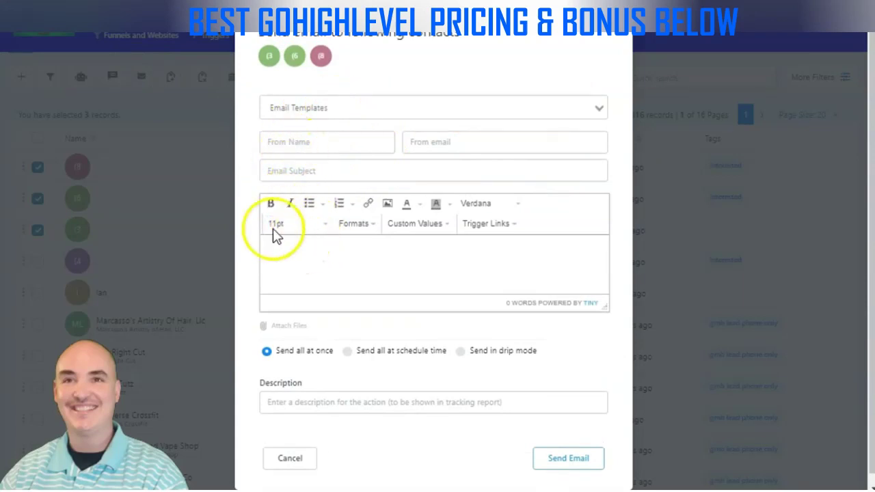
drag(604, 301, 605, 461)
click(445, 227)
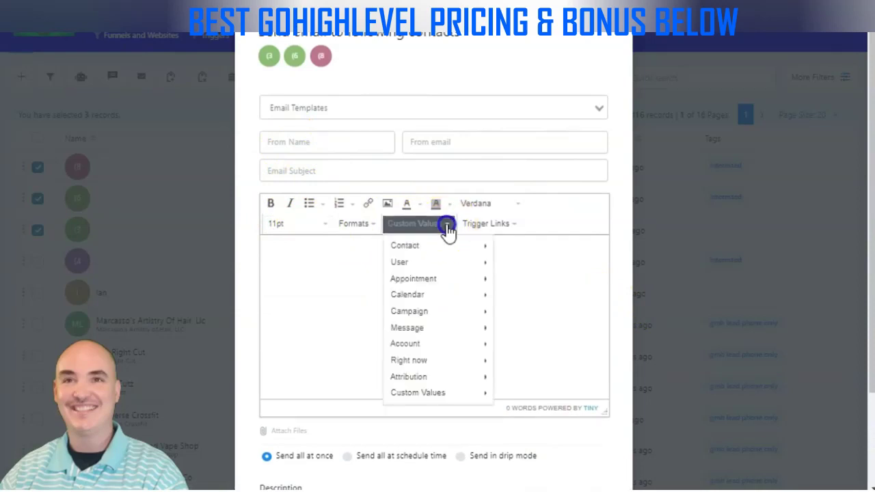
click(445, 247)
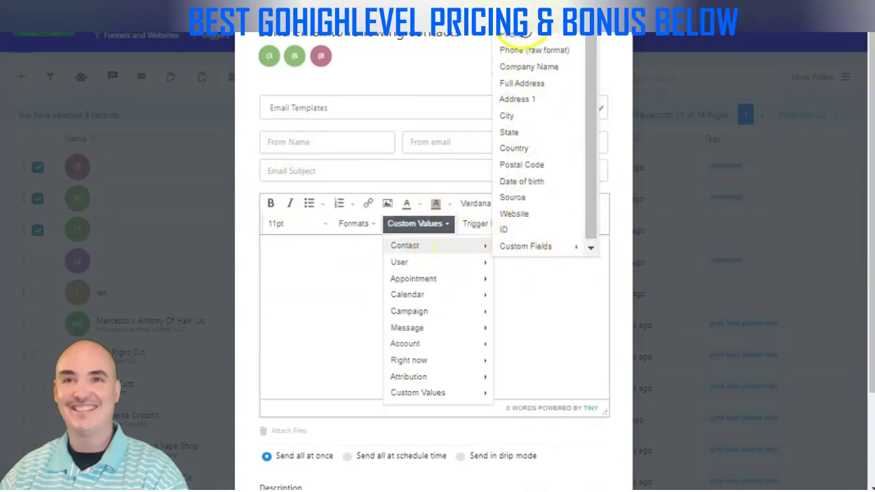
click(517, 4)
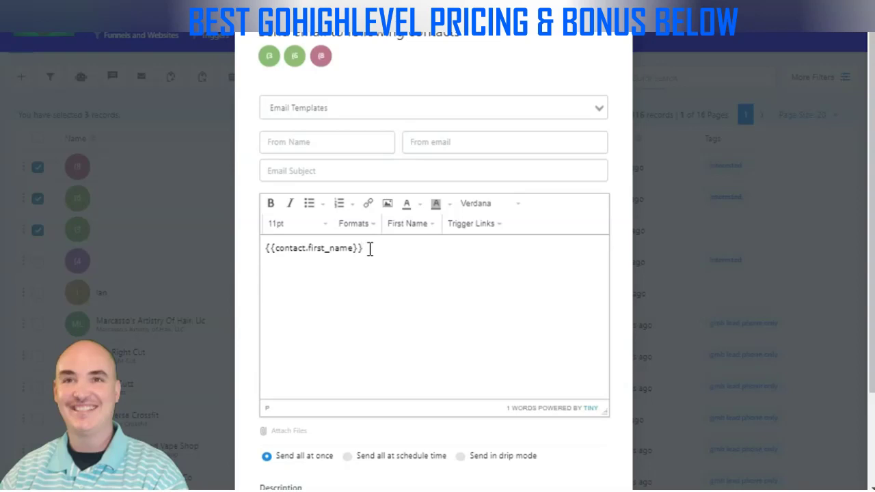
click(365, 247)
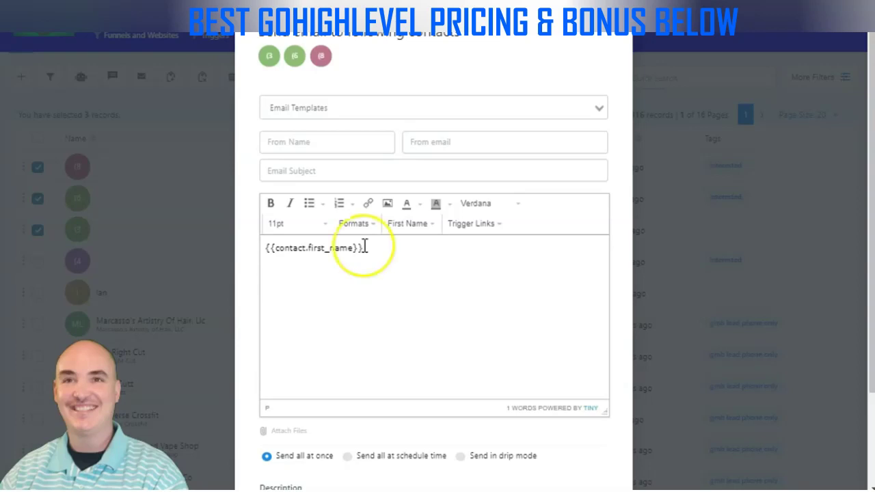
click(432, 224)
mouse_move(438, 247)
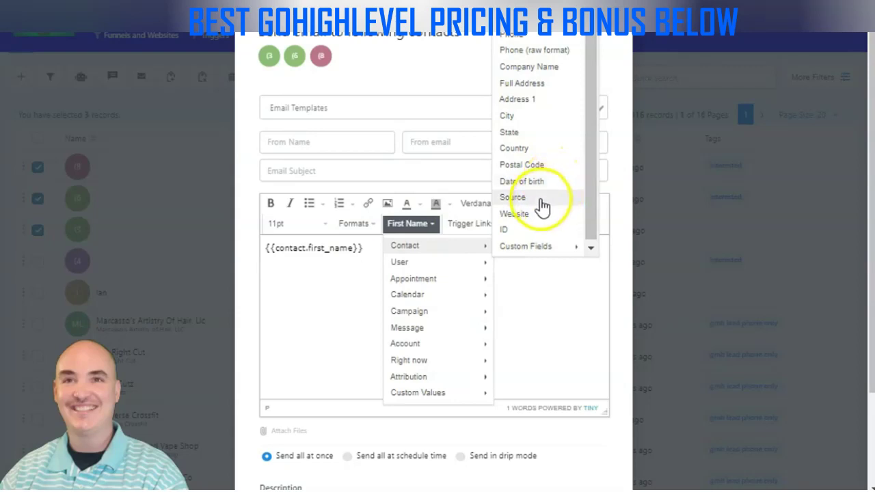
mouse_move(551, 246)
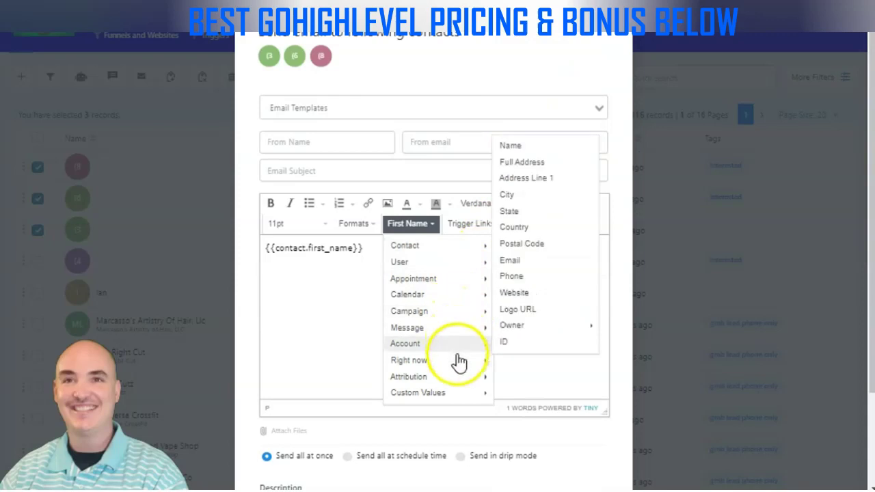
mouse_move(444, 396)
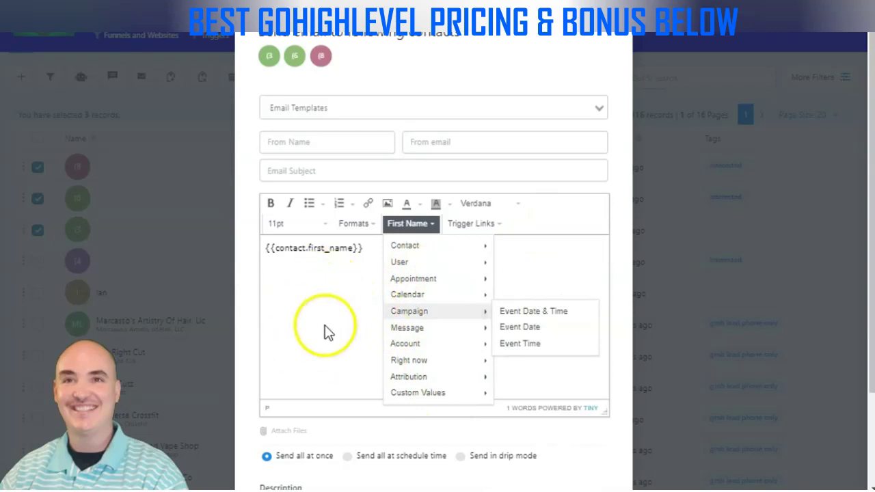
mouse_move(417, 363)
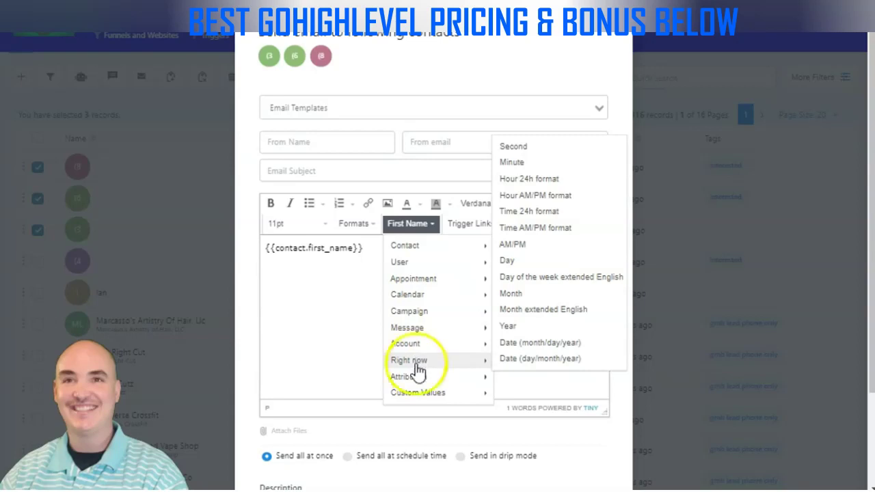
mouse_move(416, 380)
mouse_move(511, 377)
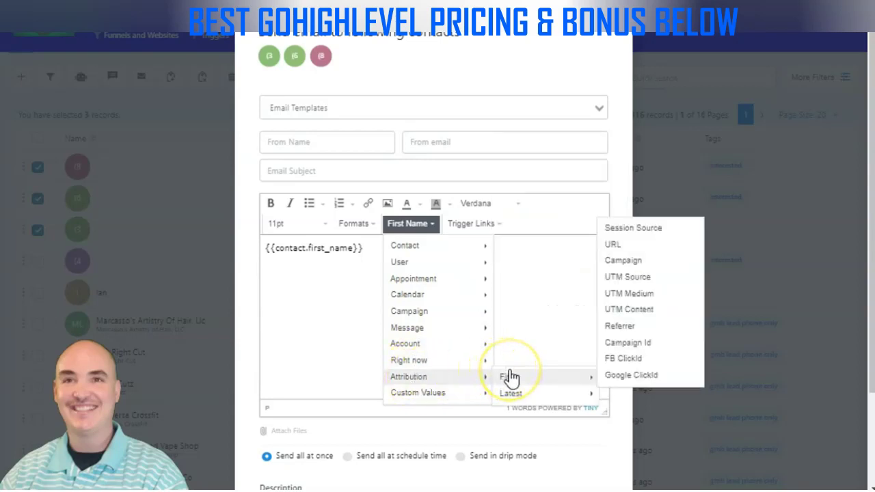
mouse_move(441, 315)
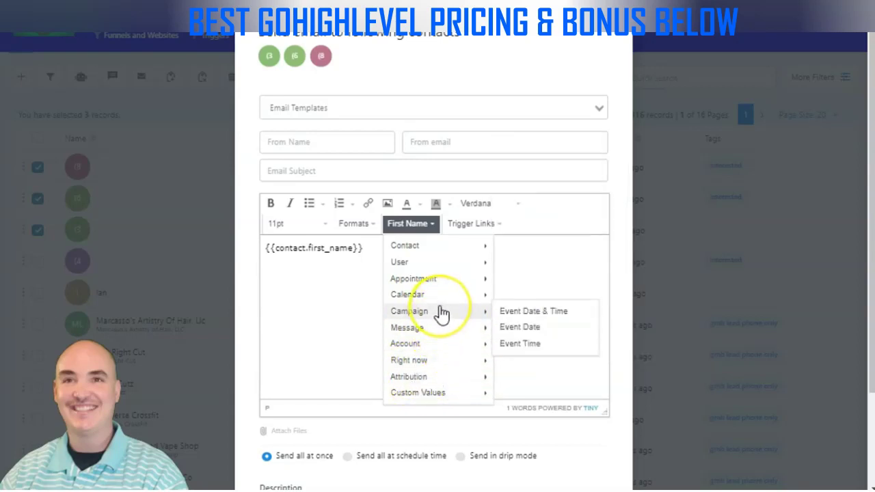
click(443, 296)
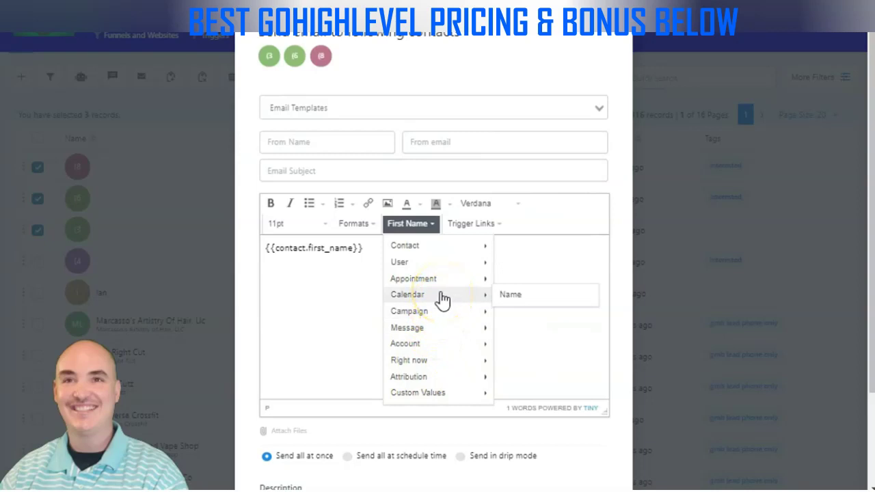
mouse_move(430, 280)
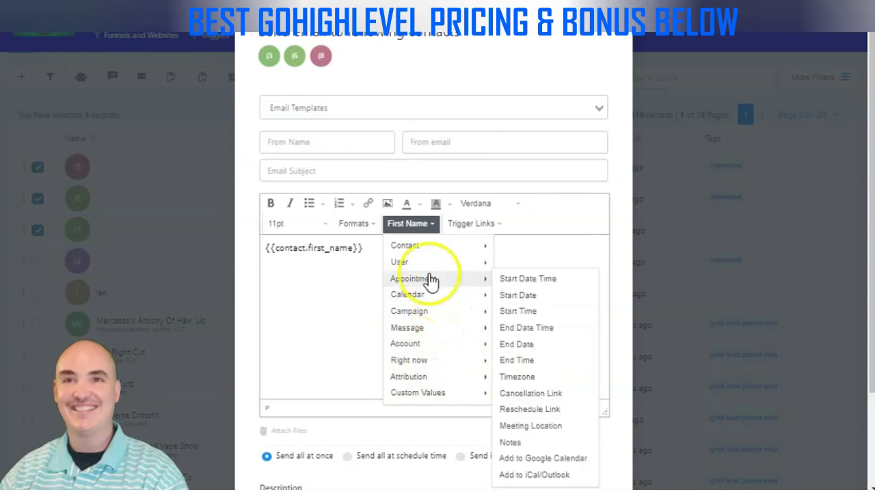
click(365, 251)
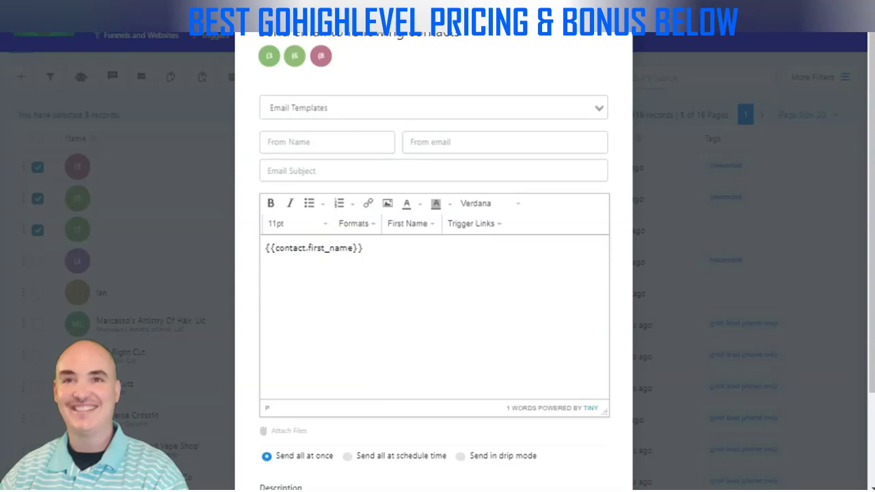
Switch the email to drip mode with a batch quantity of 25, repeating every 1 day
scroll(438, 242, down, 2)
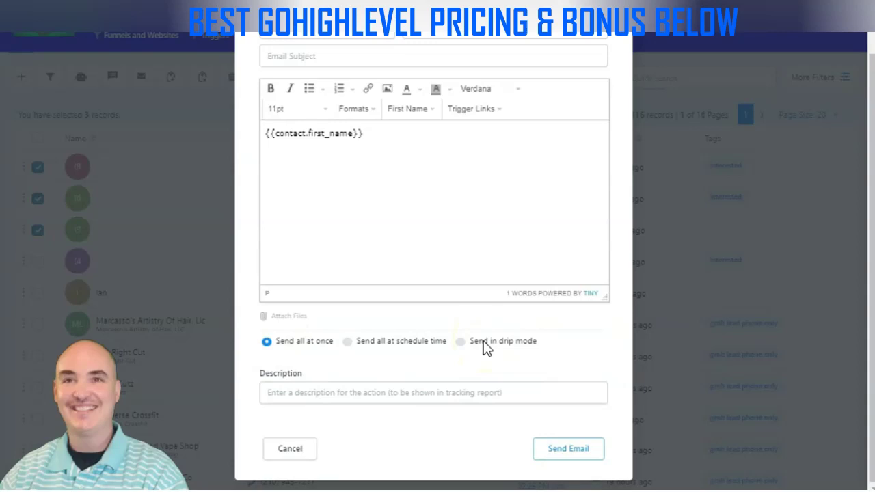
click(463, 342)
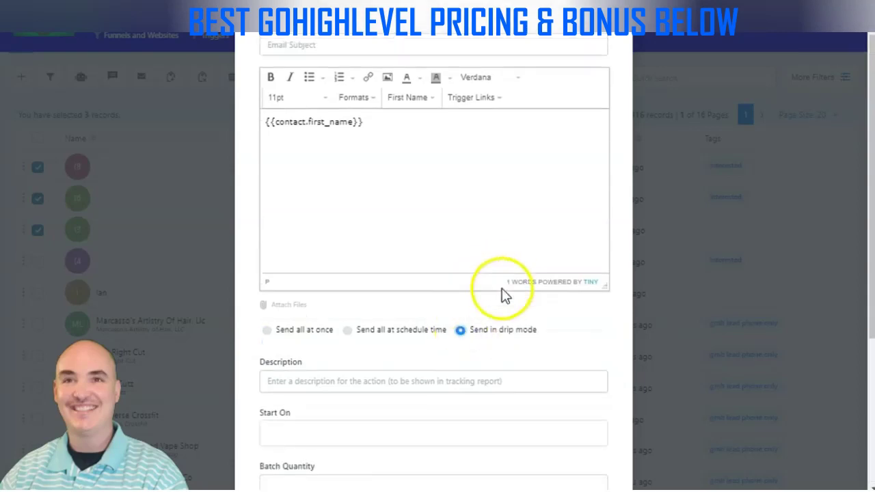
scroll(506, 294, down, 1)
scroll(321, 307, down, 1)
click(306, 270)
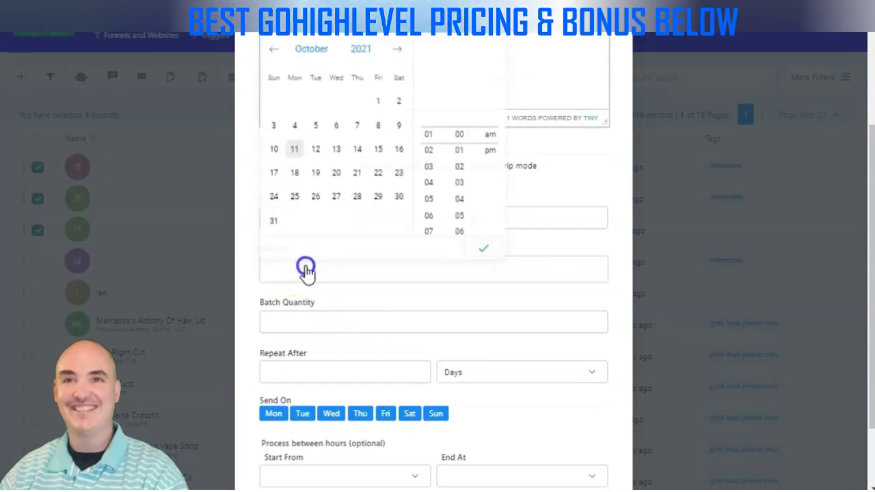
click(327, 316)
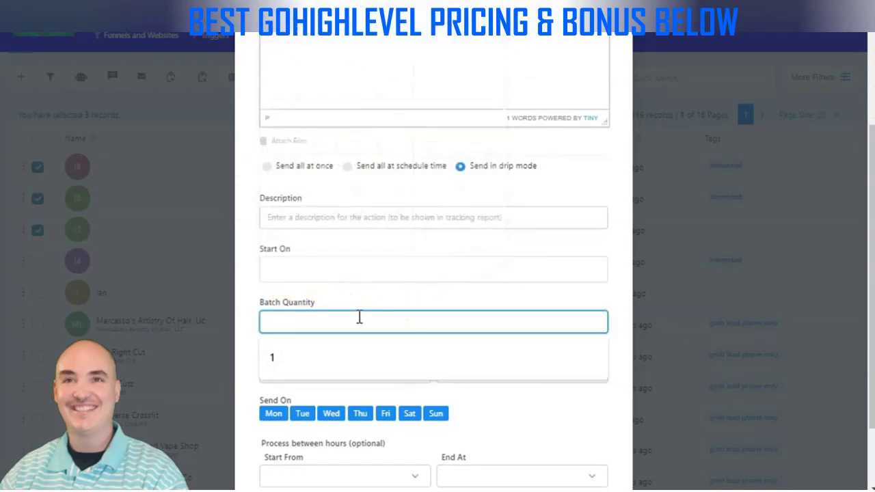
text(25)
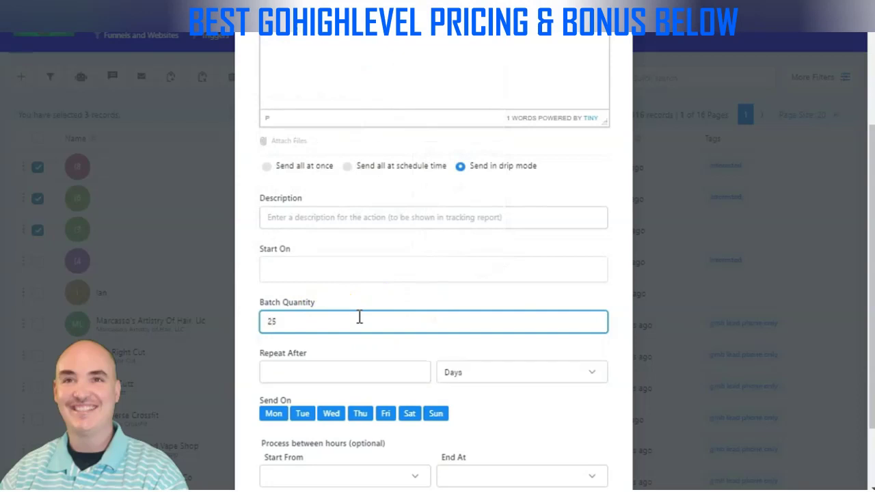
scroll(435, 307, down, 1)
click(321, 289)
text(1)
click(487, 287)
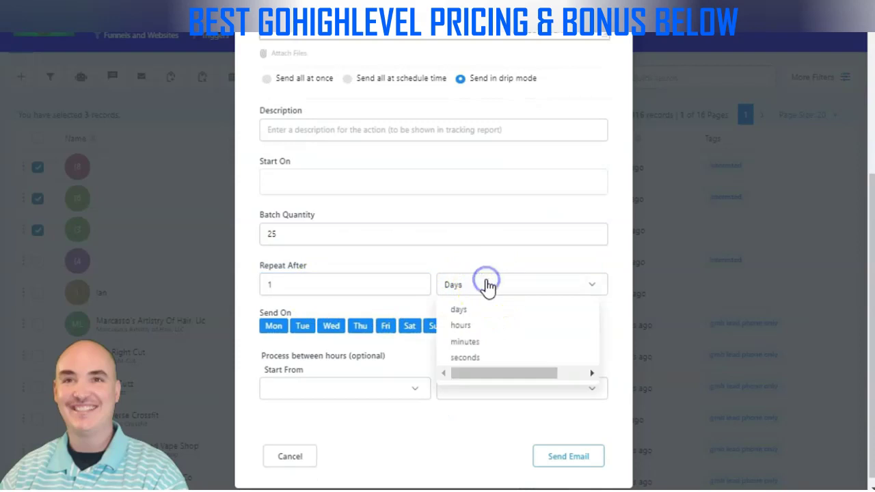
click(328, 313)
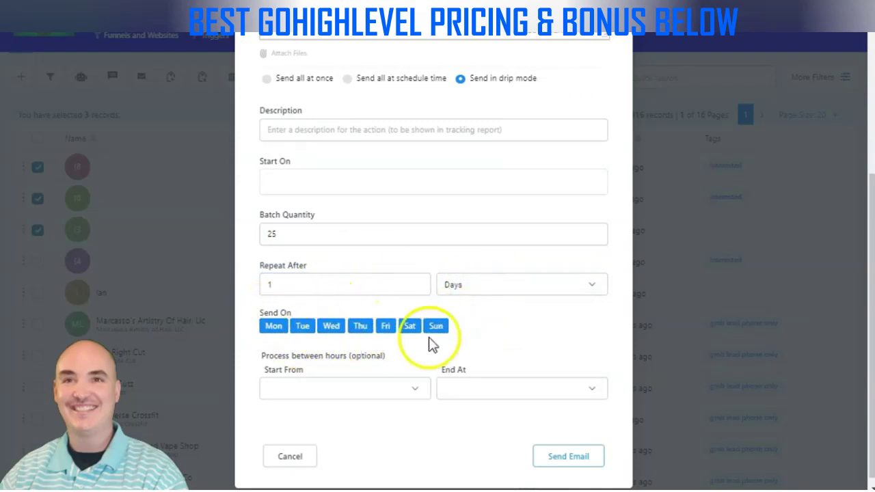
Look over the sending-hours start and end times, then close the email form unsent
click(414, 388)
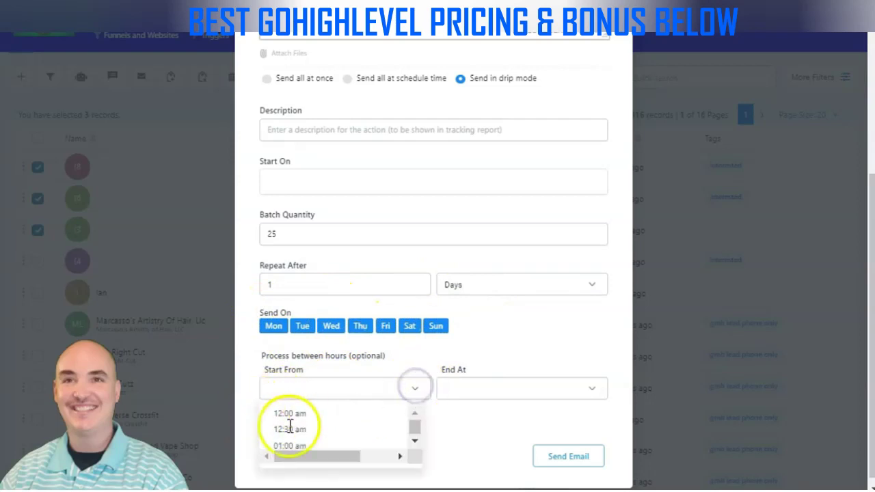
click(483, 389)
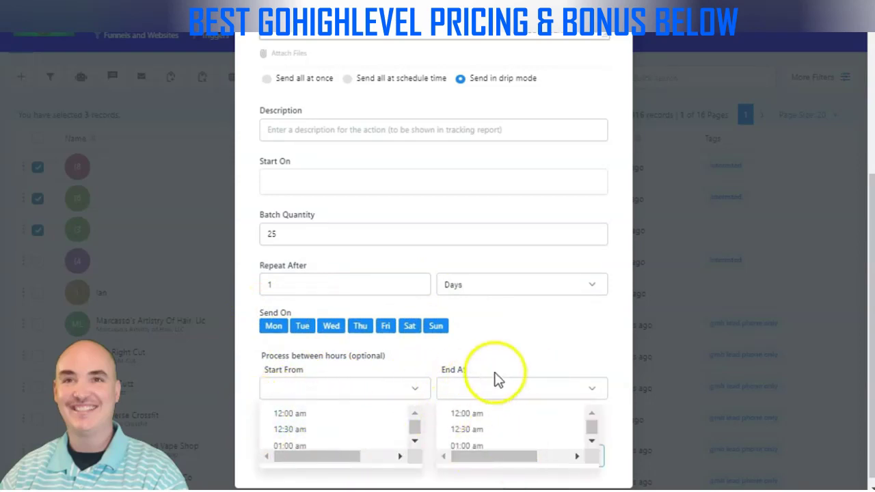
click(501, 348)
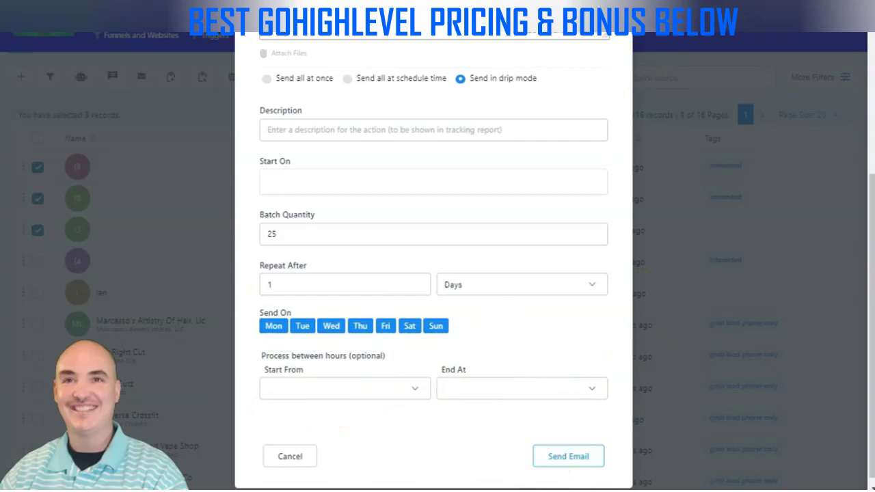
click(681, 67)
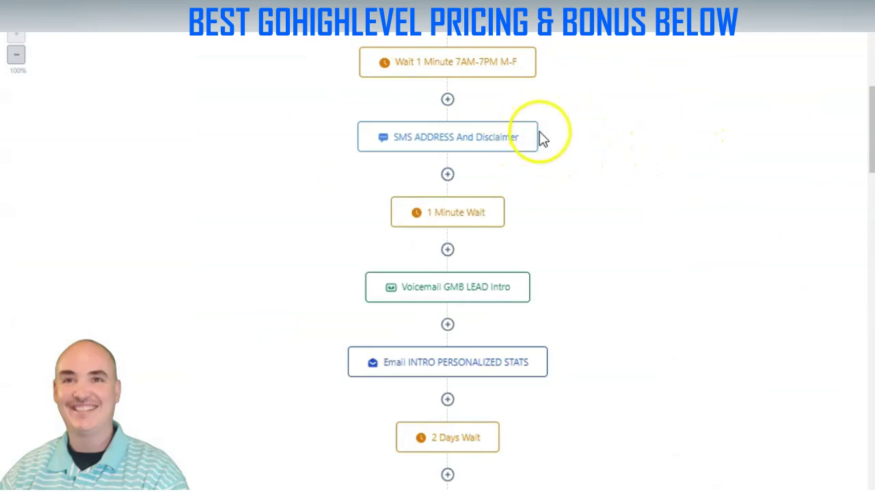
Start adding a new action at the top of the workflow and browse the available actions
scroll(533, 157, down, 3)
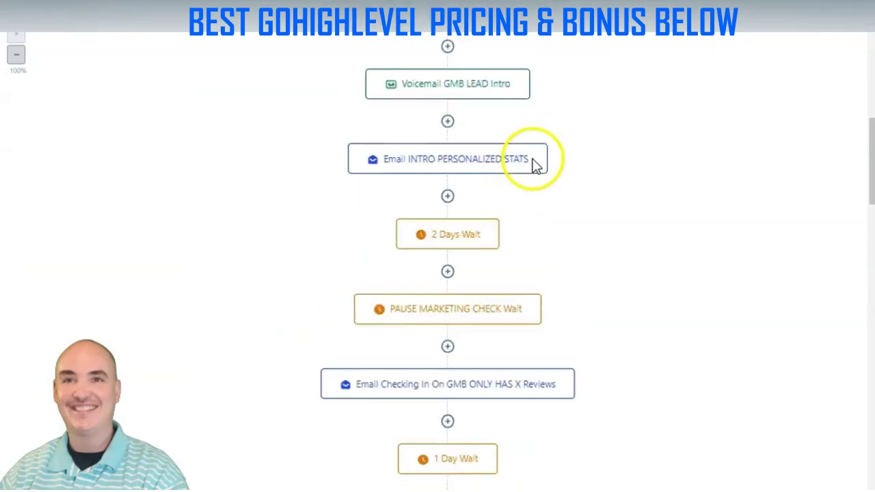
scroll(545, 155, up, 2)
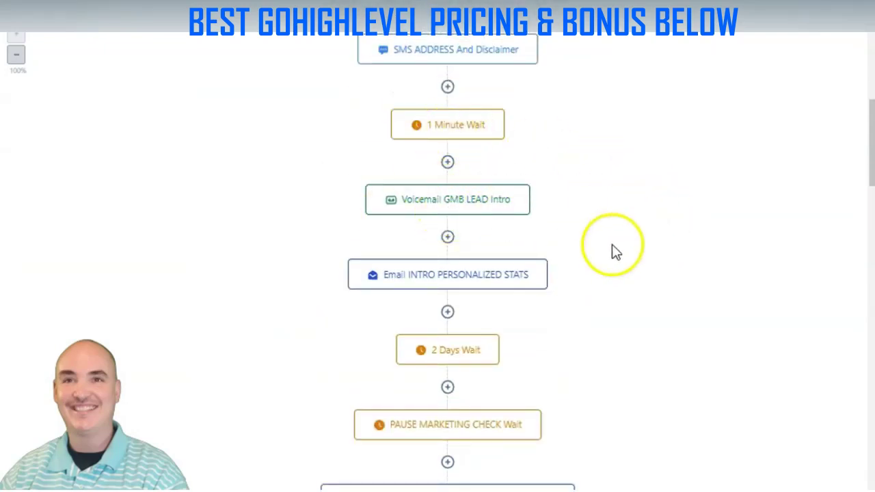
scroll(622, 229, down, 4)
scroll(596, 254, up, 7)
click(447, 50)
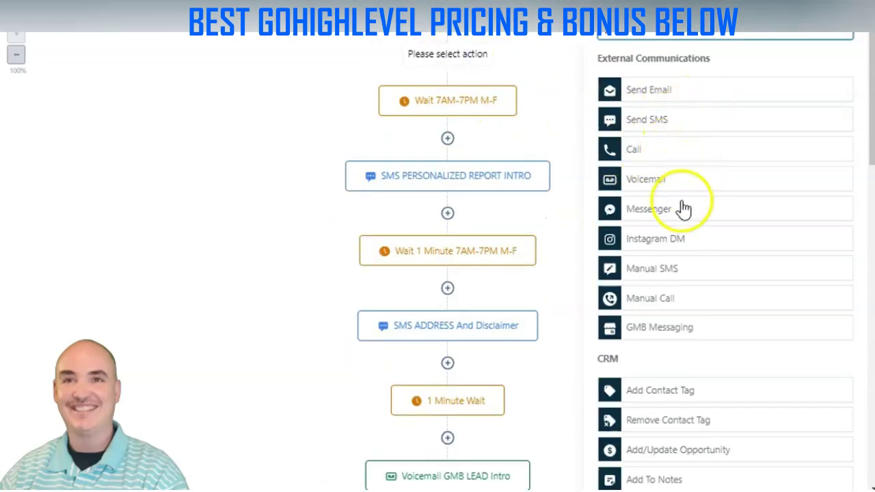
scroll(696, 200, down, 5)
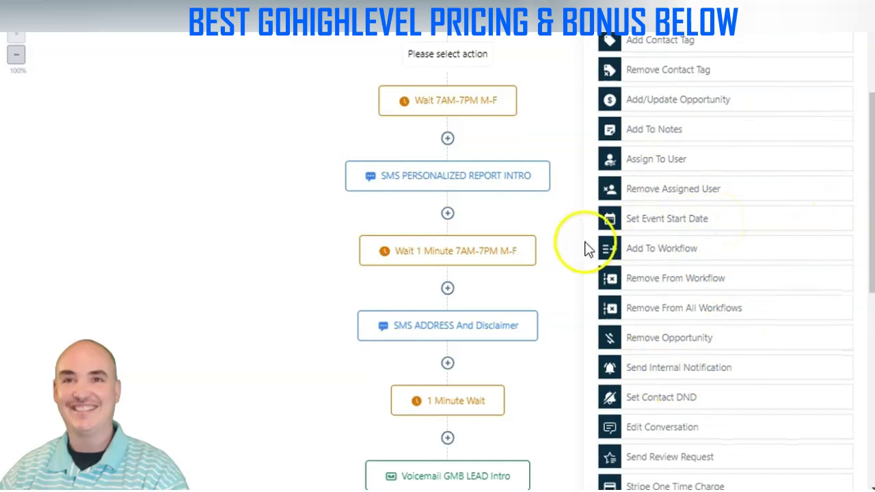
scroll(724, 232, down, 5)
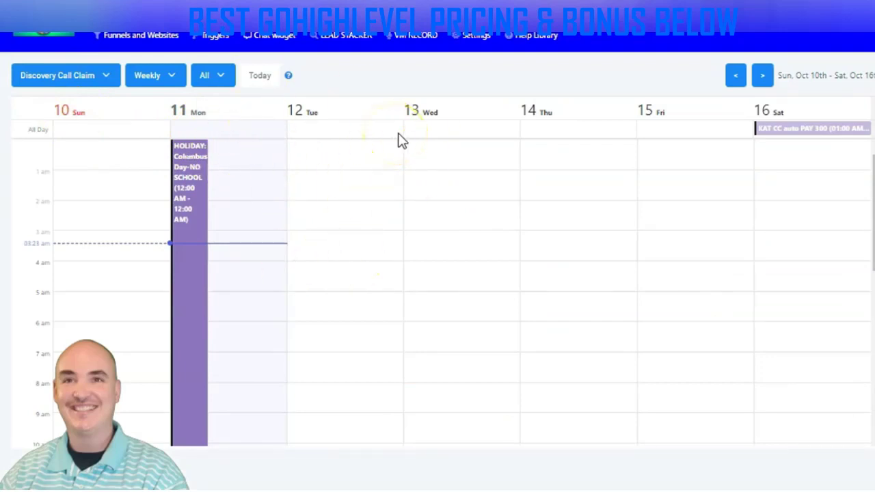
Open the calendar dropdown to view the available calendars
click(109, 81)
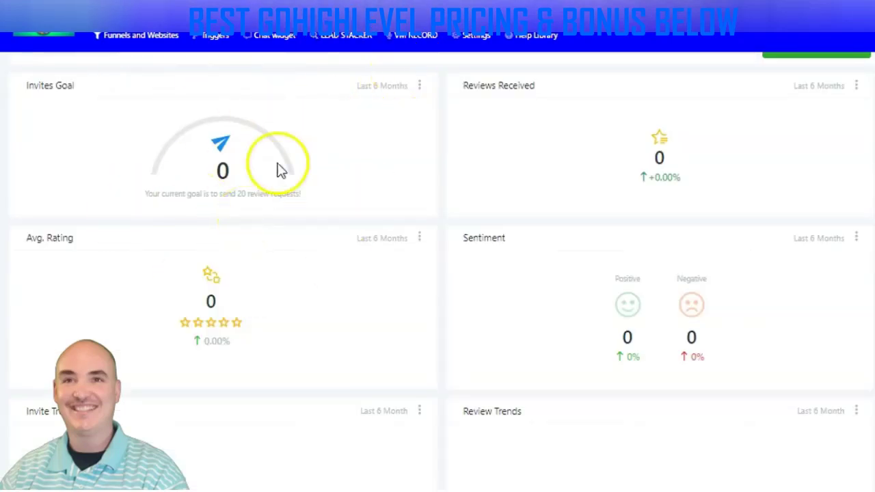
Review the reputation dashboard, then open the Cash Stacker Marketer funnel step's page for editing
scroll(438, 212, down, 1)
scroll(438, 212, down, 2)
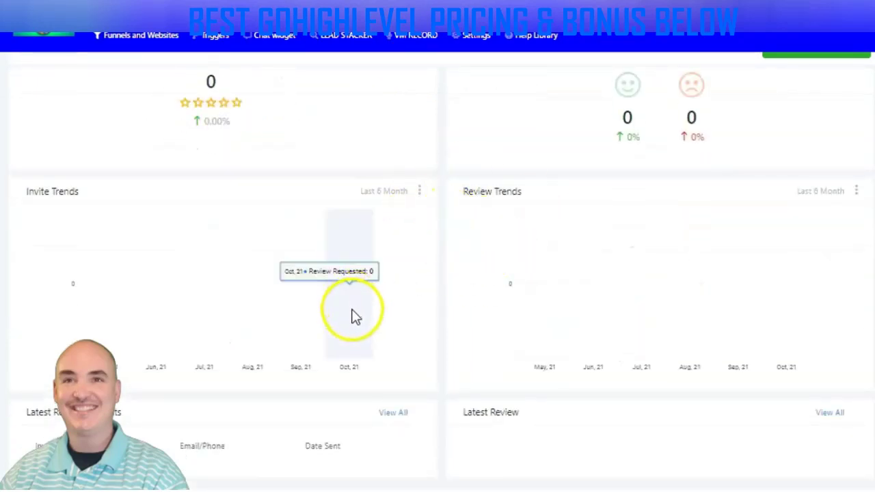
scroll(531, 351, up, 3)
scroll(437, 323, up, 1)
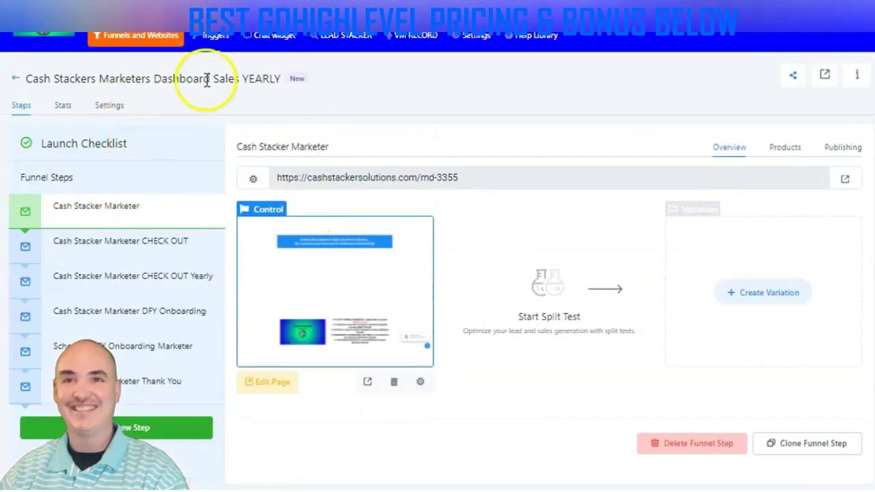
click(264, 384)
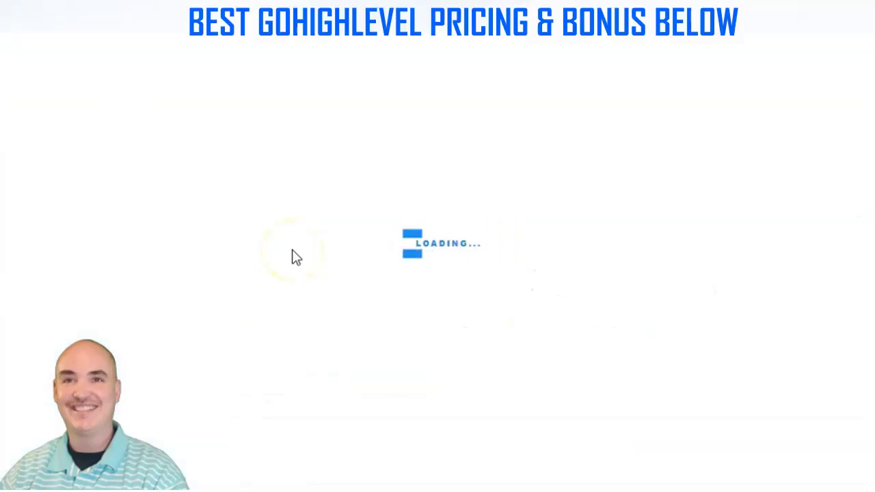
Browse the page builder's elements, trial-drag a Paragraph below the video, then close the panel unchanged
scroll(476, 191, down, 3)
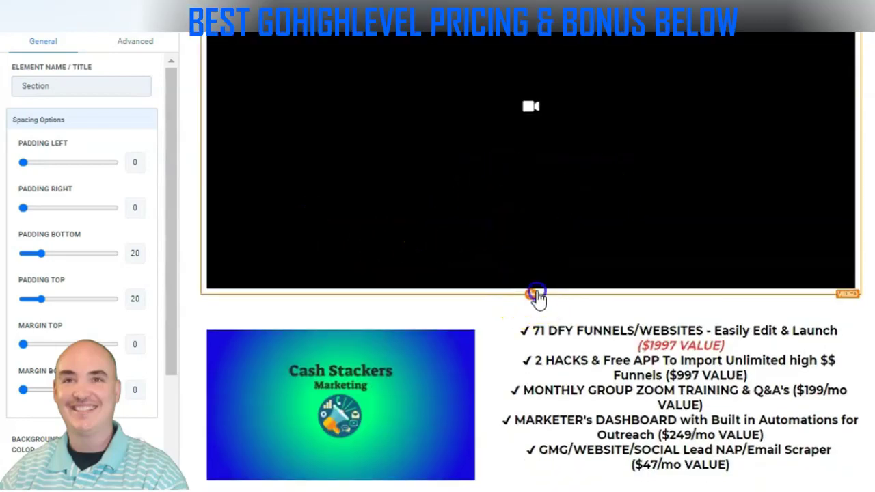
click(532, 295)
scroll(742, 351, down, 5)
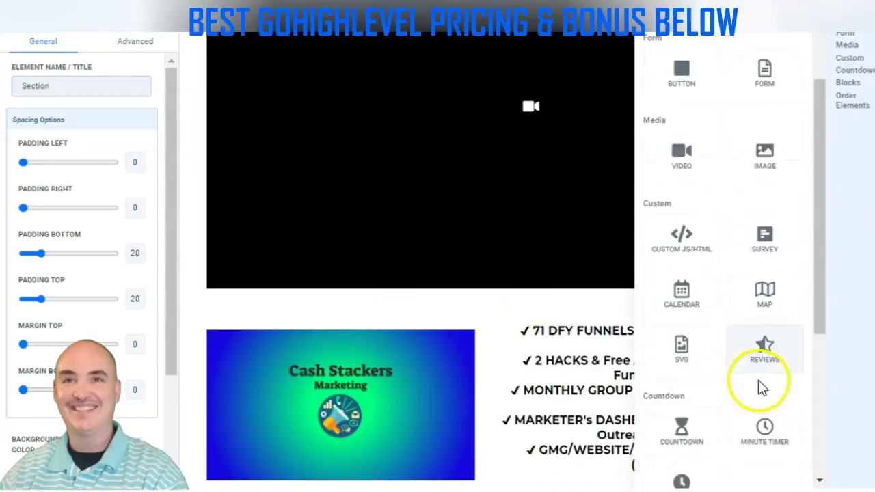
scroll(738, 291, down, 2)
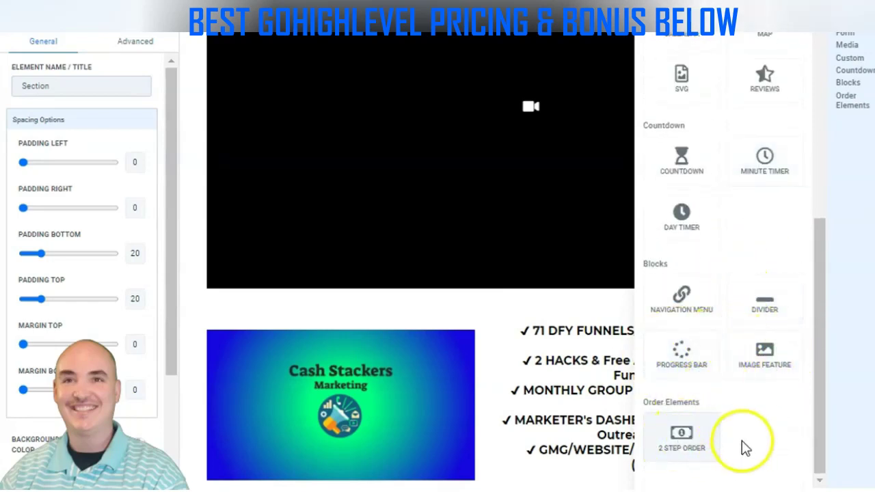
scroll(739, 424, up, 4)
scroll(751, 383, up, 1)
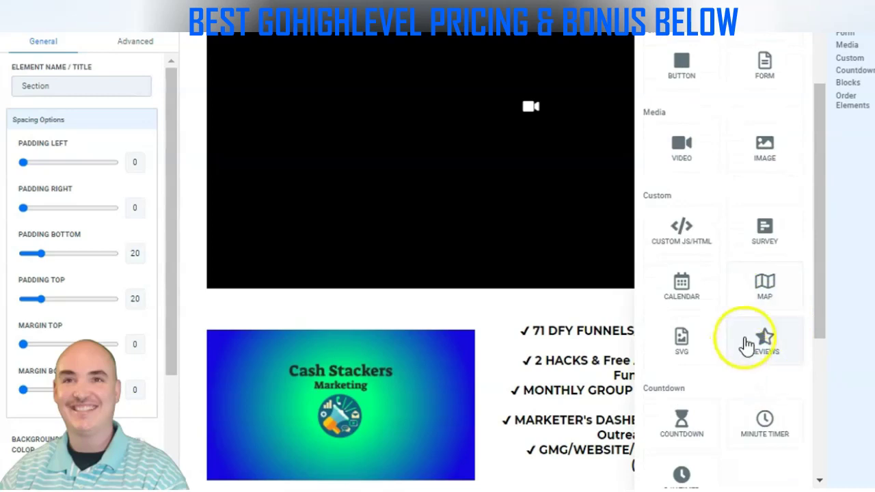
scroll(711, 232, up, 3)
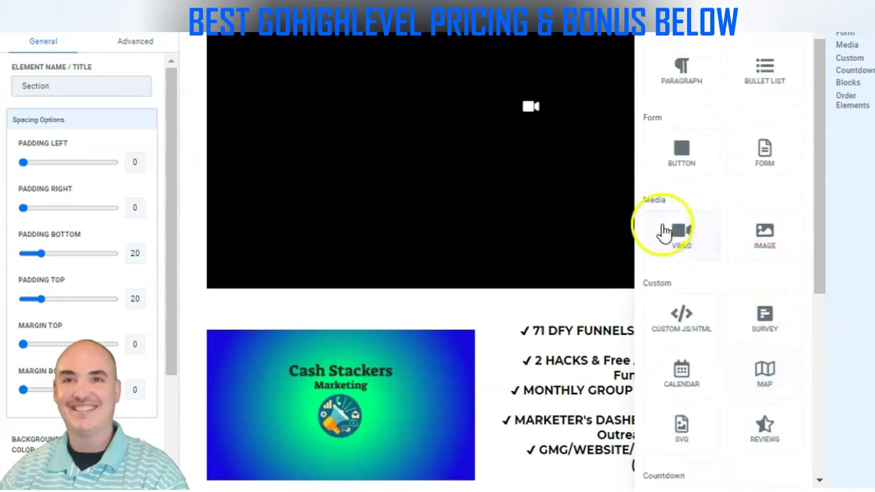
drag(682, 147, 711, 184)
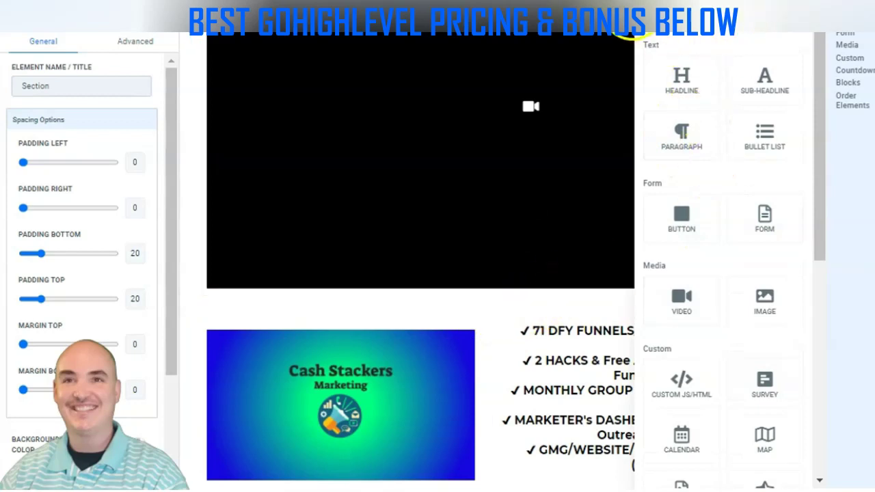
click(633, 11)
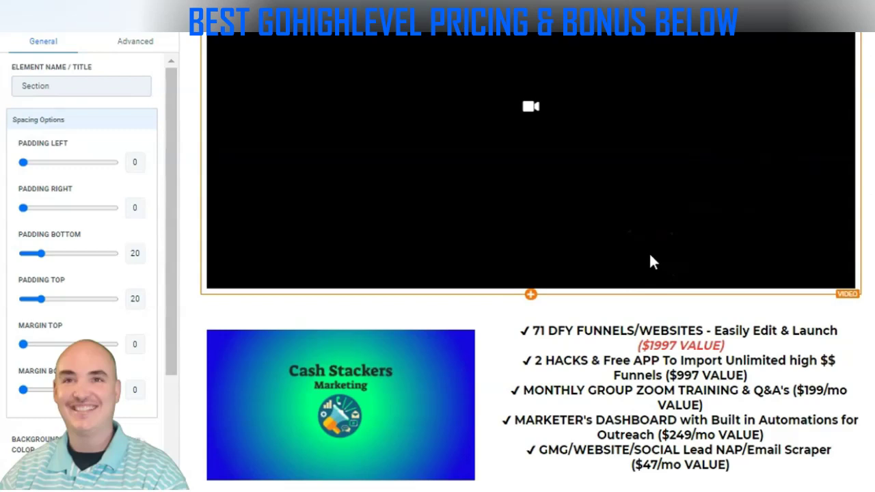
click(560, 179)
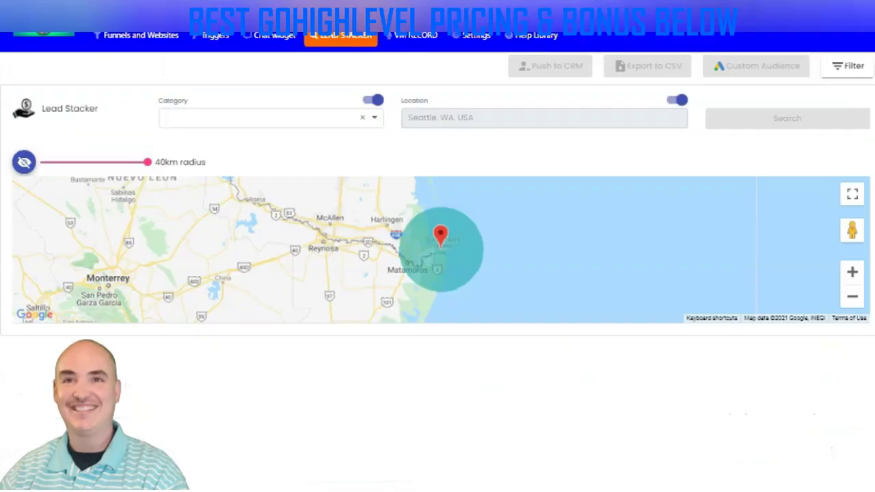
Set the Lead Stacker search to category Plumber and location San Antonio, TX
click(233, 121)
text(p)
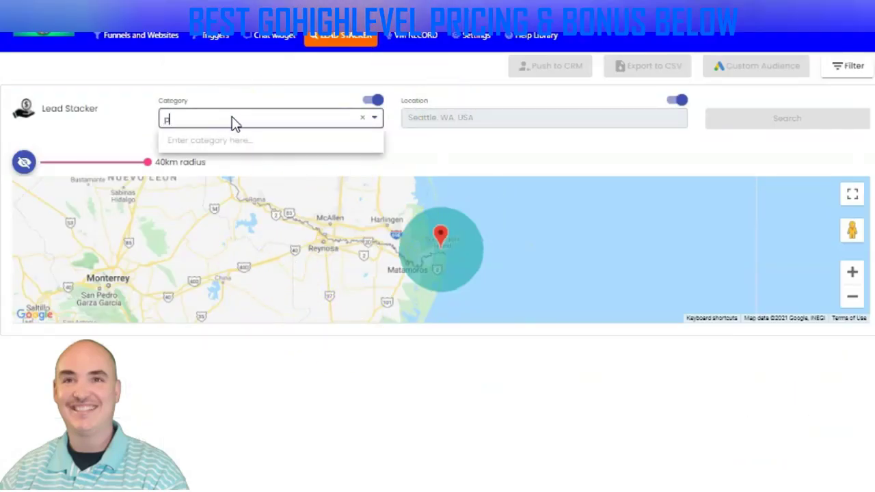
text(lumber)
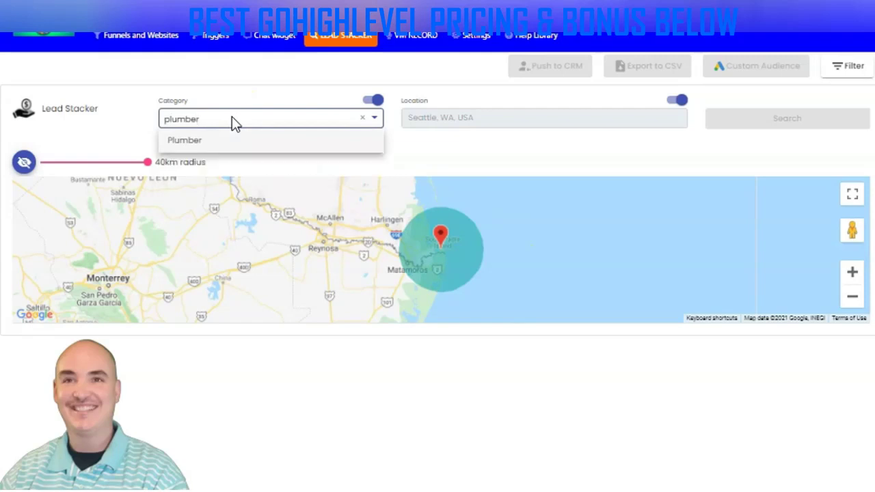
click(188, 141)
click(435, 110)
text(san antonio)
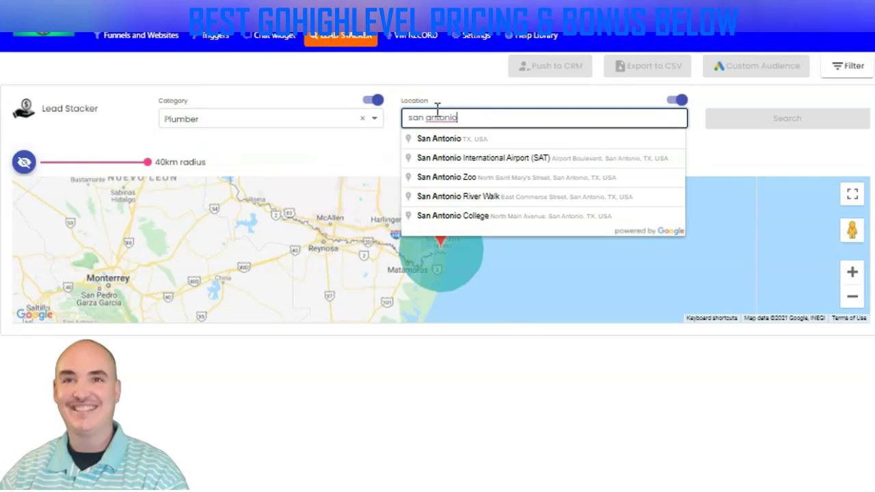
click(468, 139)
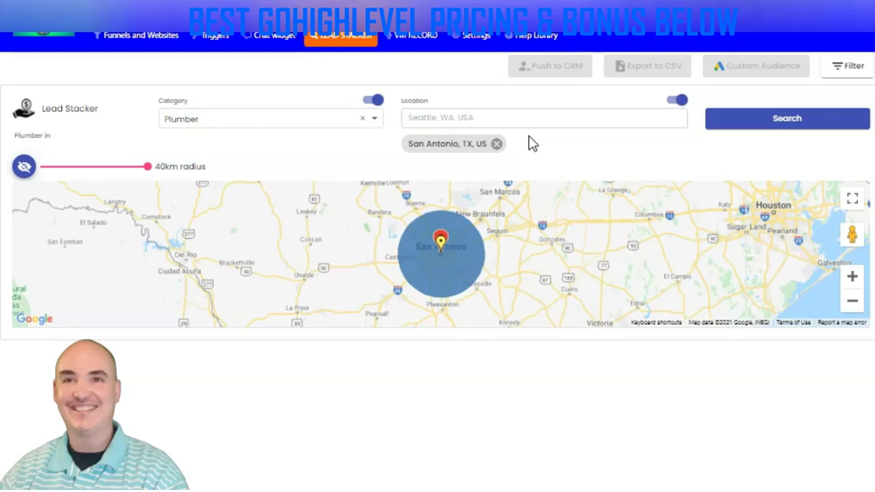
click(215, 128)
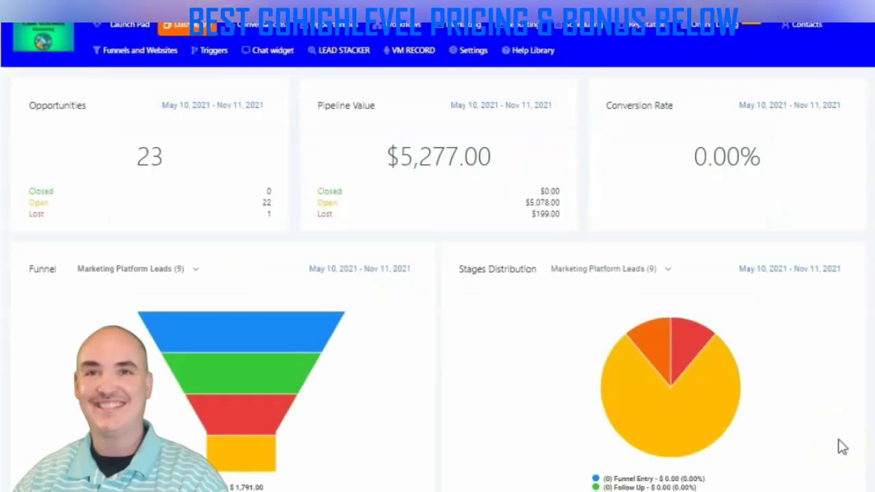
Bring the Excel contact sheet onto the screen and maximize it
drag(1, 143, 384, 148)
click(396, 139)
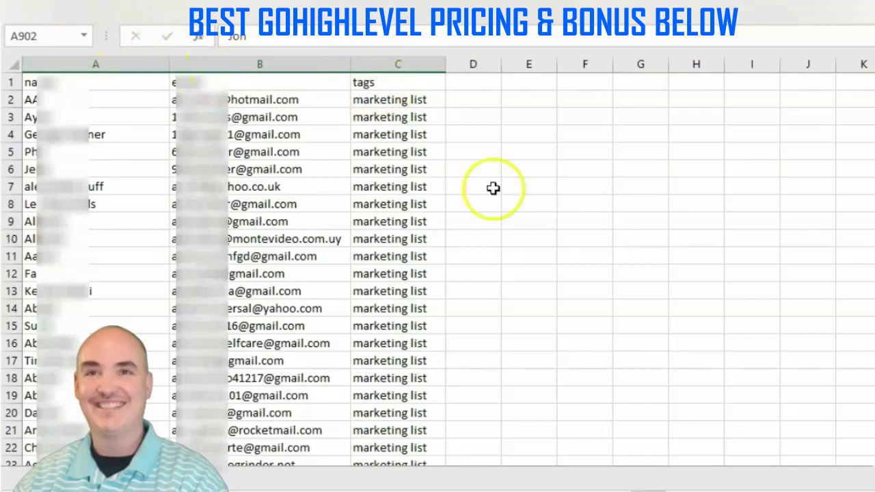
Jump to the end of the contact list around row 1277, then move back up
key(Page_Down)
key(Page_Down)
key(Page_Down)
key(Page_Down)
key(Page_Down)
key(Page_Down)
key(Page_Down)
key(Page_Down)
key(Page_Down)
key(Page_Down)
key(Page_Down)
key(Page_Down)
key(Page_Down)
key(Page_Down)
key(Page_Down)
key(Page_Down)
key(Page_Down)
key(Page_Down)
key(Page_Down)
key(Page_Down)
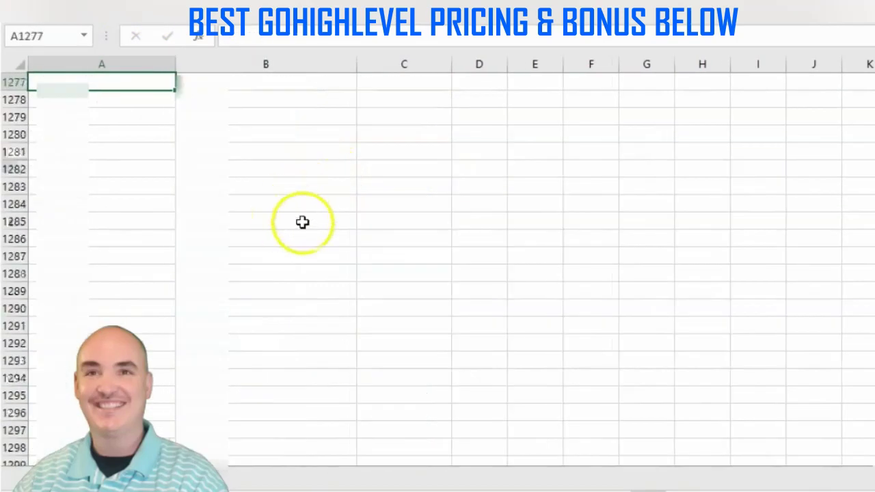
key(Page_Up)
key(Page_Up)
key(Page_Up)
key(Page_Up)
key(Page_Up)
key(Page_Up)
key(Page_Up)
key(Page_Up)
key(Page_Up)
key(Page_Up)
key(Page_Up)
key(Page_Up)
key(Page_Up)
key(Page_Up)
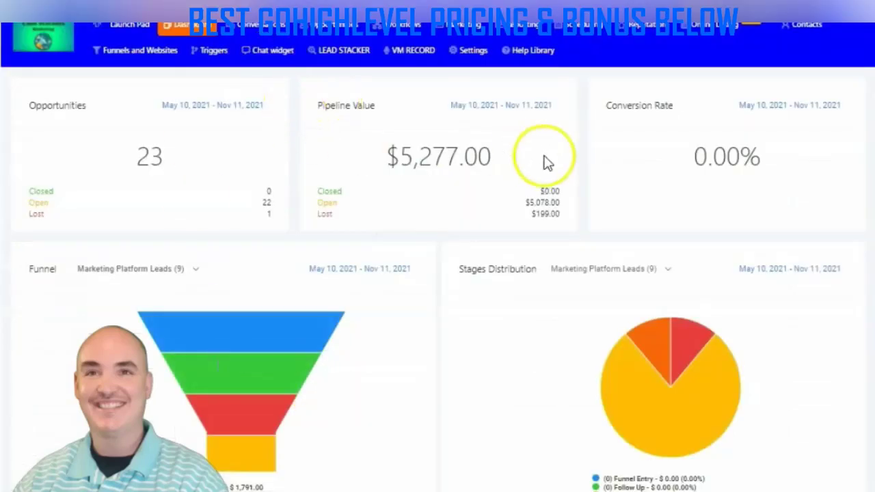
Open the full contacts list and quick-search it for 'hl', leaving 9 hl buyer affiliate records
click(790, 38)
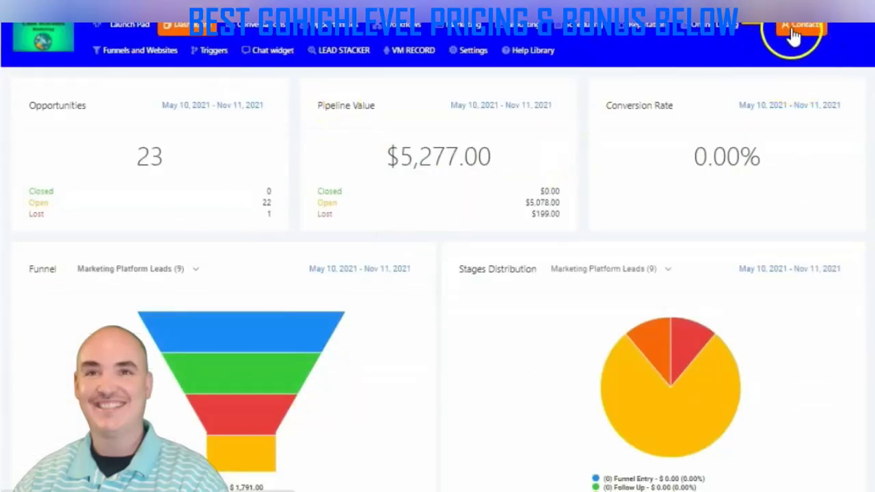
click(822, 78)
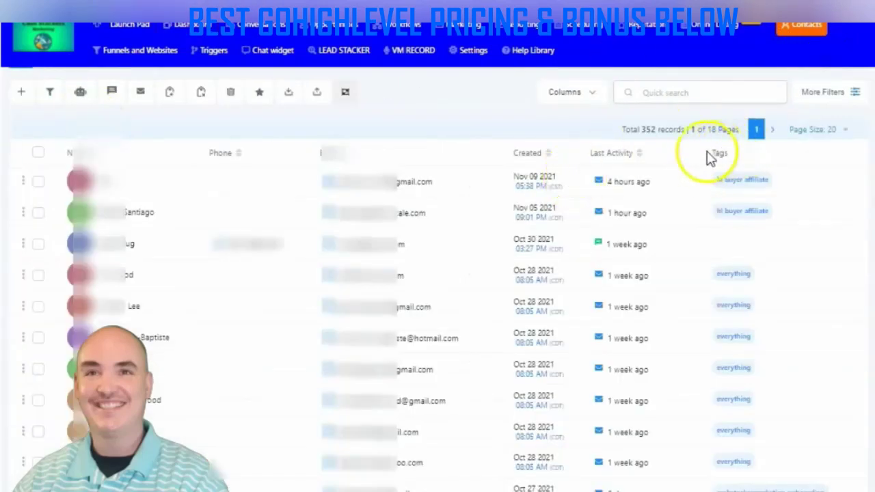
scroll(798, 289, down, 5)
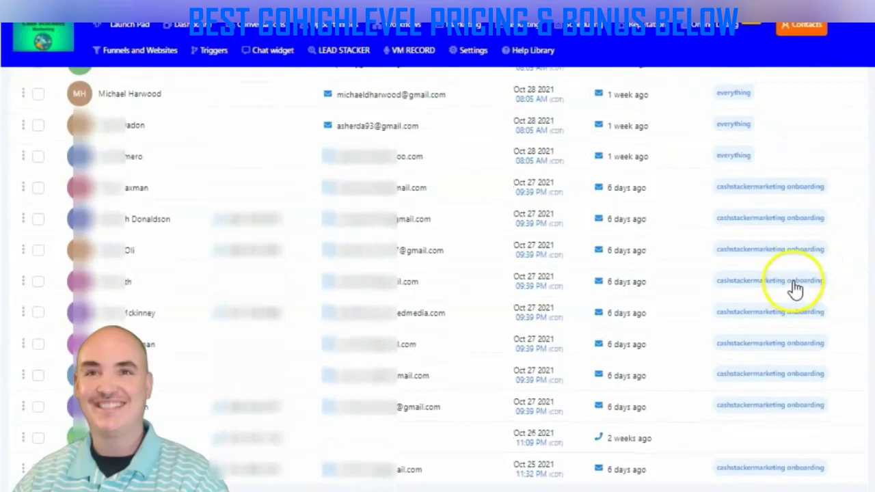
scroll(796, 274, up, 3)
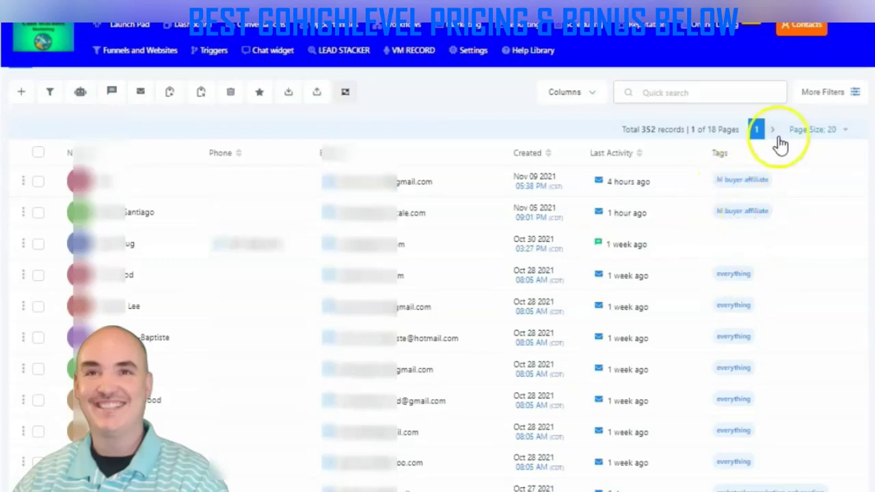
click(676, 94)
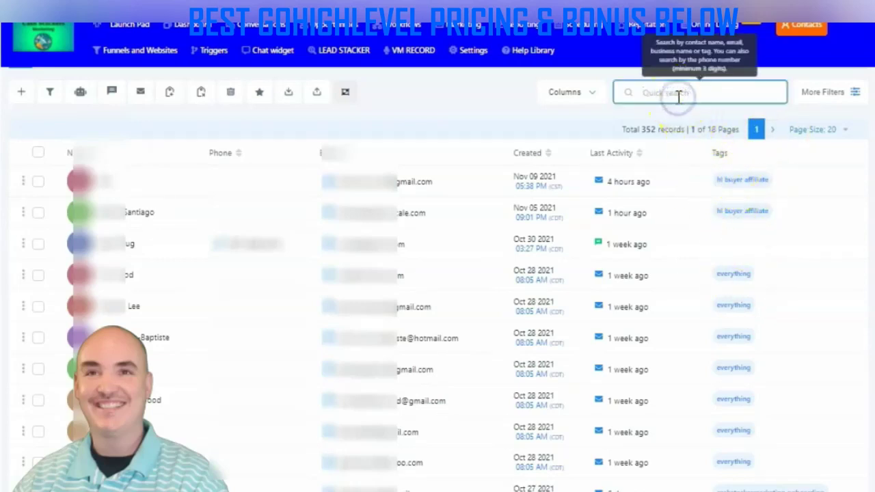
text(hl)
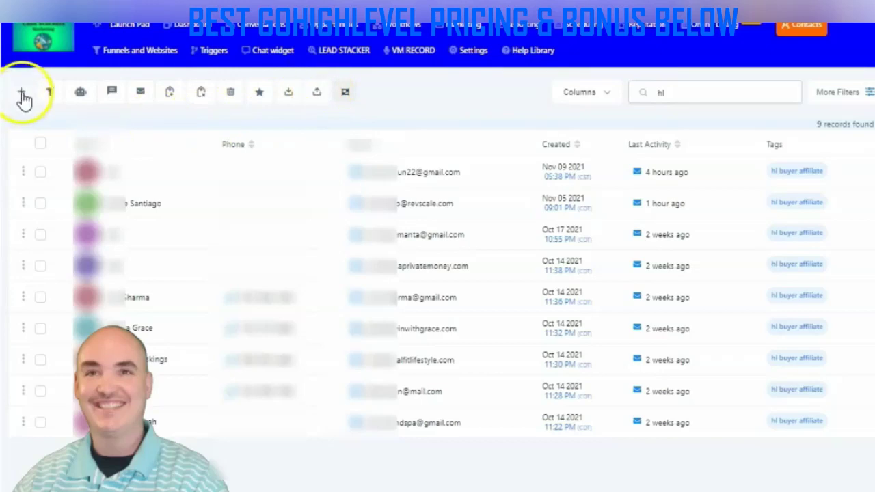
Import Export (11).csv into contacts with Name, email and tags mapped, then reload the list
click(318, 93)
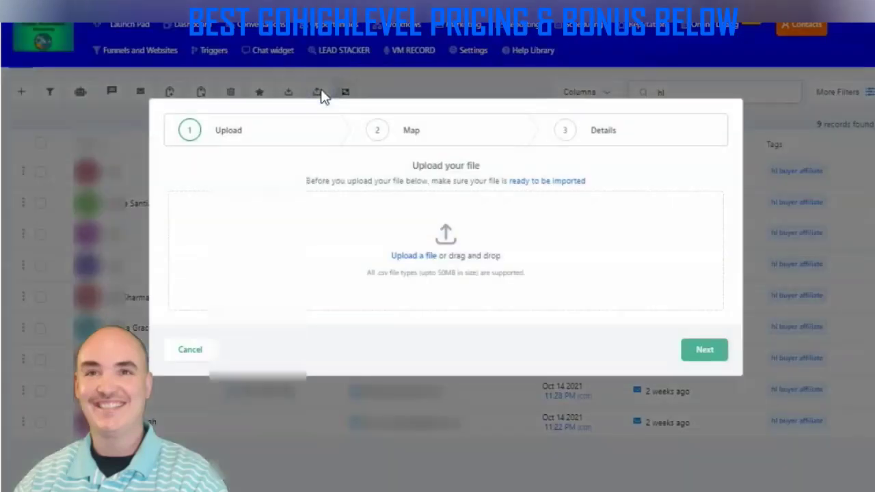
drag(813, 340, 420, 268)
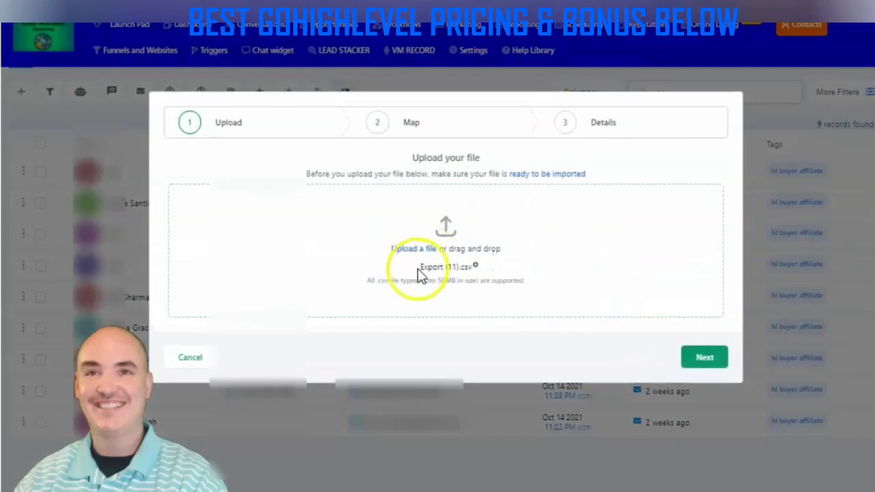
click(718, 361)
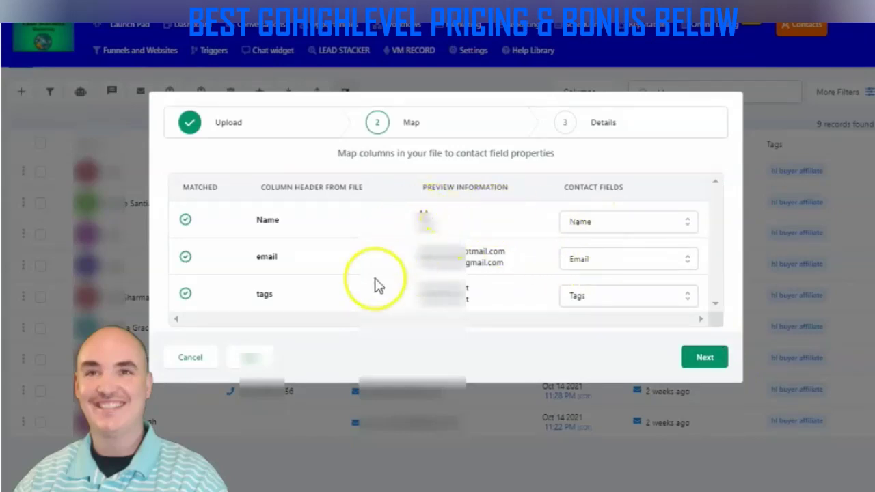
click(702, 361)
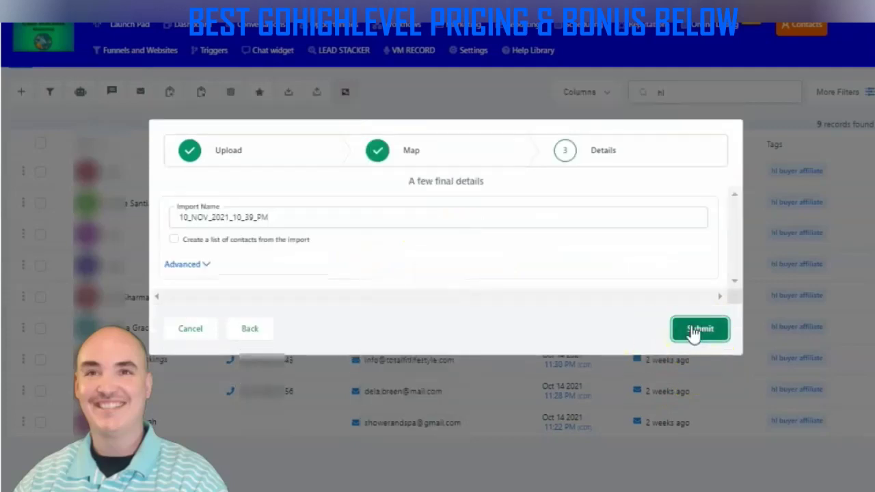
click(696, 331)
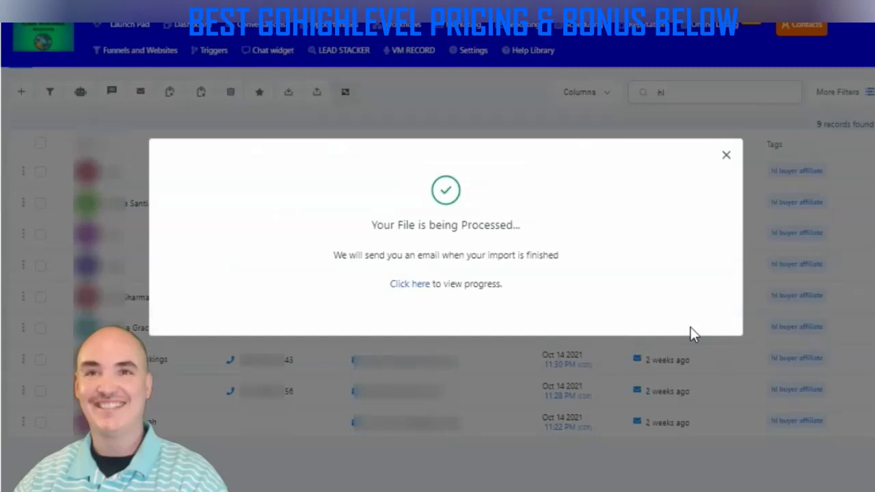
click(416, 286)
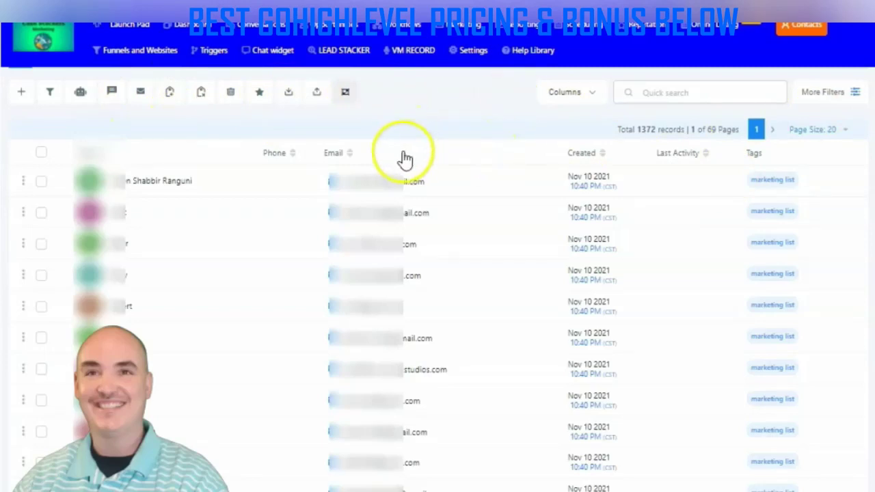
Select every contact on the first page and start a bulk email to them
click(42, 153)
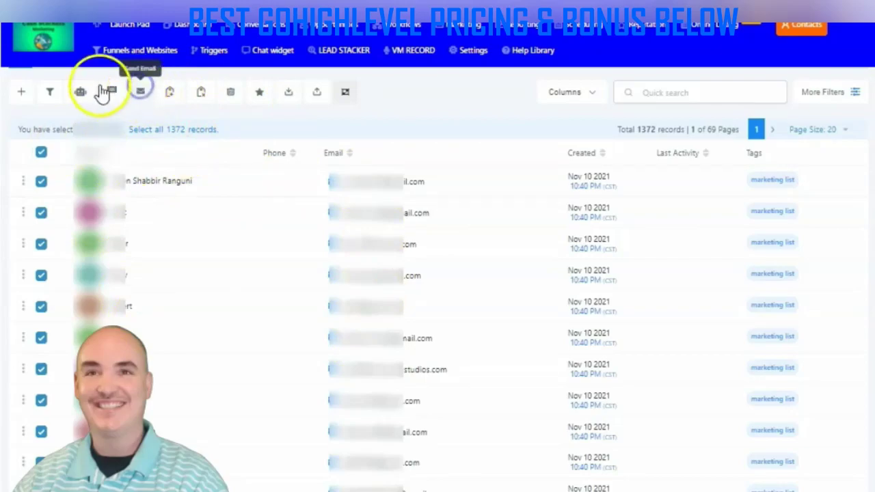
click(140, 92)
Insert the Contact First Name merge field {{contact.first_name}} into the bulk email body
click(563, 190)
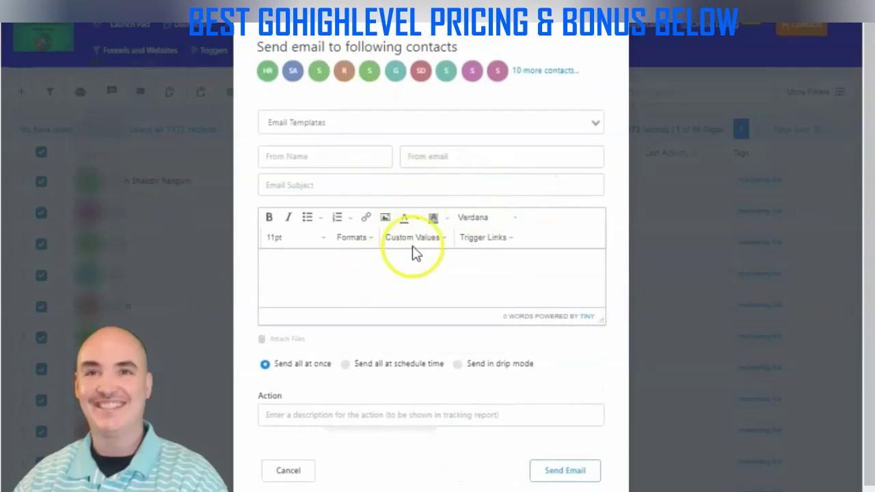
click(441, 245)
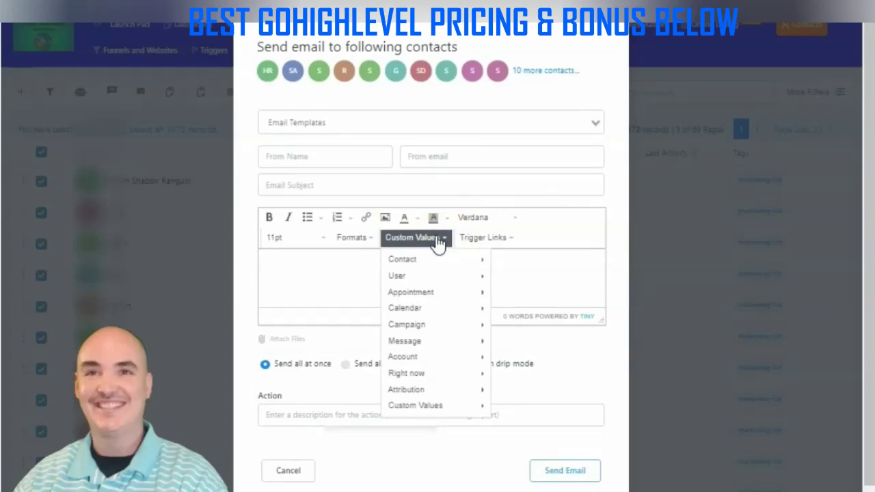
click(415, 260)
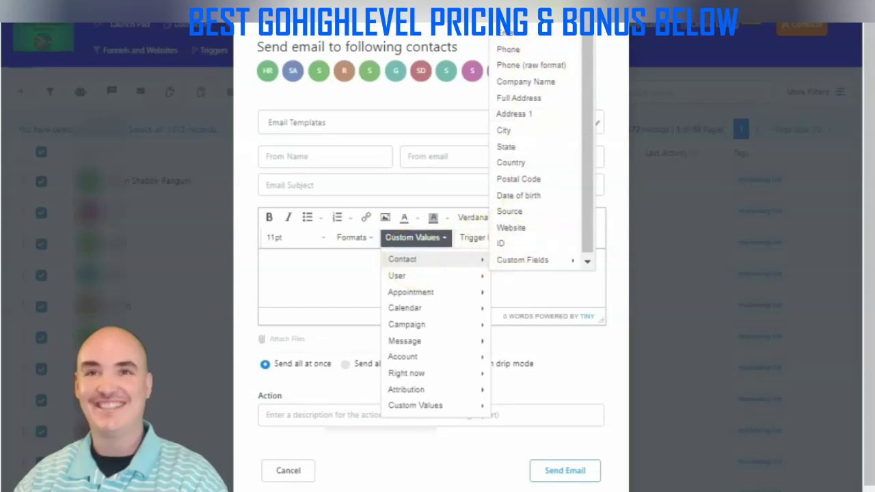
click(540, 259)
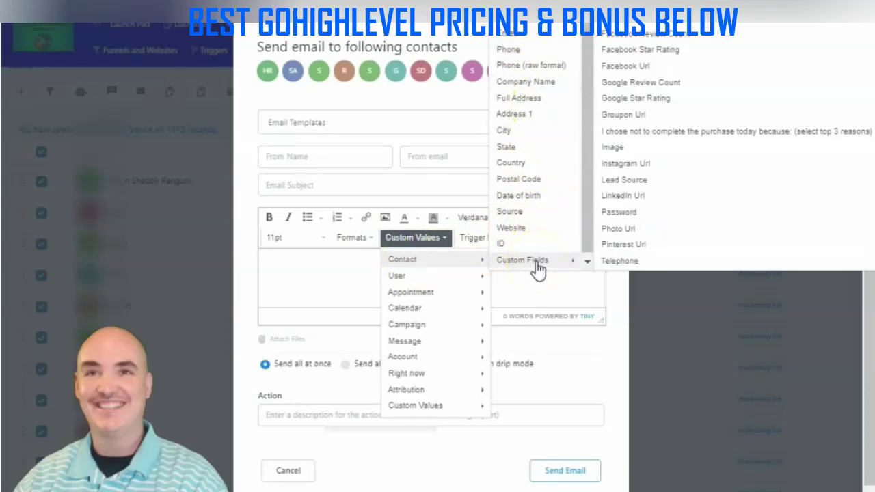
click(537, 264)
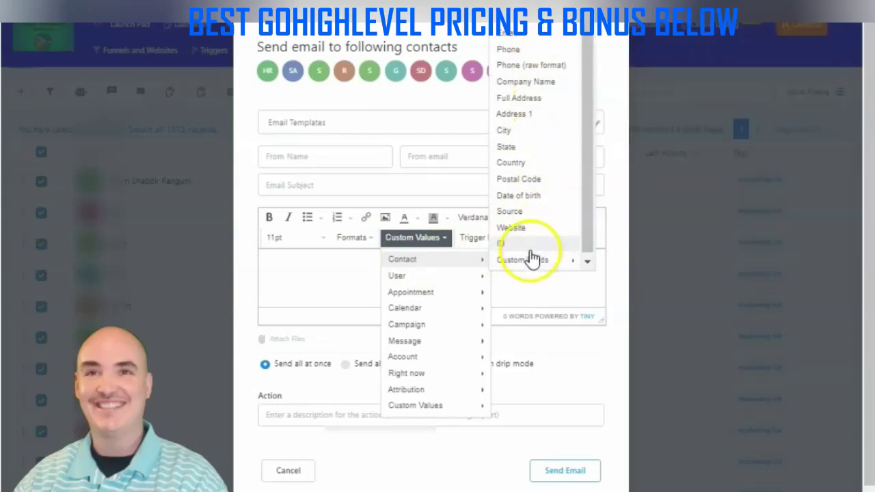
click(510, 33)
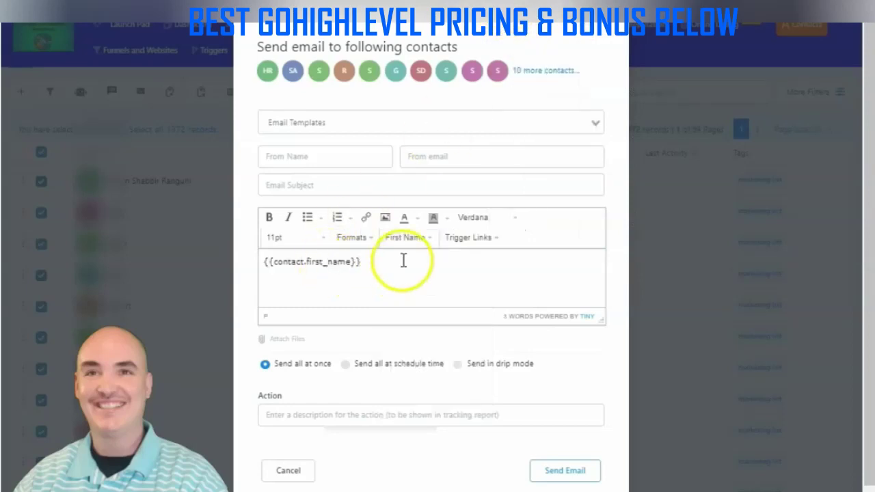
Put {{contact.first_name}} in the subject and greet 'Hi {{contact.first_name}},' in the body
drag(402, 259, 234, 252)
key(ctrl+c)
click(291, 185)
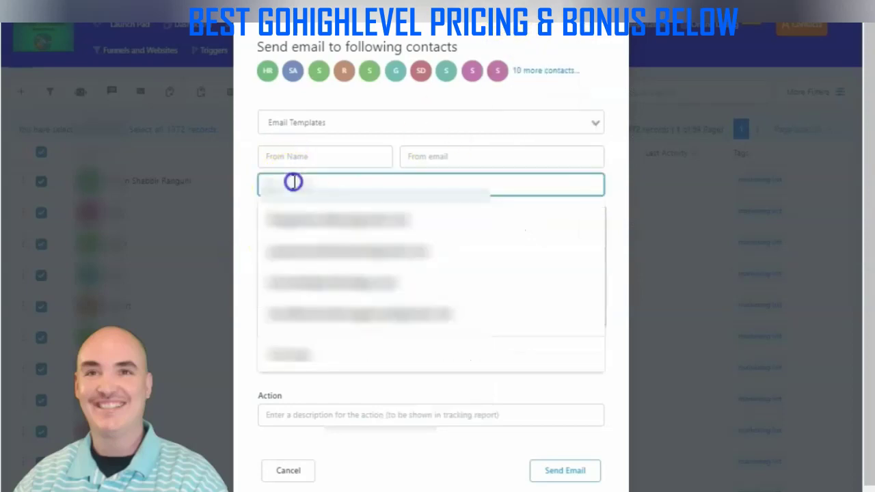
key(ctrl+v)
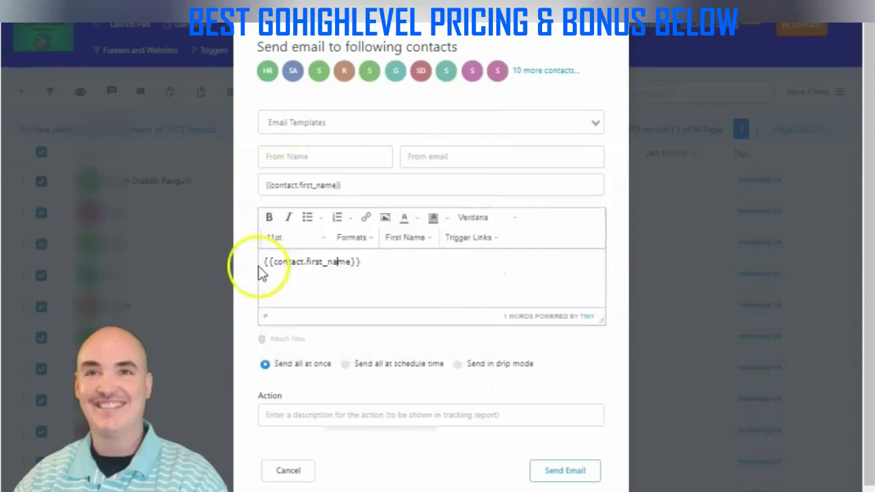
click(267, 262)
text(Hi)
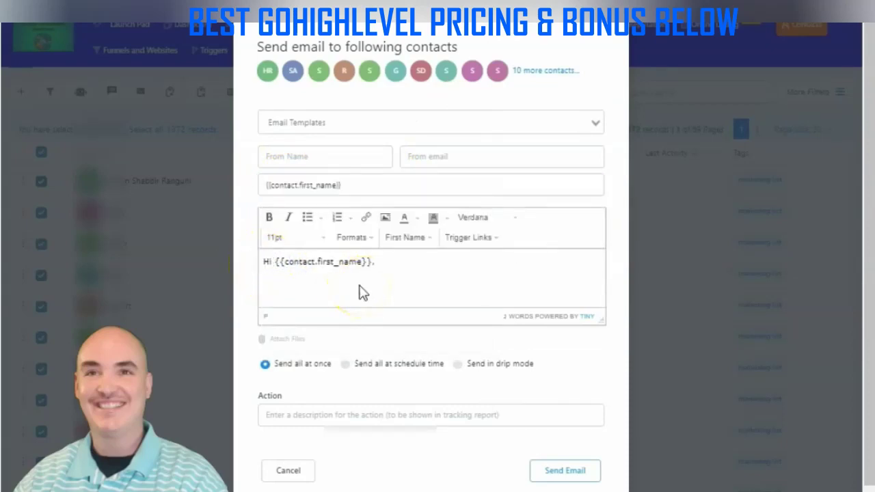
Add the body line 'I see your company {{contact.company_name}} is in need of .......'
click(362, 292)
key(Return)
key(Return)
key(Return)
text(I)
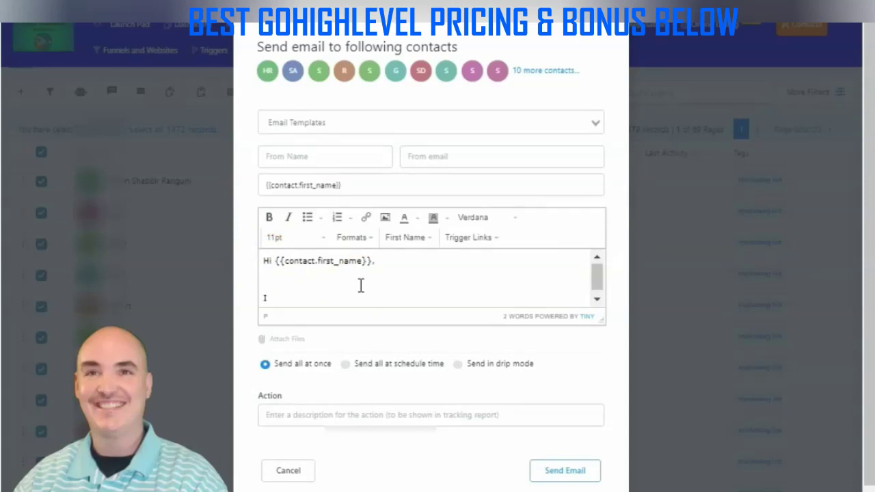
text( see your company)
click(414, 239)
mouse_move(417, 261)
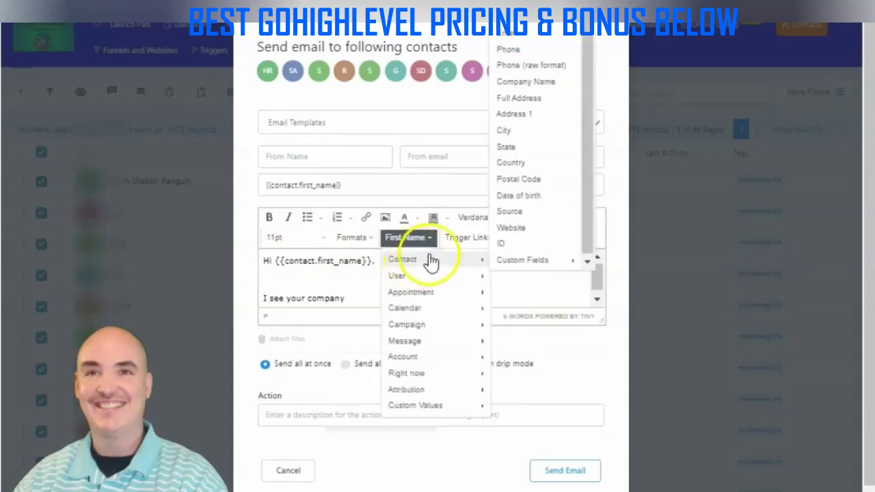
click(526, 81)
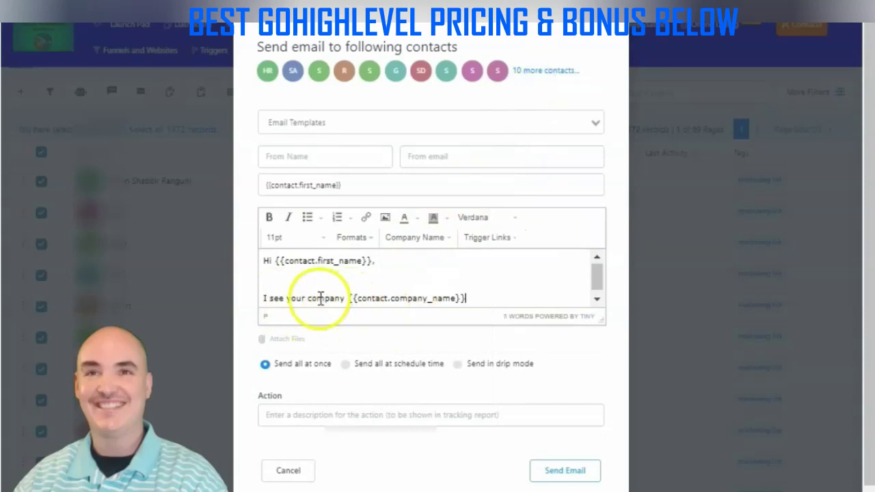
text(is in need of .......)
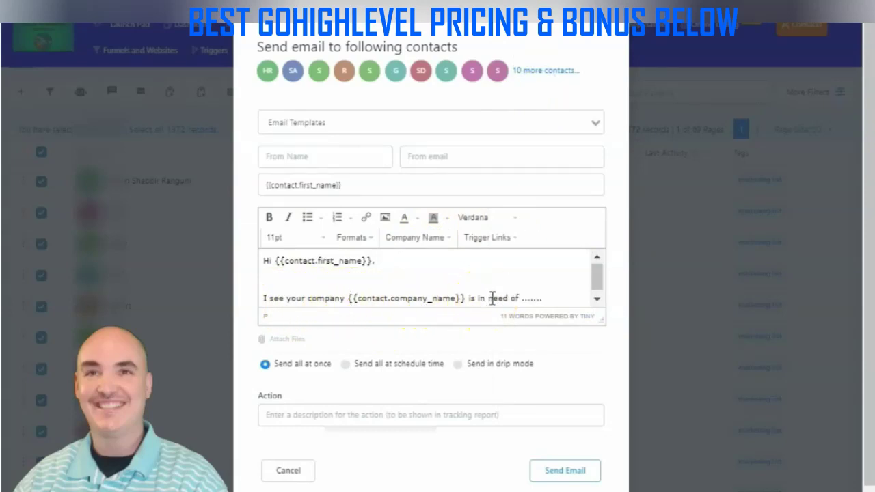
click(448, 239)
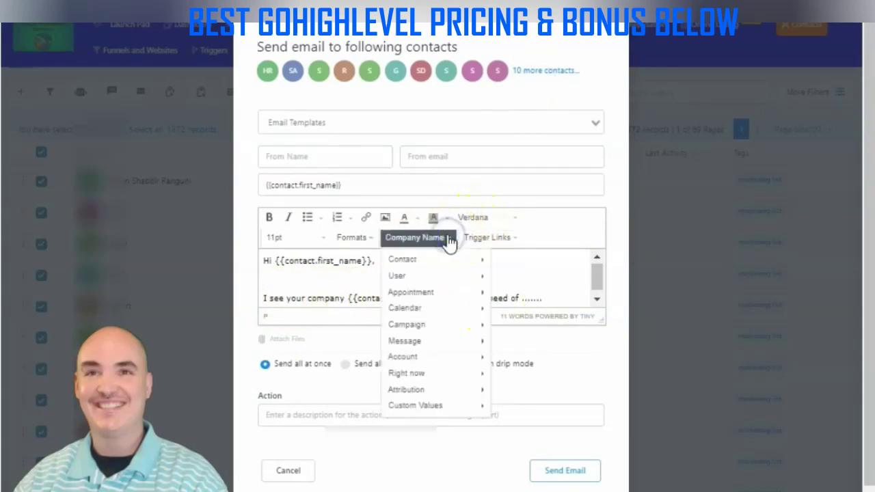
mouse_move(443, 265)
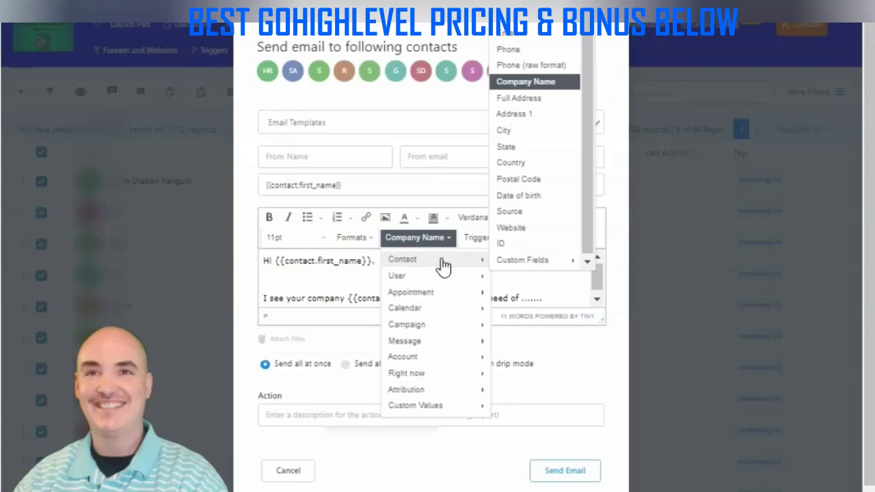
Copy the {{contact.company_name}} tag from the email body
click(349, 277)
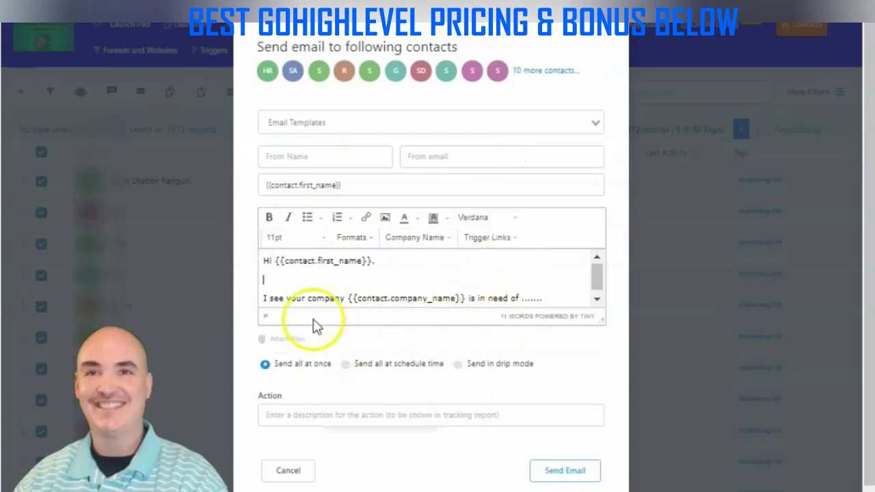
click(351, 185)
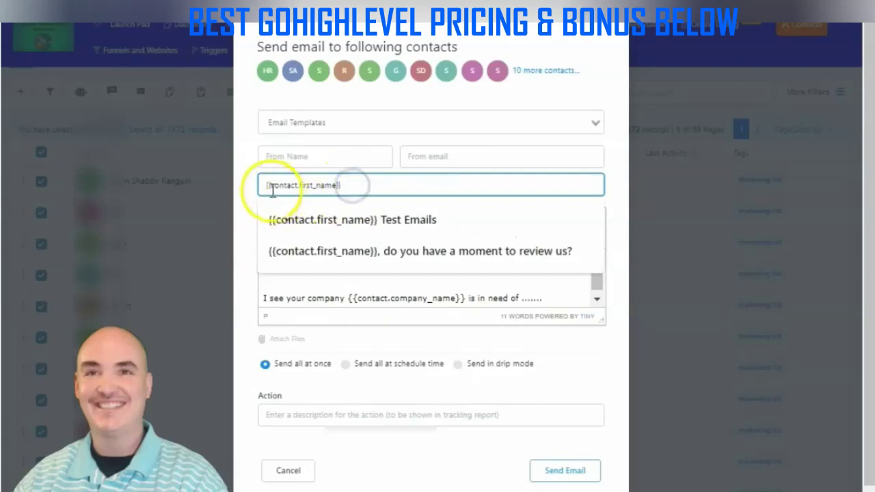
click(250, 183)
click(354, 183)
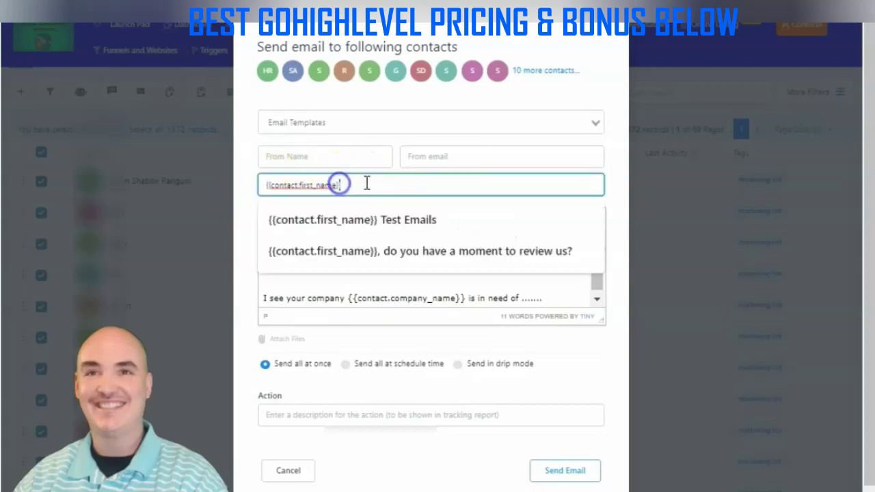
click(336, 291)
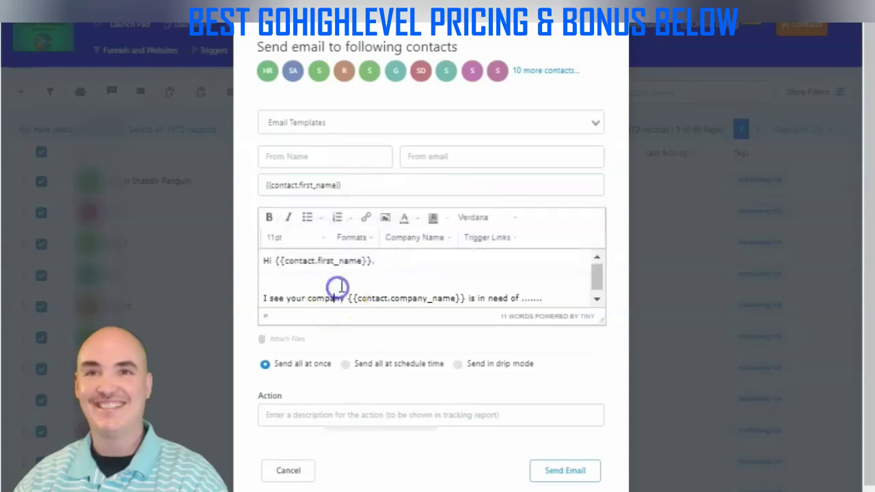
click(448, 241)
drag(335, 295, 464, 299)
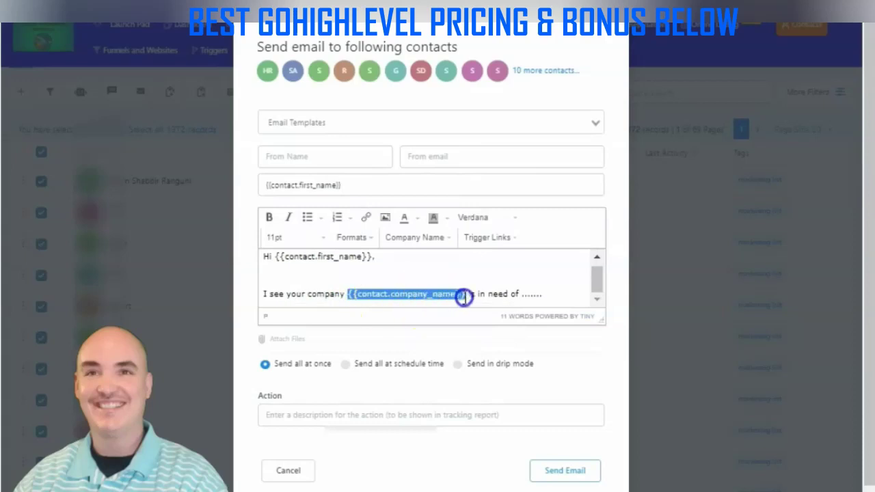
key(ctrl+c)
Make the subject '{{contact.first_name}} is {{contact.company_name}} still needing more leads'
drag(354, 184, 130, 193)
click(383, 186)
key(ctrl+v)
key(Left)
key(Left)
key(Left)
key(Left)
key(Left)
key(Left)
key(Left)
key(Left)
key(Left)
key(Left)
key(Left)
key(Left)
key(Left)
key(Left)
key(Left)
key(Left)
key(Left)
key(Left)
key(Left)
key(Left)
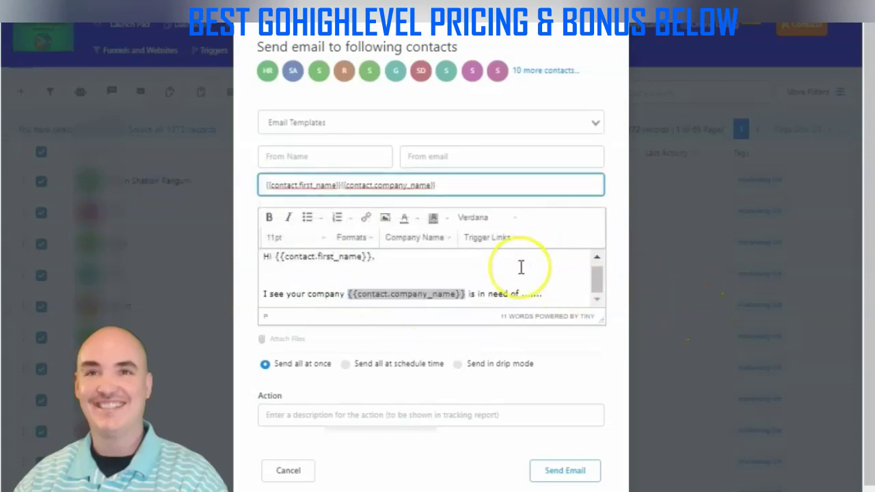
text(is)
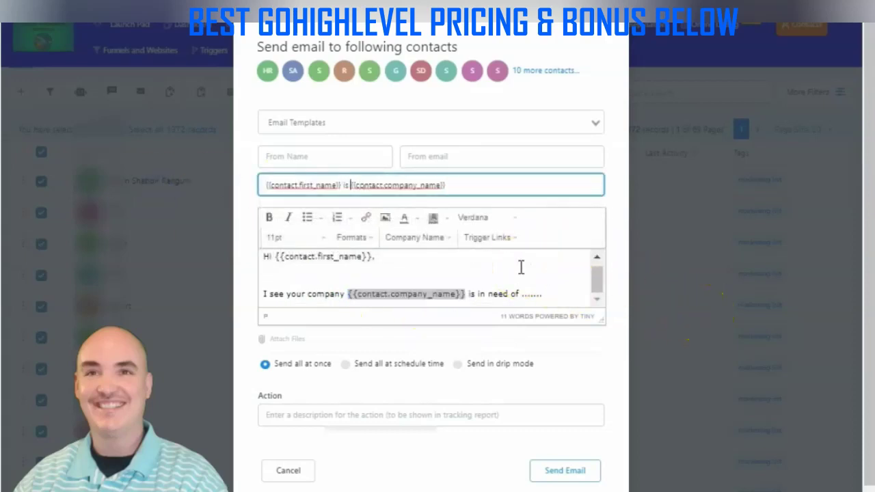
click(485, 186)
text(still needing more leads)
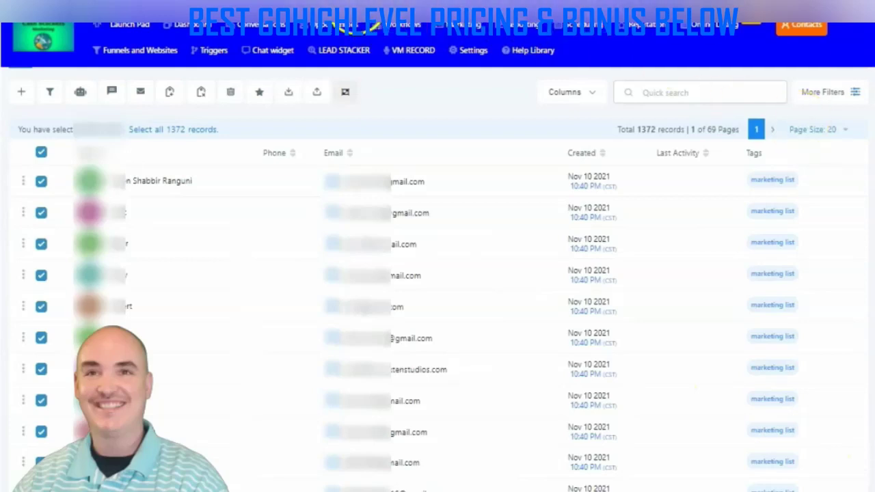
Open the HL ONBOARDING affiliate TAG ADDED workflow from the HL ONBOARDING VIDEO TRAINING DRIPS folder
click(388, 28)
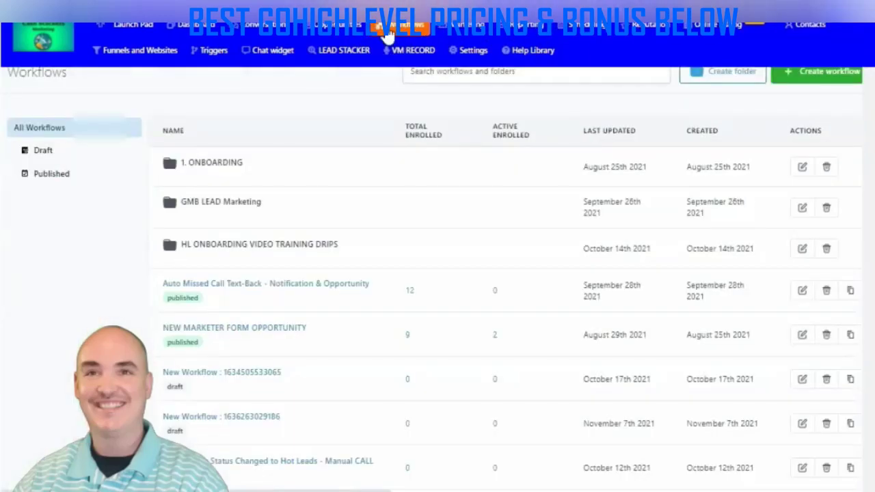
click(239, 243)
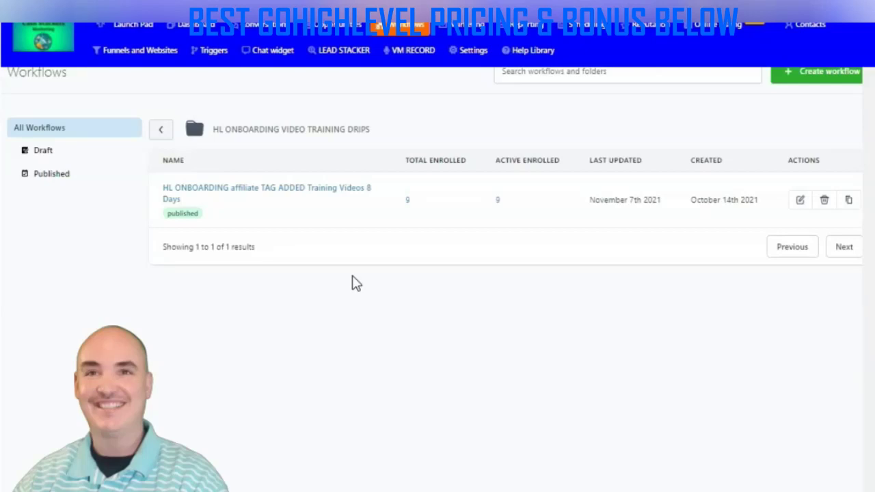
click(254, 186)
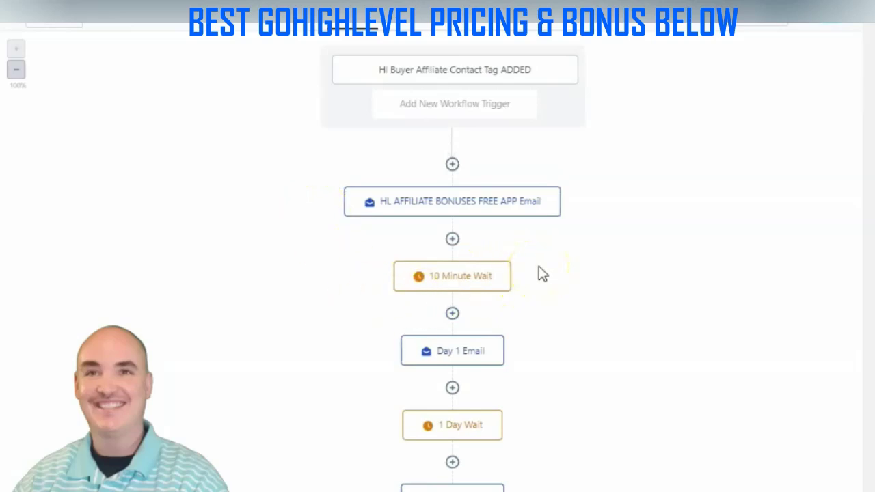
Scroll the workflow canvas down to the Day 4–Day 6 emails and their 1 Day Waits
scroll(539, 260, down, 4)
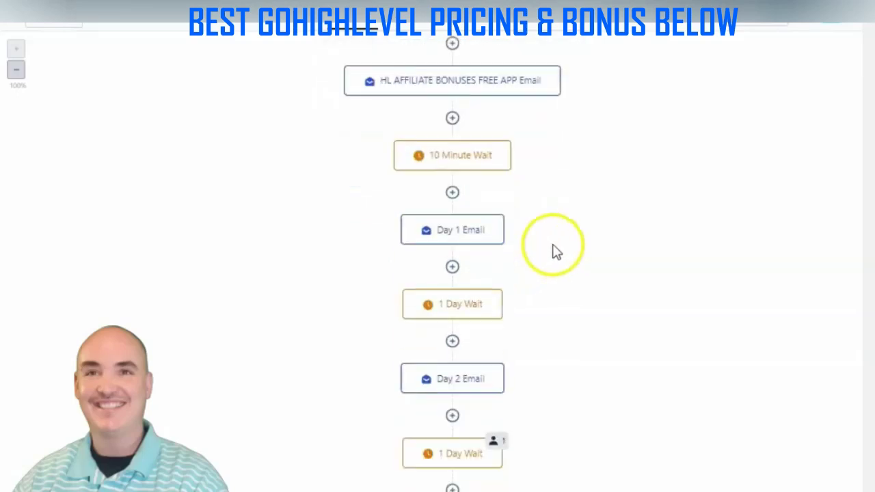
scroll(533, 214, up, 3)
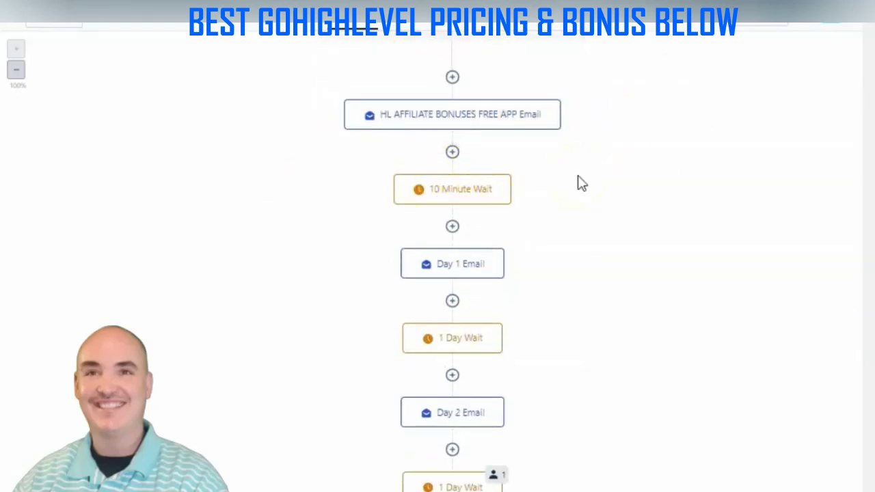
scroll(539, 232, down, 1)
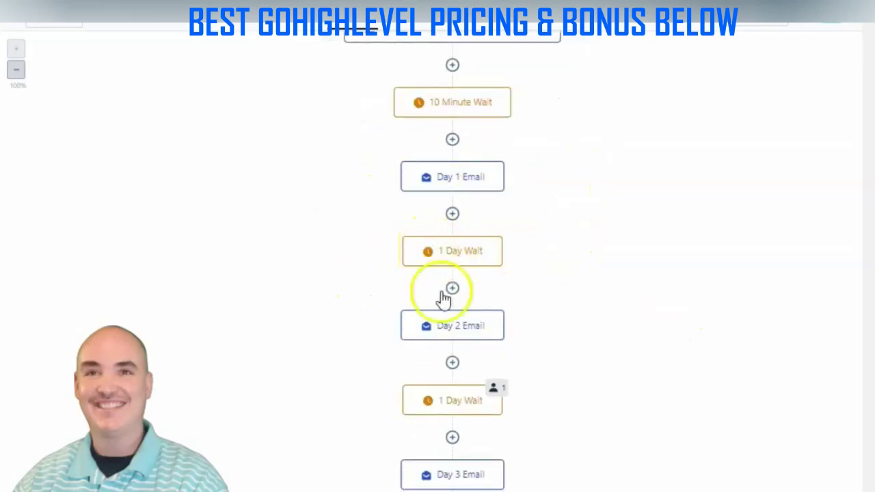
scroll(748, 348, down, 4)
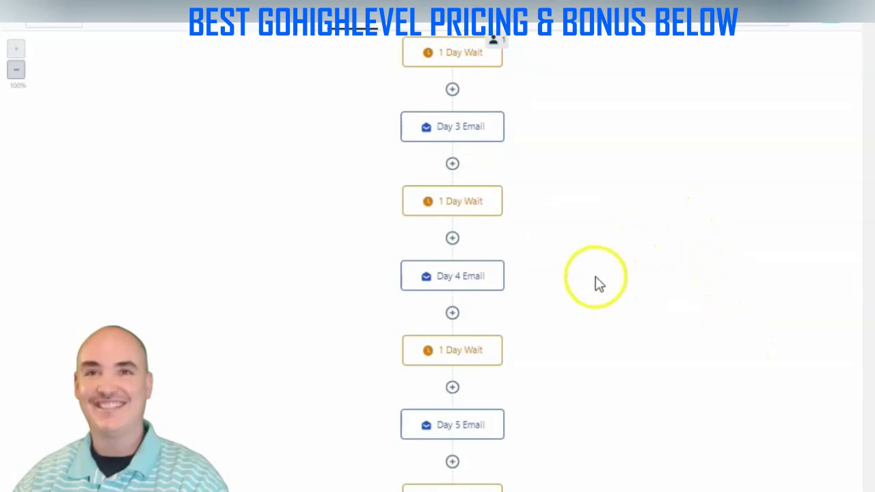
scroll(581, 283, down, 2)
scroll(547, 273, up, 1)
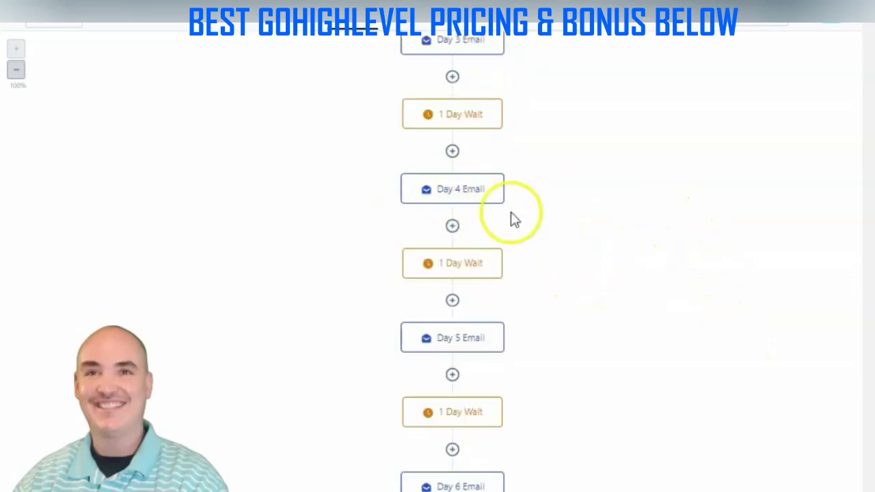
click(469, 199)
scroll(679, 283, down, 3)
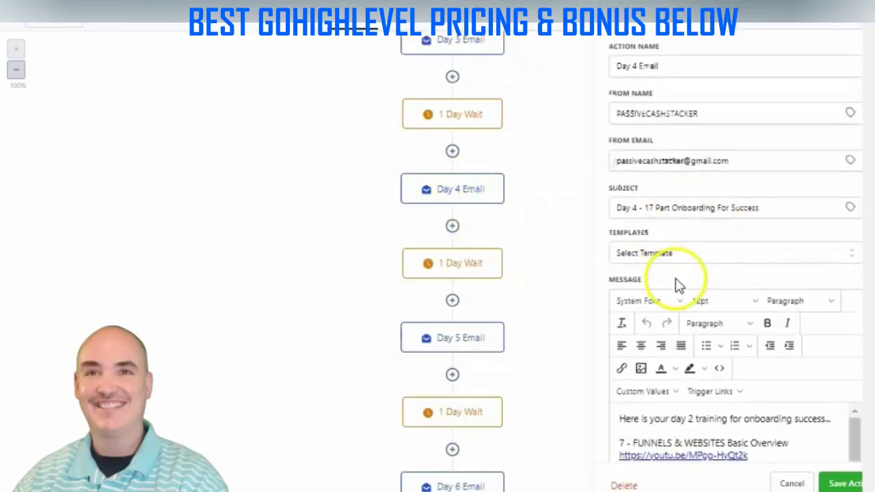
click(619, 267)
drag(619, 266, 765, 267)
scroll(621, 296, down, 3)
scroll(606, 293, up, 3)
scroll(683, 293, down, 3)
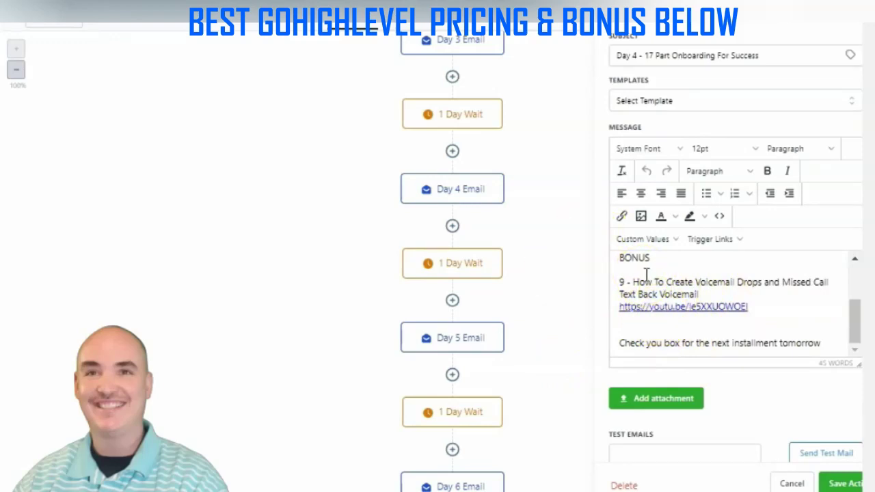
click(658, 273)
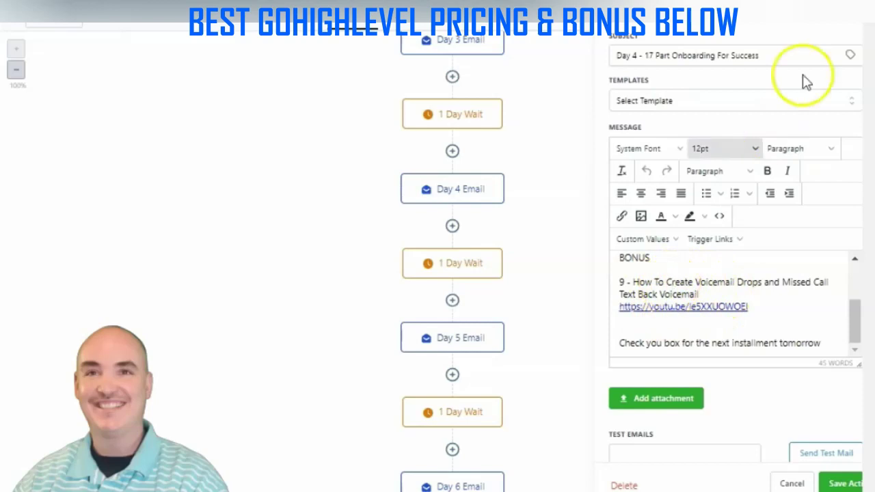
click(787, 479)
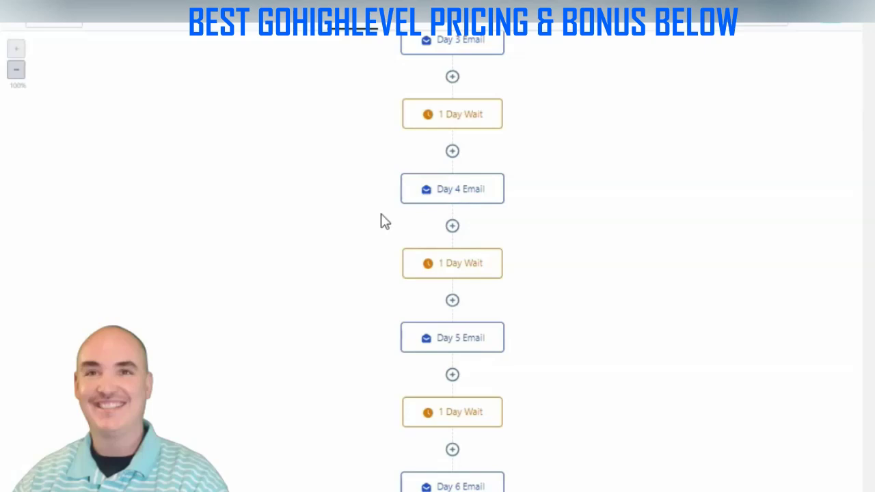
scroll(492, 274, down, 10)
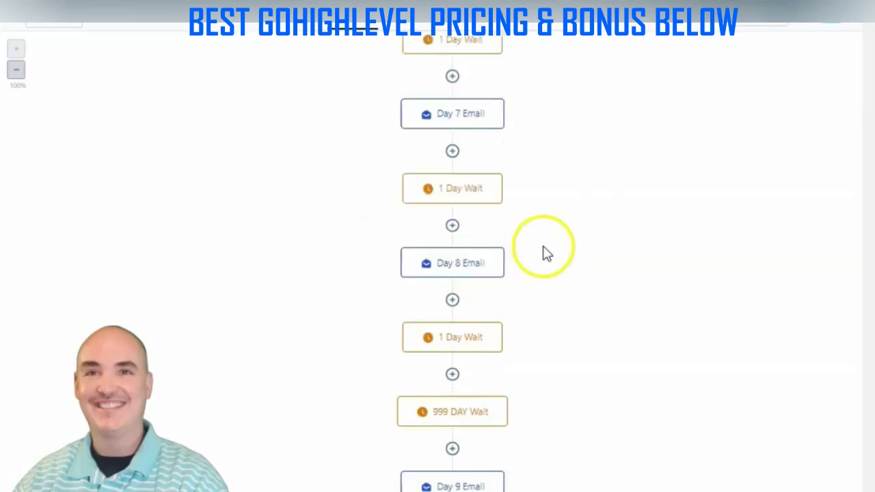
scroll(540, 266, down, 1)
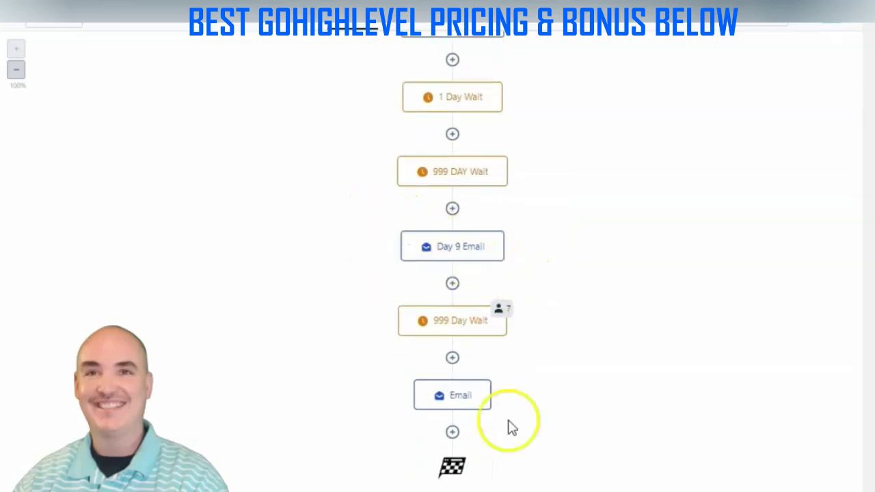
scroll(588, 369, up, 10)
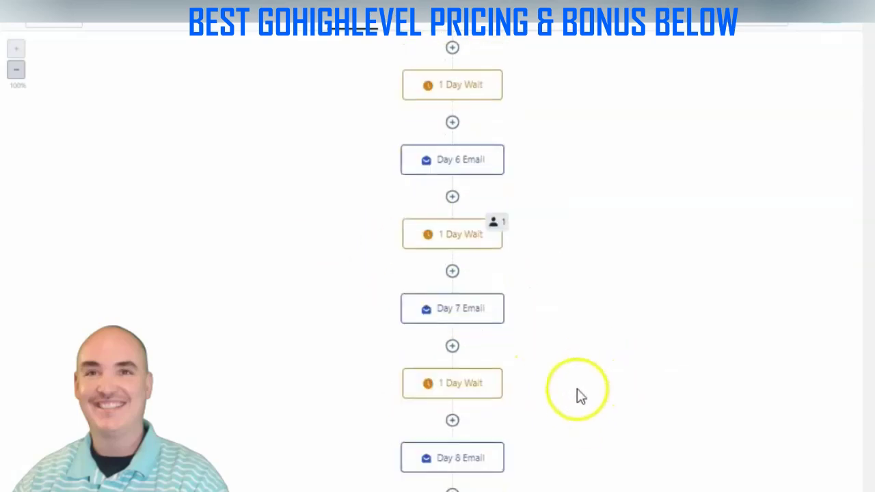
scroll(557, 369, up, 5)
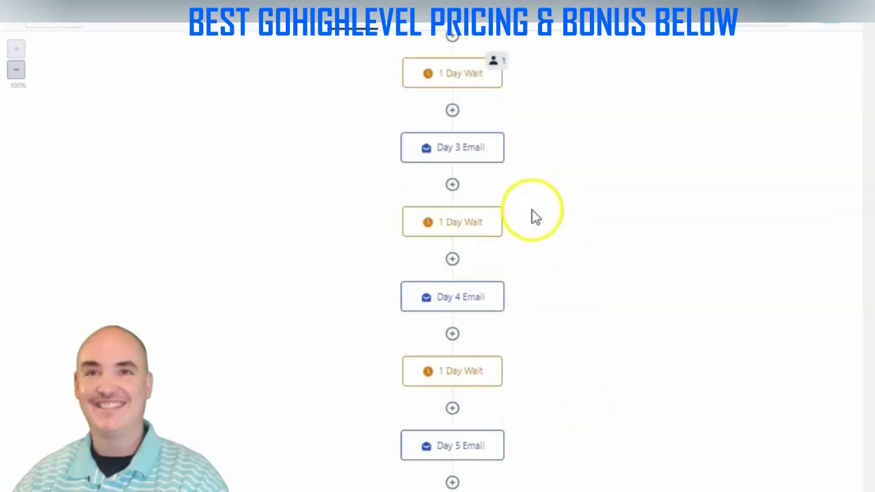
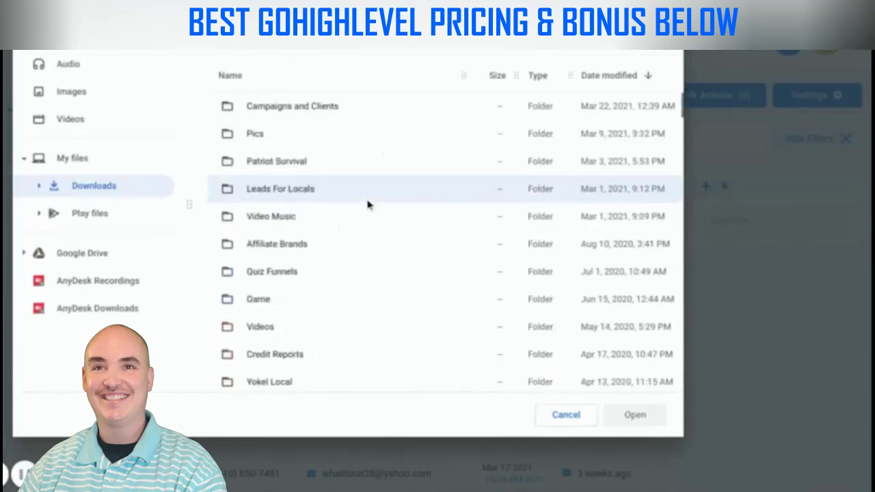
Load the contacts CSV into the import and keep Last Name mapped as is
scroll(367, 203, down, 5)
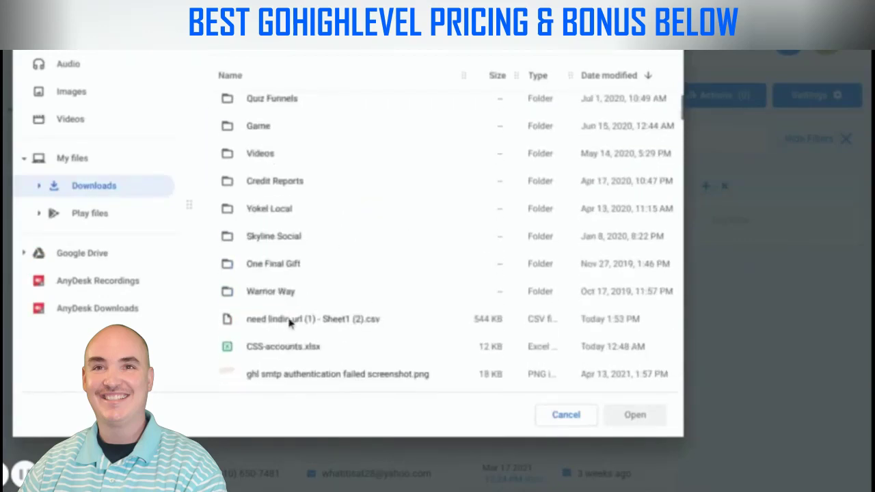
click(290, 322)
double_click(290, 321)
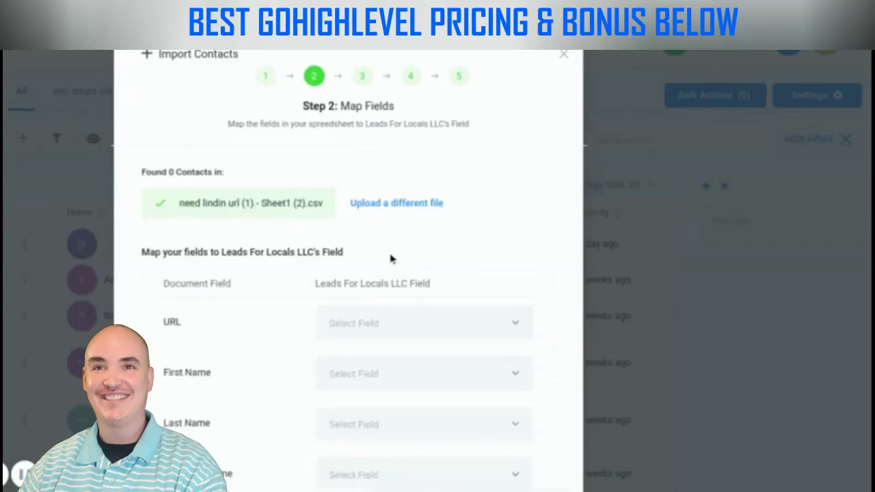
scroll(390, 260, down, 2)
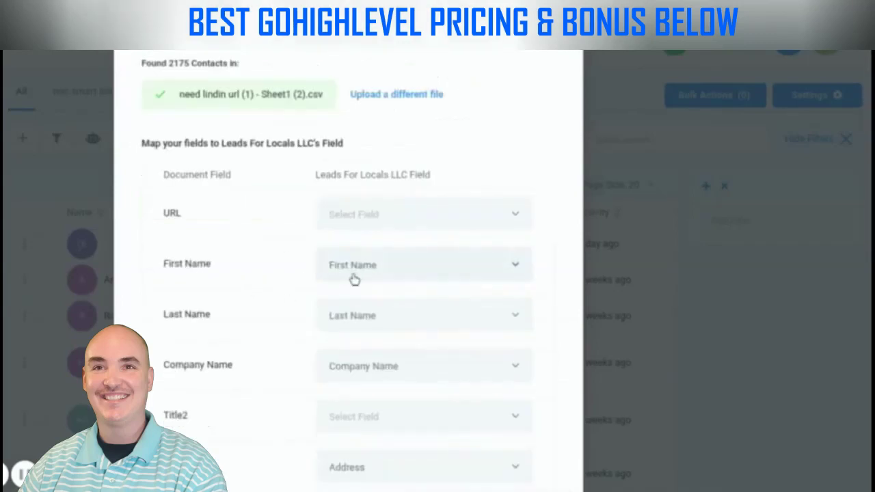
scroll(328, 309, down, 1)
scroll(330, 305, down, 1)
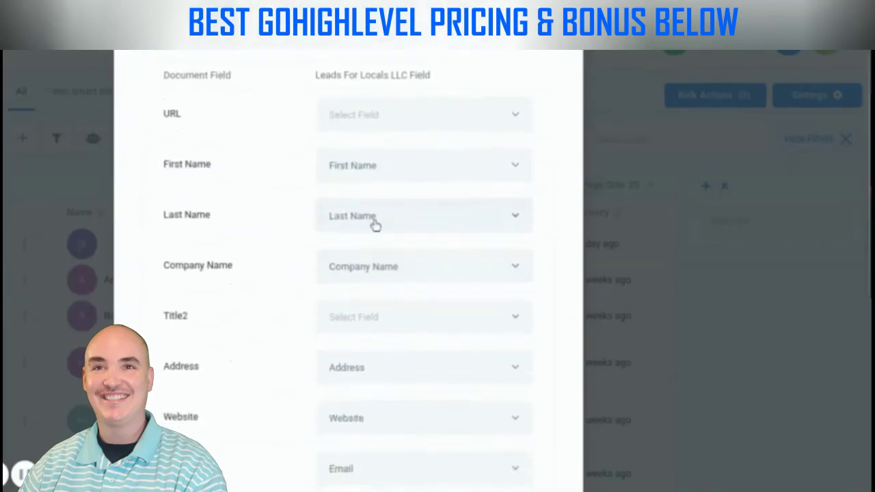
click(379, 218)
click(355, 280)
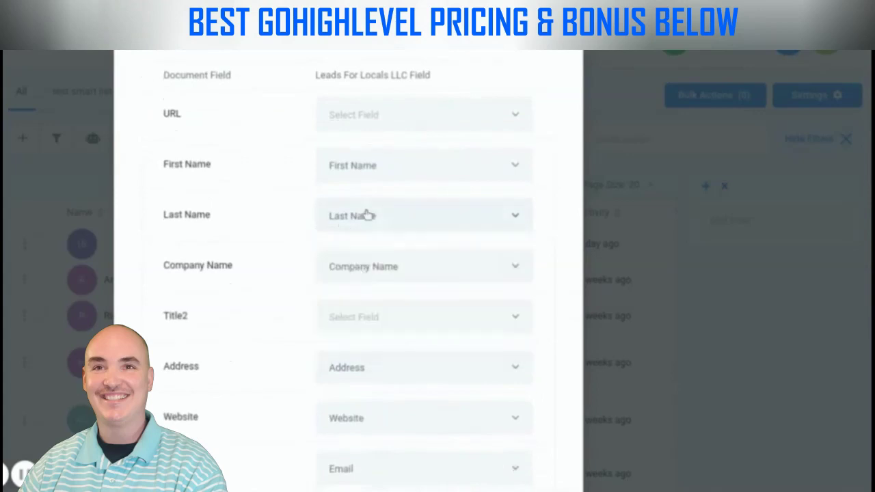
Accept the mappings and duplicate handling, tag the import 'l4l business owner import list 1', and import
scroll(199, 226, down, 3)
scroll(197, 231, down, 1)
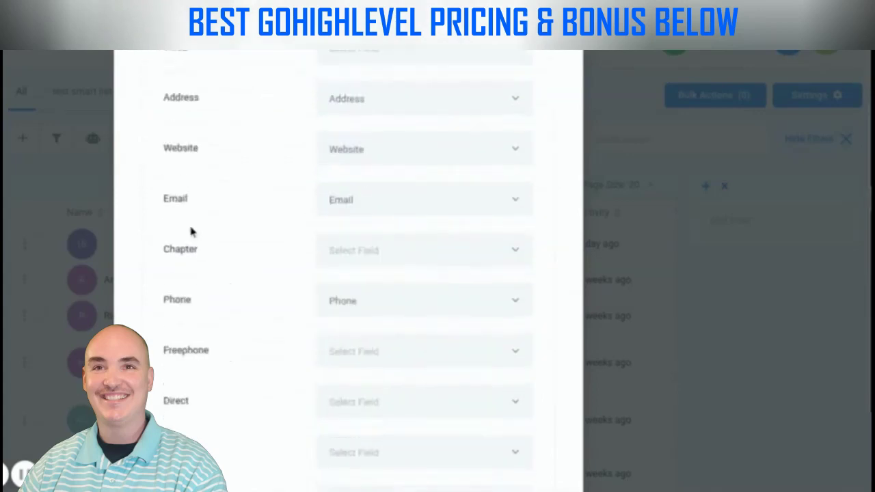
scroll(258, 296, down, 3)
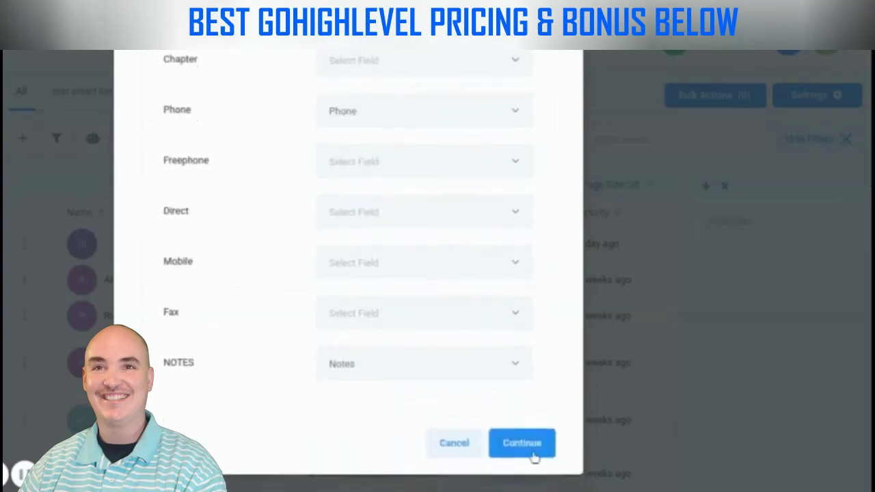
click(524, 444)
click(522, 444)
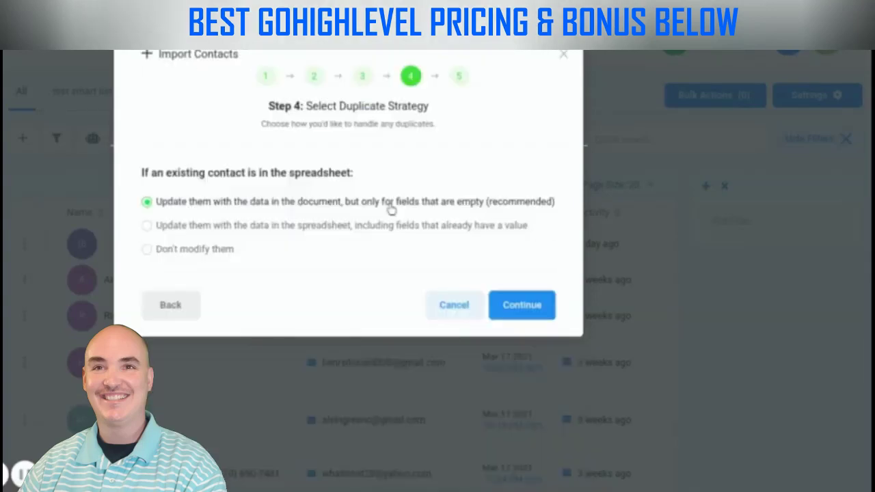
click(537, 311)
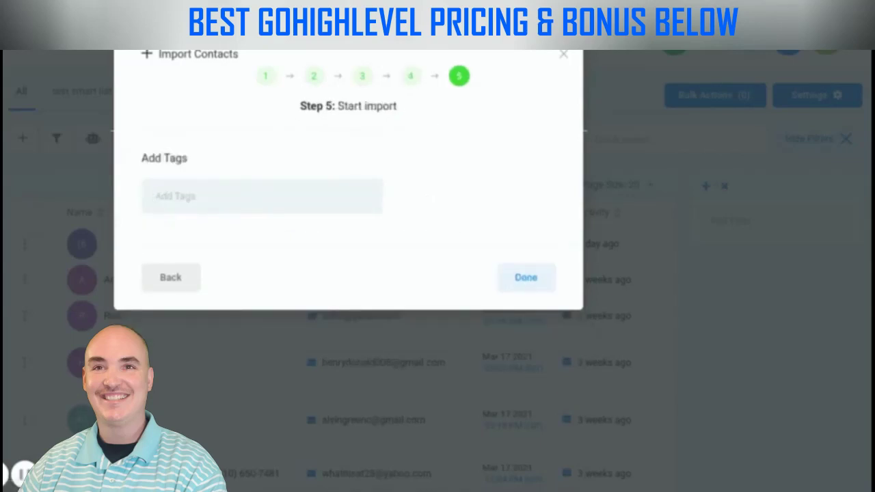
text(l4l)
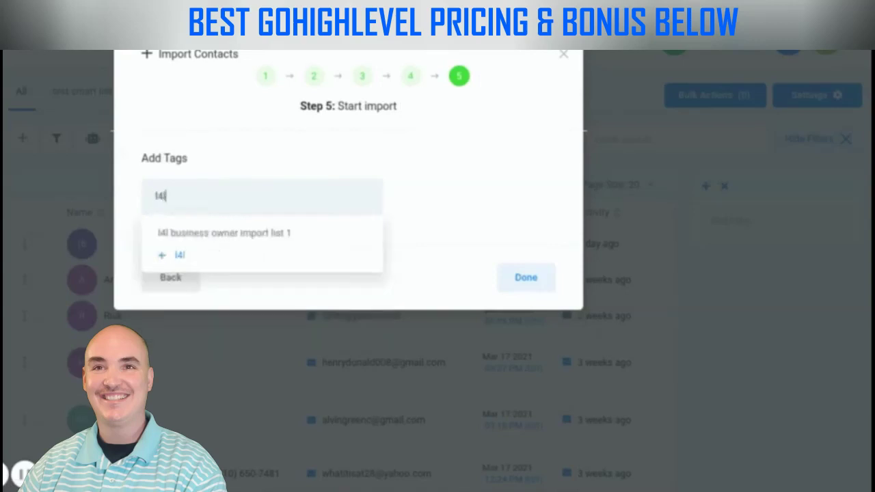
text( business )
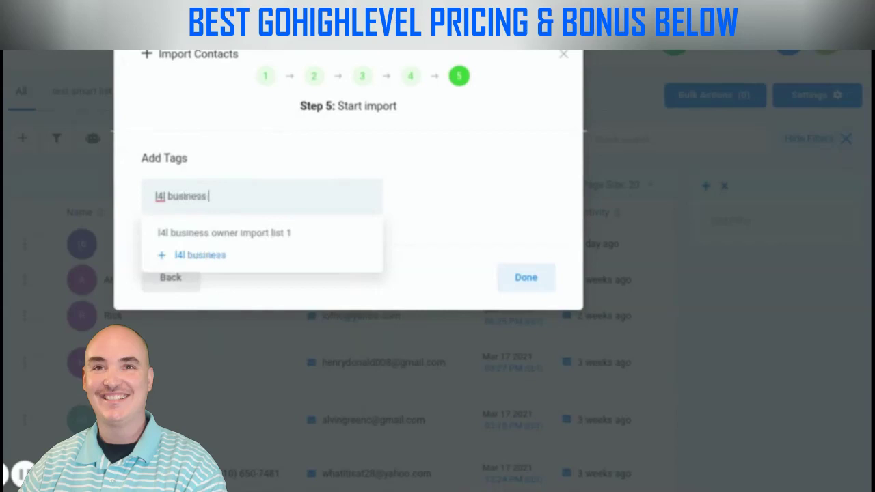
text(owner import list 1)
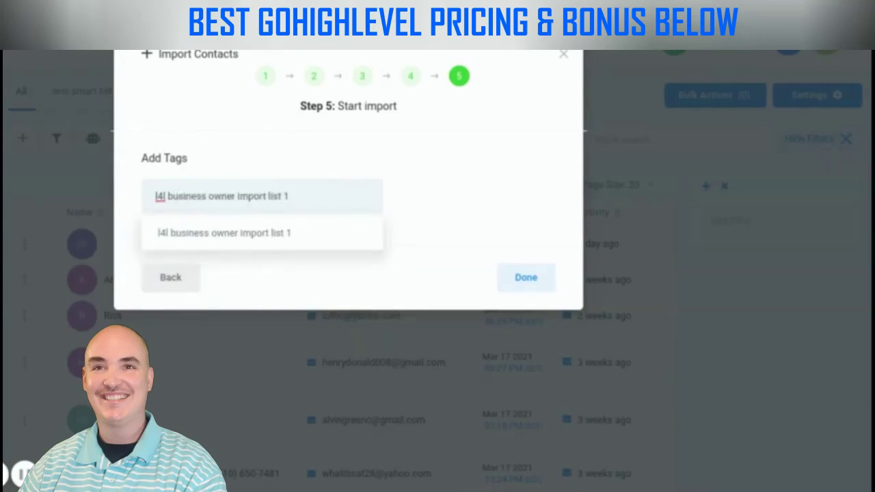
key(Return)
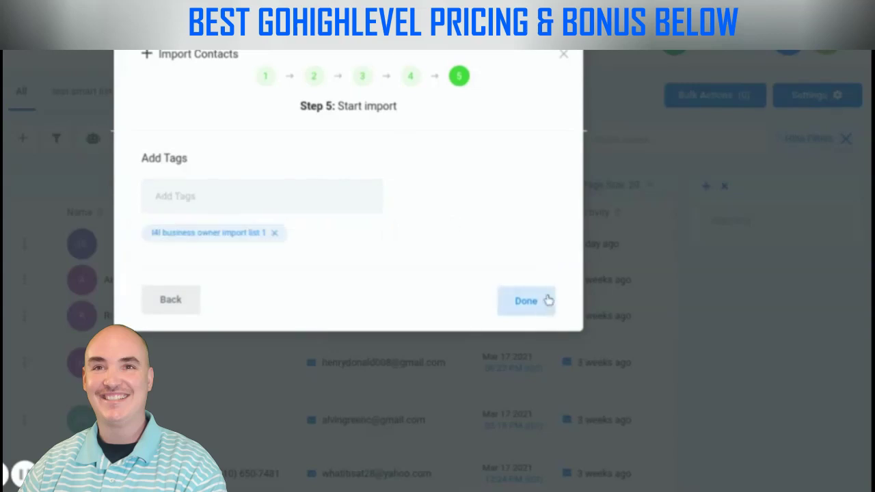
click(547, 299)
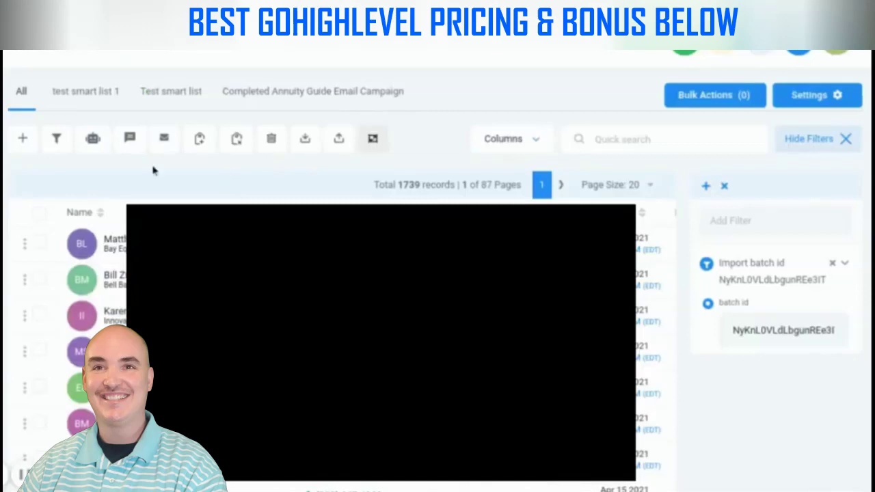
Select all 1739 contacts and save them as the smart list 'Test smart list 5'
click(39, 214)
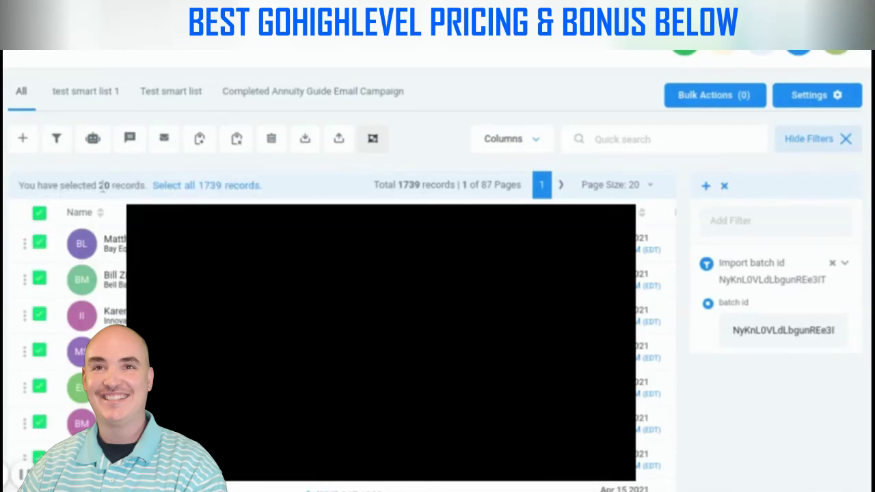
click(225, 186)
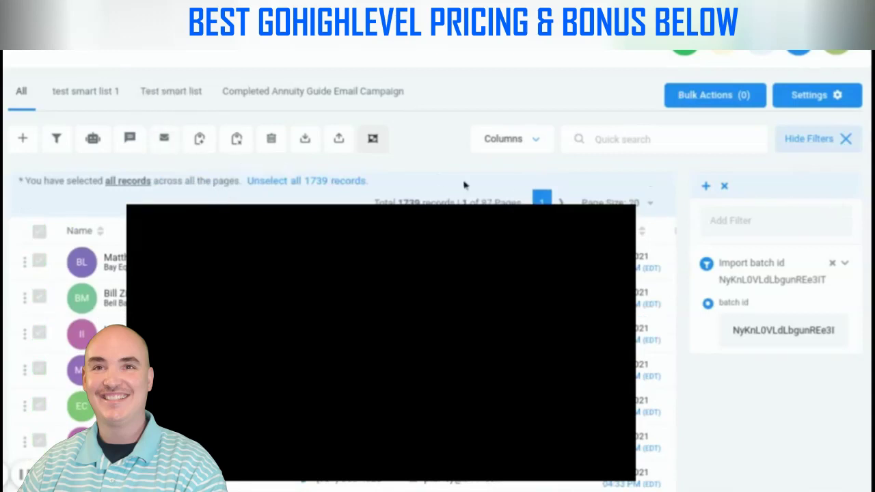
click(708, 188)
key(BackSpace)
text(Test smart list 5)
key(Return)
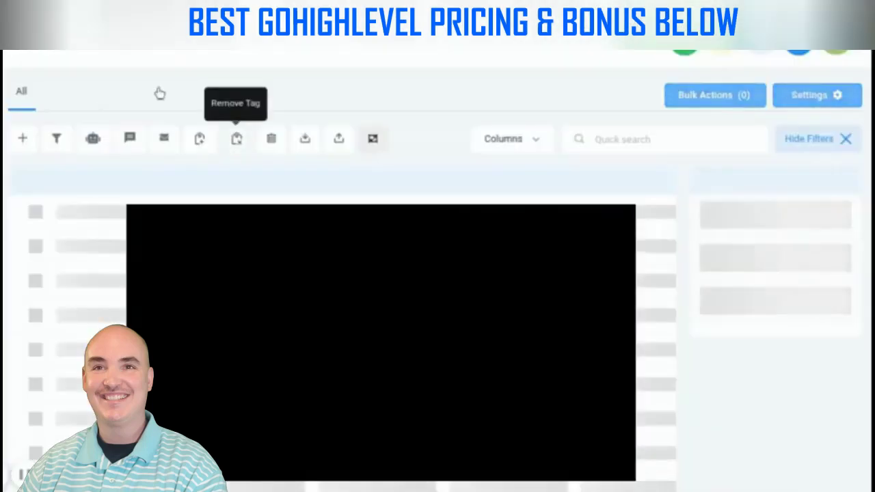
click(257, 91)
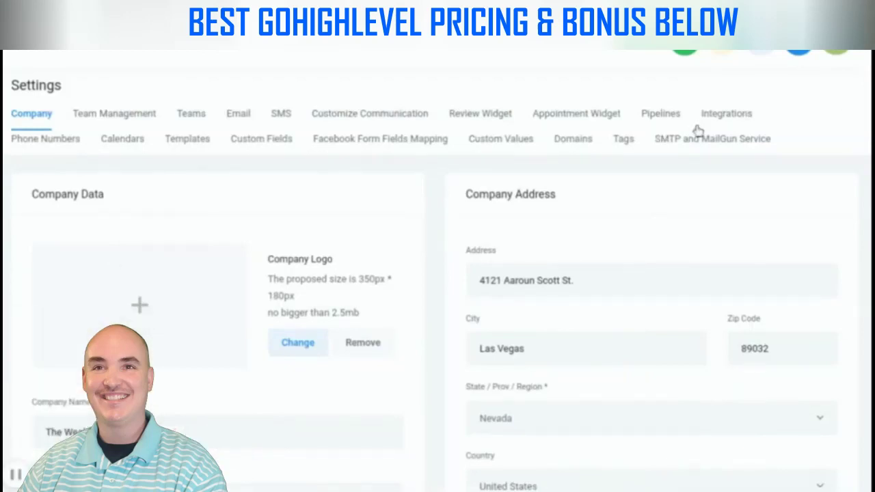
Create a new pipeline named 'Test pipeline' with stages Interested and Follow-up
click(670, 117)
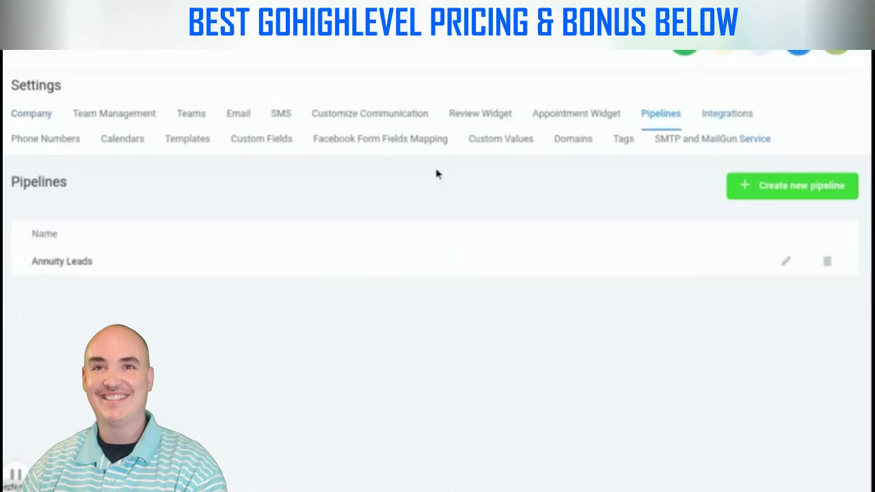
click(781, 191)
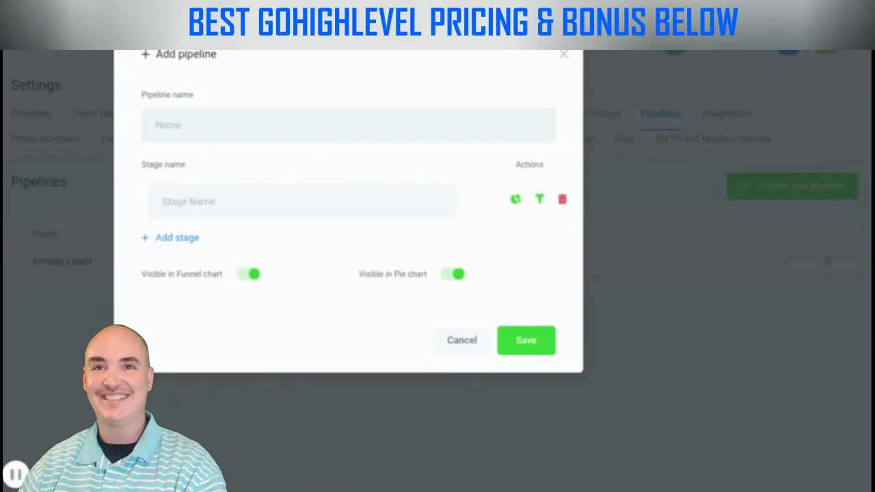
text(Test pipeline)
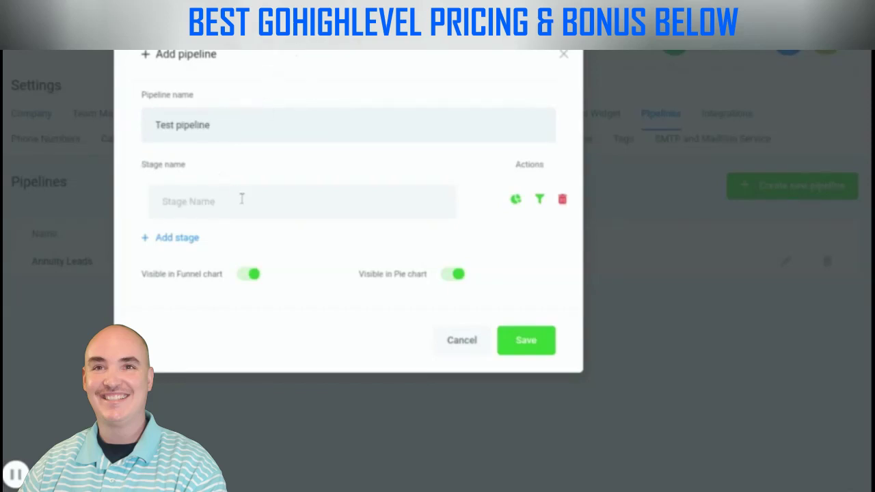
text(Interested)
click(191, 239)
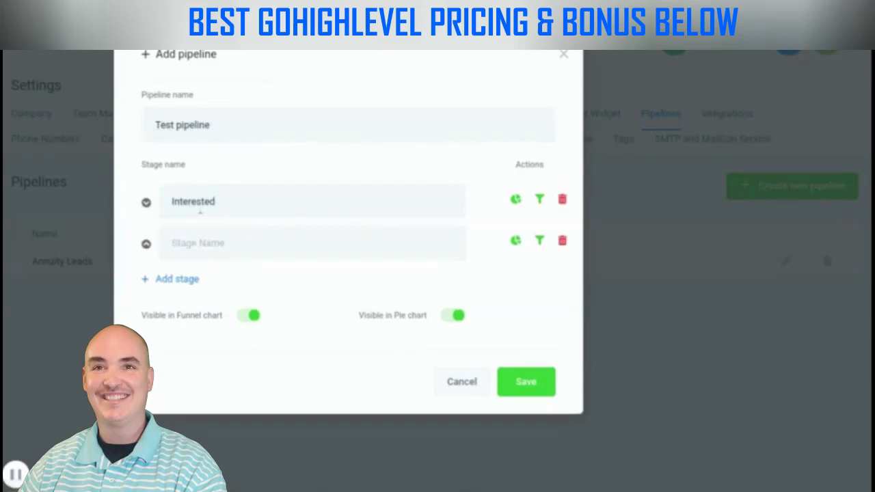
text(Follow-up)
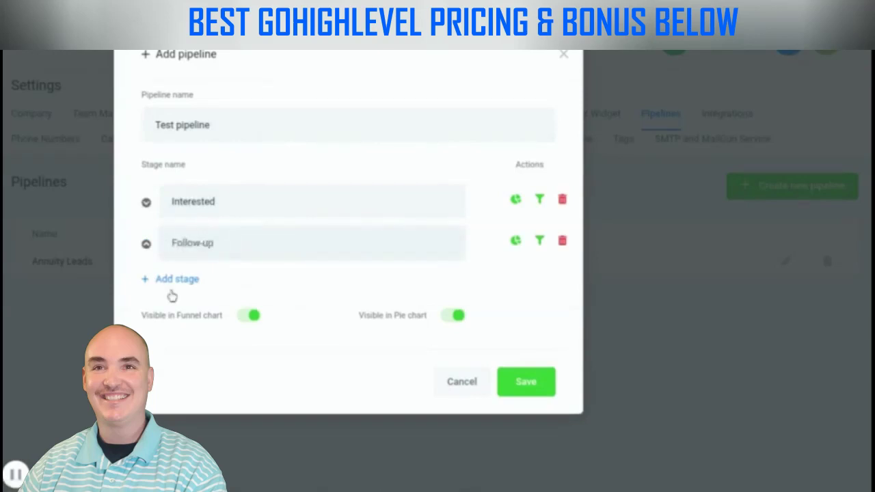
Add stages Appt Booked, Application Sent and Closed Deal, then save the pipeline
click(176, 279)
text(Appt Booked)
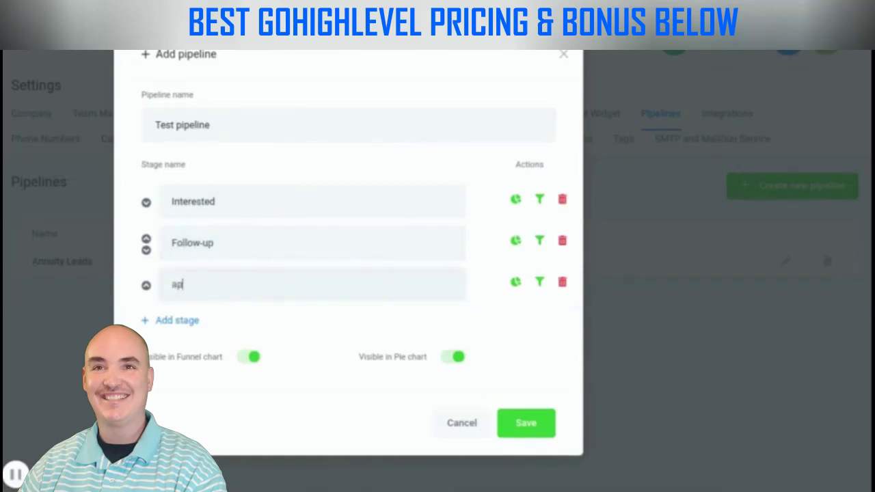
click(190, 324)
text(Application)
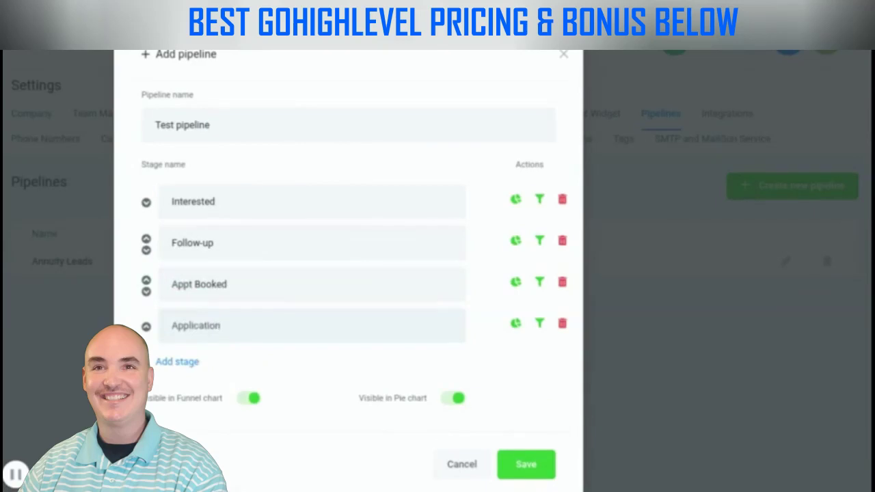
text( Sent)
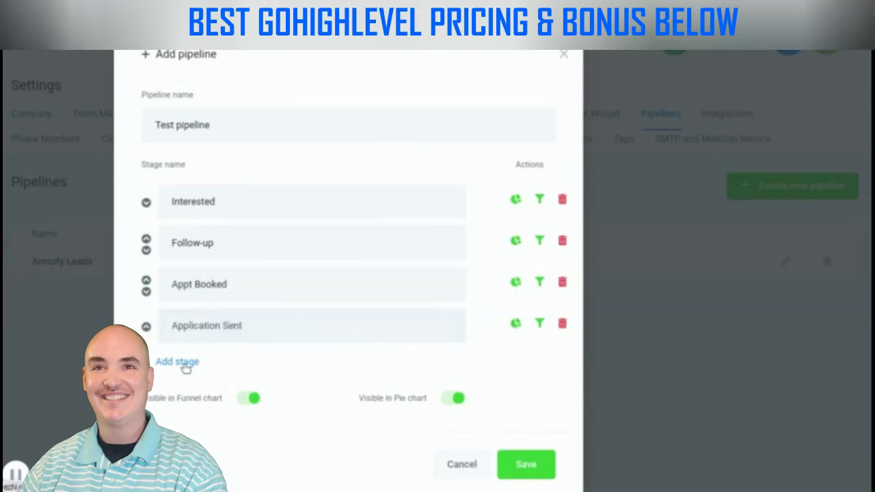
click(184, 364)
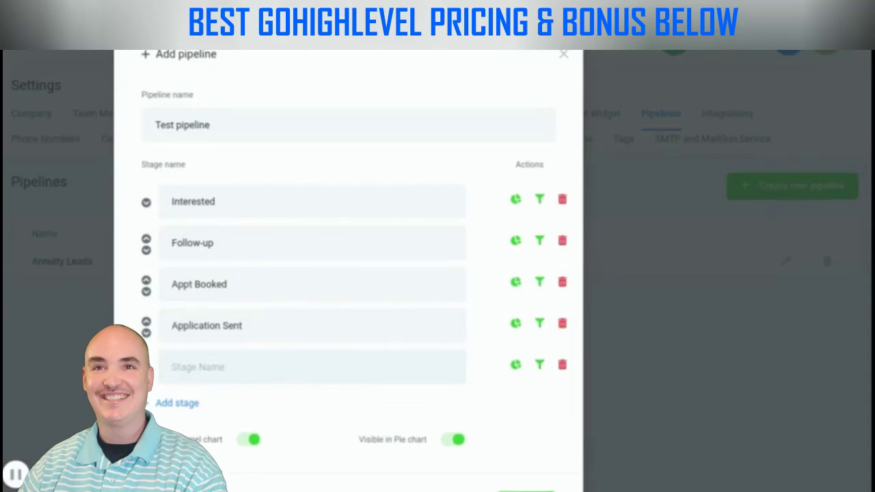
text(Closed Deal)
scroll(395, 250, down, 1)
click(522, 445)
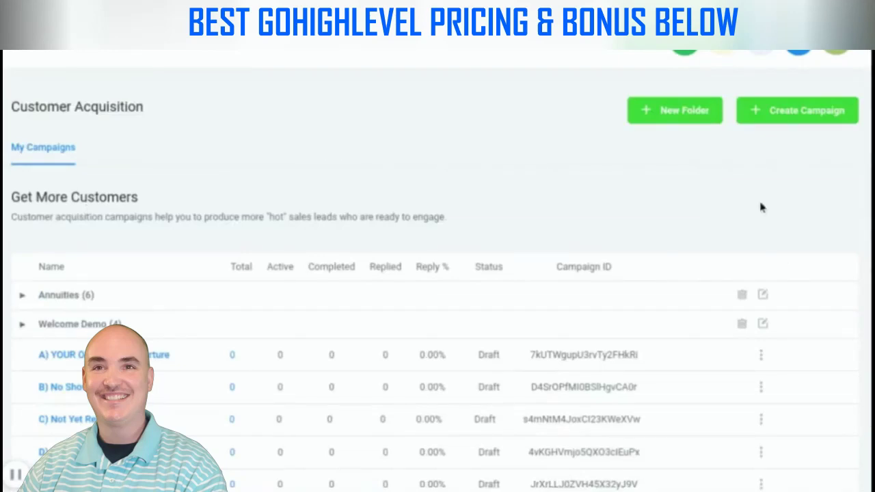
Create a campaign folder named 'Test DR'
click(790, 120)
click(564, 57)
click(674, 110)
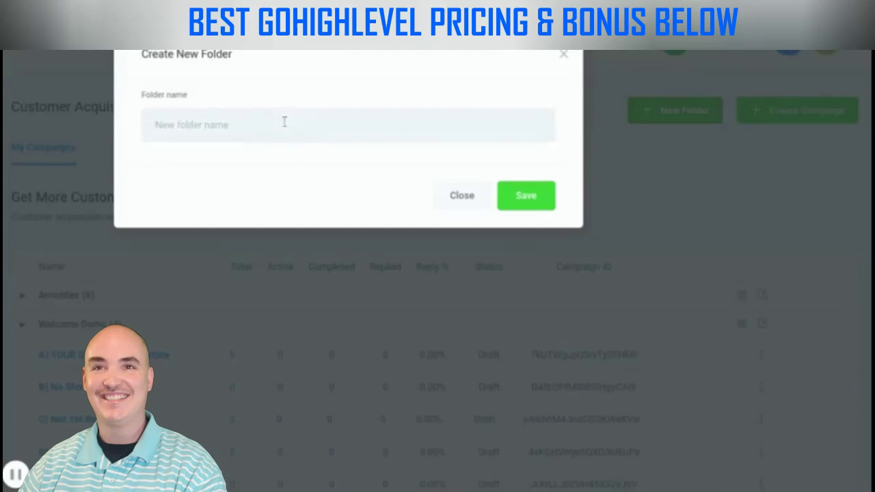
click(284, 122)
text(Test DR)
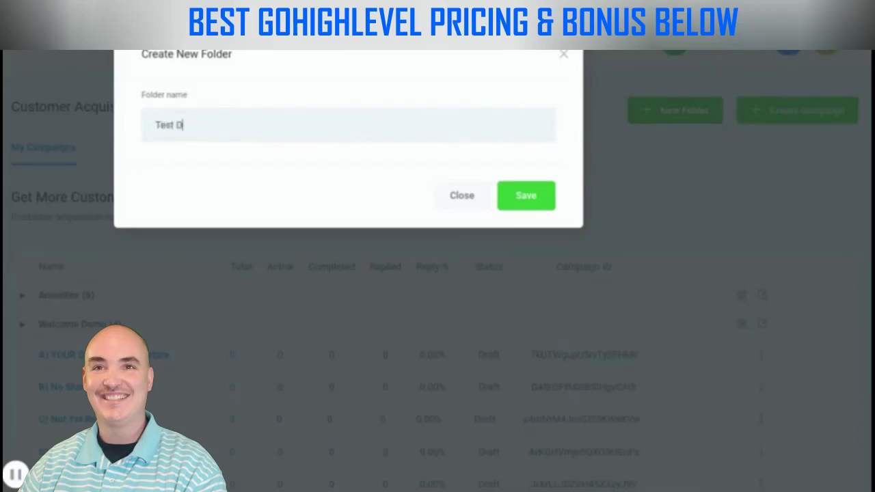
key(Return)
Create the campaign 'Test DR Biz Owner' inside the Test DR folder
click(793, 114)
text(Test DR Biz Owner)
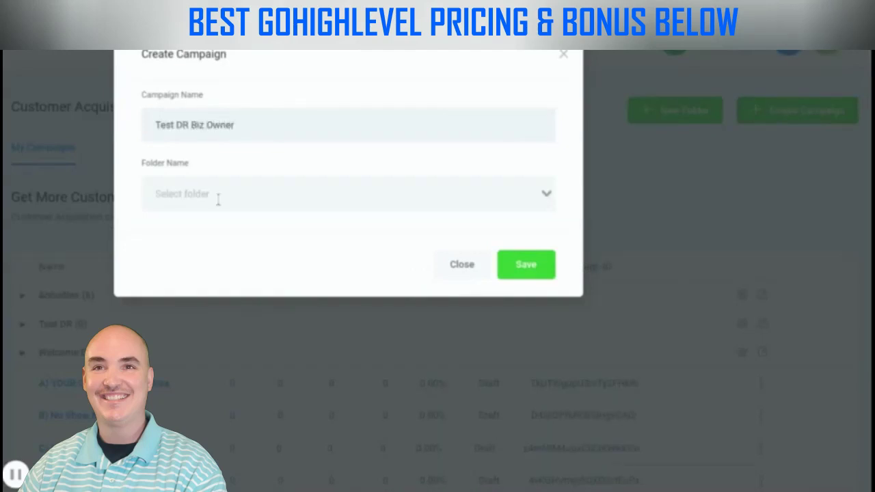
click(218, 199)
click(190, 242)
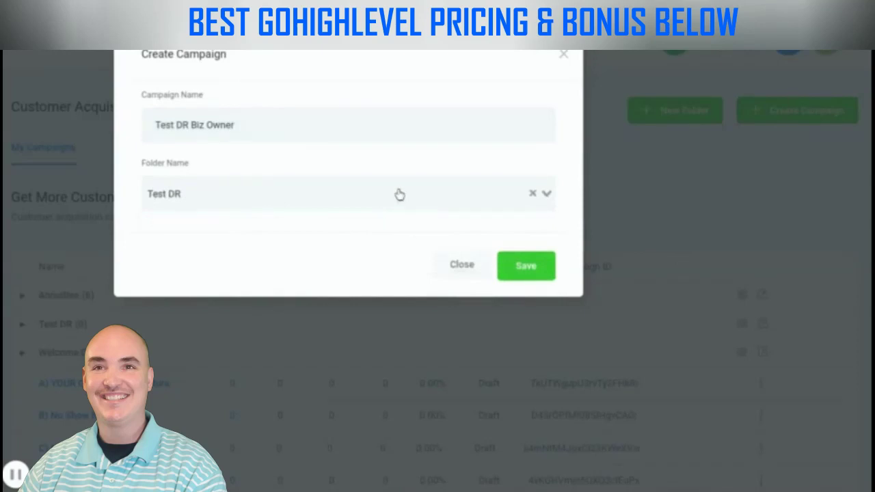
click(525, 266)
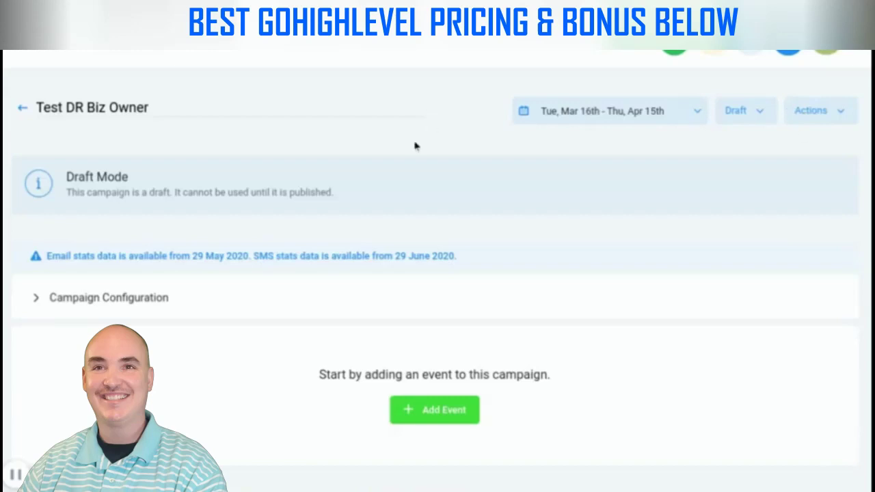
scroll(128, 152, down, 1)
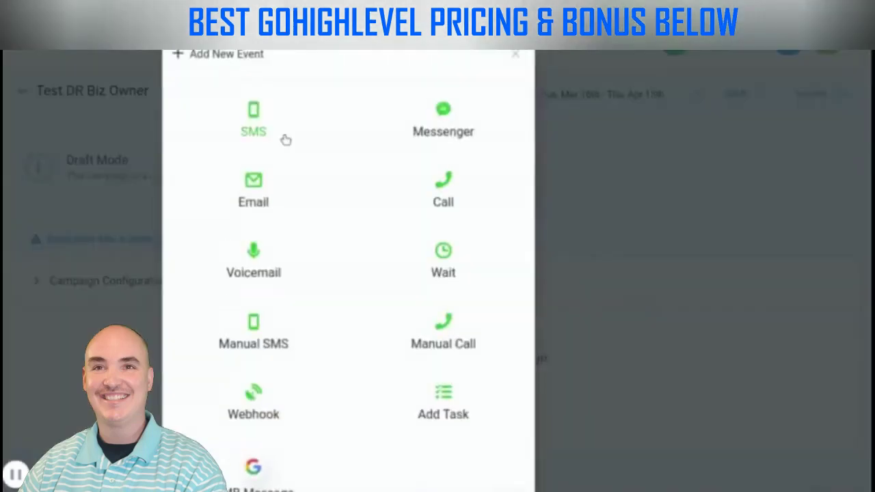
Add an SMS step greeting 'Hey {{contact.first_name}}!' and introducing the sender from Leads For Locals
click(264, 113)
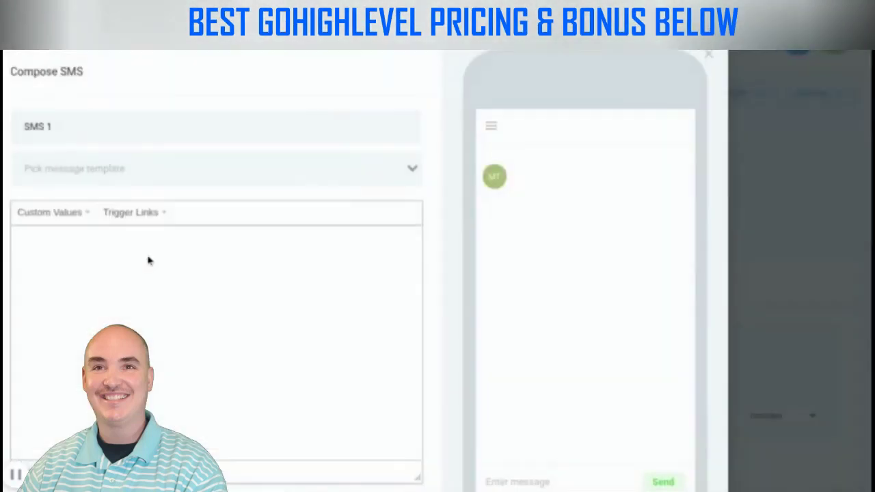
click(148, 259)
text(Hey)
click(68, 212)
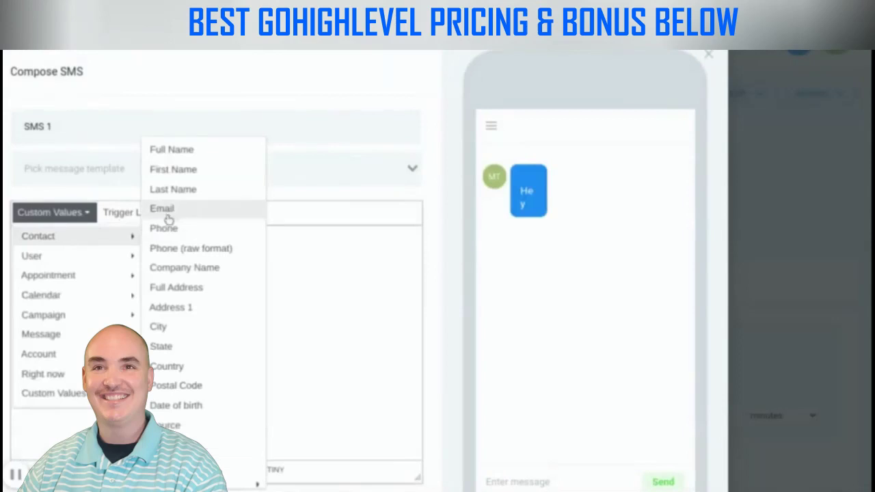
click(191, 175)
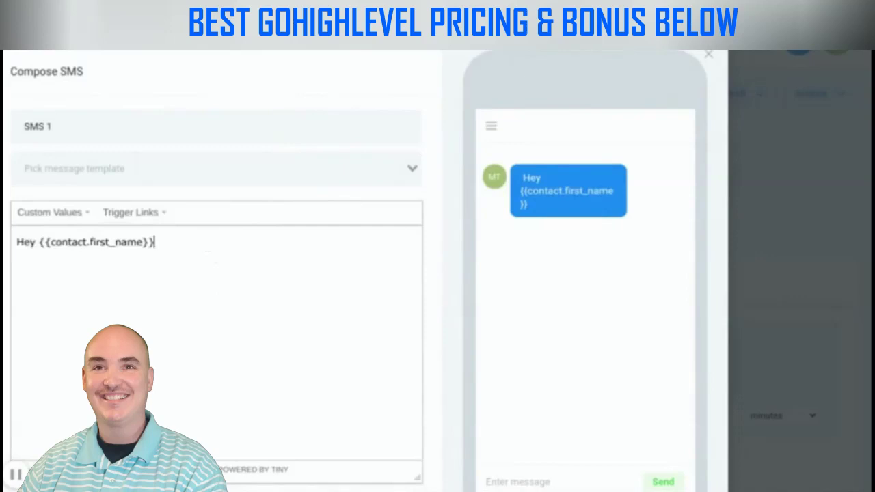
text(! It)
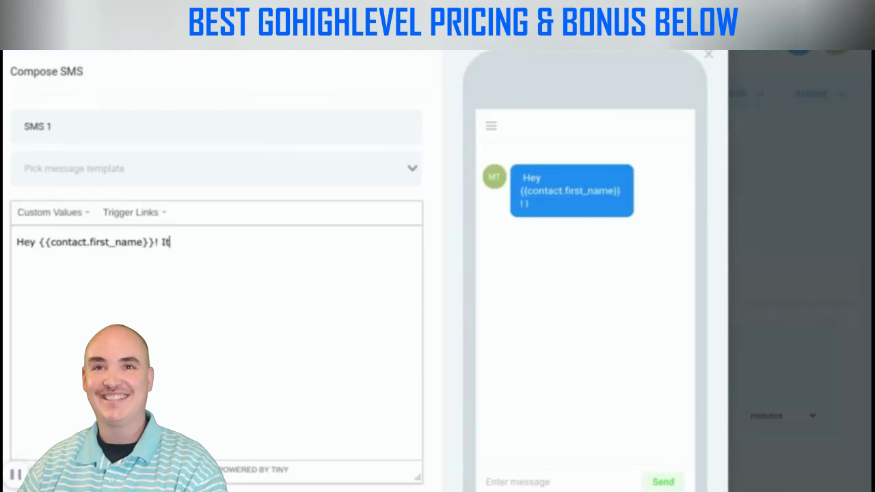
text('s Matt from Leads For Locals.)
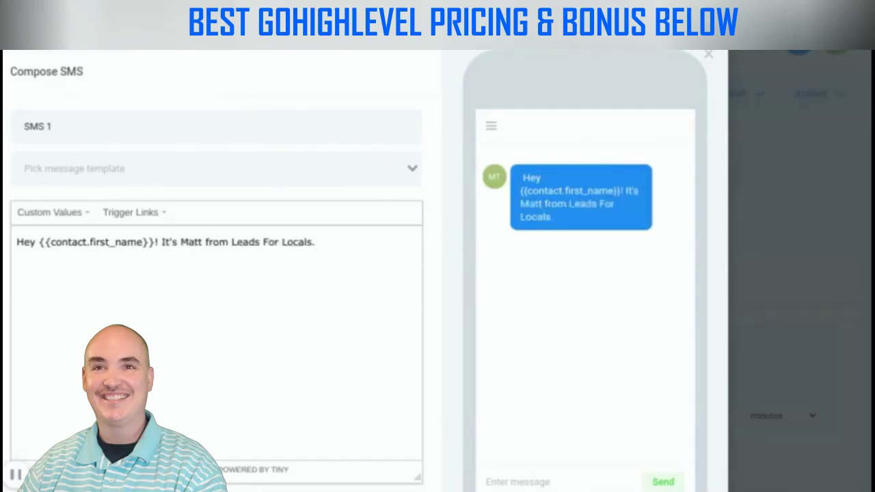
text( I know it's been a while)
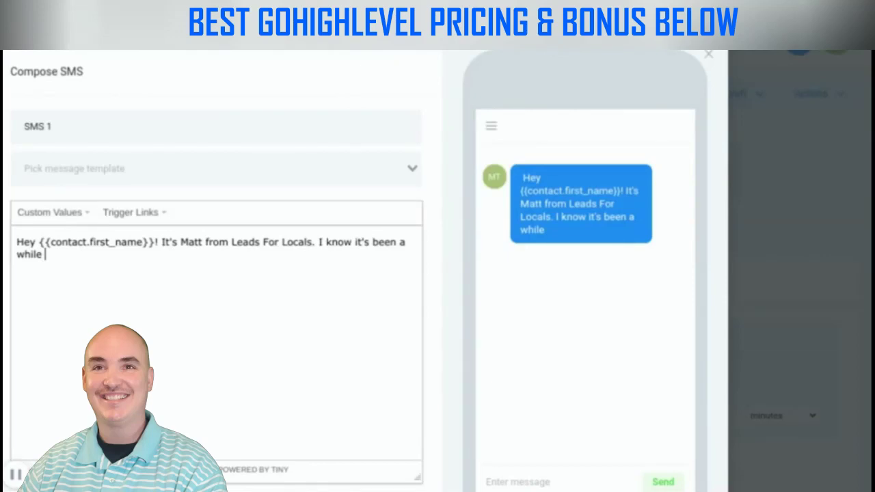
Continue the SMS offering free Custom Lead Generation Plans, ending 'Would you like me to put one together for you?'
text(but I wanted to let you know that we are offering)
key(BackSpace)
key(BackSpace)
key(BackSpace)
key(BackSpace)
key(BackSpace)
key(BackSpace)
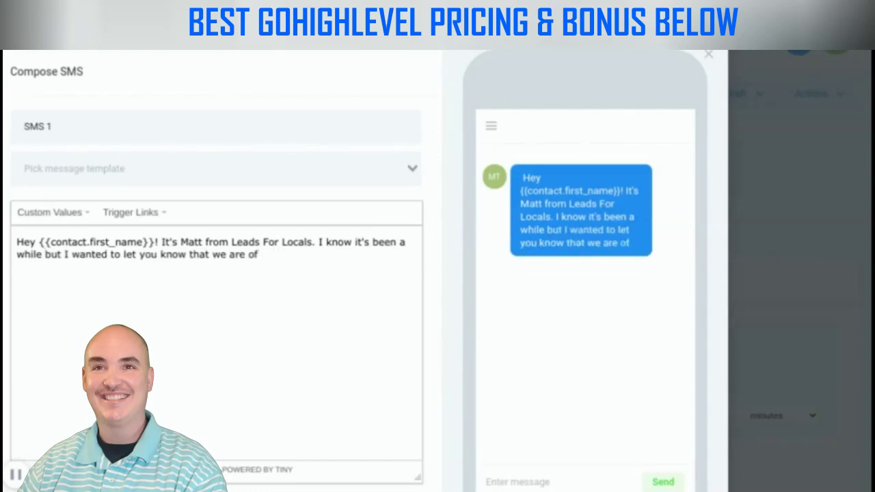
key(BackSpace)
text(putting tog)
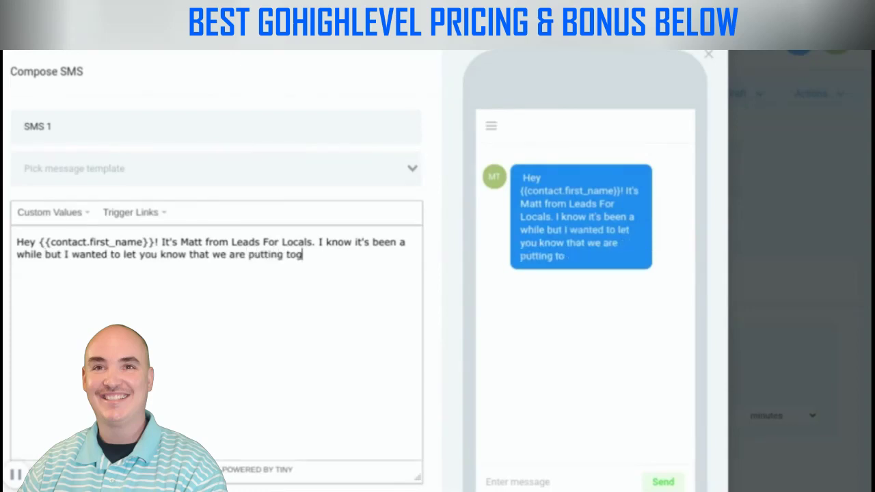
text(ether free Custom Lead G)
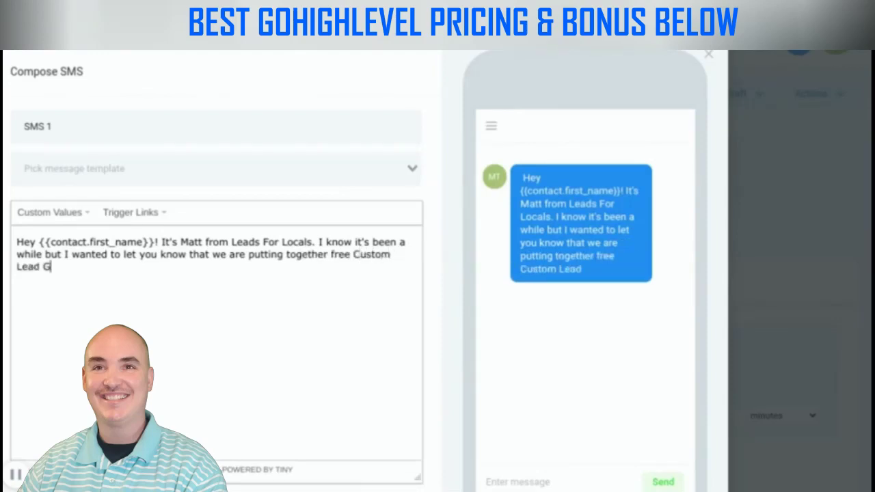
text(eneration Plans for business o)
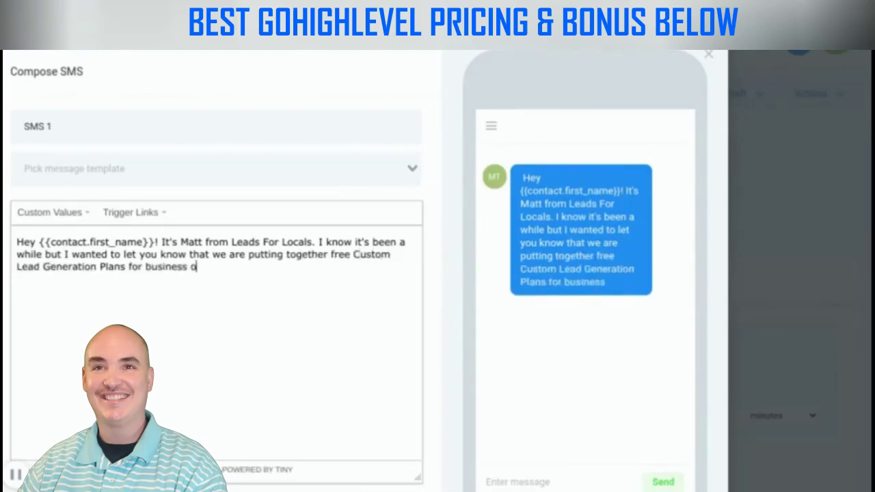
text(wners so t)
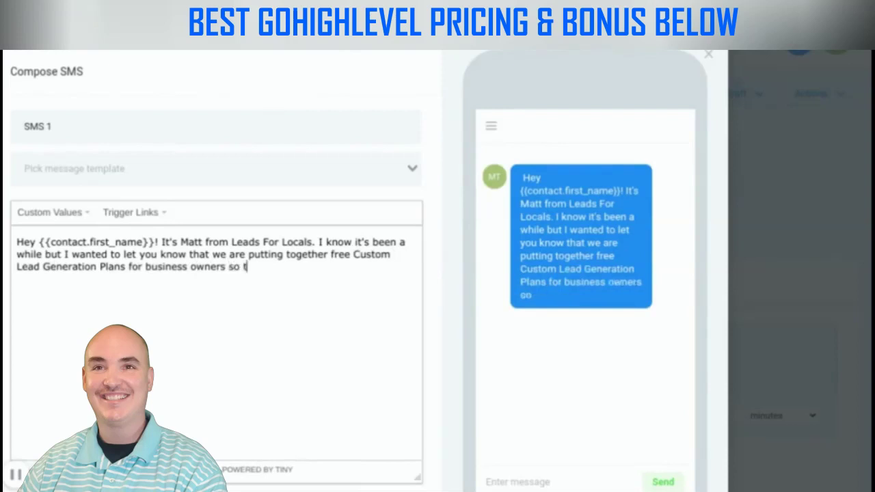
text(hey know )
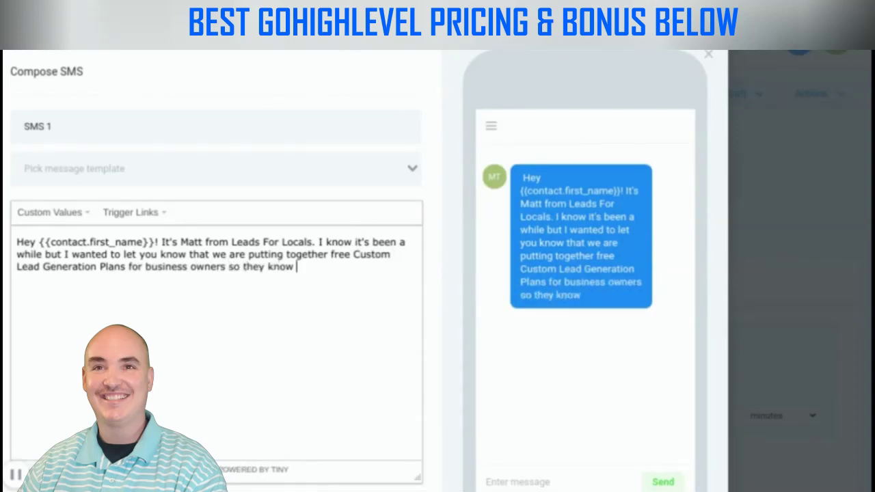
text(the best strategy f)
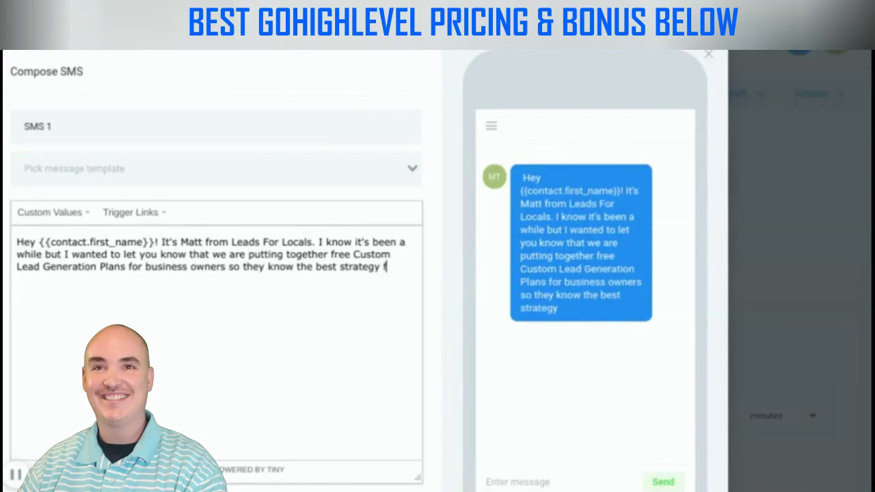
text(or generating leads in their business today. Would you like me to put one together for you?)
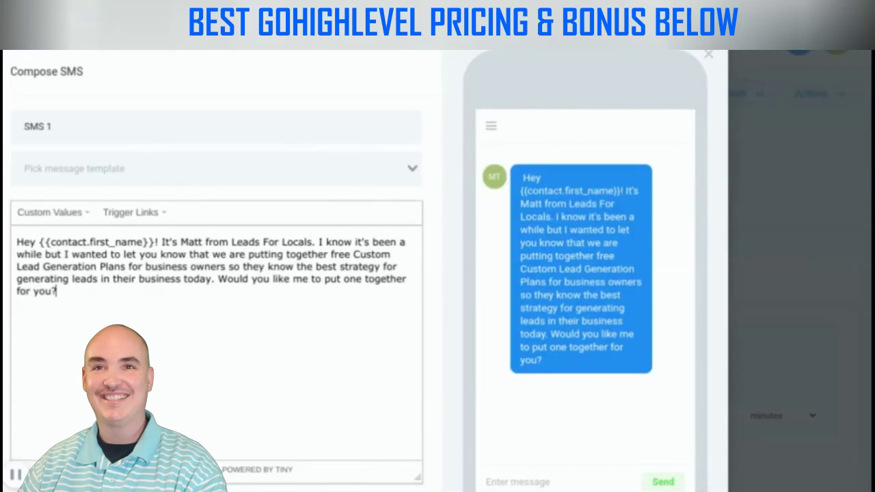
Save the SMS 1 step and set it to send immediately
scroll(338, 308, down, 1)
scroll(338, 309, down, 3)
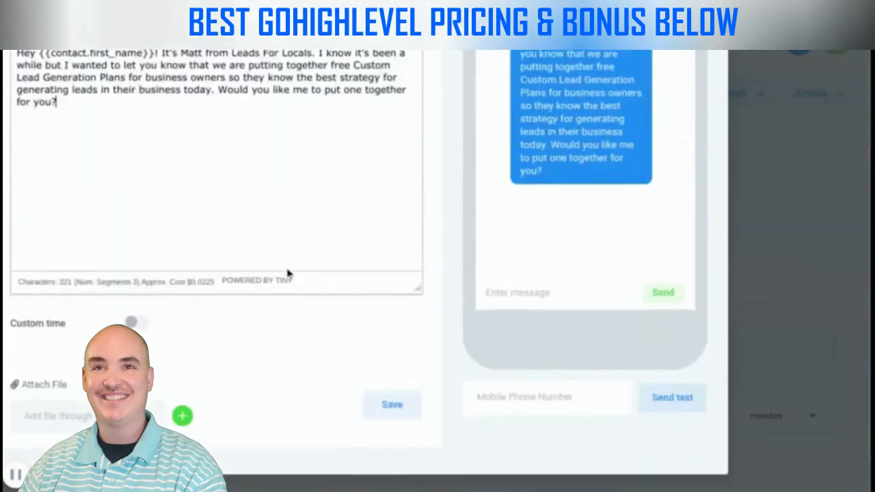
click(399, 414)
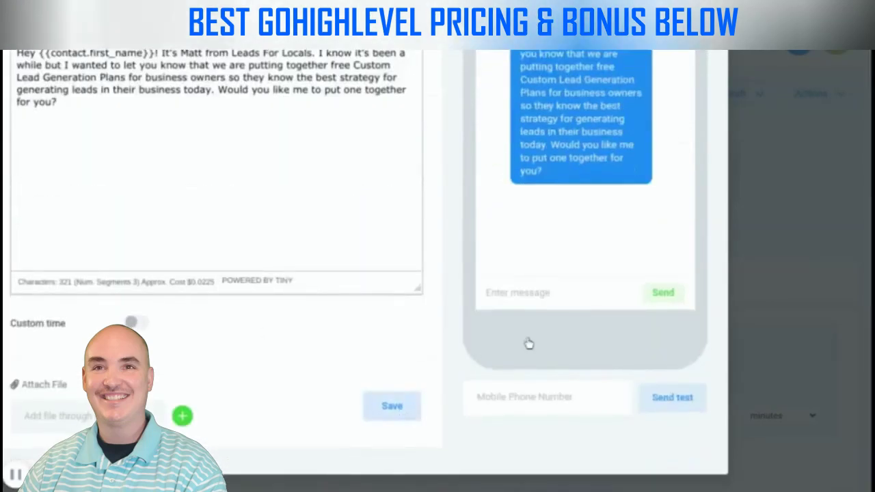
scroll(681, 351, down, 1)
click(677, 371)
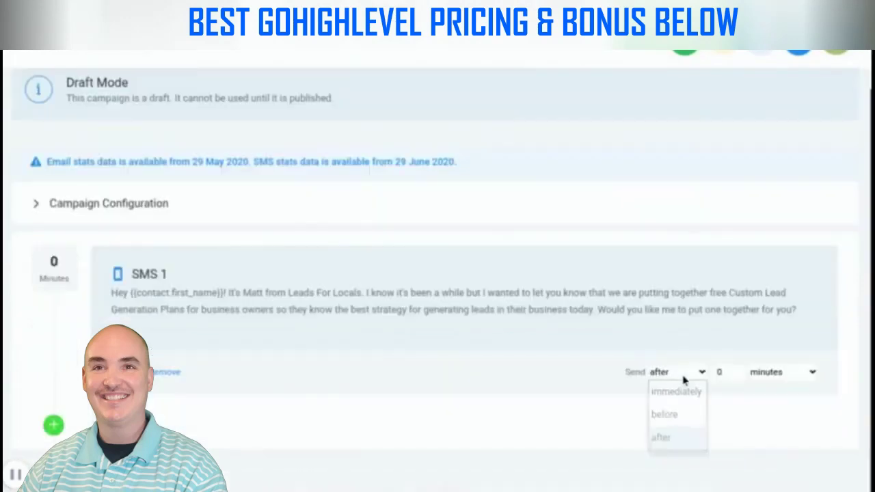
click(677, 390)
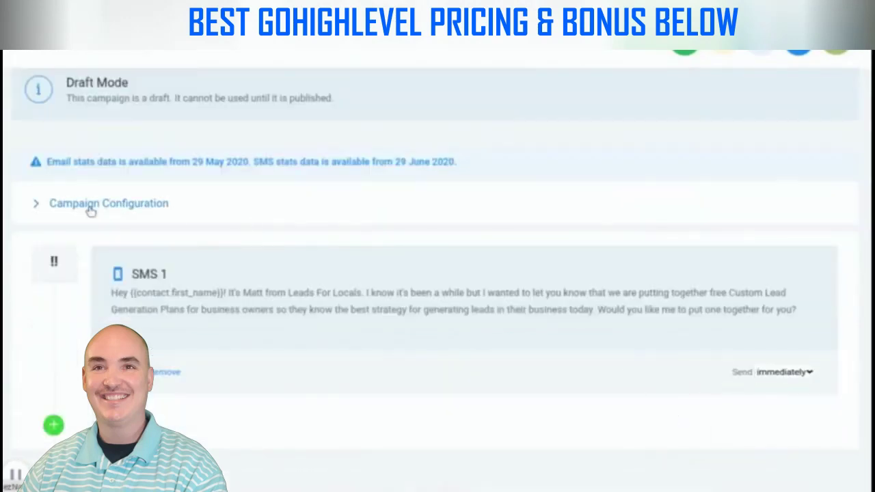
Expand Campaign Configuration and look through its sender, lead value and tag fields
click(88, 205)
scroll(610, 269, down, 1)
scroll(353, 182, down, 3)
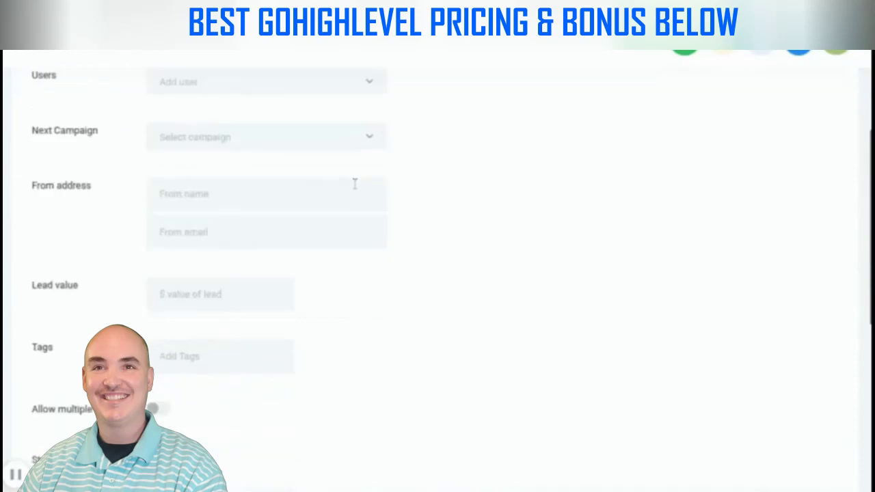
scroll(342, 273, down, 2)
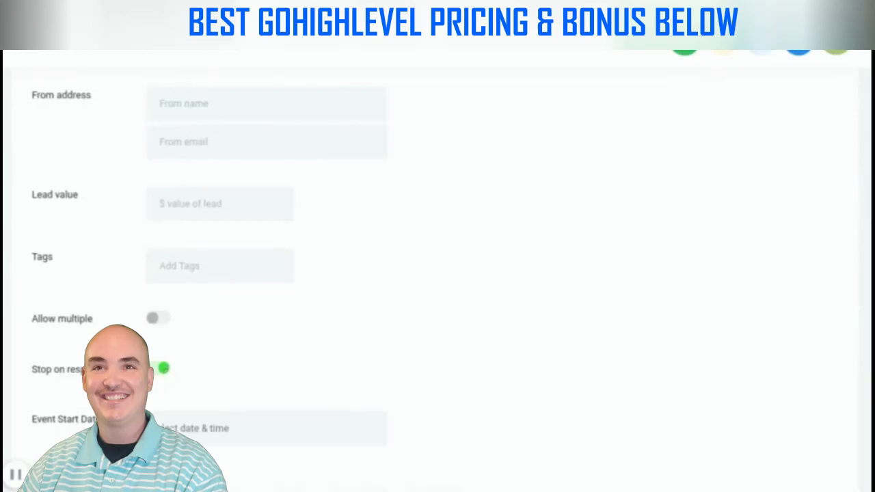
scroll(444, 322, up, 1)
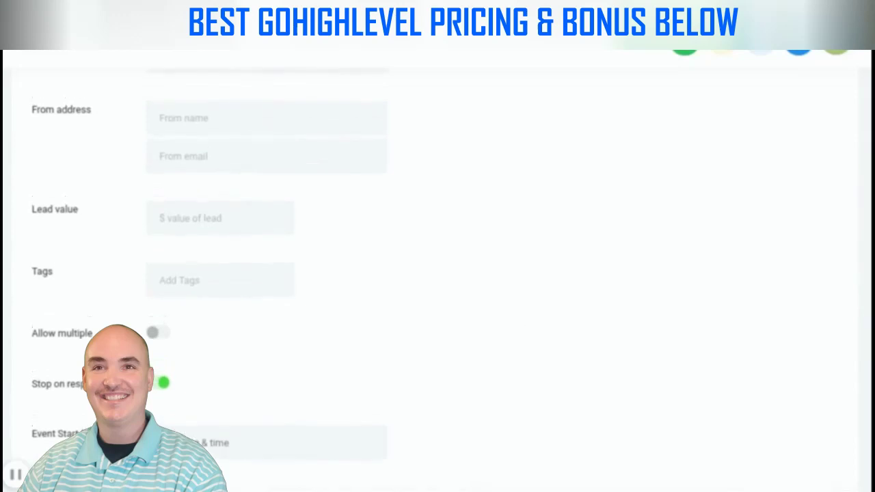
scroll(520, 256, up, 3)
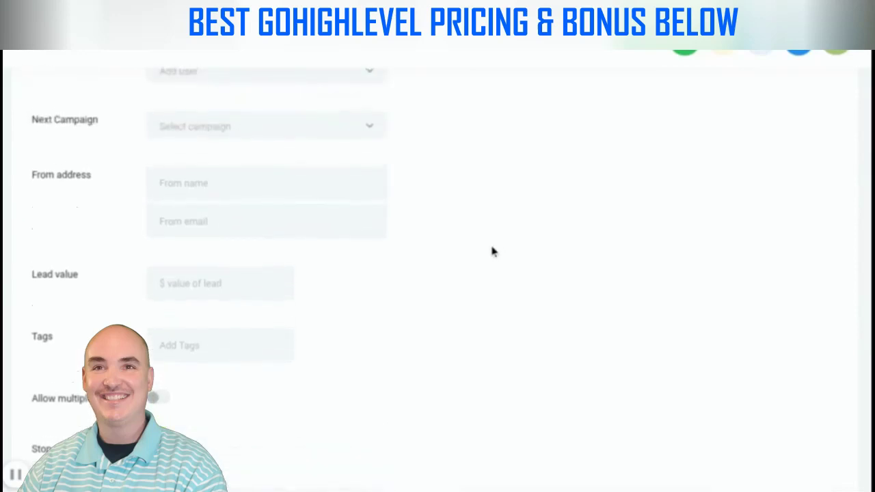
scroll(491, 251, down, 1)
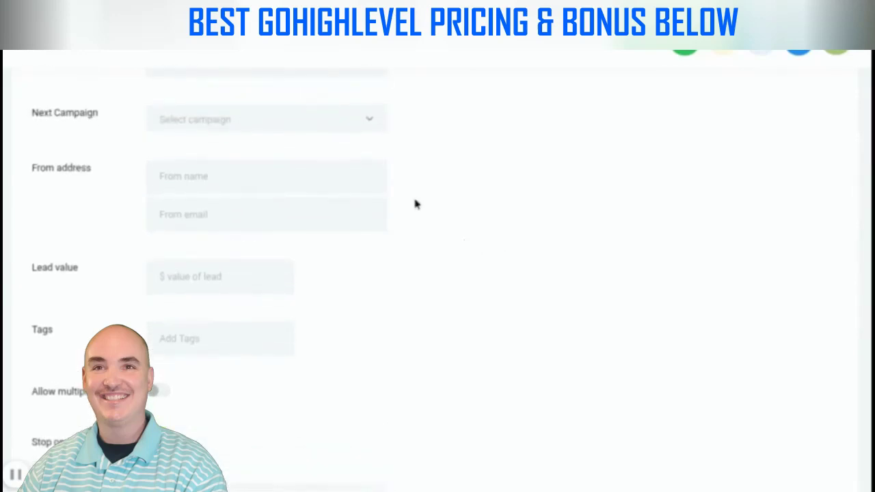
scroll(280, 215, up, 2)
Set the from name to the sender's first name with 'Leads For Locals' and enter the sender's e-mail address
click(201, 271)
text(Ma)
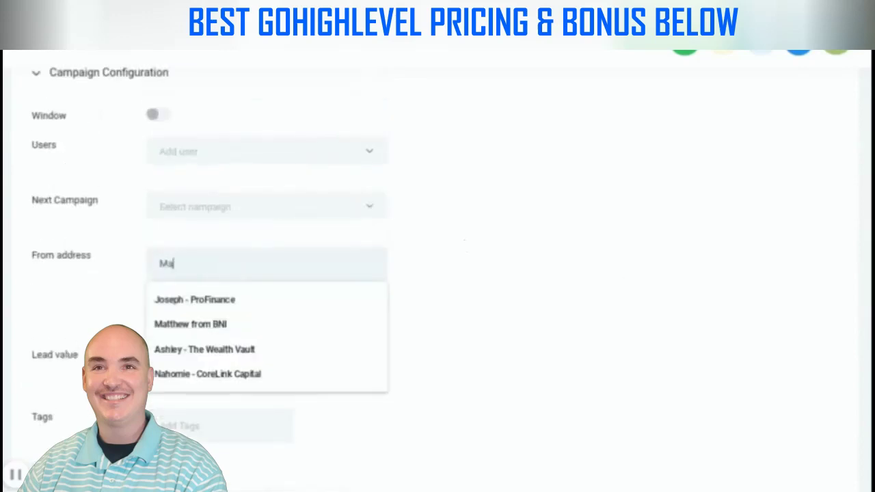
text(tt - Leads)
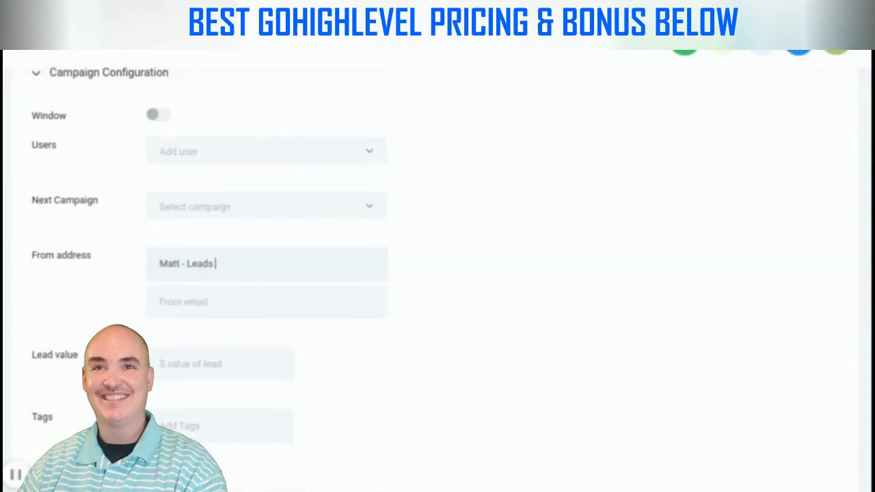
text( For Locals)
click(243, 302)
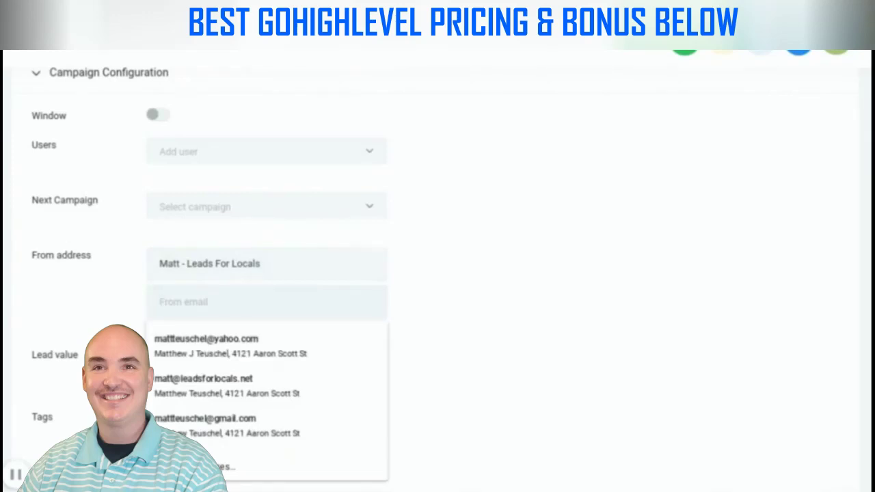
text(matt)
key(ctrl+a)
key(BackSpace)
text(m)
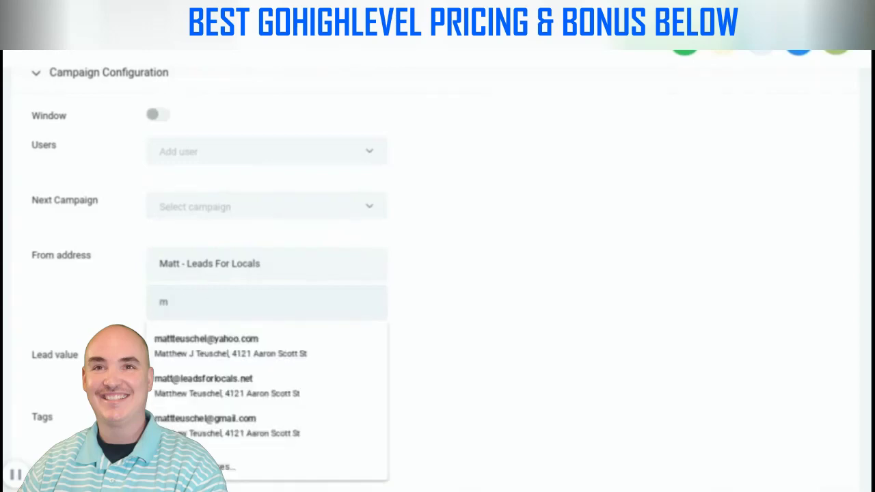
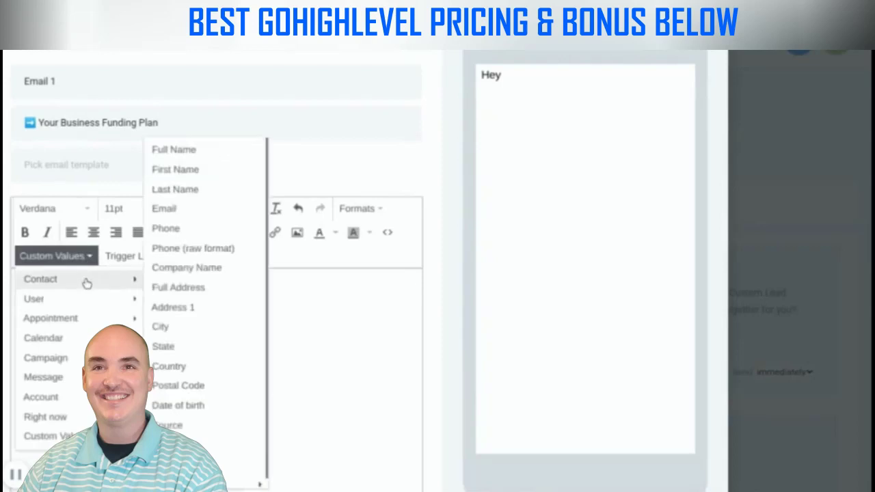
Finish the Email 1 greeting as 'Hey {First Name}!' and save the step
click(171, 168)
text(!)
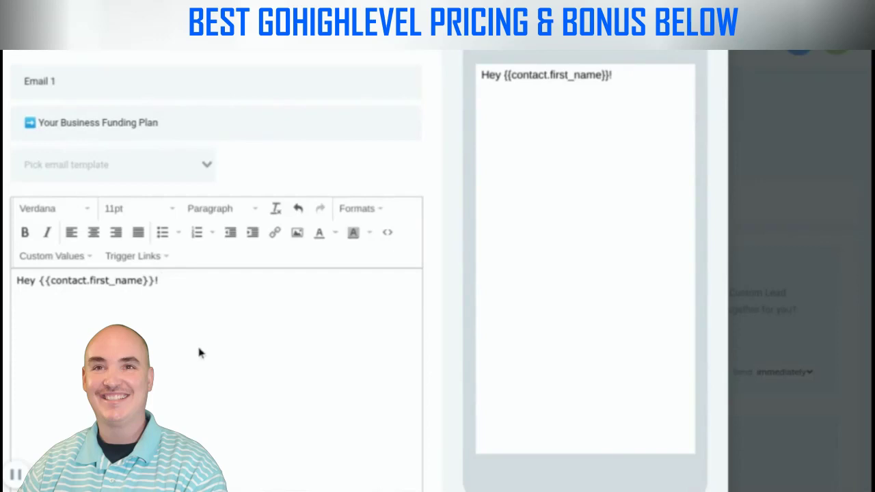
scroll(232, 308, down, 4)
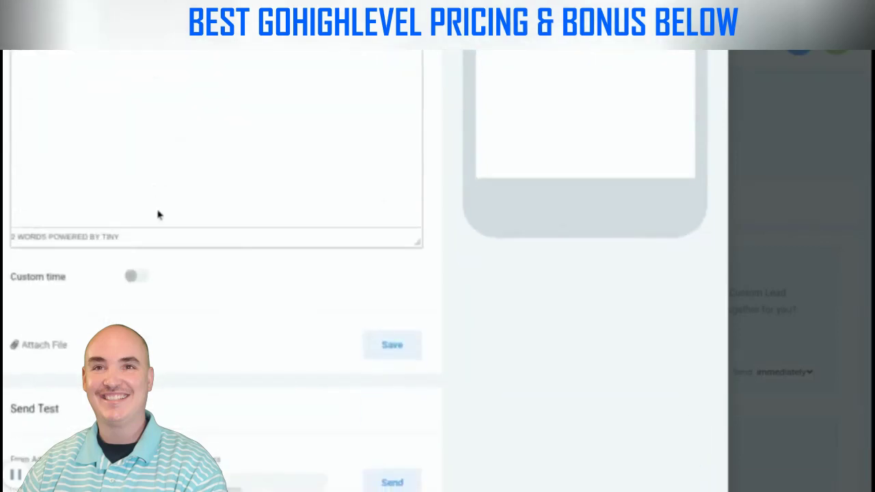
click(392, 348)
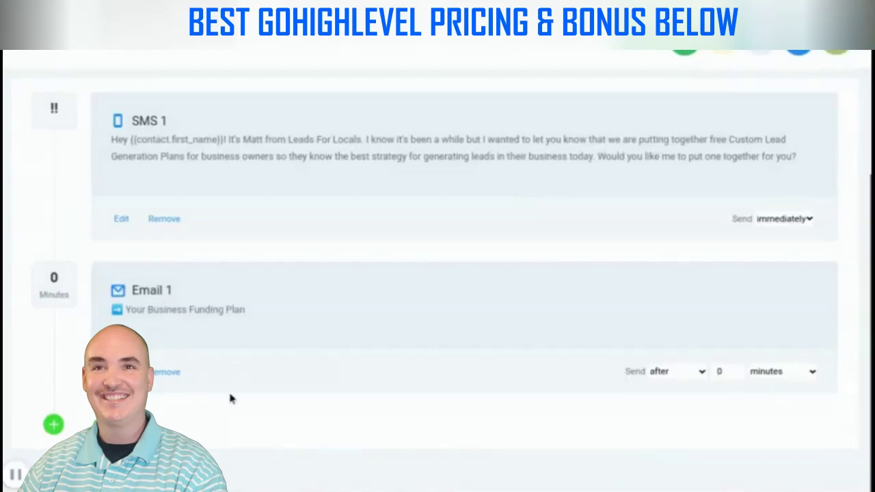
Set Email 1 to send immediately, then begin adding a new campaign event
click(702, 371)
click(677, 391)
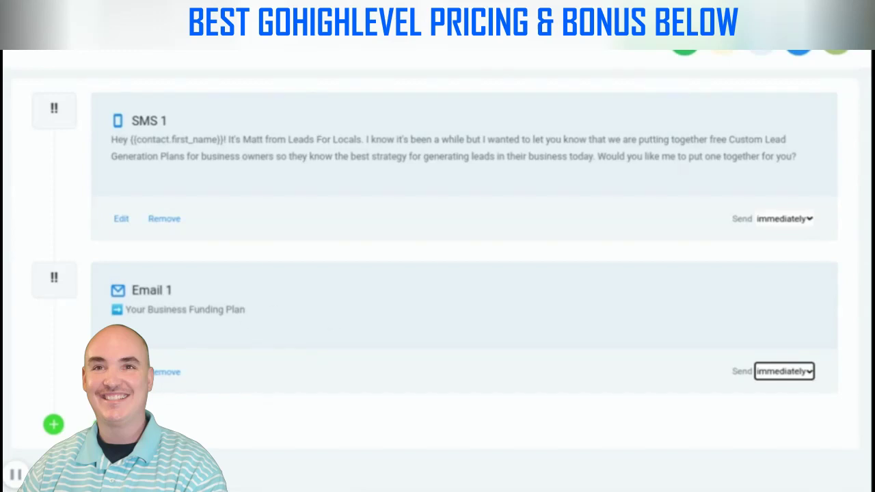
click(123, 424)
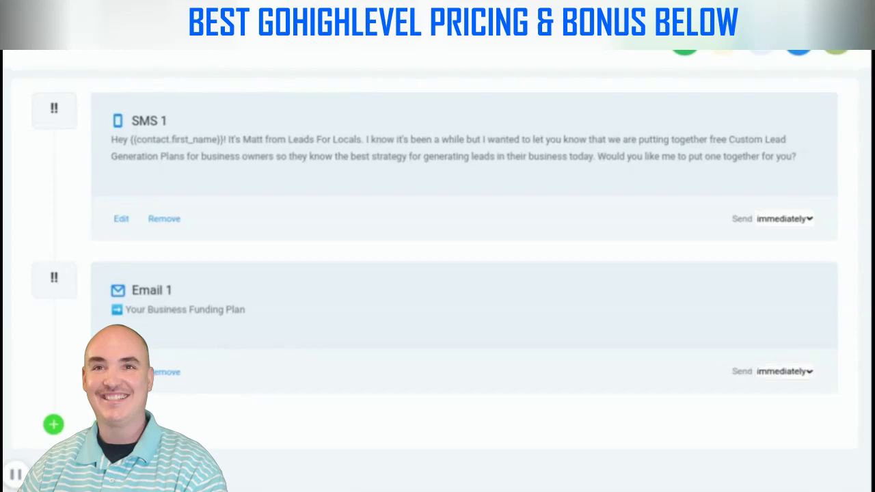
Add an SMS reading 'Hey {First Name}! Didn't hear back so just following up on my last message…'
click(255, 115)
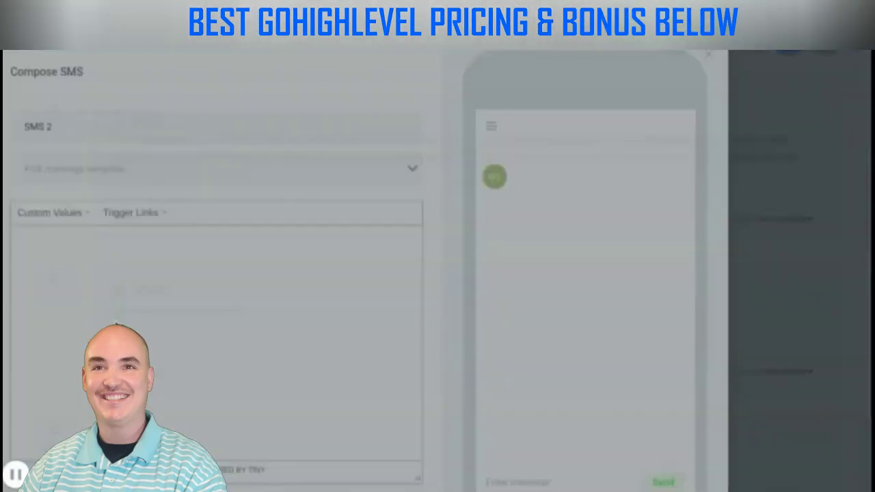
click(113, 260)
text(Hey)
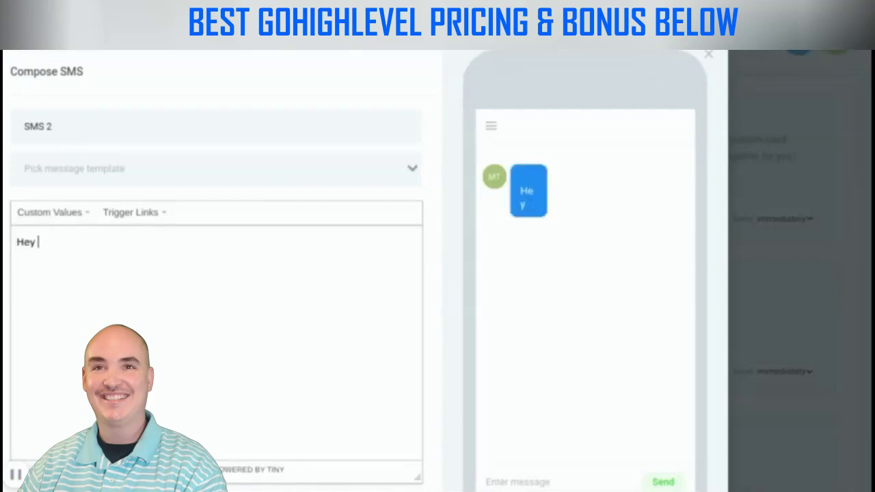
click(50, 212)
mouse_move(58, 240)
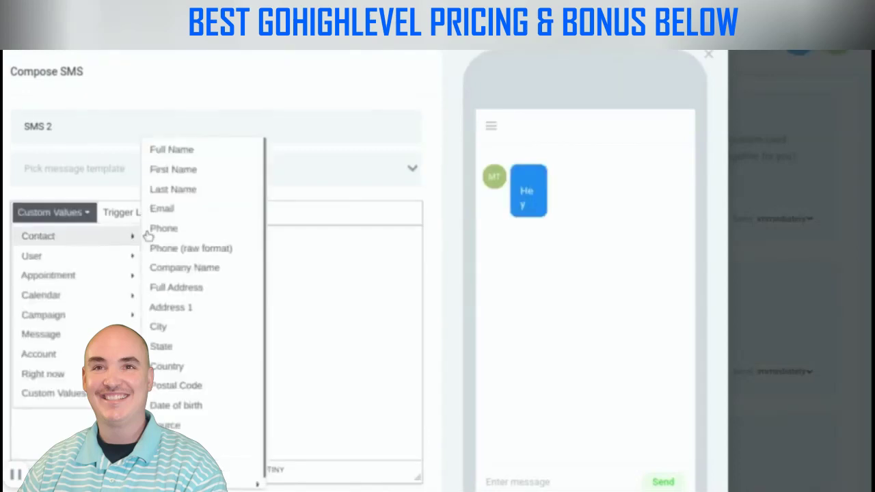
click(166, 170)
text(! D)
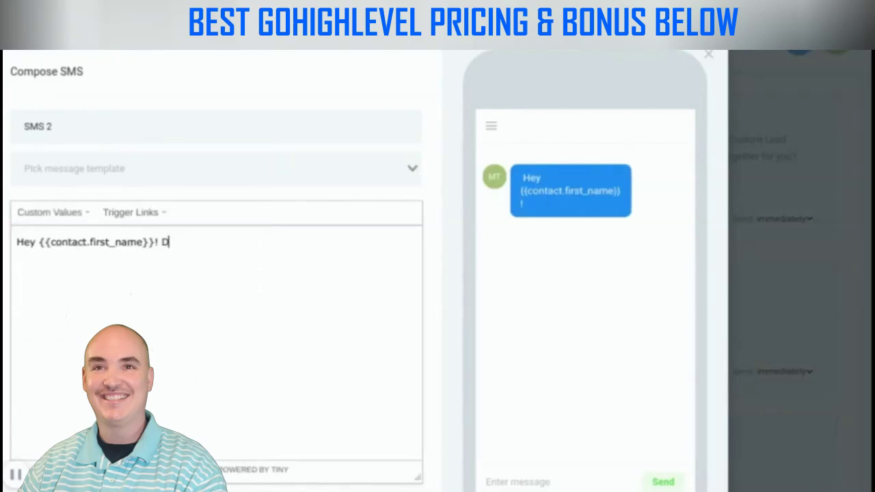
text(idn't hear back so just follo)
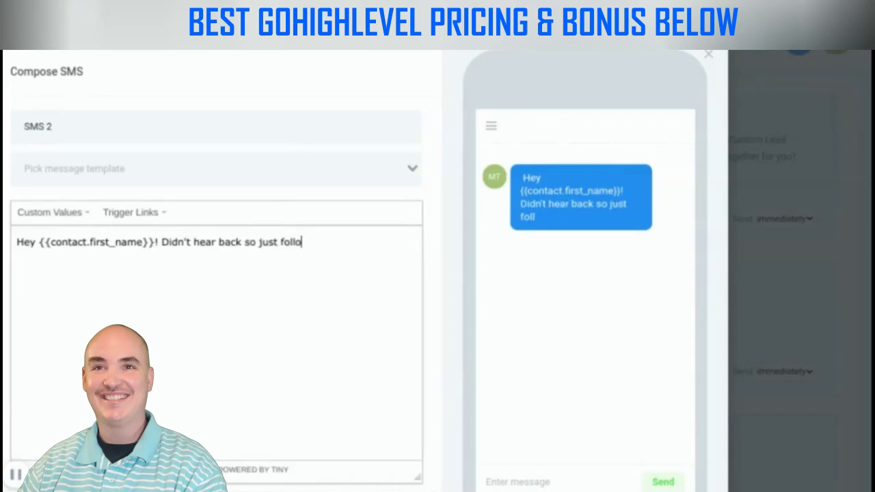
text(wing up on my last message. Would you like me to put together that free custom business funding plan for you?)
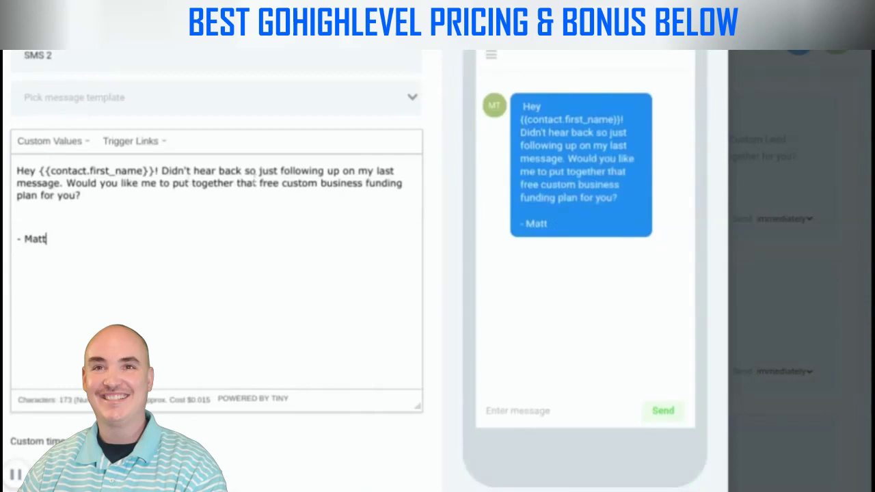
Limit SMS 2 to custom times, Mon–Sat until 07:00 pm, and save it
scroll(156, 328, down, 2)
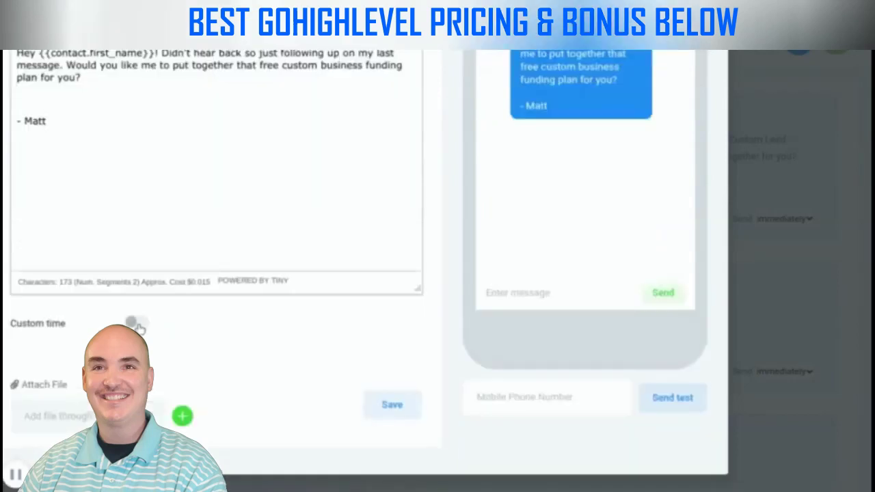
click(140, 326)
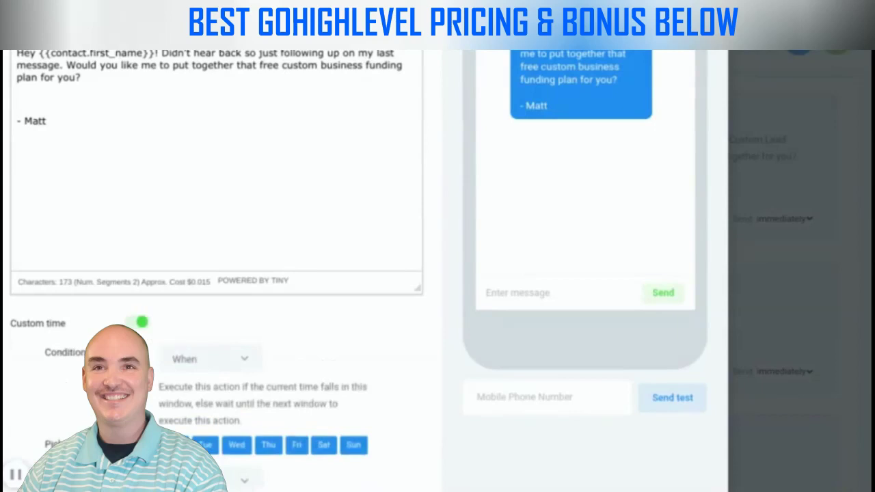
scroll(352, 363, down, 1)
click(353, 365)
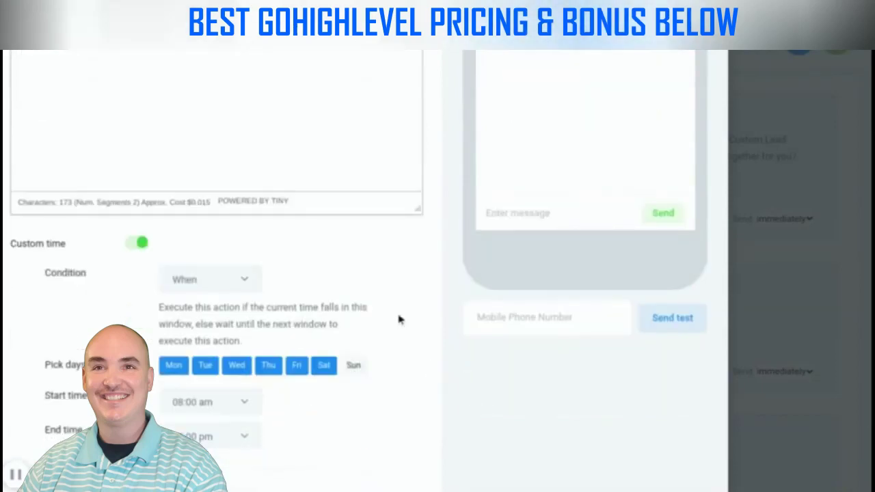
scroll(44, 353, down, 1)
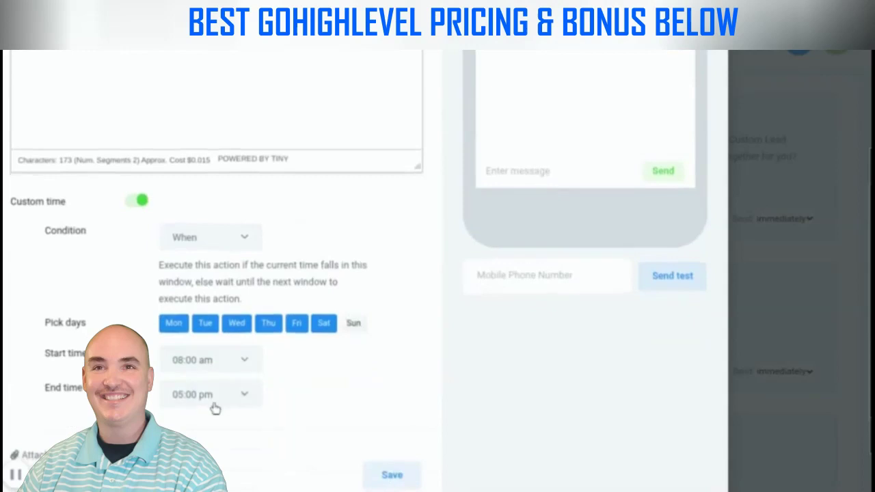
click(213, 406)
scroll(234, 297, down, 3)
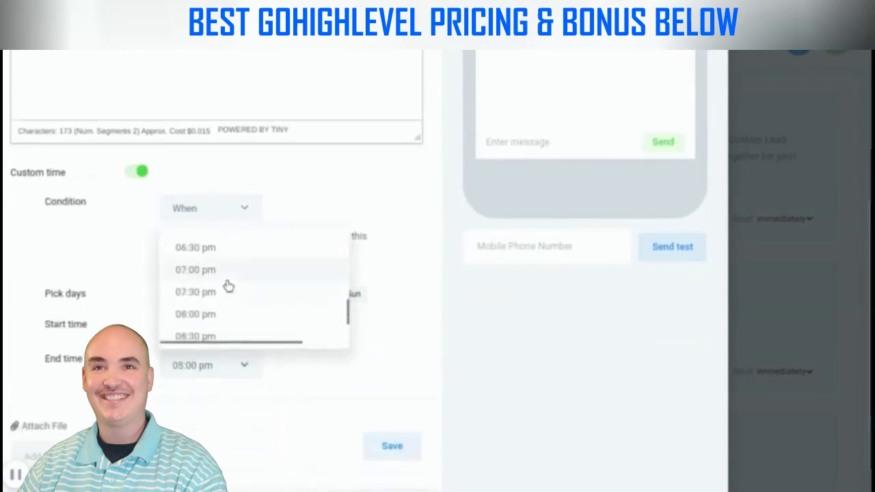
click(215, 271)
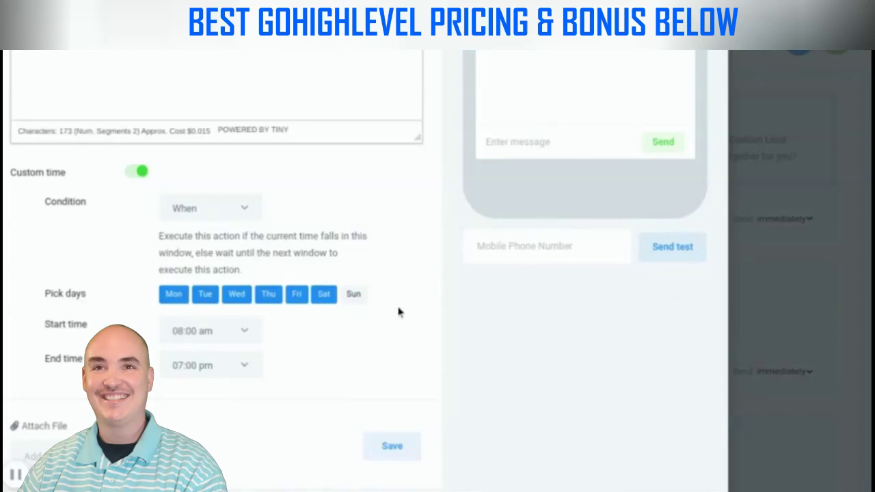
click(388, 452)
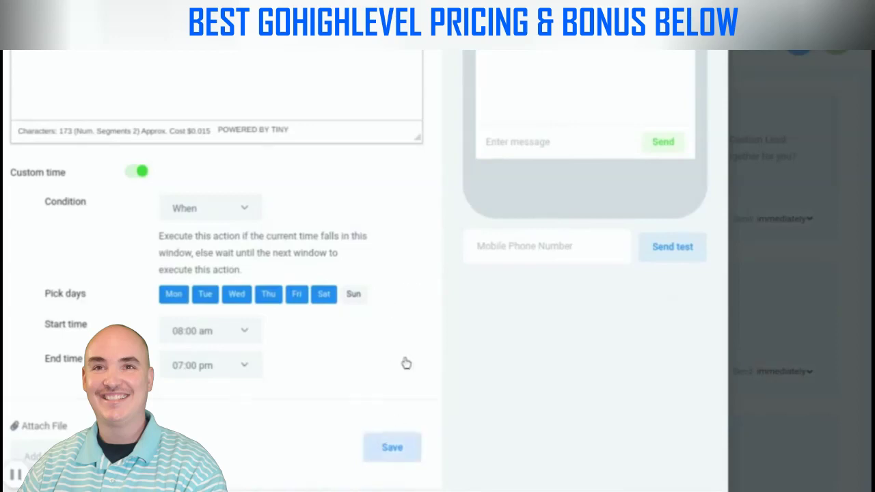
scroll(368, 336, down, 3)
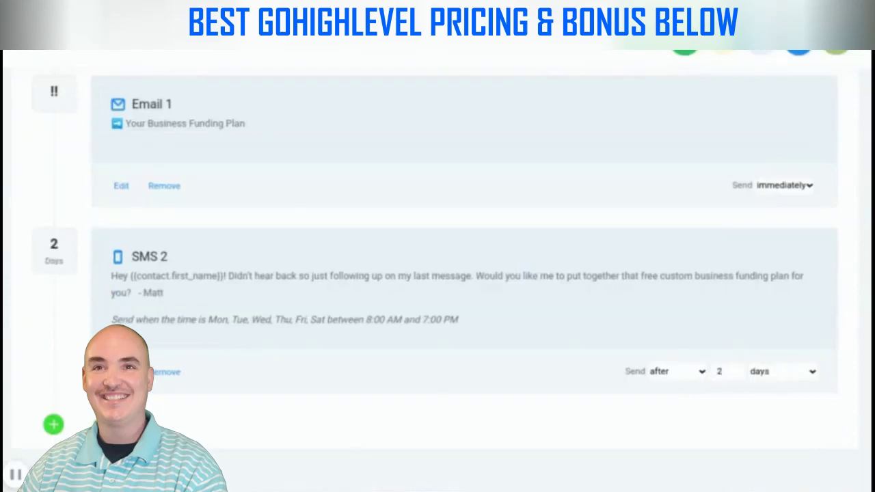
Add an email event with subject 'RE: ➡️ Your Custom Business Funding Plan' and save it
click(53, 424)
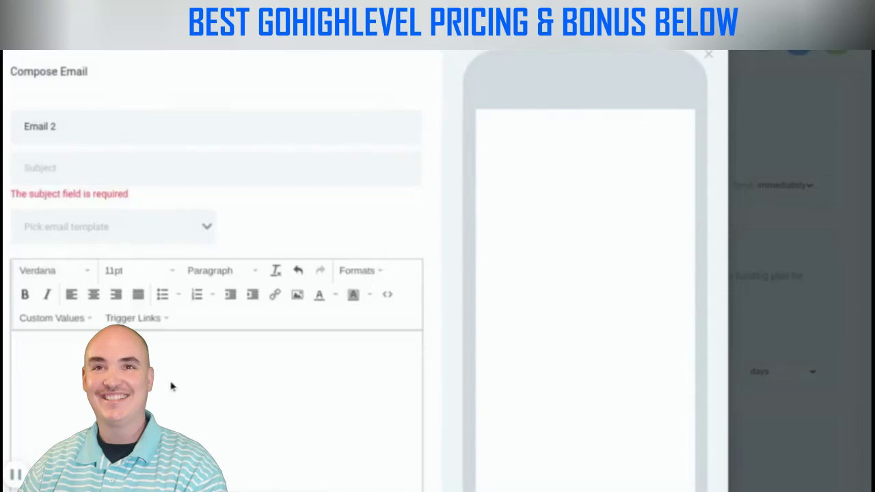
click(83, 168)
text(RE)
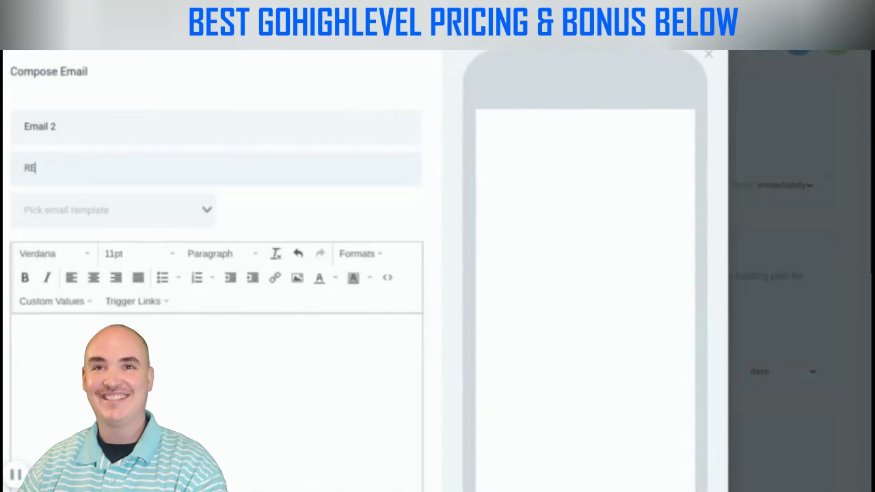
text(:)
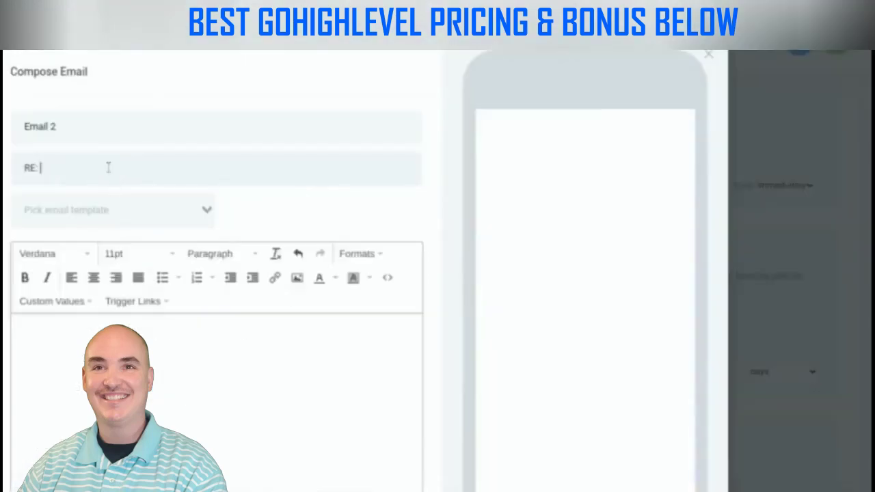
text(➡️)
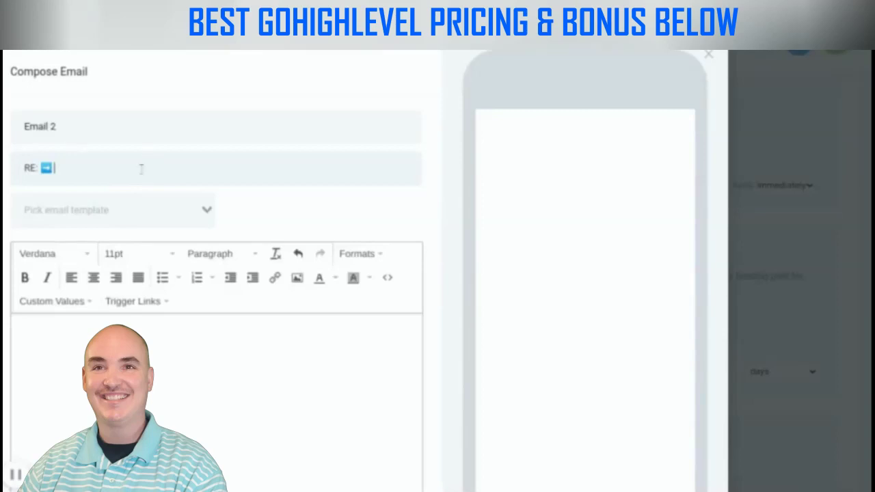
text(Your Custom Business Funding Plan)
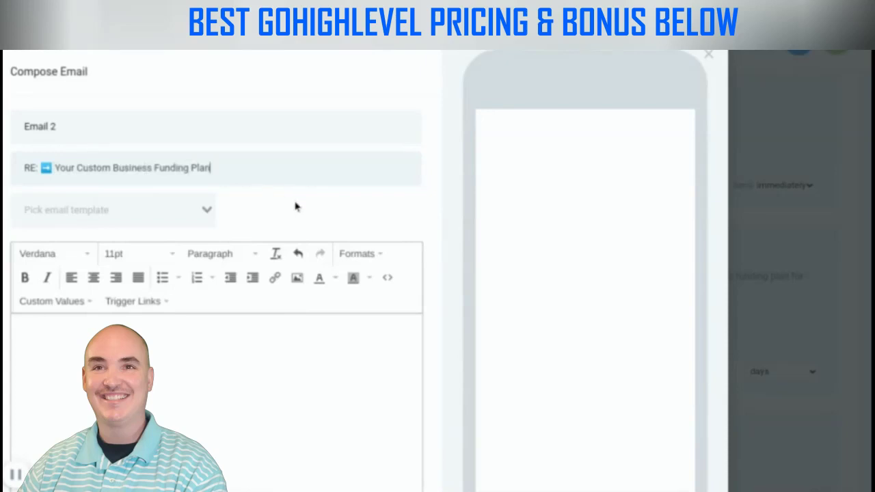
scroll(275, 207, down, 1)
click(84, 264)
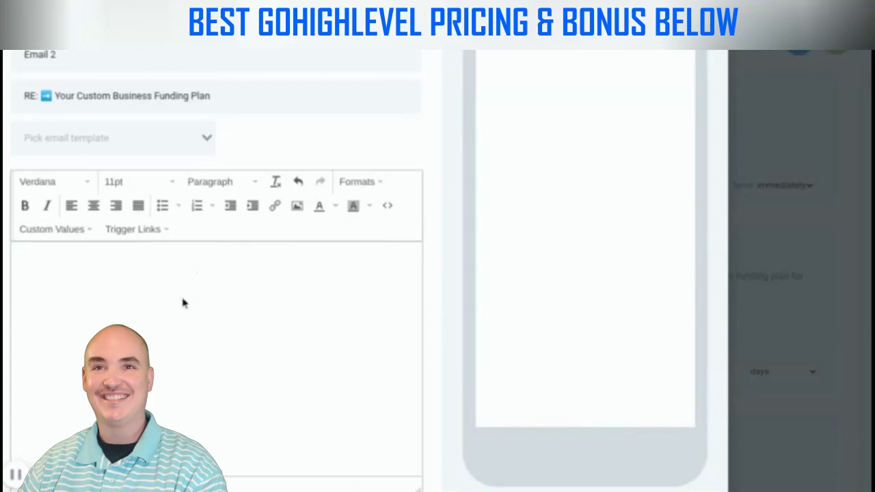
scroll(185, 299, down, 3)
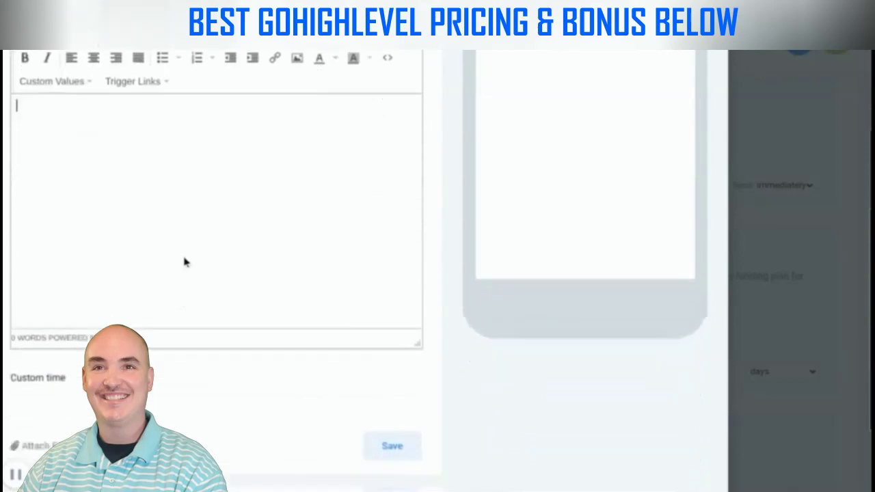
scroll(184, 262, down, 3)
click(391, 273)
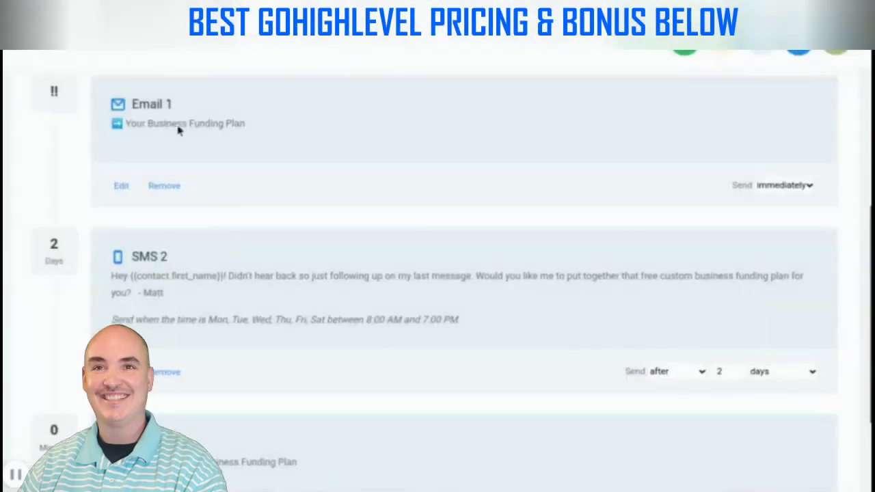
Set Email 2 to send 2 days after the previous step
scroll(291, 293, down, 3)
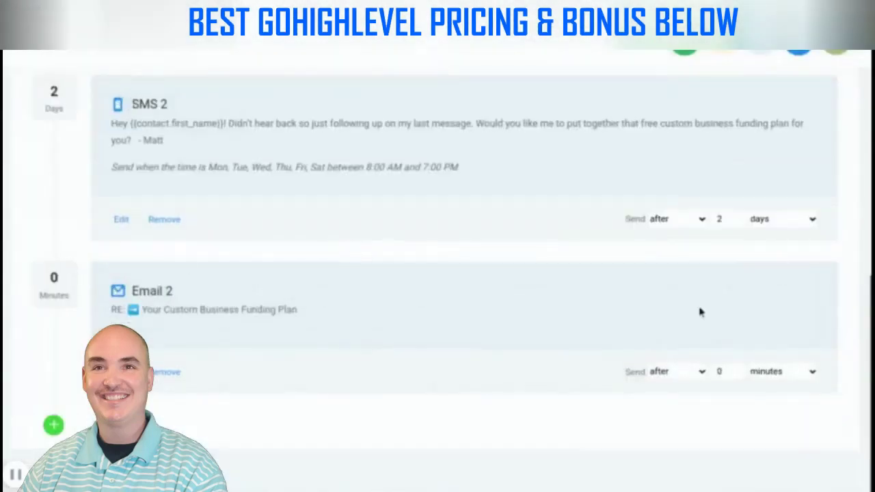
double_click(726, 369)
text(2)
click(811, 371)
click(760, 438)
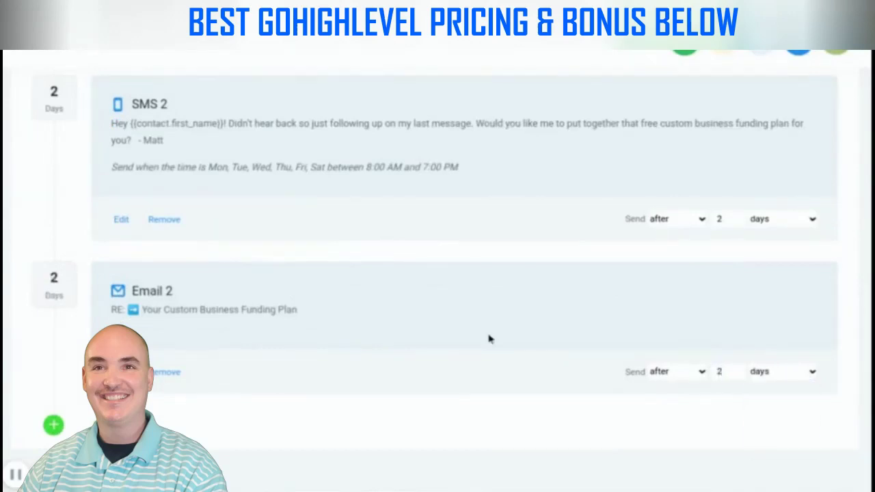
Switch the campaign status to Published, then back to Draft
scroll(488, 338, up, 10)
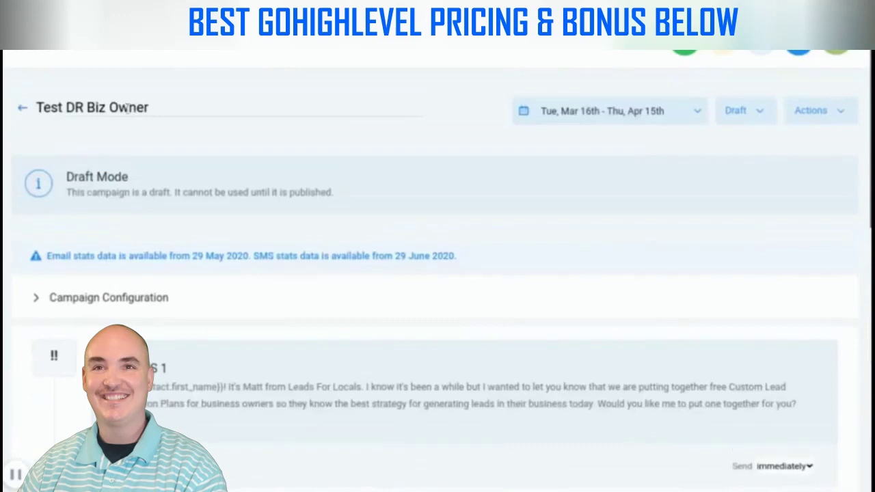
click(758, 111)
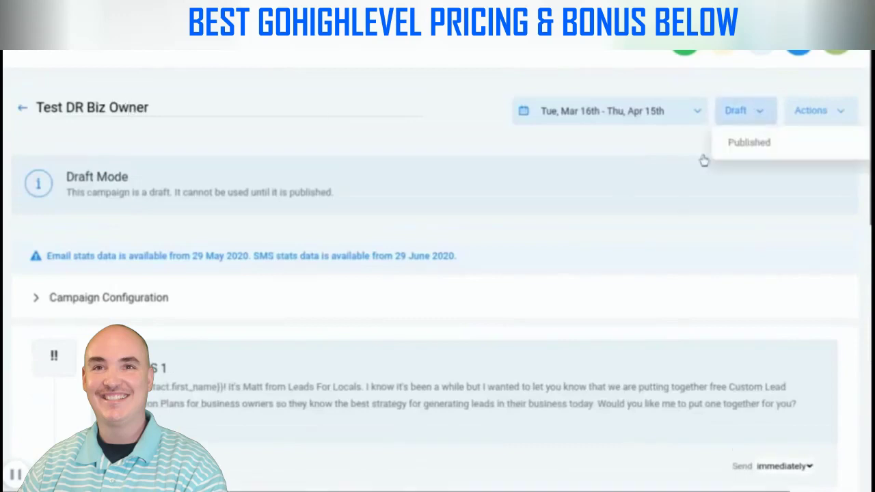
click(742, 144)
click(746, 113)
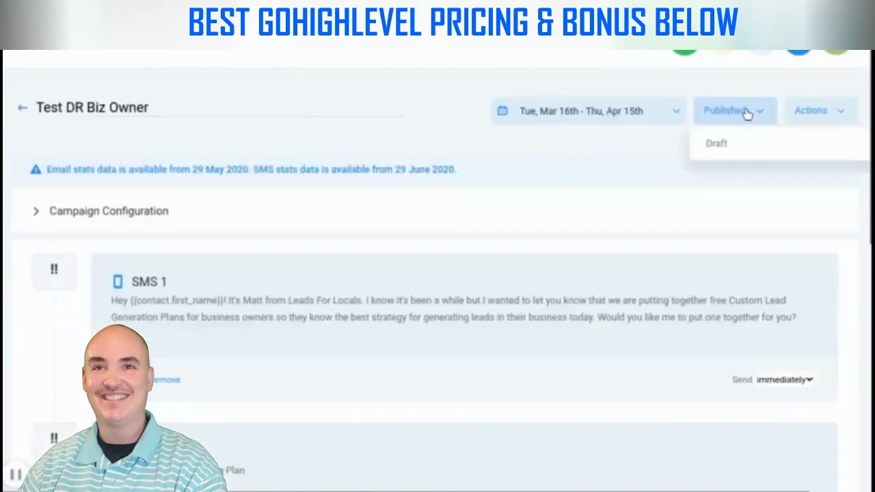
click(727, 145)
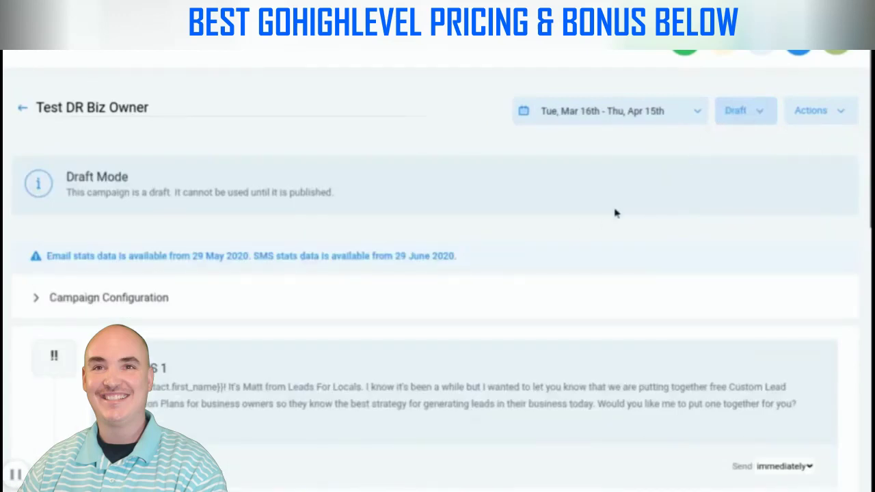
scroll(609, 248, down, 3)
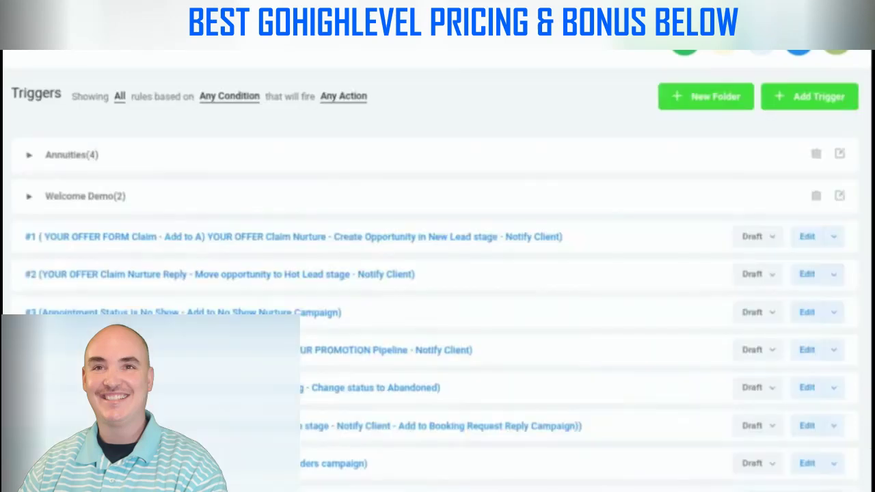
Create a new triggers folder named 'Test DR'
click(724, 108)
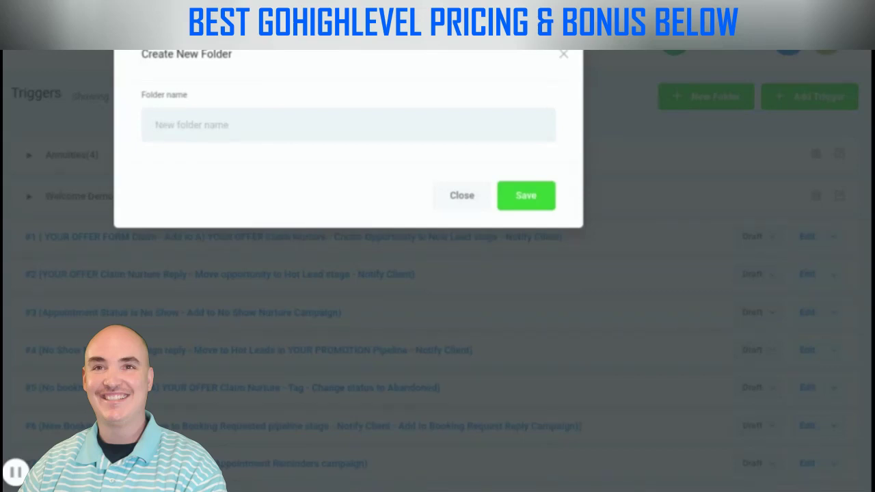
text(t DR)
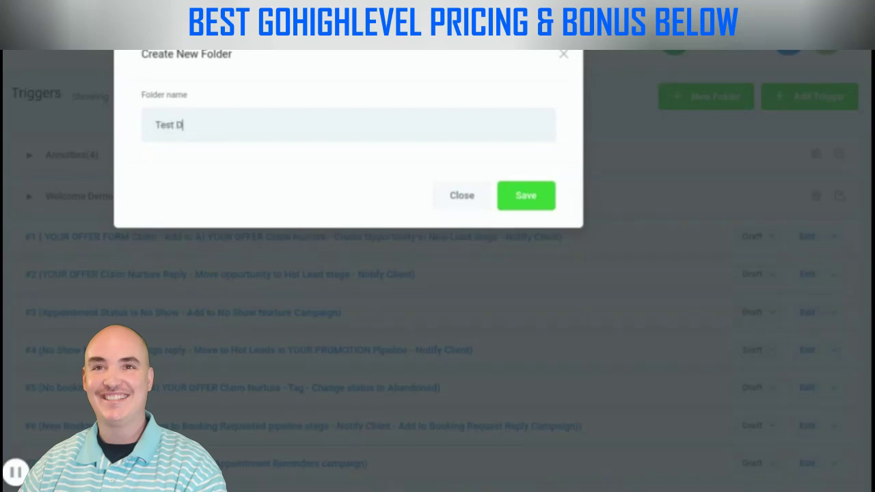
click(540, 196)
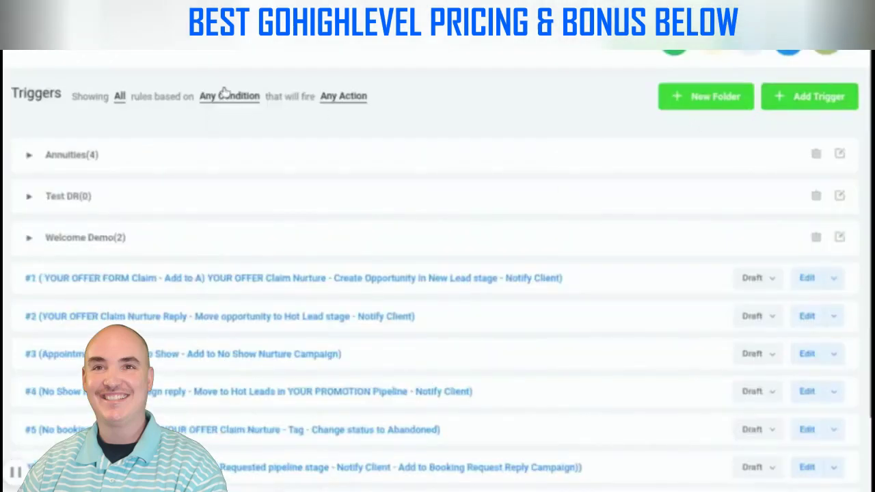
Create a trigger named 'TEst Campaign Removal' in the Test DR folder
click(825, 102)
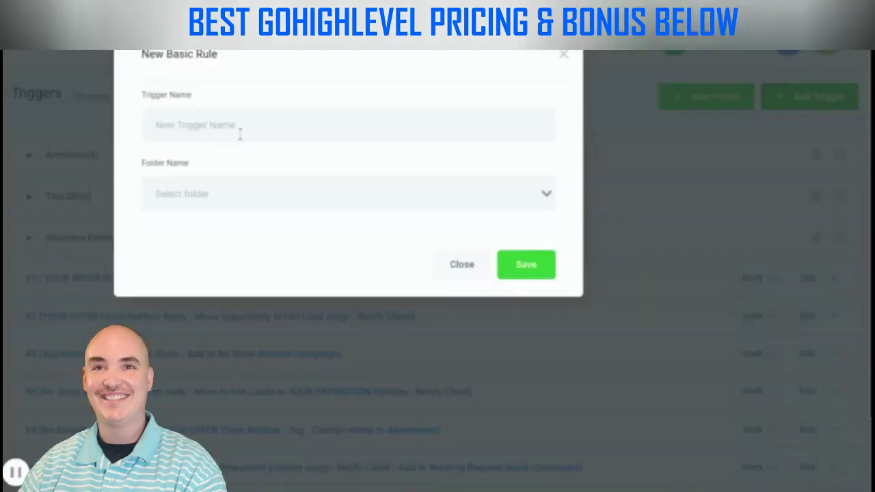
text(TEs)
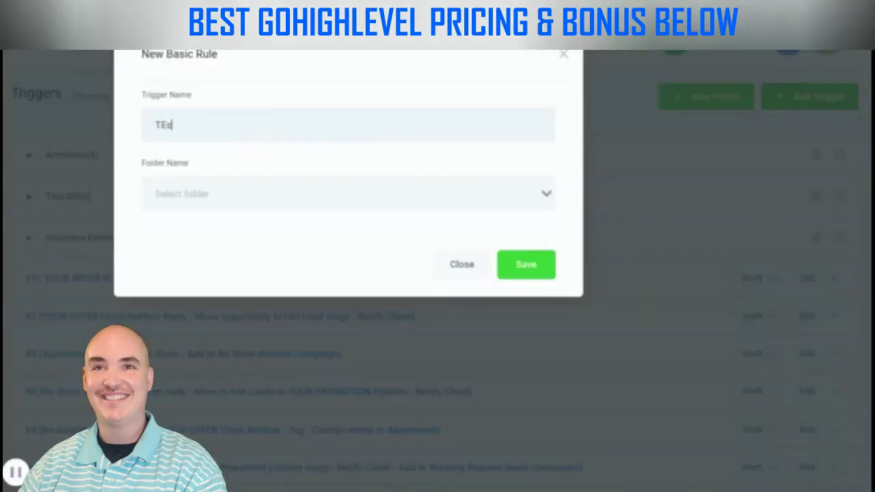
text(t Campaign Removal)
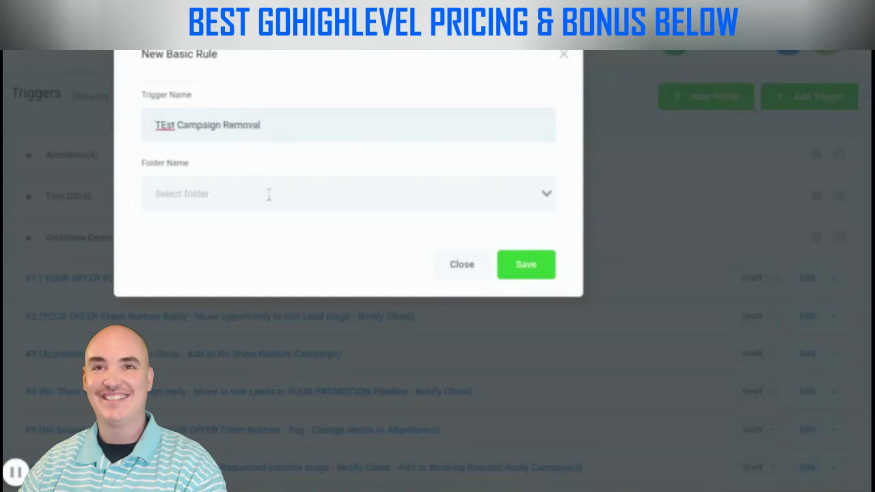
click(273, 197)
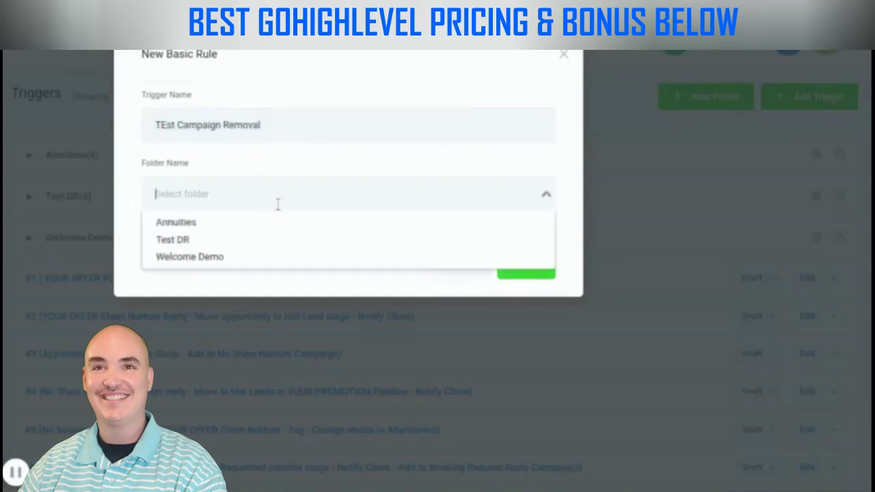
click(236, 238)
click(517, 266)
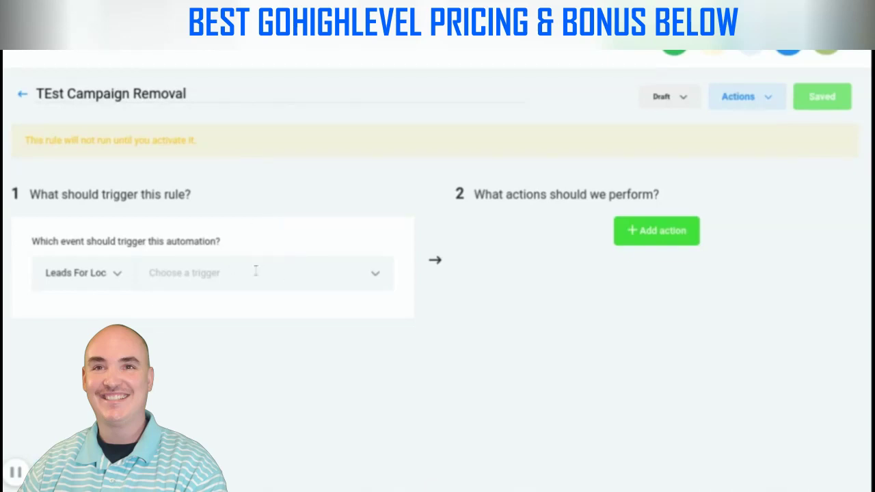
Trigger it on Customer Replied, filtered to replies to Test Dr Campaign
click(219, 273)
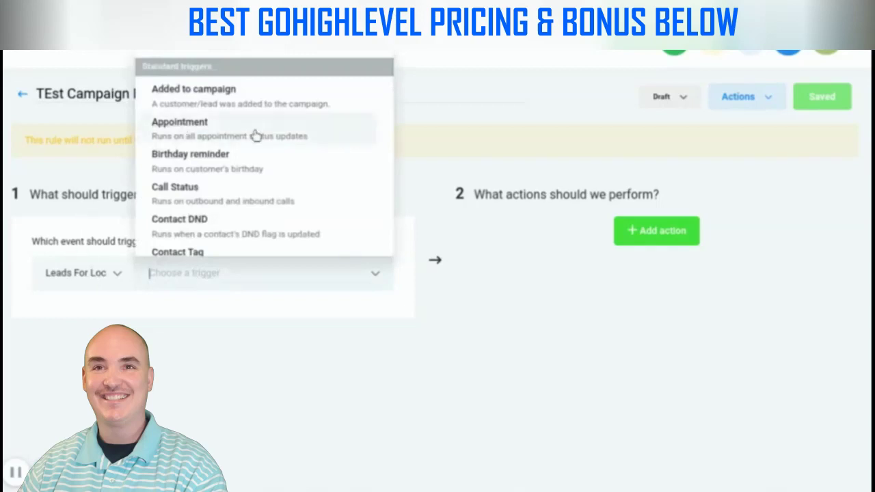
scroll(260, 140, down, 3)
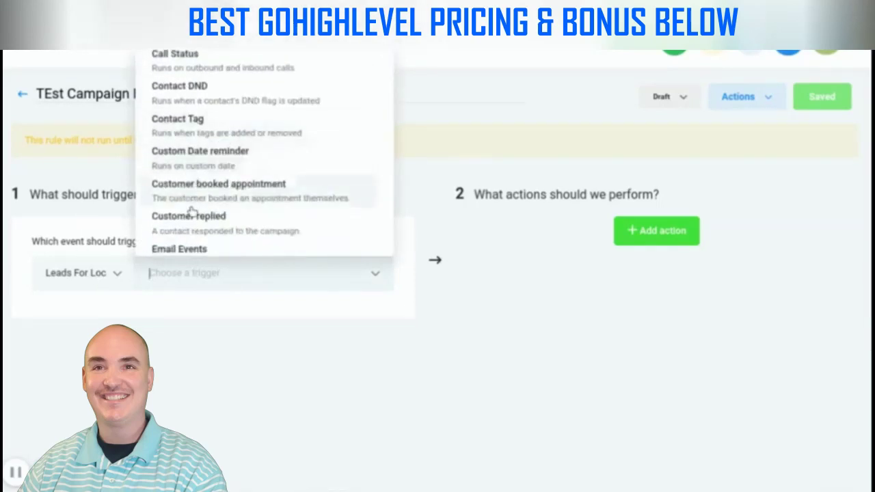
click(195, 219)
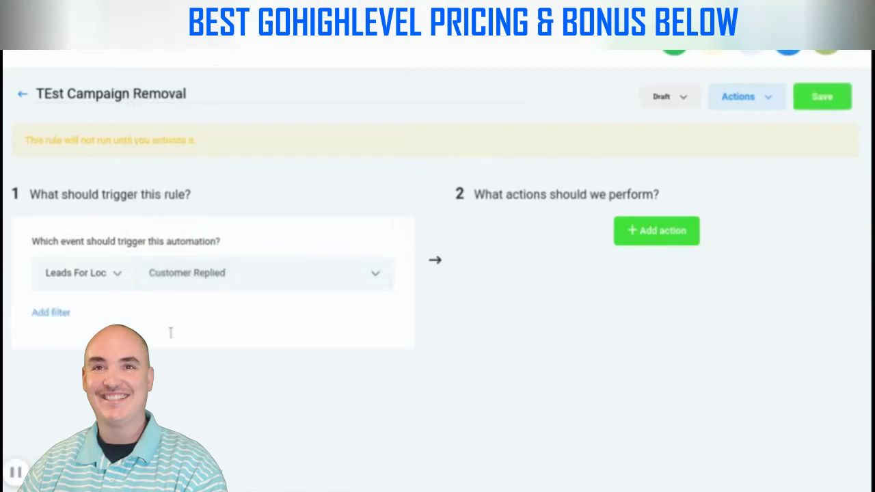
click(63, 319)
click(68, 343)
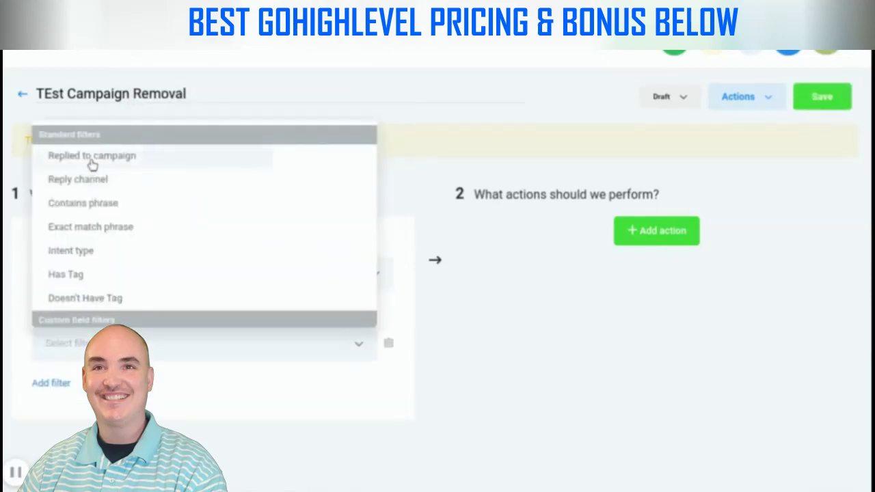
click(93, 162)
click(259, 342)
scroll(306, 220, down, 3)
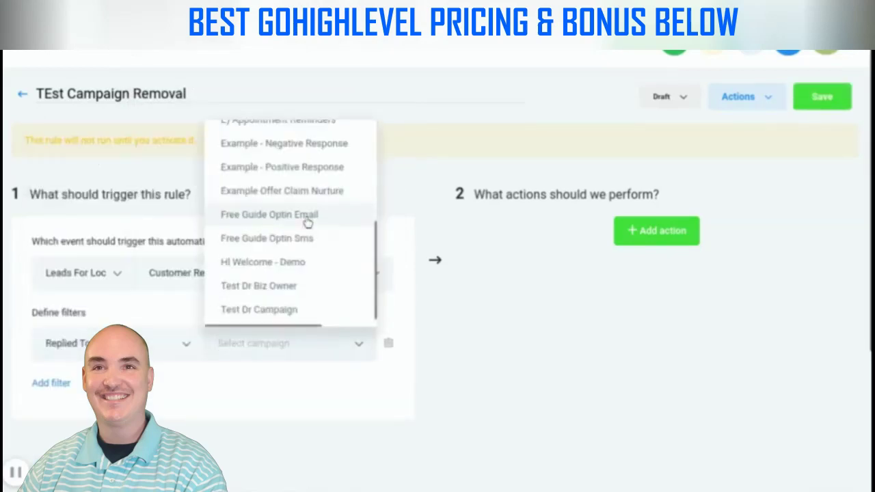
click(282, 310)
Add a Remove From All Campaigns action, save the rule and activate it
click(646, 236)
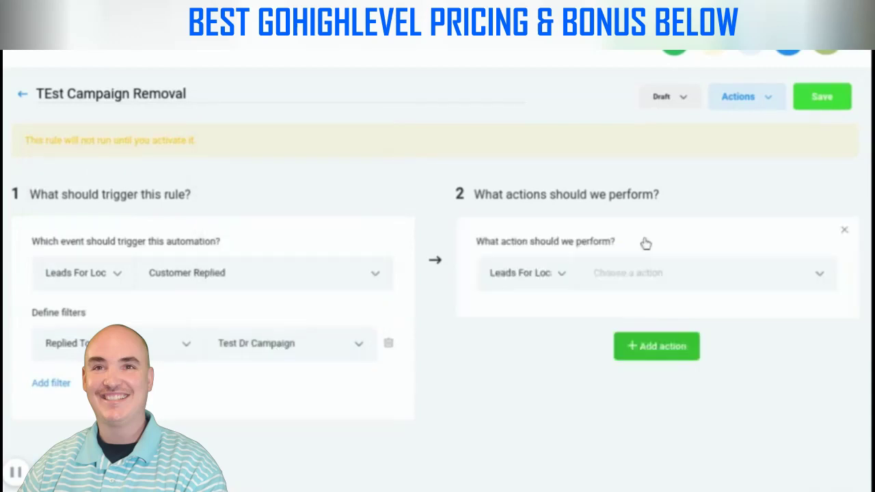
click(630, 275)
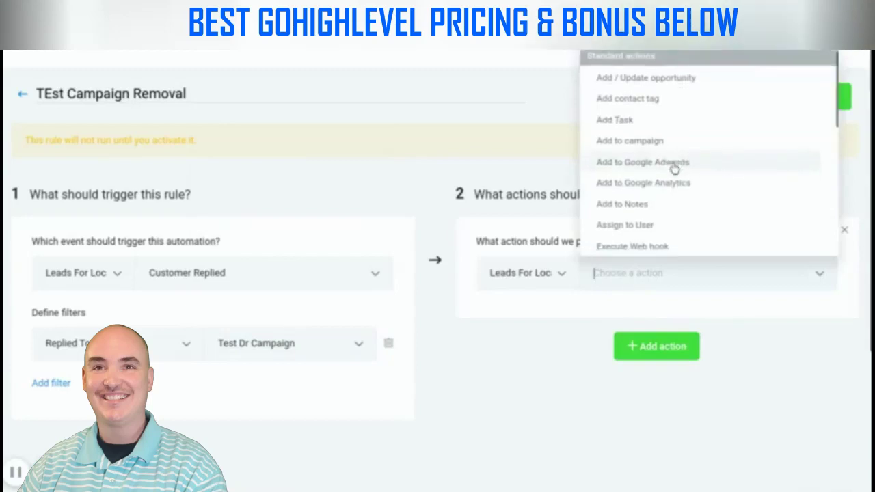
scroll(674, 168, down, 2)
scroll(674, 168, down, 2)
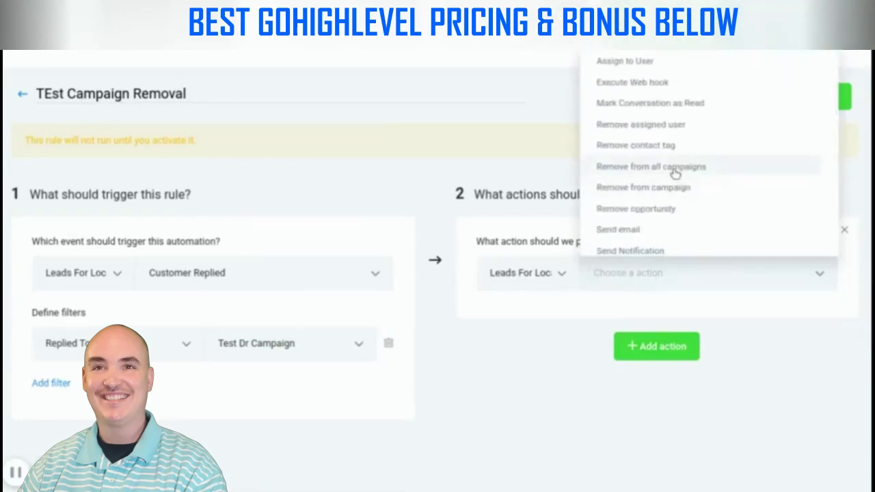
click(674, 171)
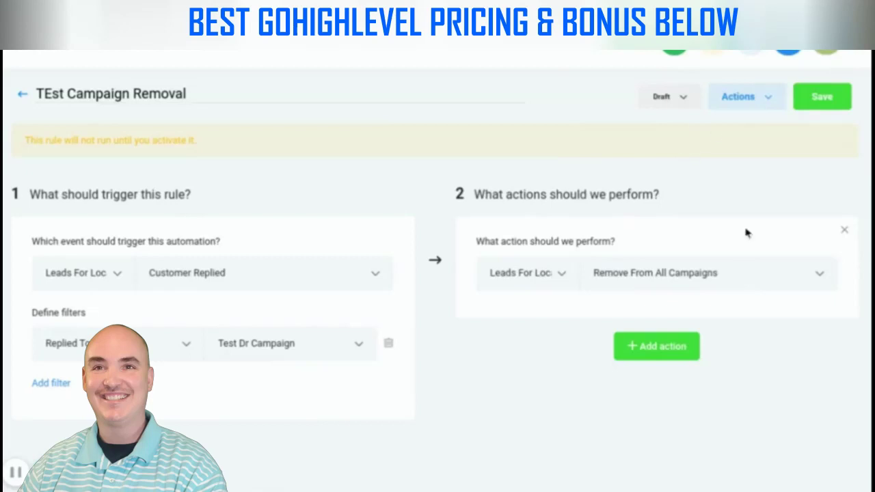
click(824, 106)
click(694, 99)
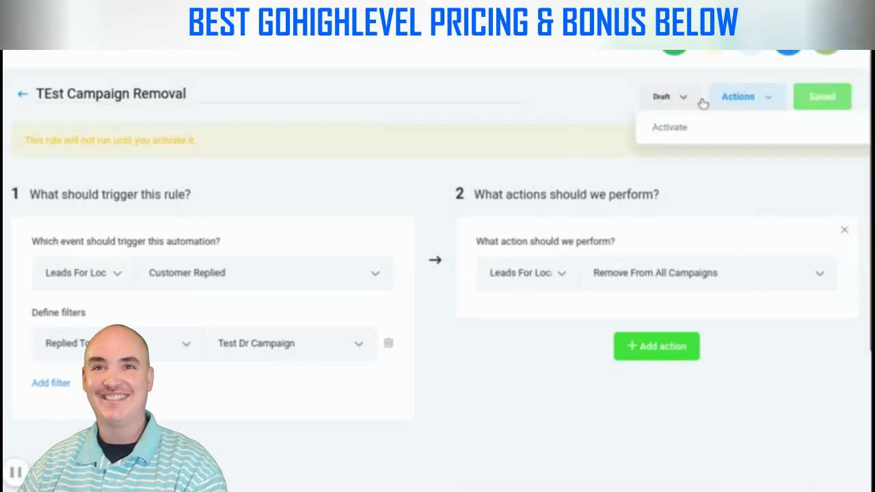
click(670, 136)
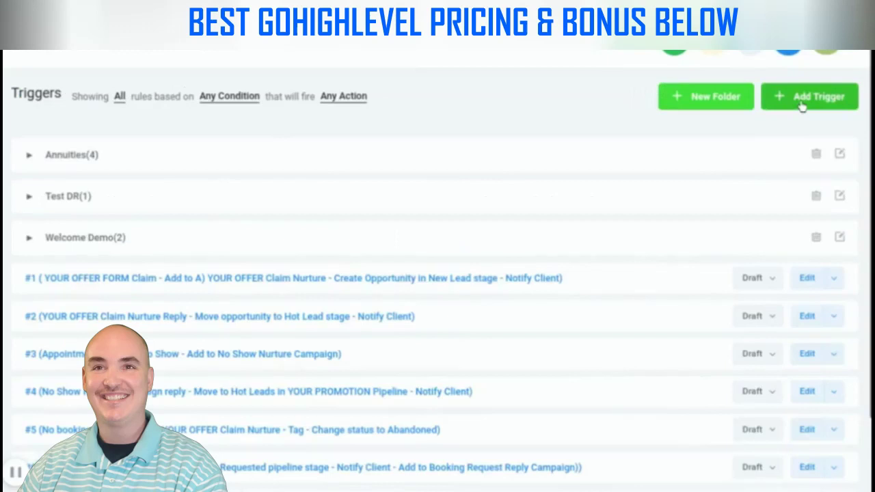
Create a trigger named 'TEST DR Negative Response' in the Test DR folder
click(799, 102)
click(272, 130)
text(TEST)
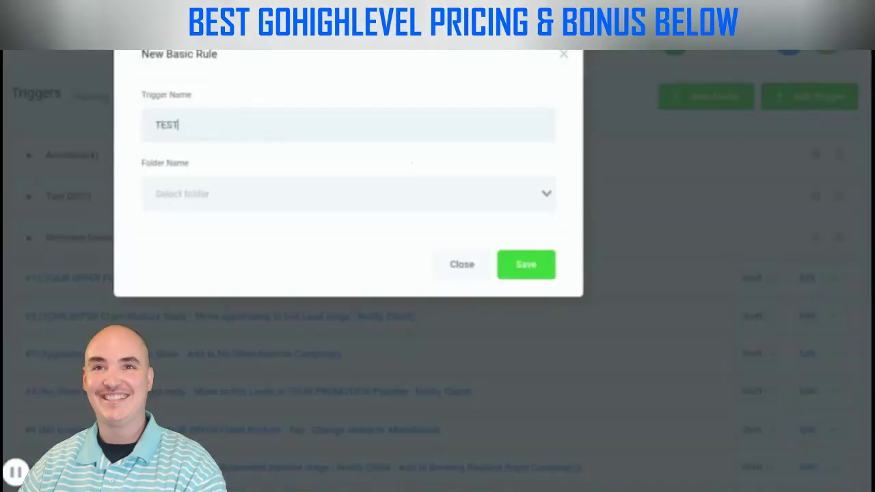
text( DR Negative Response)
click(191, 194)
click(190, 239)
click(547, 274)
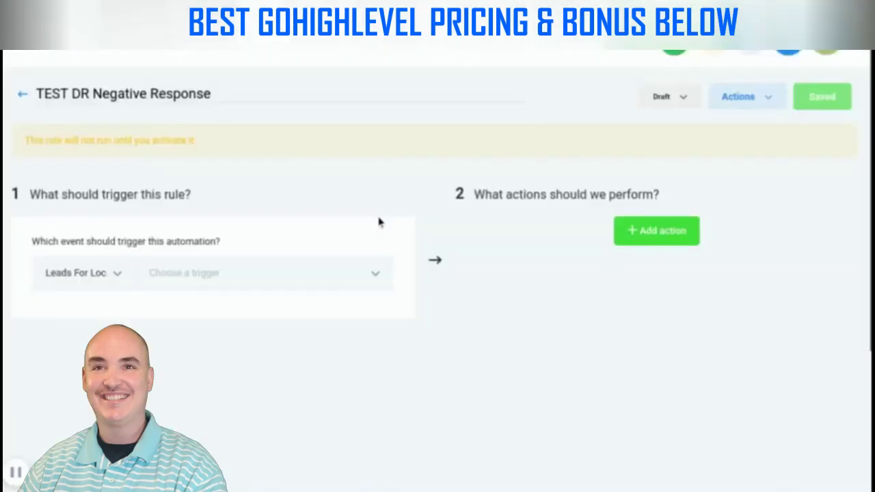
Trigger it on Customer Replied, filtered to replies to Test Dr Campaign
click(220, 275)
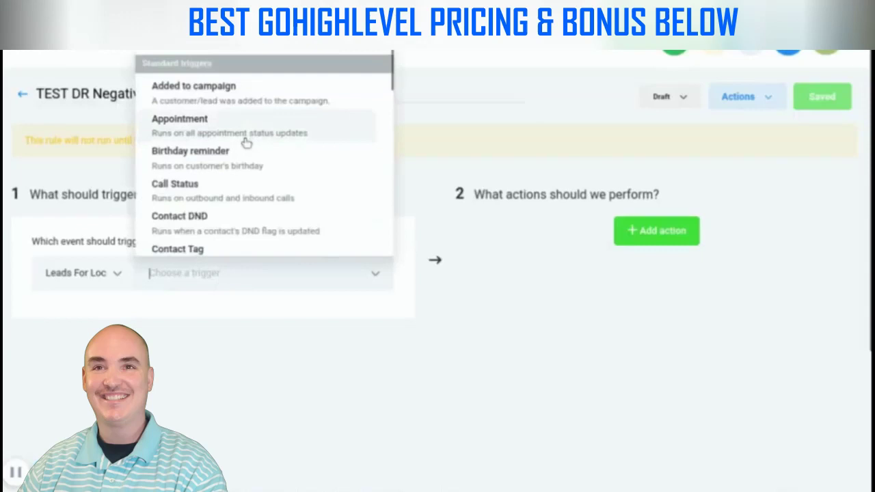
scroll(247, 141, down, 2)
scroll(246, 141, down, 2)
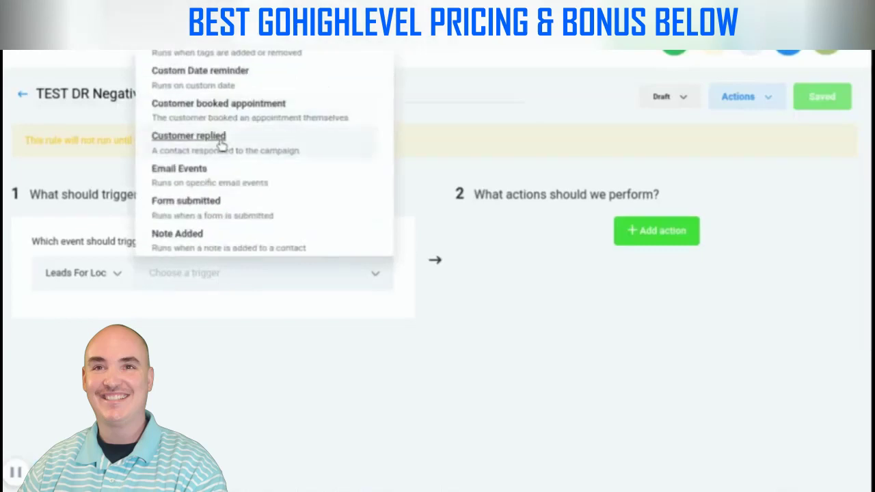
click(221, 141)
click(109, 164)
click(247, 343)
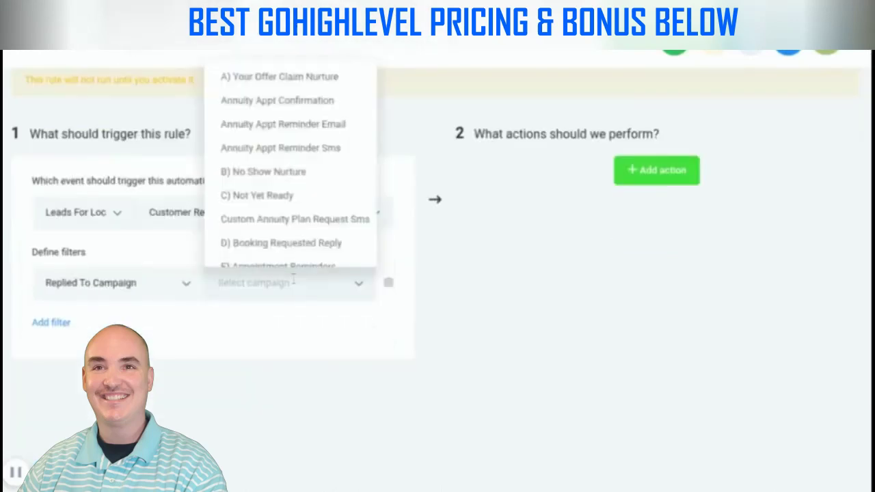
scroll(280, 225, down, 3)
click(283, 250)
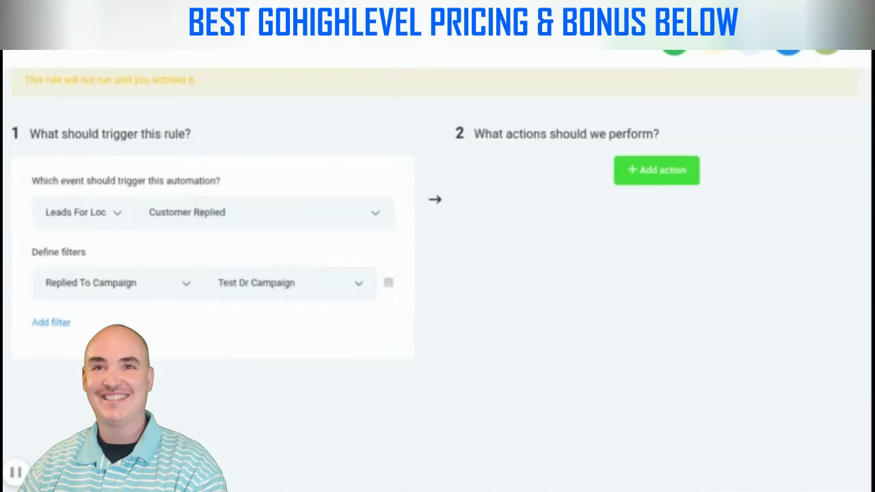
Add an Intent Type filter matching Negative/no replies and start an action
click(60, 323)
click(140, 324)
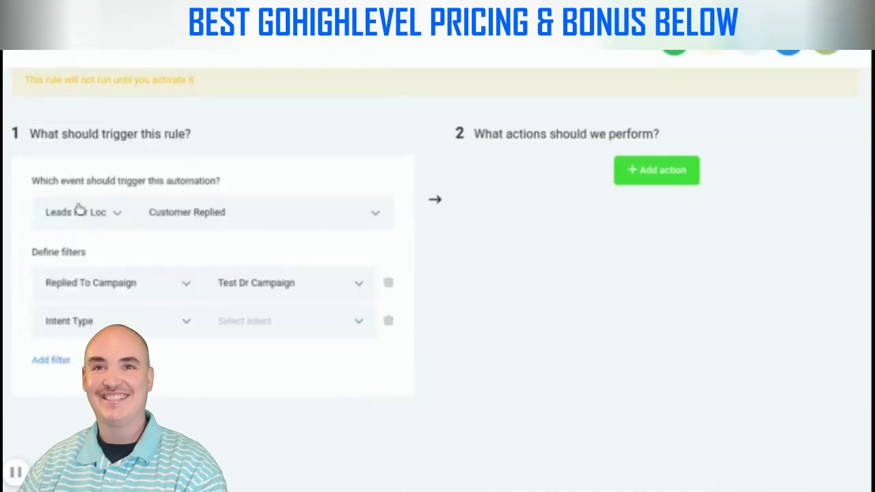
click(78, 204)
click(267, 319)
click(268, 384)
click(639, 164)
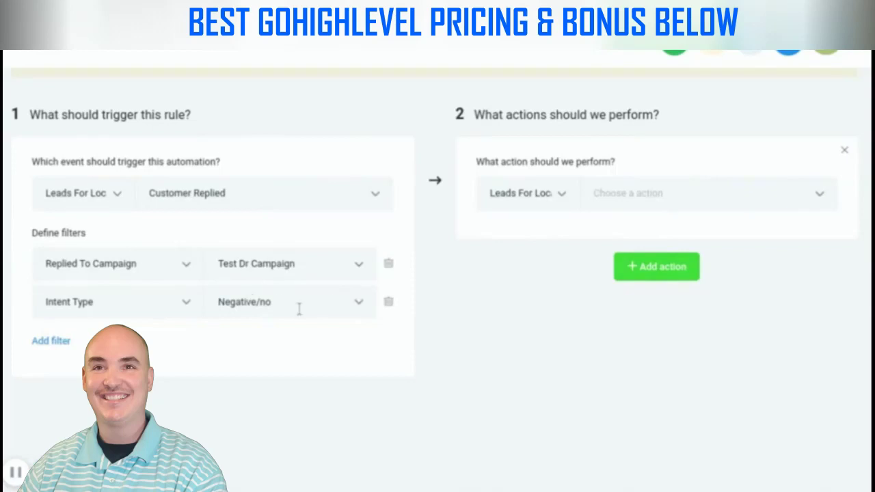
Add a Contains Phrase filter for 'Remove / No / Stop / Not Interested'
click(51, 341)
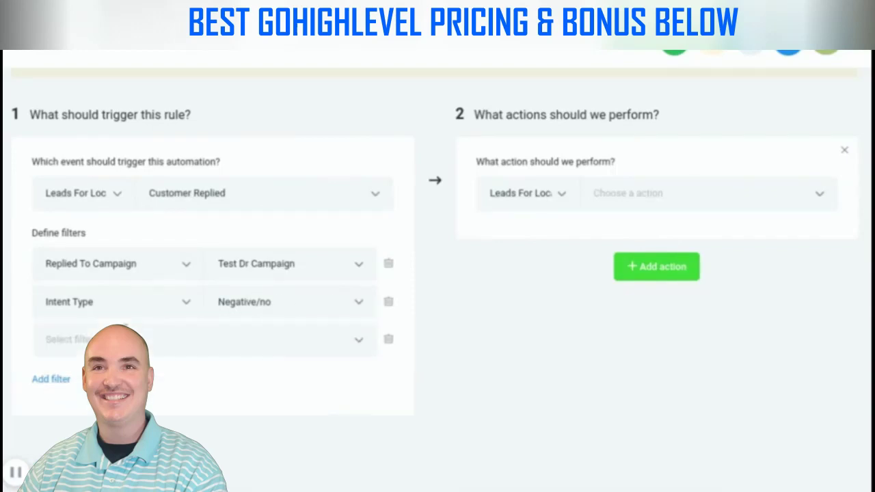
click(46, 340)
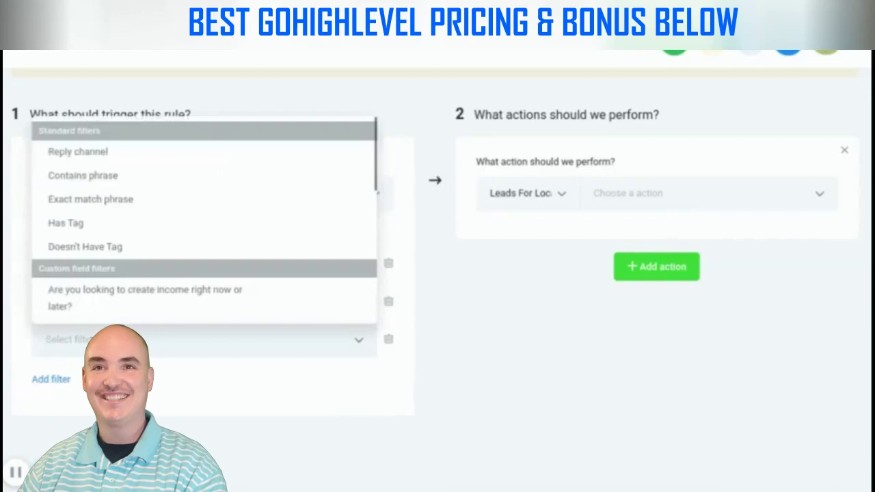
click(82, 176)
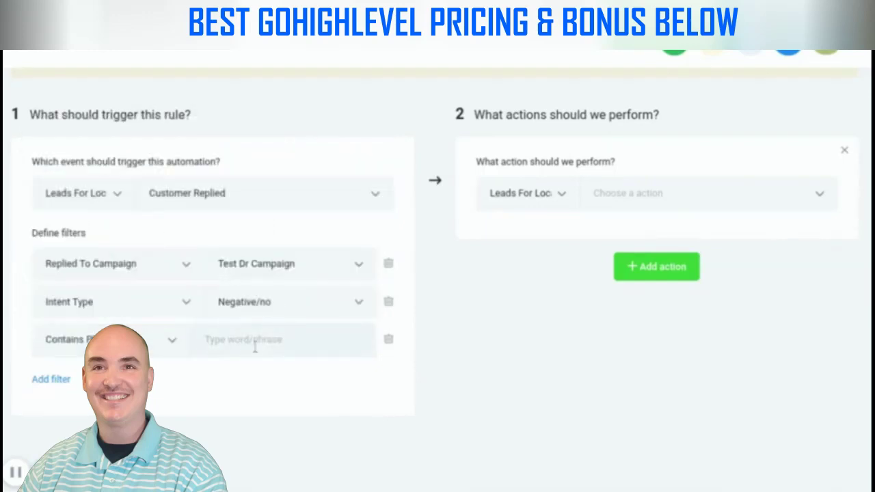
text(Remove / No / Stop / Not Intested)
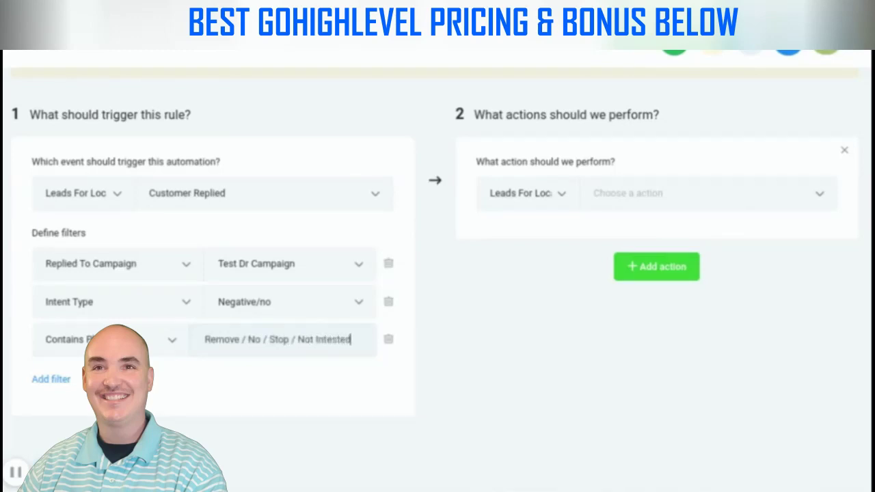
key(BackSpace)
key(BackSpace)
key(BackSpace)
key(BackSpace)
text(rested)
scroll(506, 280, up, 1)
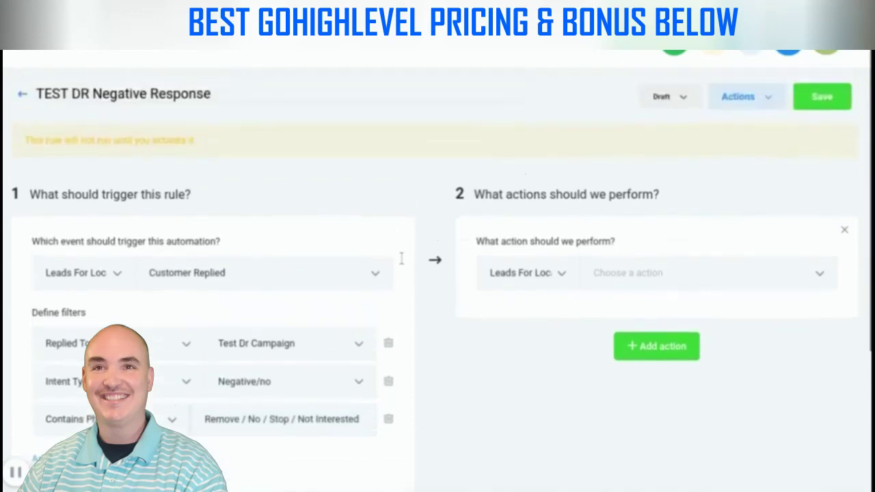
Make the rule's action Set Contact DND with DND enabled
click(723, 277)
scroll(699, 156, down, 1)
scroll(699, 155, down, 5)
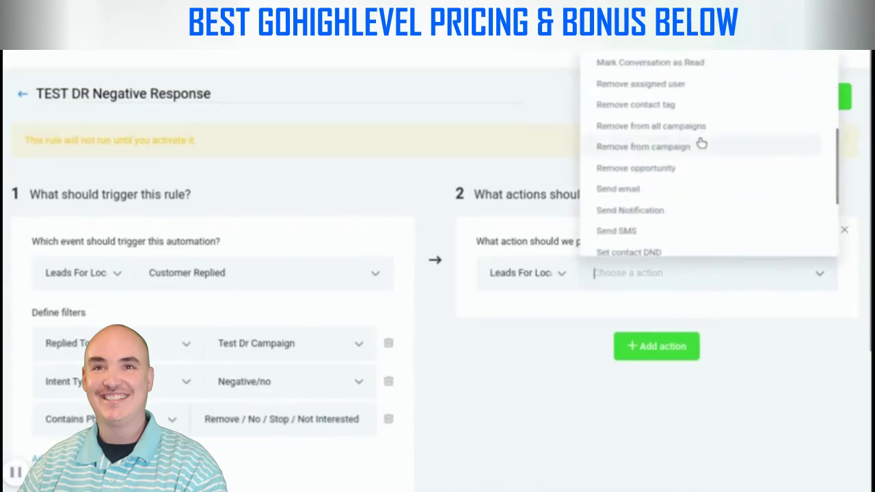
scroll(658, 221, down, 1)
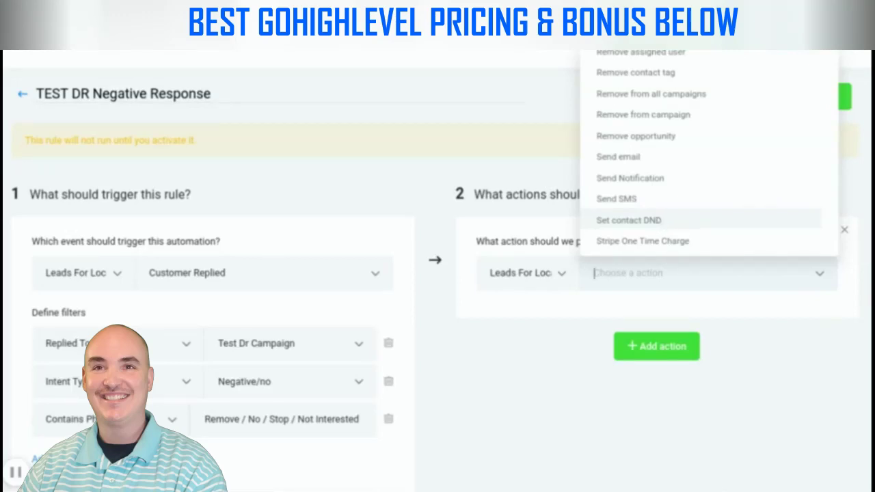
click(665, 221)
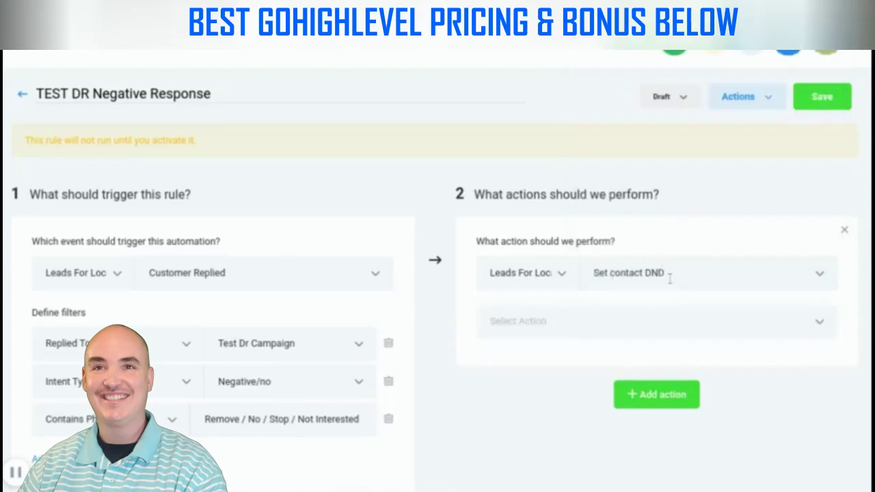
click(540, 315)
click(527, 360)
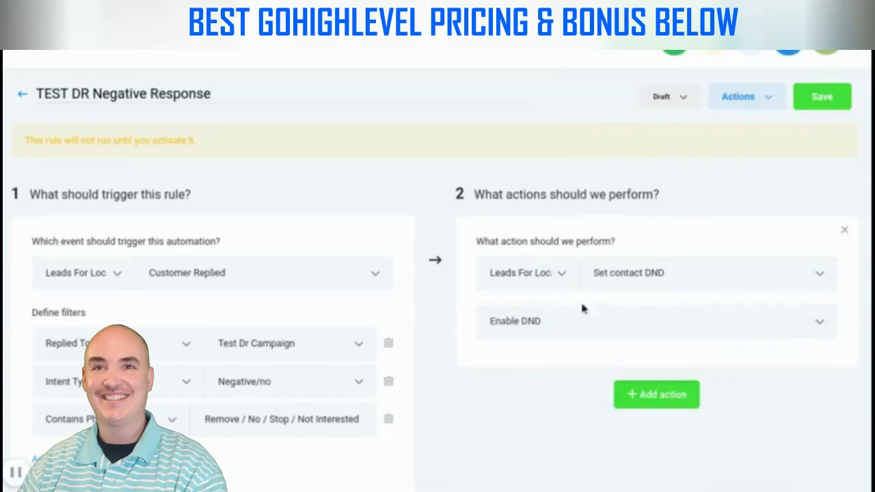
Set the rule Active, save it, and go back to the Triggers list
click(686, 99)
click(679, 132)
click(822, 96)
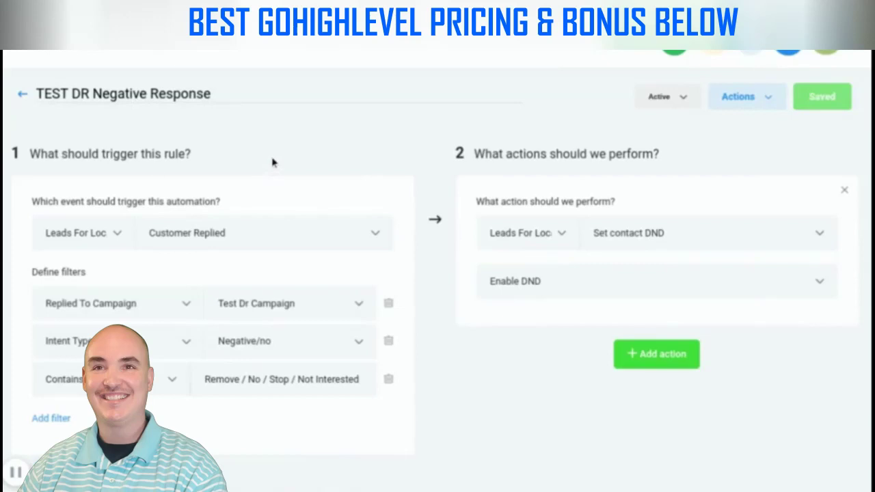
click(24, 97)
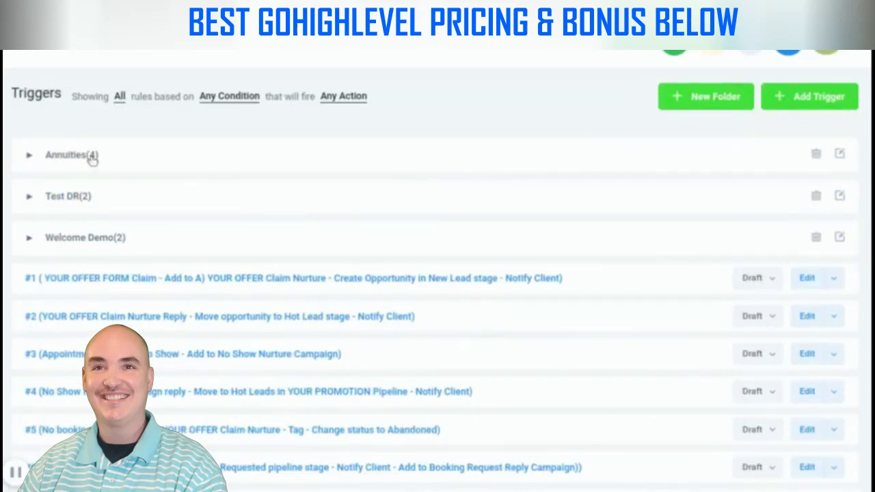
Create a new trigger named 'TEST DR Positive Response'
click(800, 101)
click(172, 118)
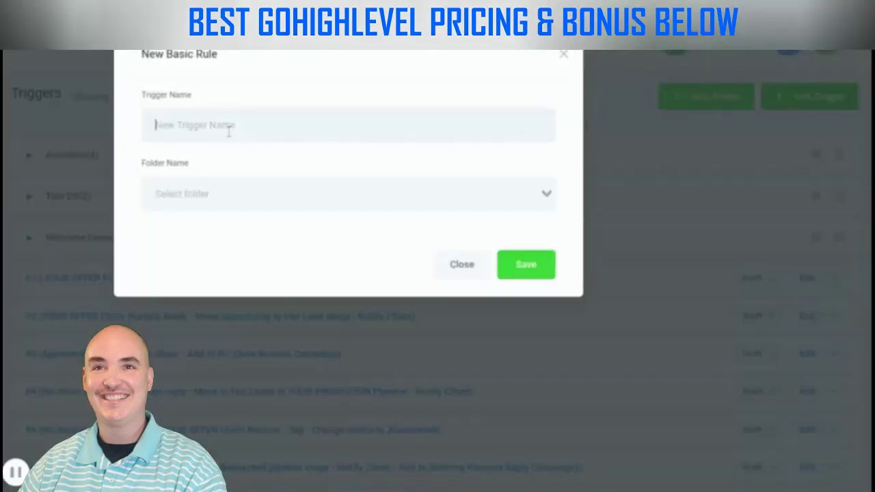
text(TEST DR Positive Response)
key(Return)
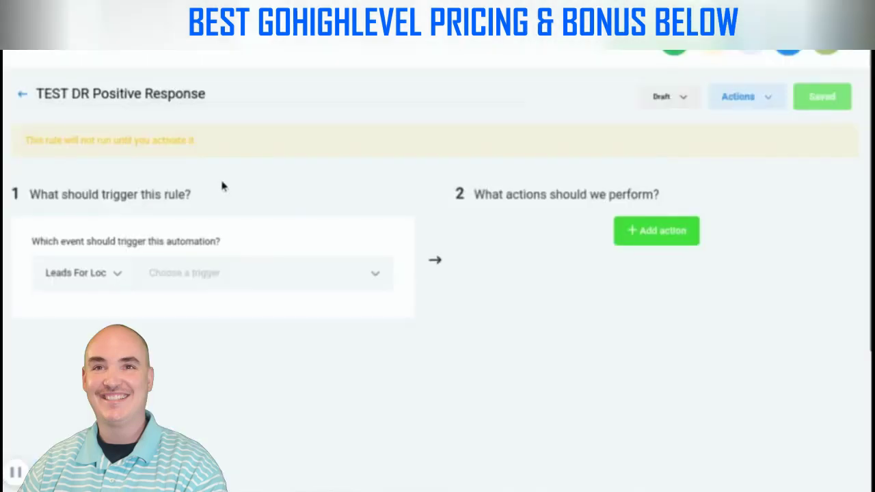
Trigger on Customer Replied to Test Dr Campaign with Positive/yes intent
click(151, 273)
scroll(250, 176, down, 3)
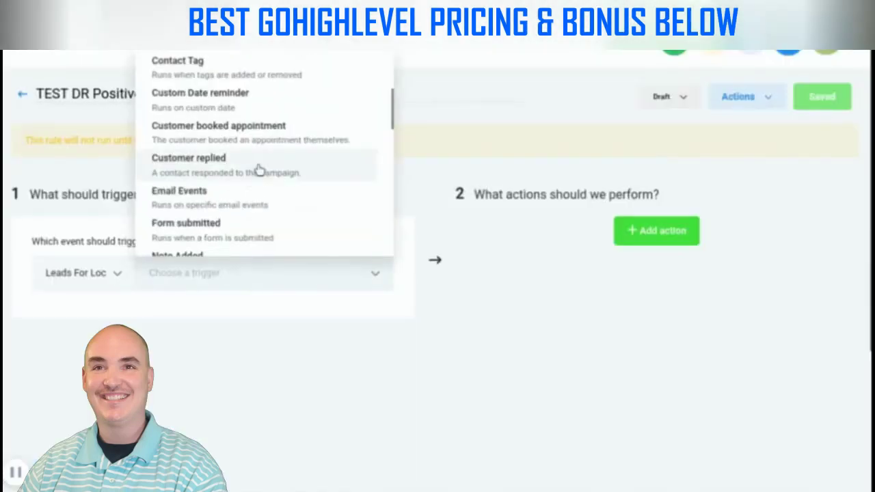
click(239, 166)
click(51, 310)
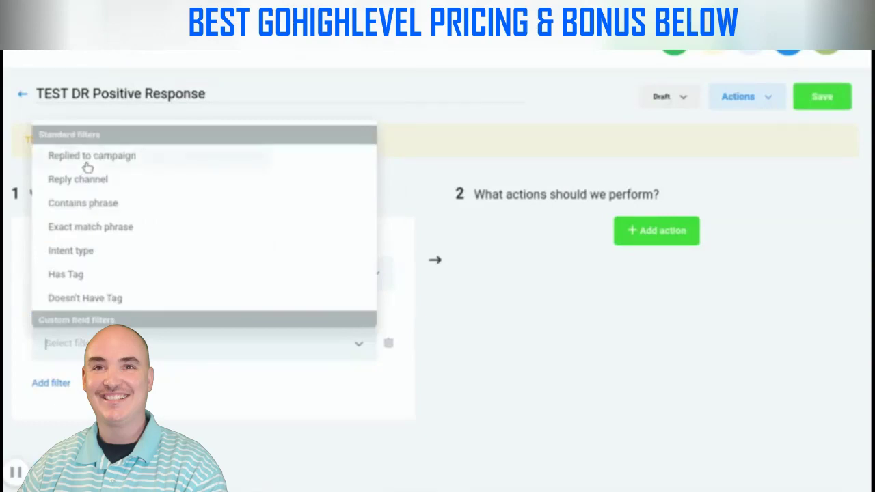
click(88, 161)
scroll(355, 246, down, 3)
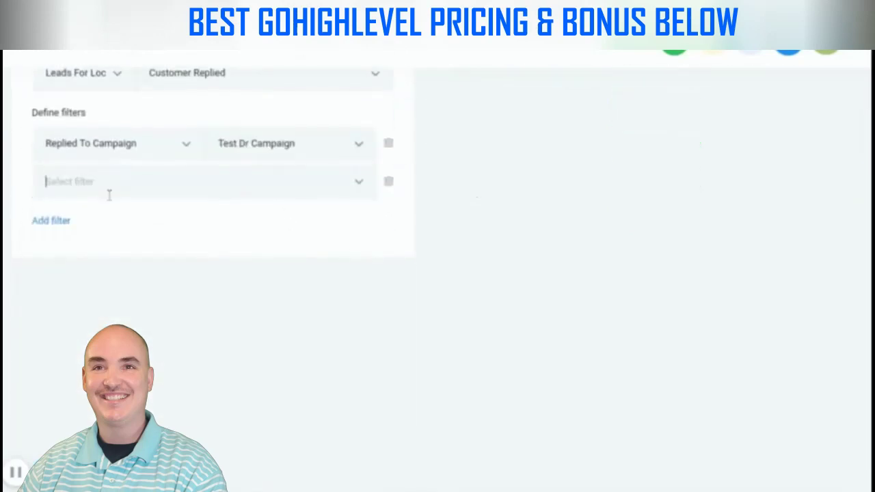
click(84, 307)
click(280, 190)
click(262, 218)
Add a Contains Phrase filter for 'Yes / Interested / How / What / When / Appointment'
click(49, 221)
click(98, 220)
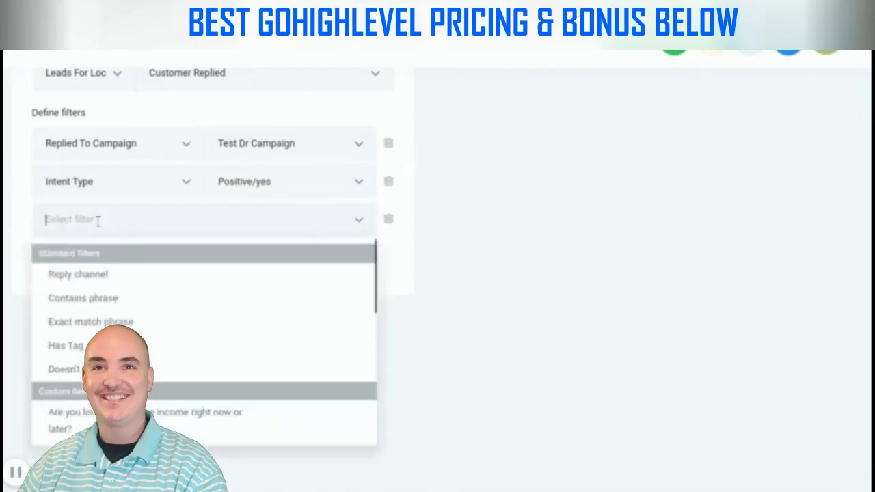
click(102, 298)
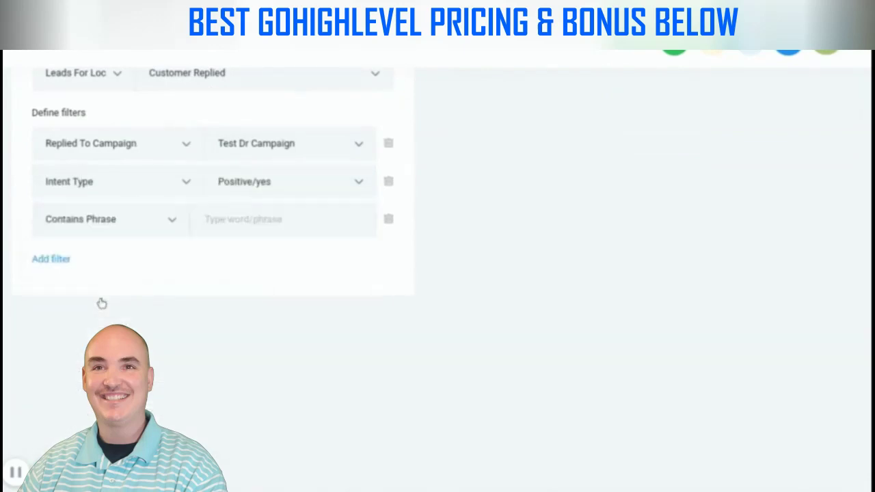
click(253, 227)
text(Yes / Interested / How / What / W)
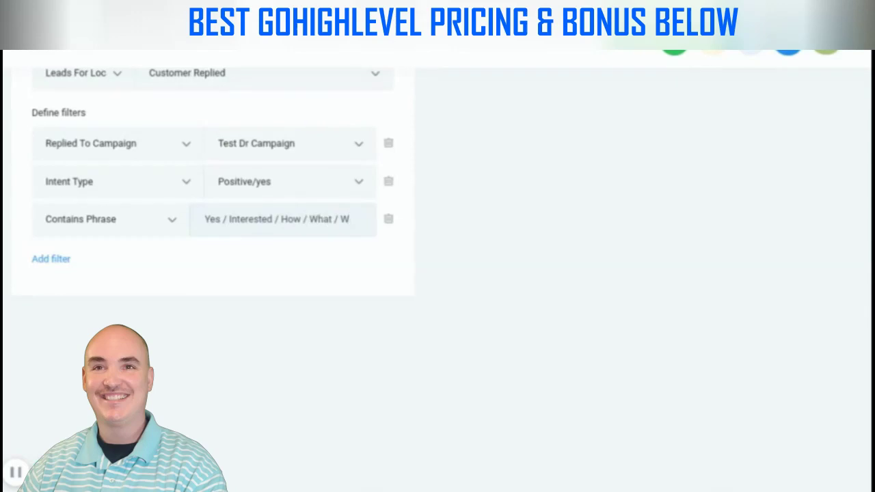
text(hen)
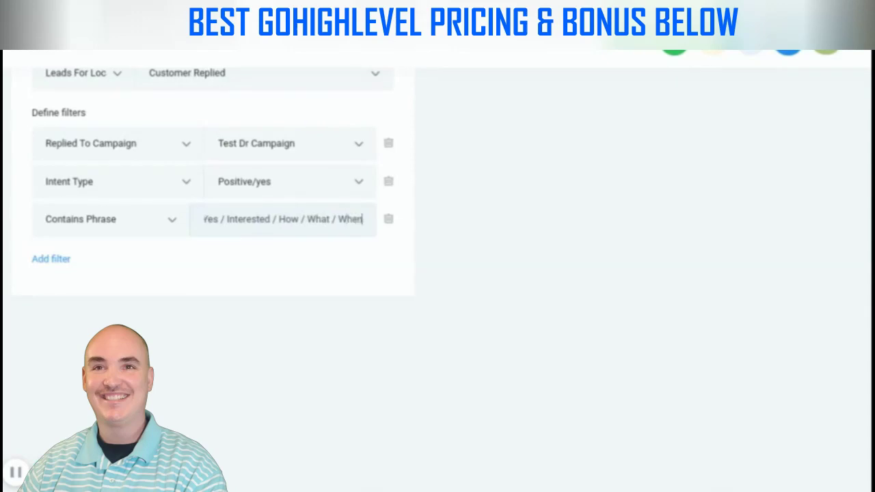
text( / Appo)
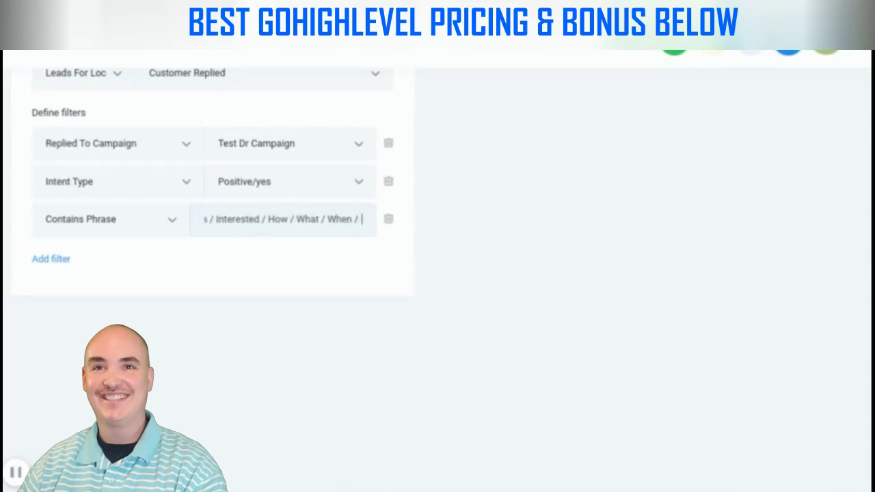
text(ent)
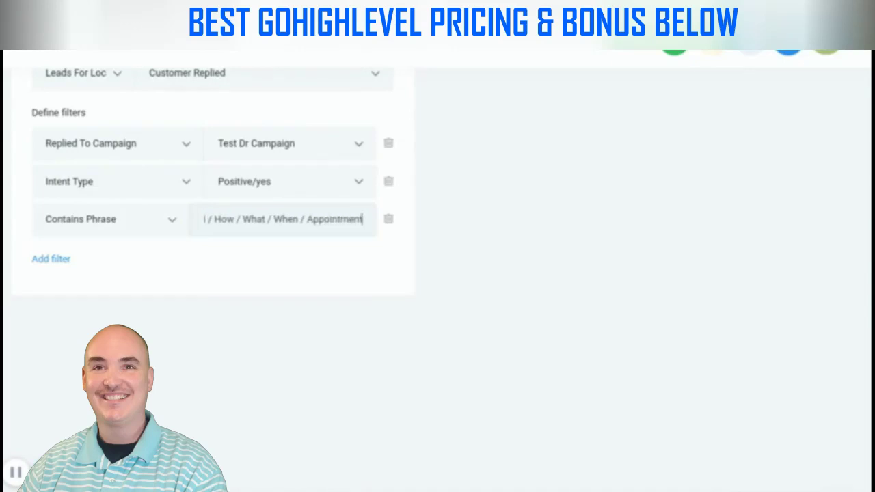
click(606, 186)
Add an Add / Update Opportunity action to the rule
scroll(660, 260, up, 3)
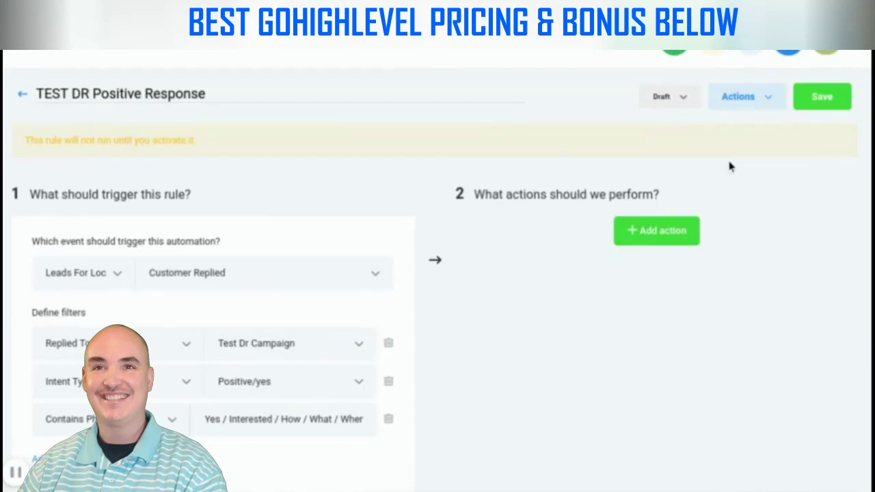
click(656, 235)
scroll(684, 231, down, 1)
click(690, 203)
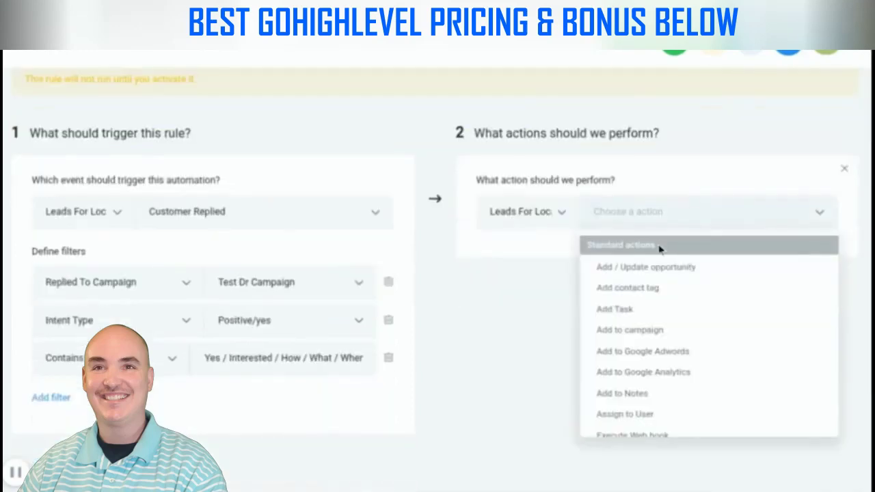
click(655, 267)
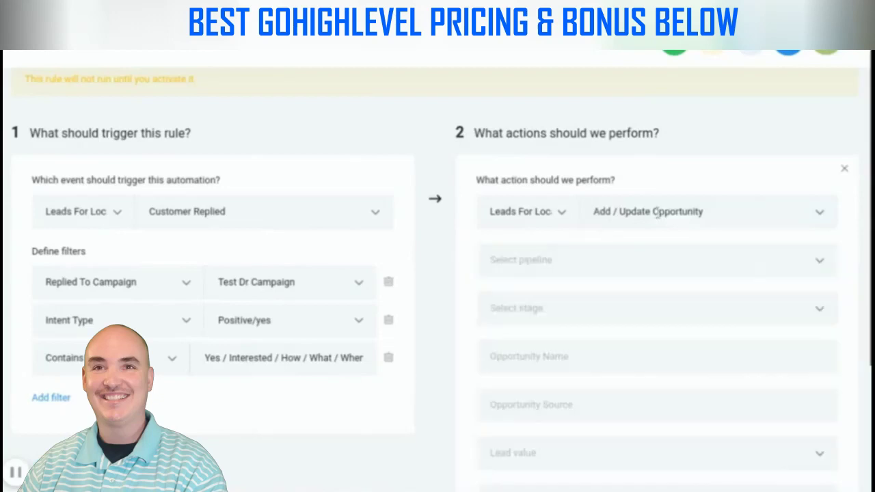
Set the opportunity action's pipeline to Test and its stage to Interested
scroll(545, 236, down, 1)
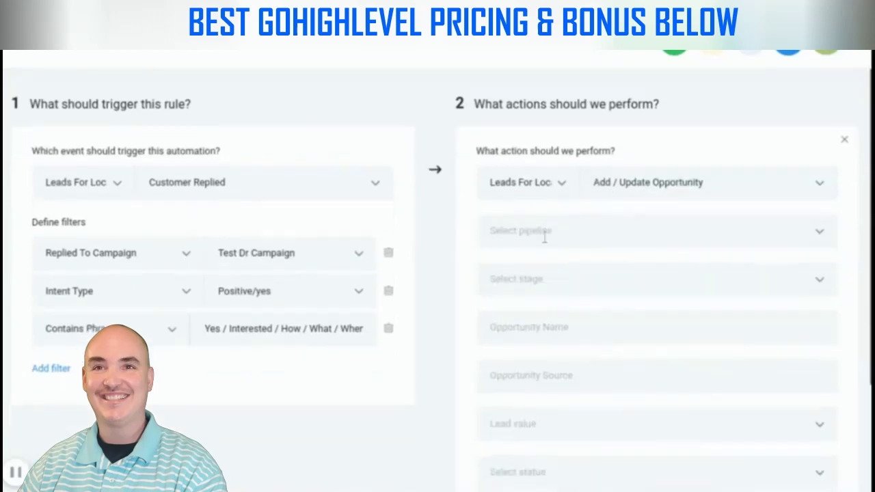
click(773, 230)
click(745, 264)
scroll(742, 244, down, 3)
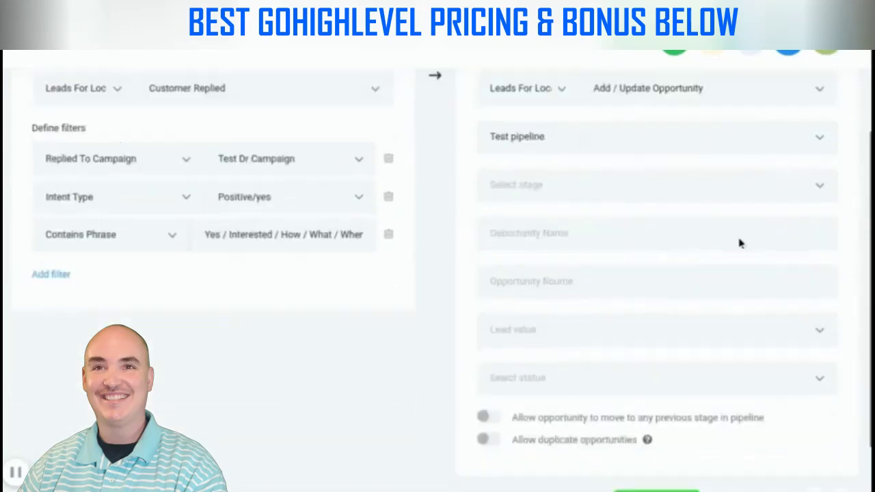
click(626, 181)
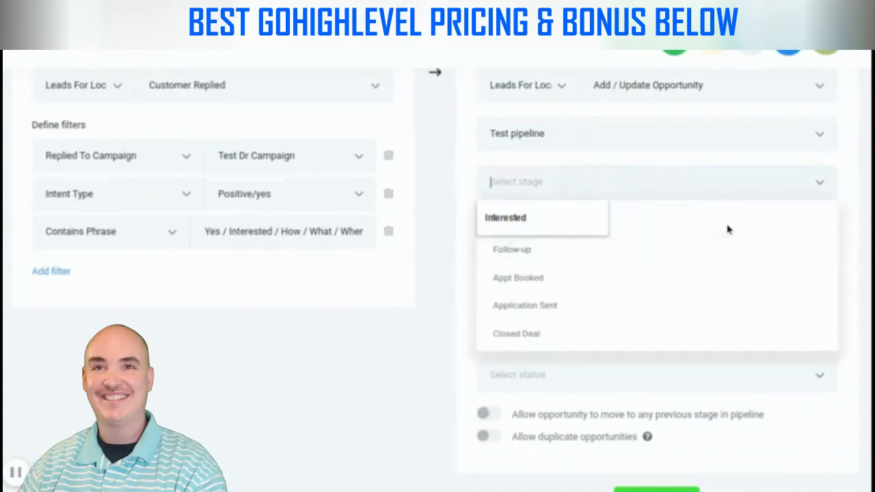
click(732, 219)
click(650, 186)
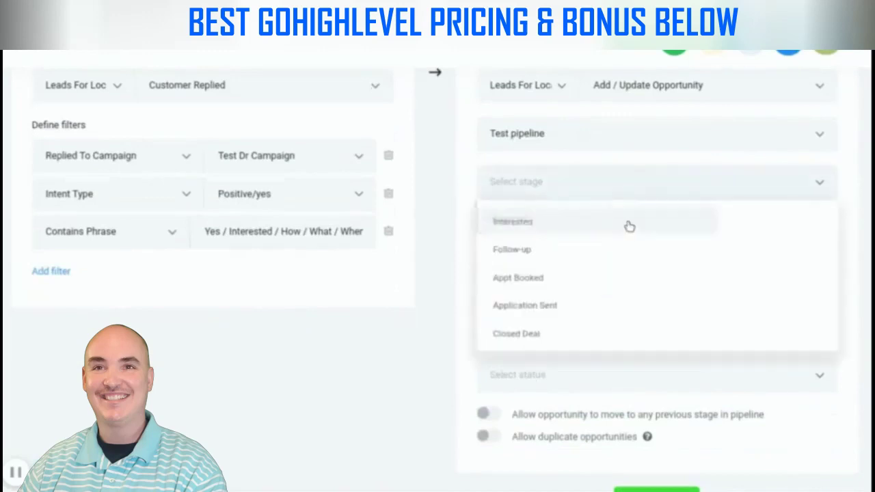
click(627, 222)
Set the opportunity status to Open and allow moves to any previous stage
click(568, 236)
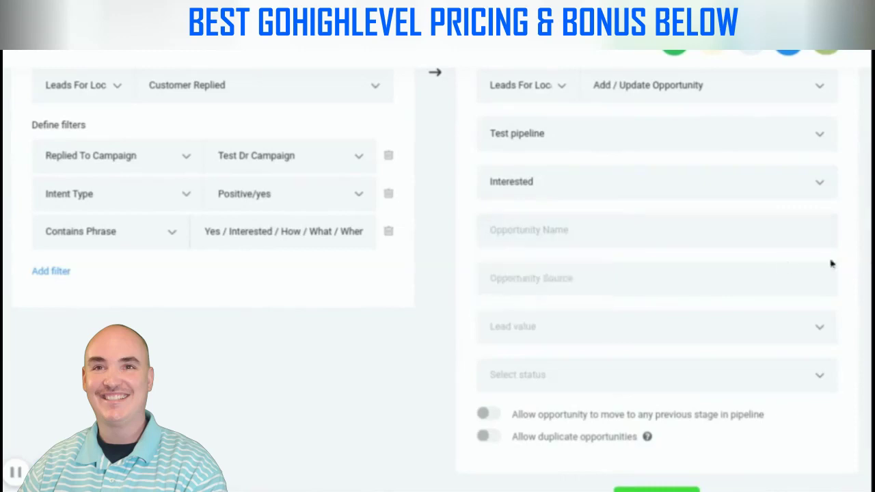
scroll(615, 290, down, 1)
click(554, 344)
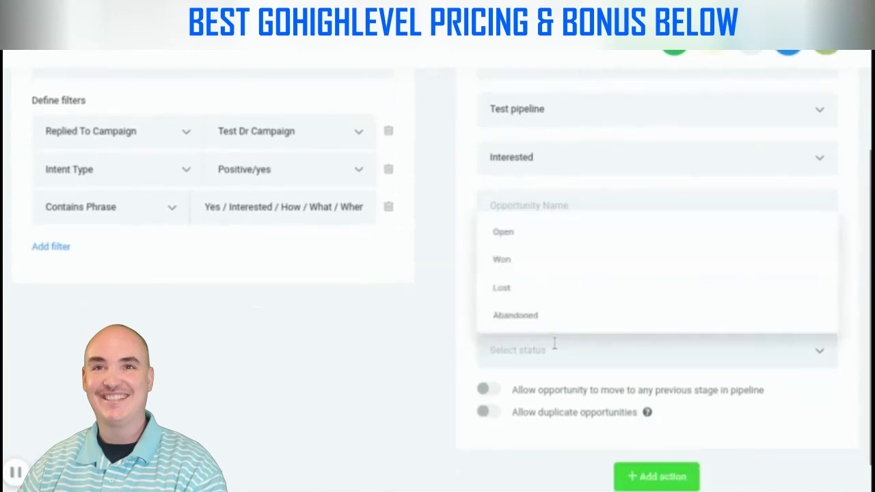
click(510, 235)
scroll(698, 333, down, 1)
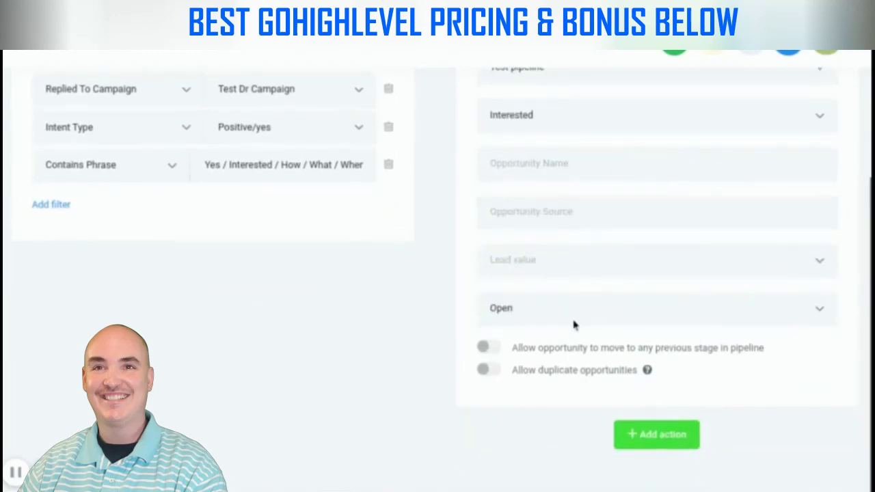
click(490, 347)
Add a second action to the rule
click(661, 438)
scroll(807, 321, down, 2)
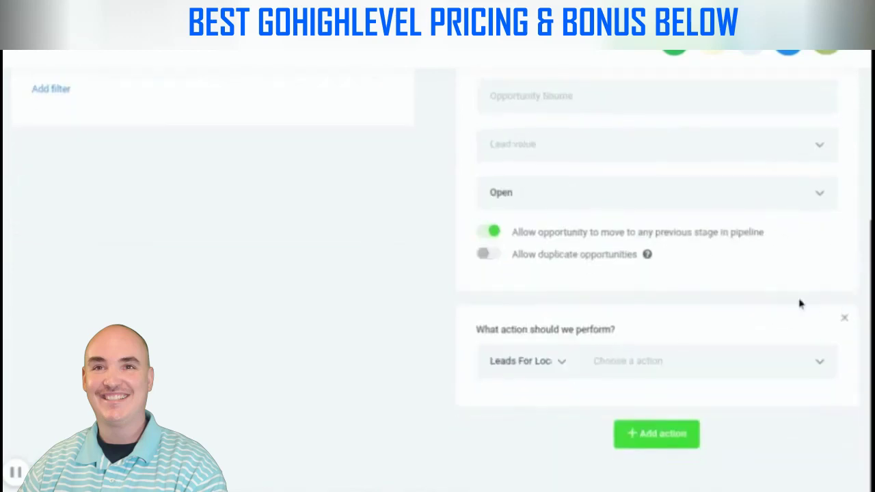
click(663, 353)
Make the second action Add Contact Tag with the new tag 'l4l test dr Interested'
click(645, 195)
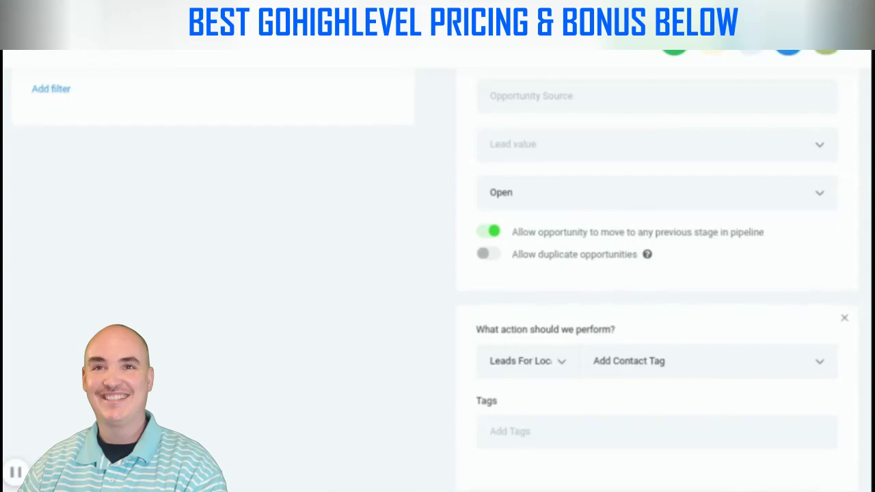
scroll(838, 268, down, 2)
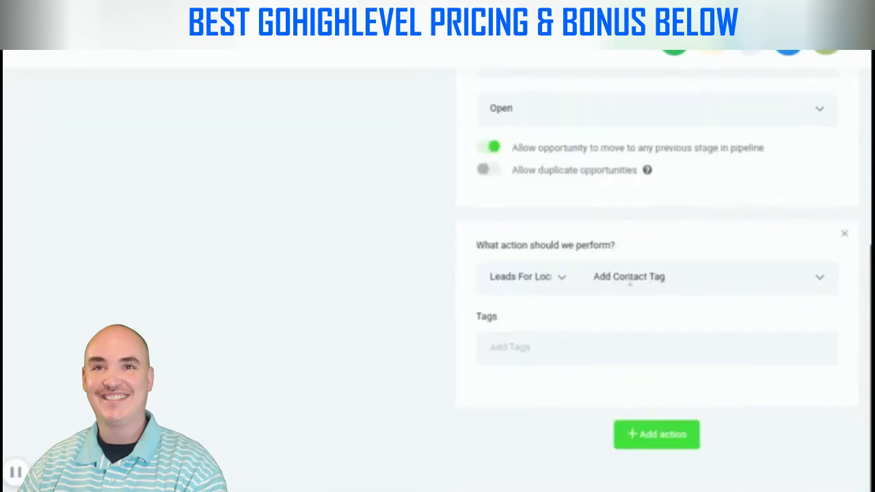
click(532, 348)
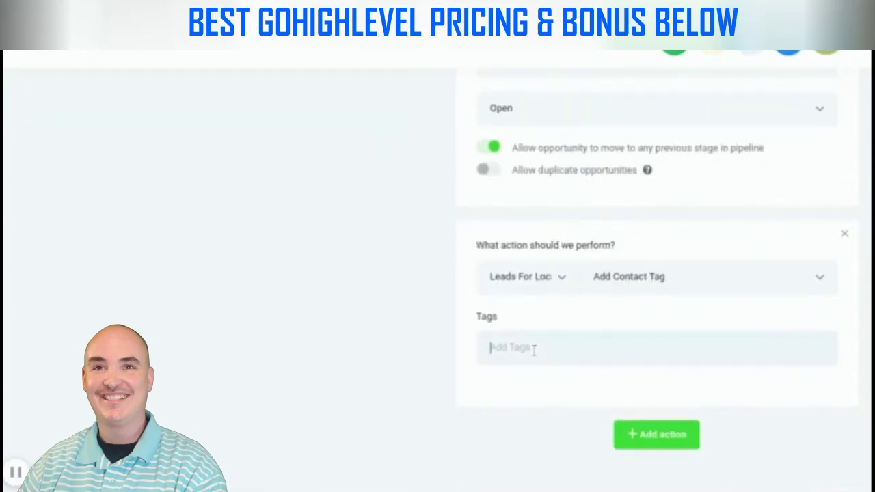
text(l4l)
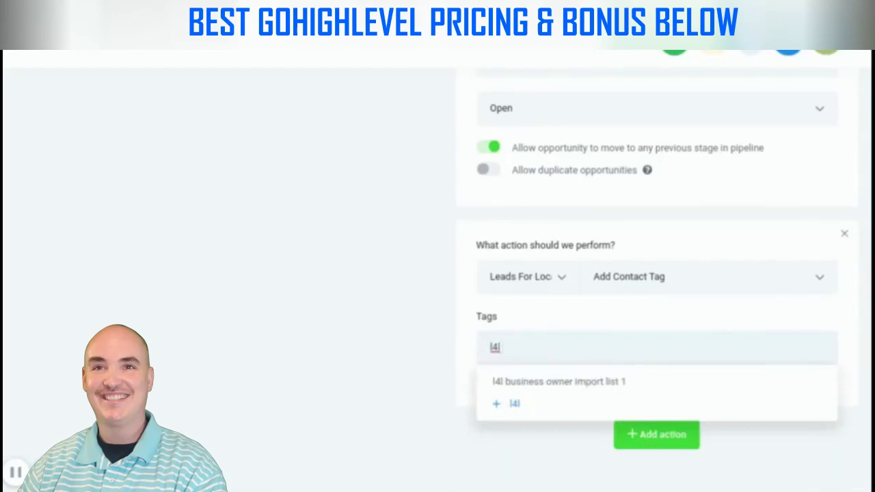
text( test dr)
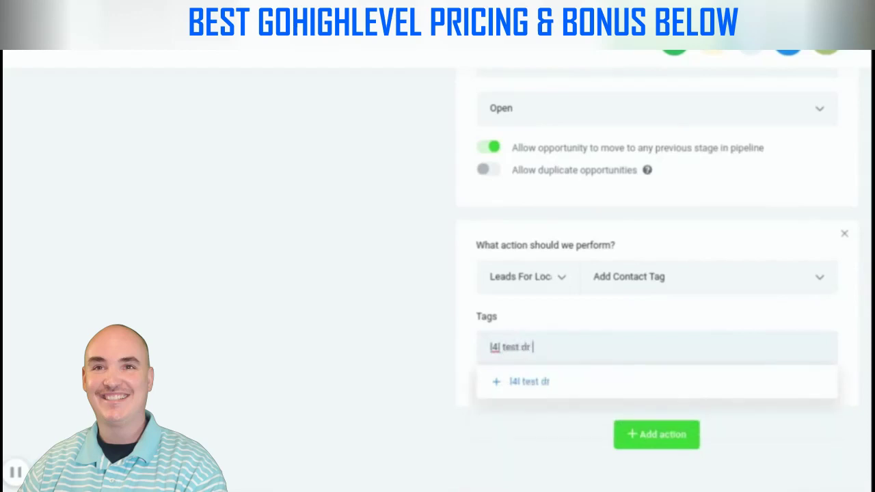
text( Interested)
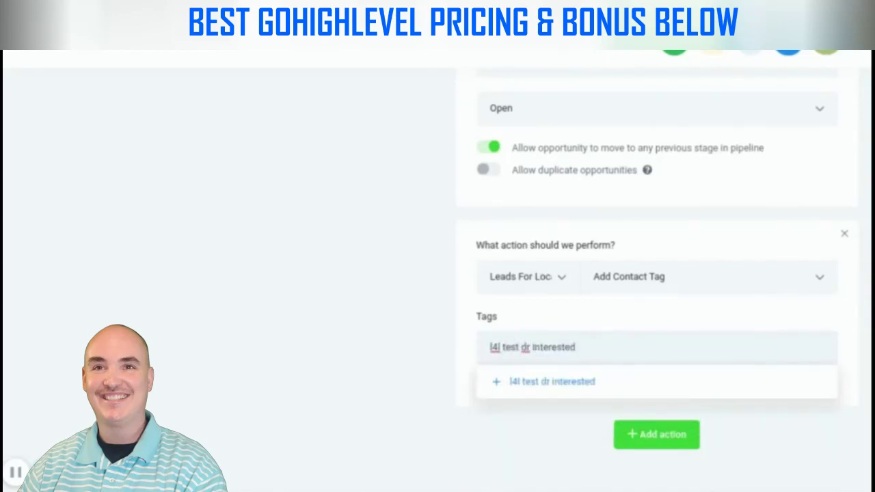
click(582, 381)
scroll(662, 362, down, 1)
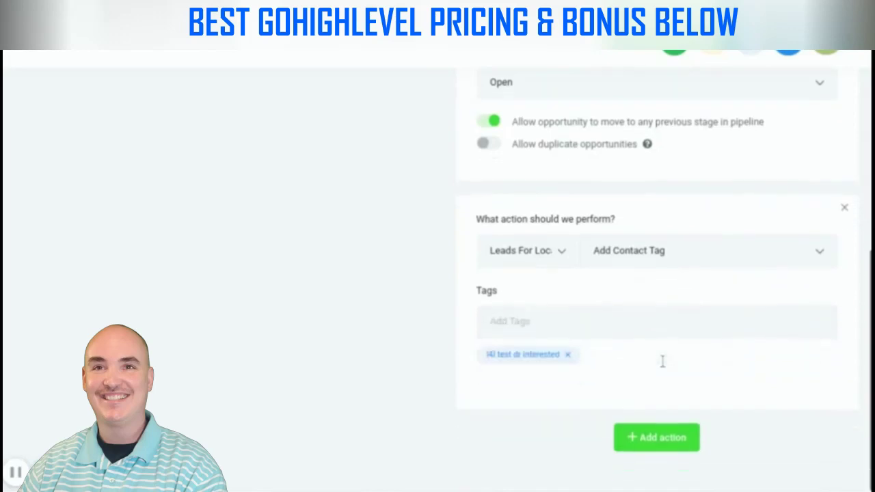
Add a third, still empty action to the rule
click(677, 438)
scroll(253, 283, down, 1)
scroll(308, 283, up, 6)
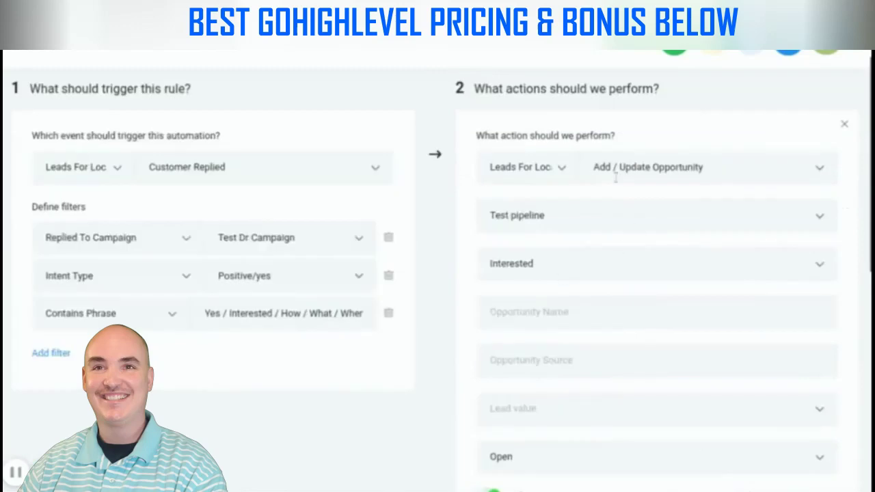
scroll(721, 178, down, 5)
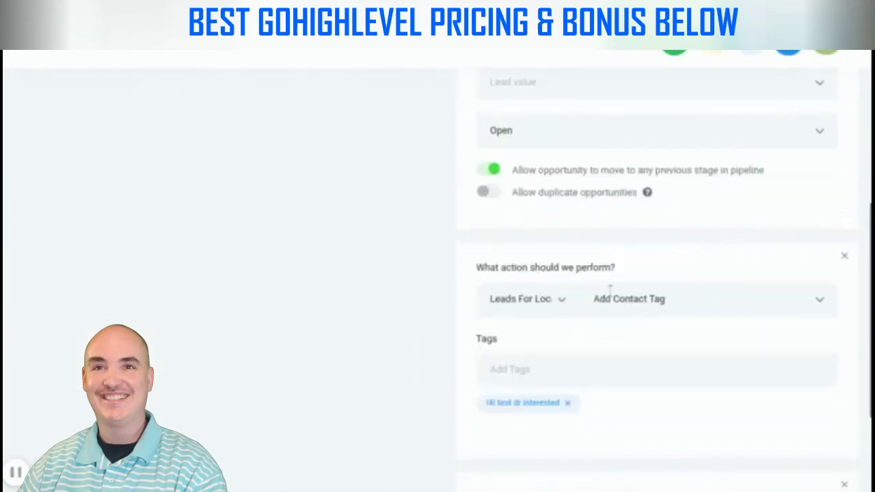
scroll(694, 304, down, 2)
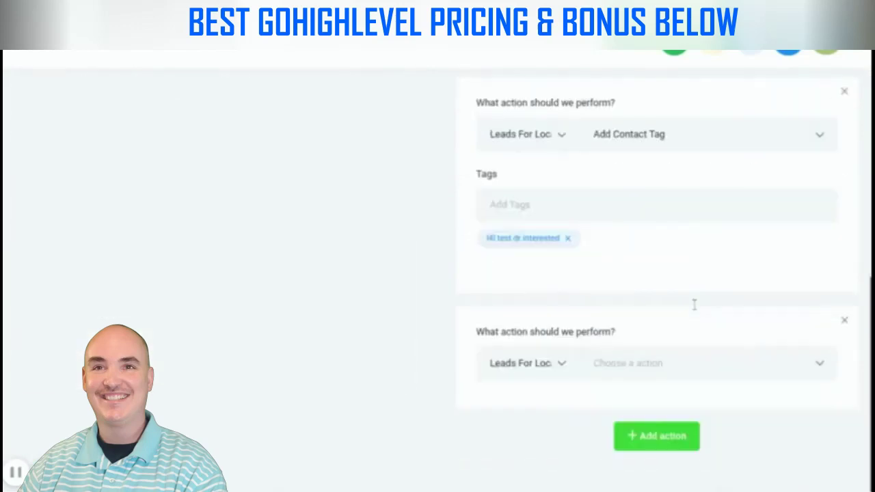
Make the third action Send Email, entering the account's own address as sender and recipient
click(655, 373)
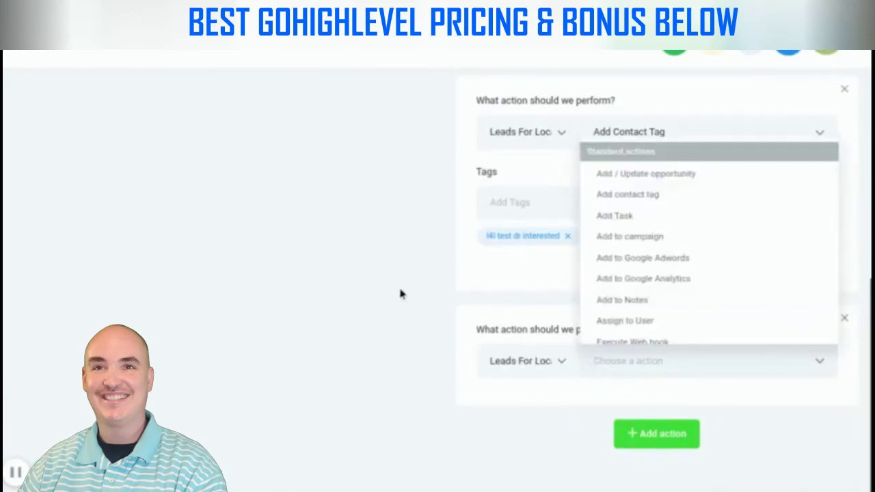
scroll(702, 242, down, 5)
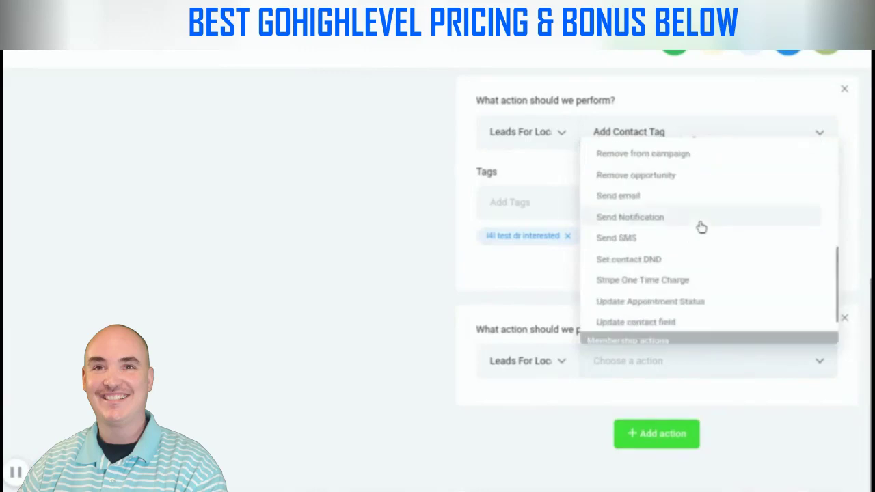
click(635, 199)
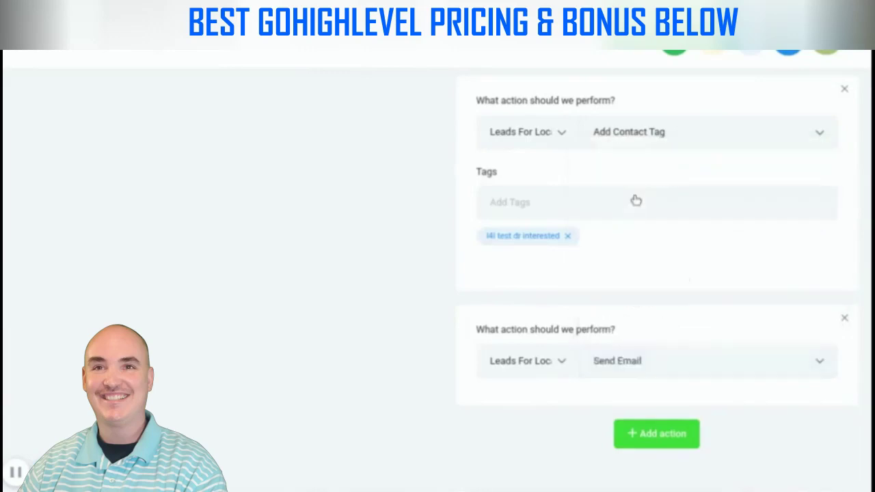
scroll(665, 353, down, 4)
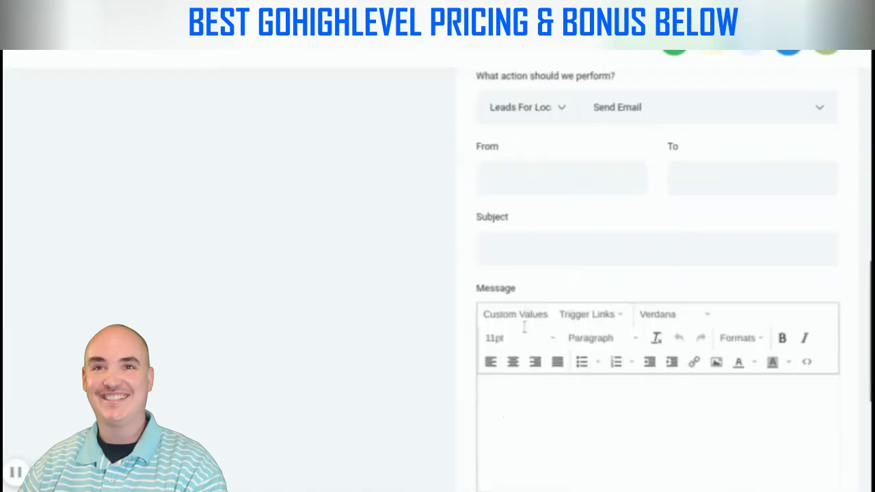
click(547, 186)
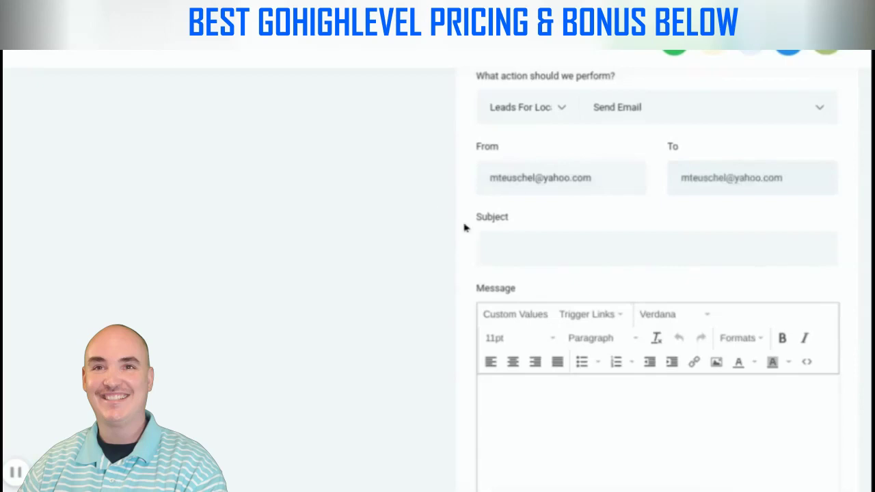
Enter the email subject 'New DR Business Owner Lead!'
click(544, 252)
text(New)
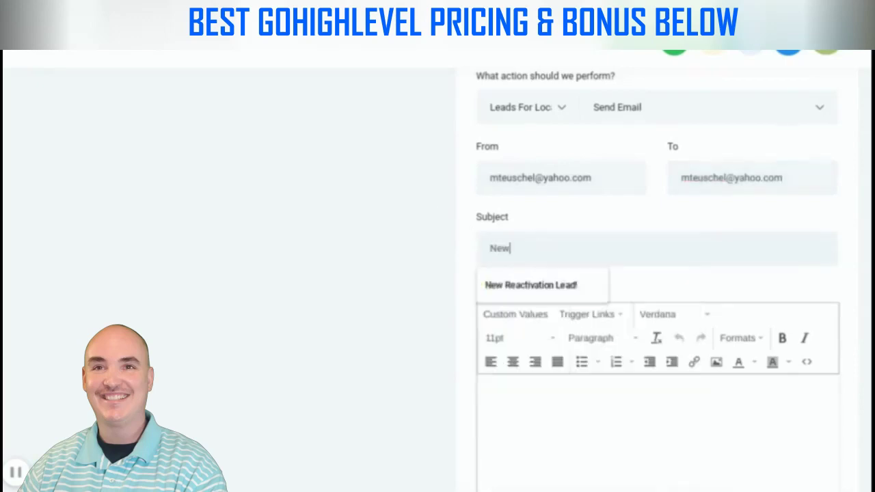
text( Reac)
key(BackSpace)
key(BackSpace)
key(BackSpace)
text(DR)
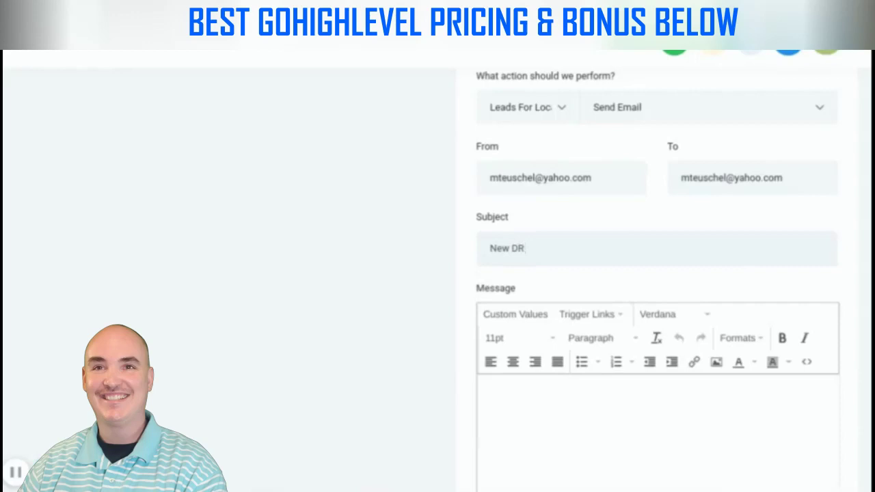
text( Business Owner Lead!)
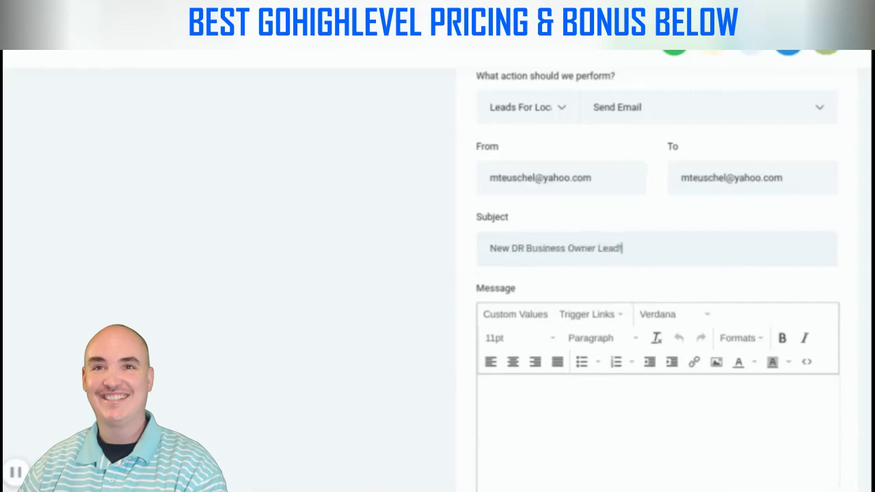
scroll(632, 276, down, 2)
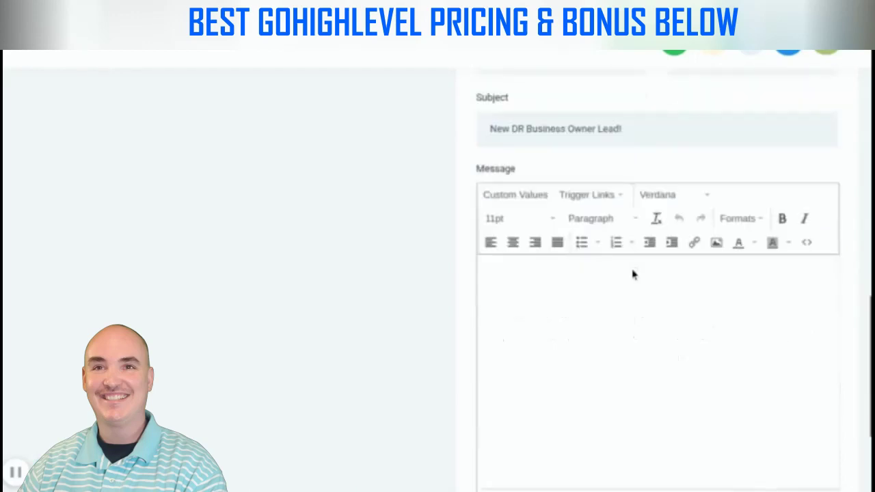
Write the body line 'A new business owner lead just responded and is interested!'
click(536, 291)
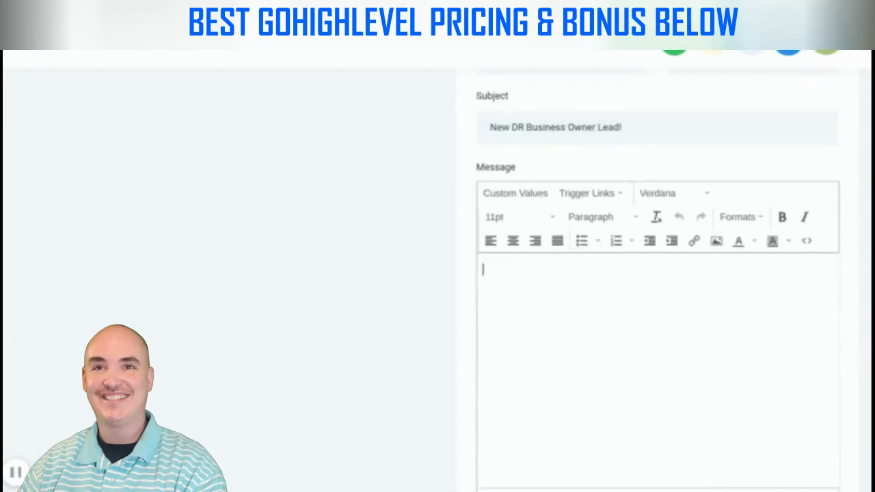
text(A new business owner lead )
text(us)
key(BackSpace)
key(BackSpace)
text(just responded )
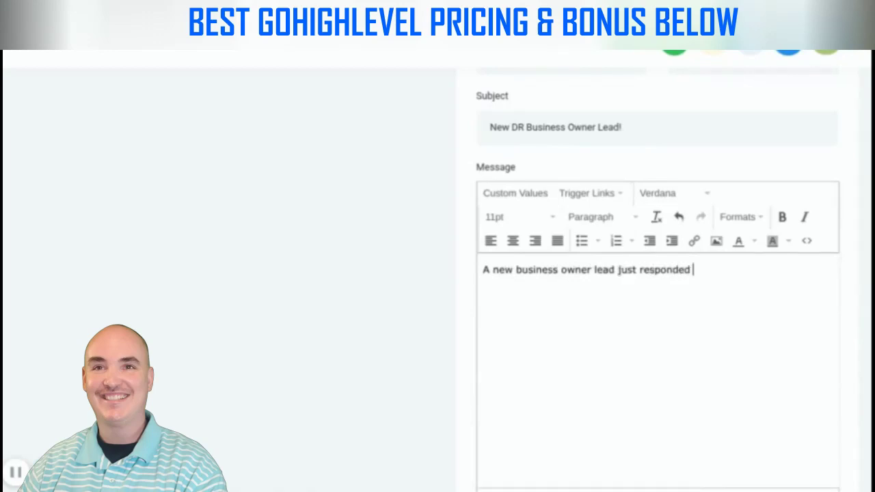
text(and is interested!)
key(Return)
key(Return)
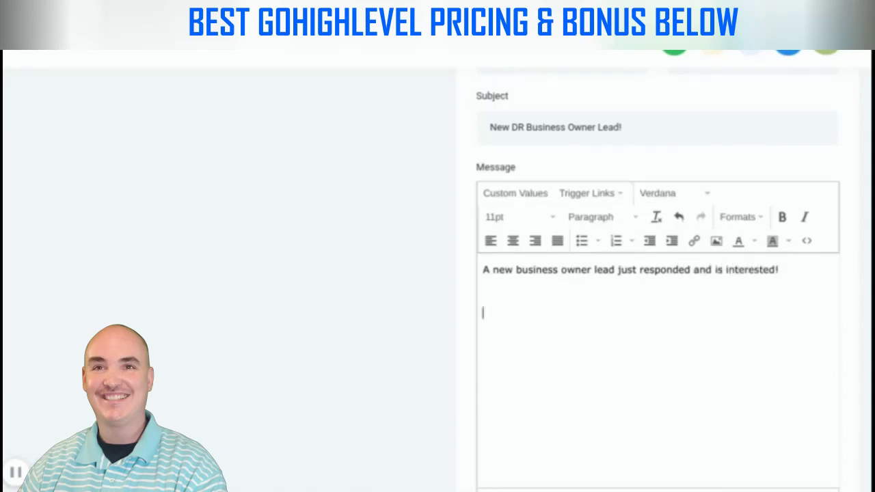
Insert the contact First Name, Email and Phone merge fields on separate lines
click(542, 196)
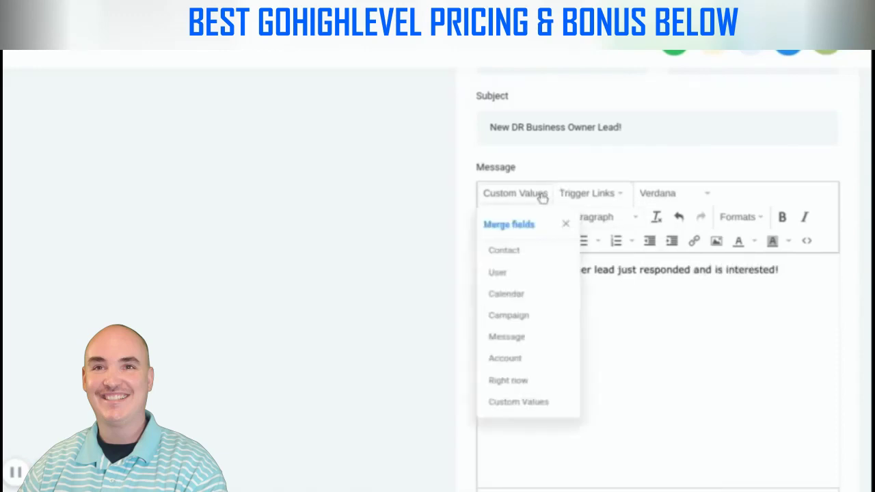
mouse_move(512, 251)
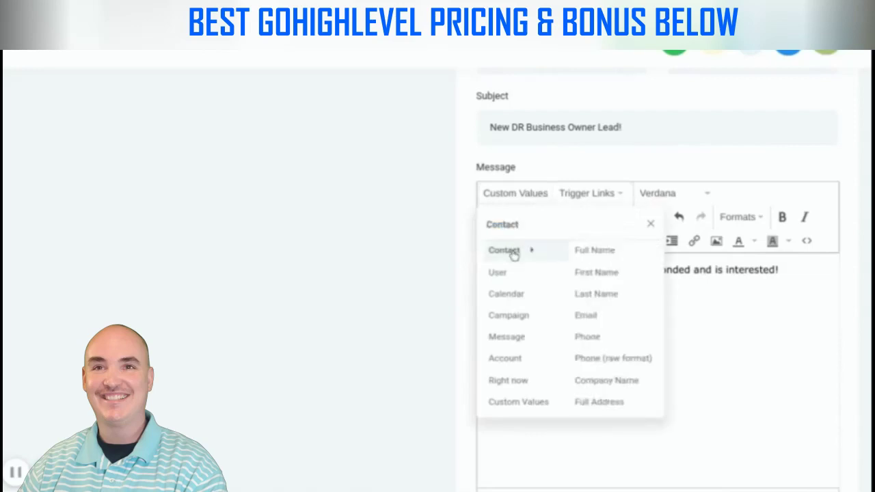
click(595, 278)
key(Return)
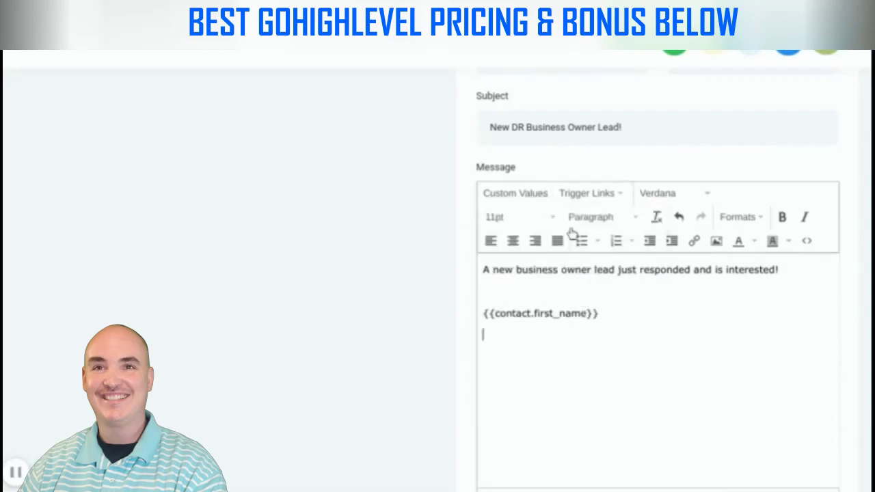
click(544, 197)
click(589, 316)
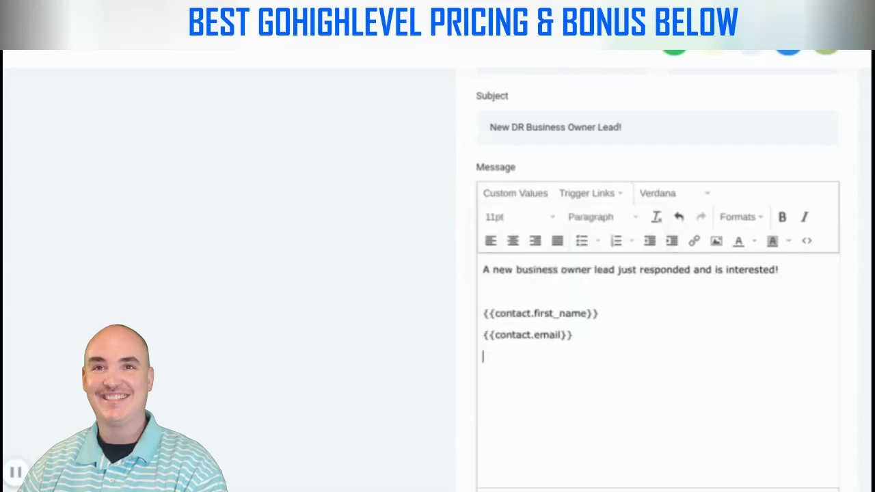
key(Return)
click(547, 195)
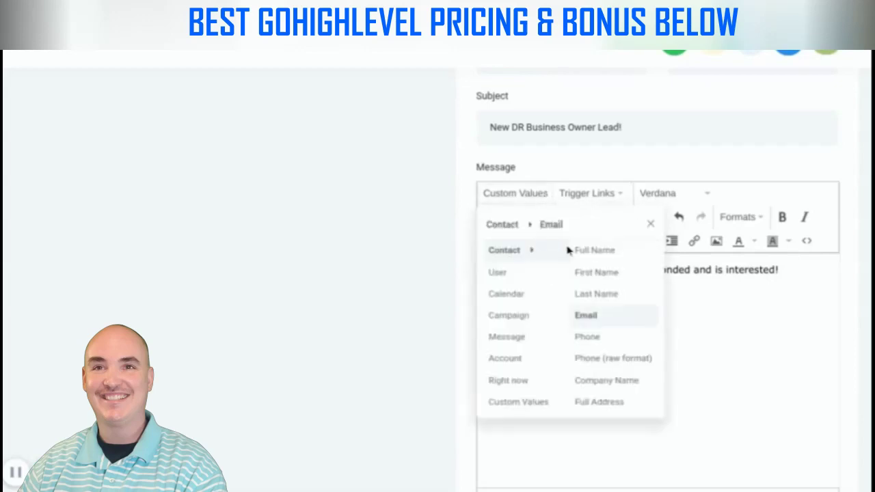
click(601, 337)
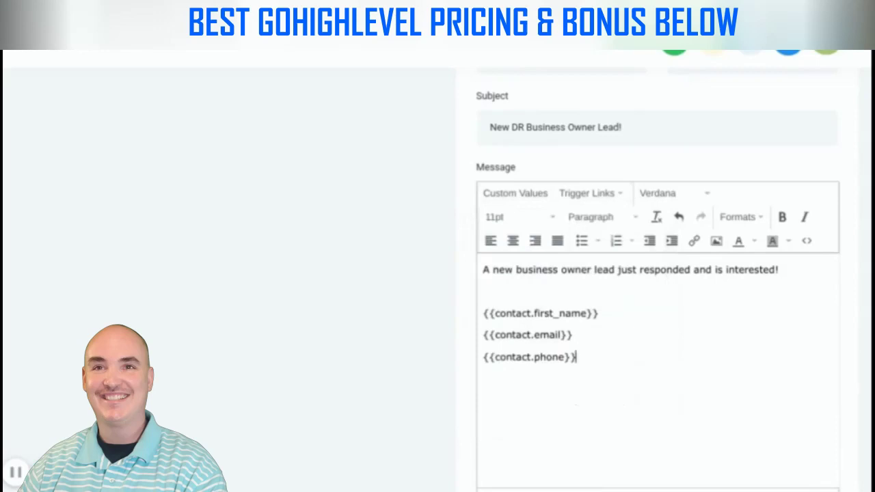
scroll(577, 357, up, 1)
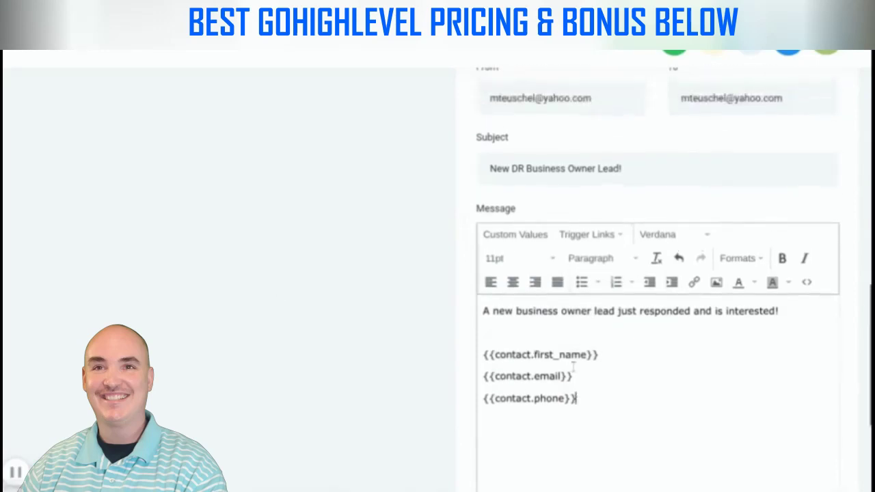
key(Return)
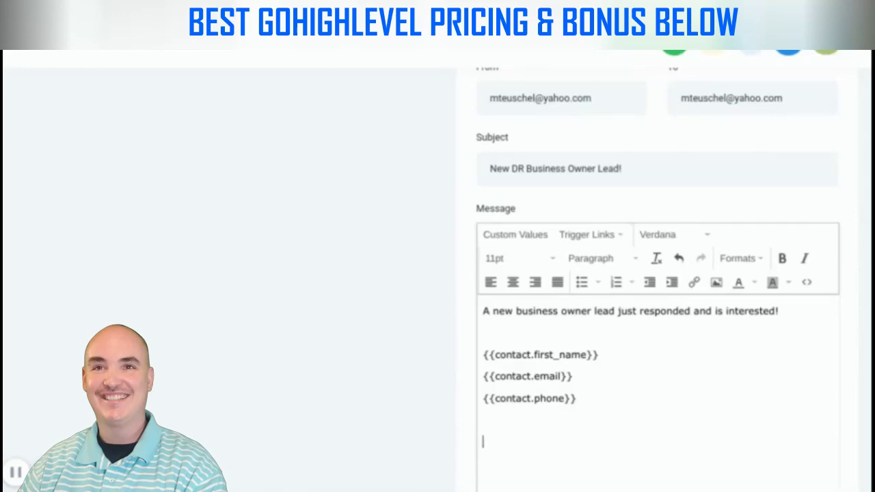
scroll(600, 389, down, 3)
scroll(548, 338, up, 10)
scroll(581, 328, down, 5)
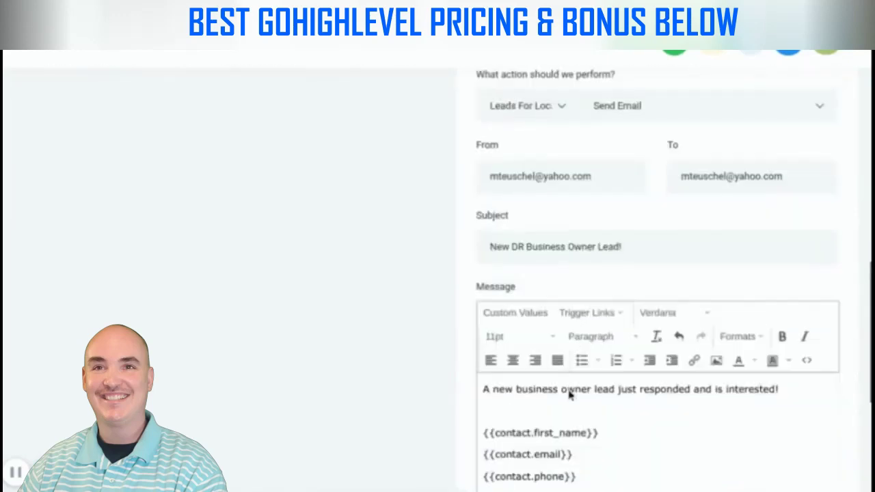
scroll(569, 395, down, 5)
scroll(527, 359, up, 8)
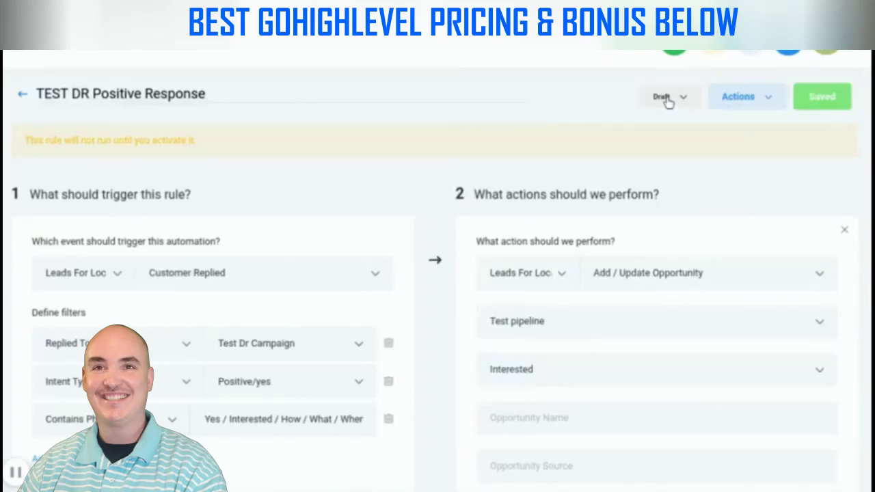
Switch the TEST DR Positive Response rule from Draft to Active
click(665, 98)
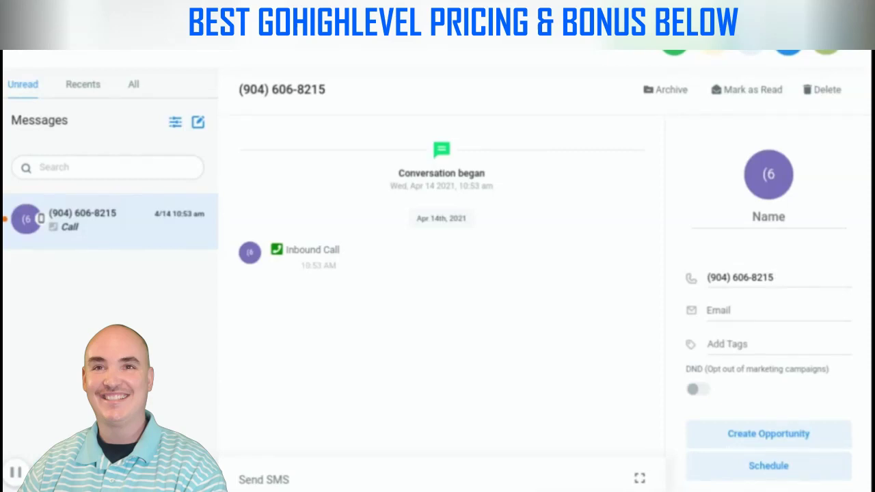
Toggle the contact's marketing opt-out on and back off, then start an opportunity in Test Pipeline, Interested
scroll(840, 463, down, 1)
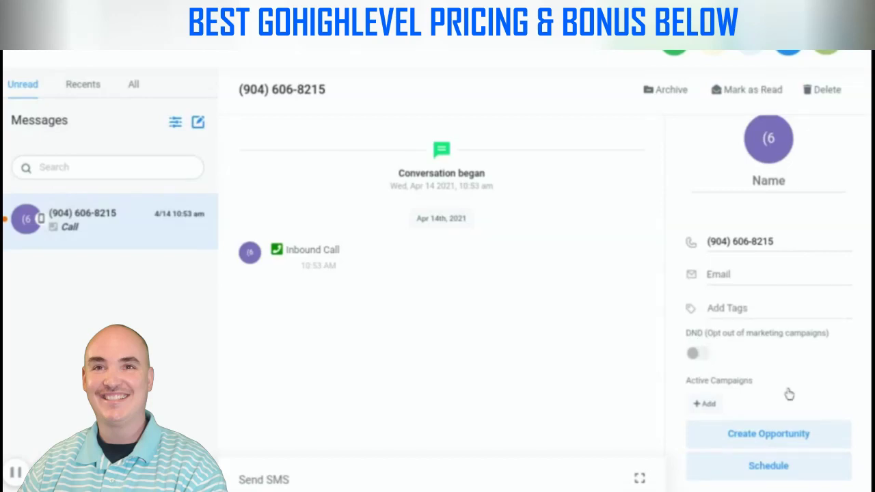
click(701, 354)
click(703, 352)
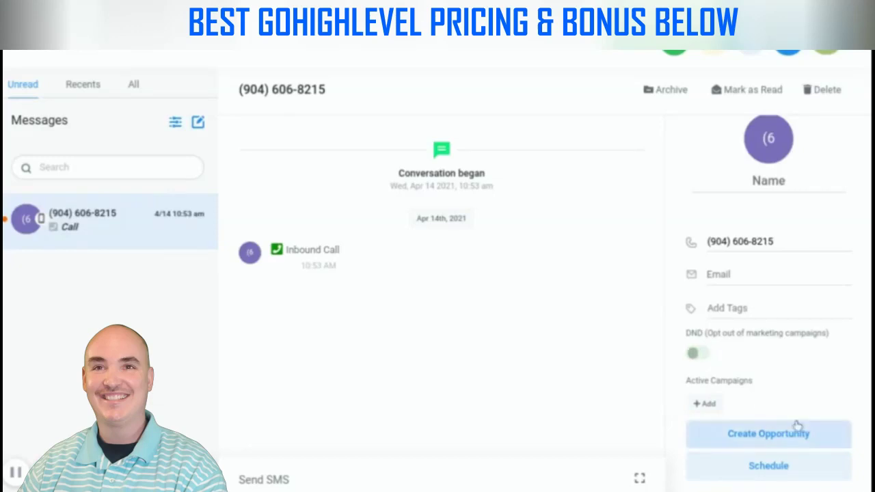
click(772, 436)
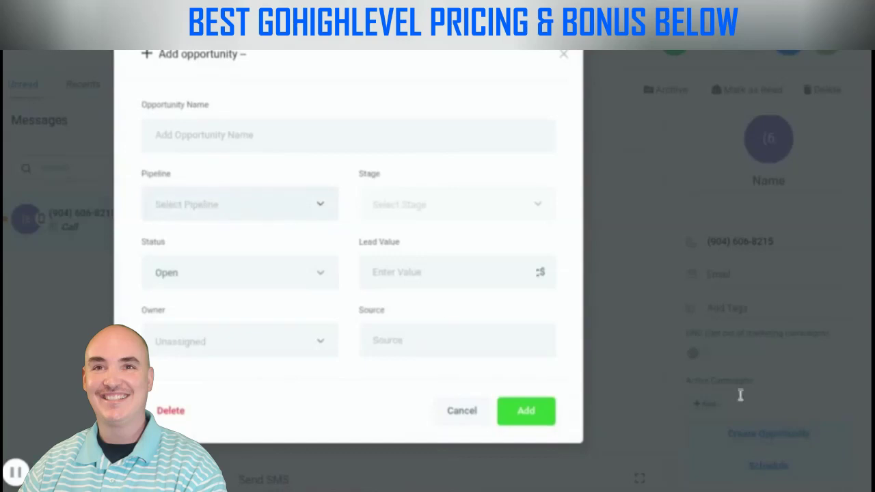
click(260, 218)
click(206, 266)
click(412, 210)
click(418, 242)
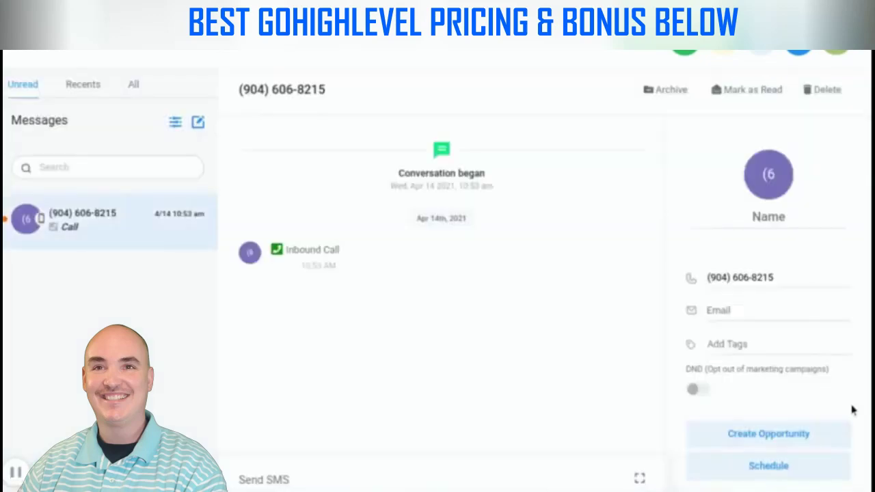
Add an opportunity named after the contact in Test Pipeline at the Interested stage
click(795, 436)
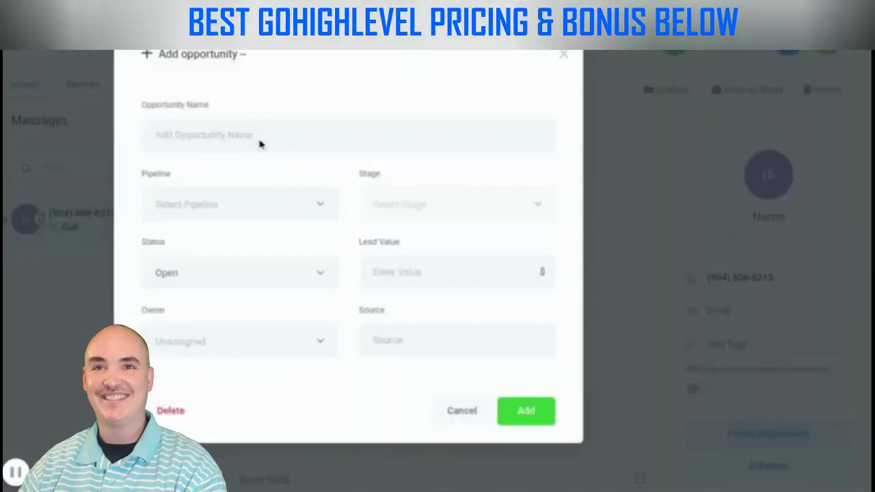
click(259, 144)
click(233, 170)
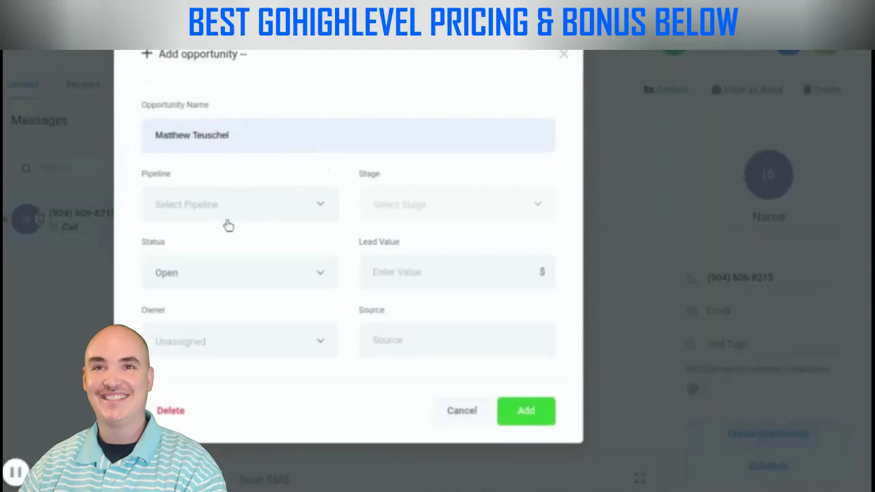
click(319, 214)
click(225, 248)
click(410, 237)
click(525, 417)
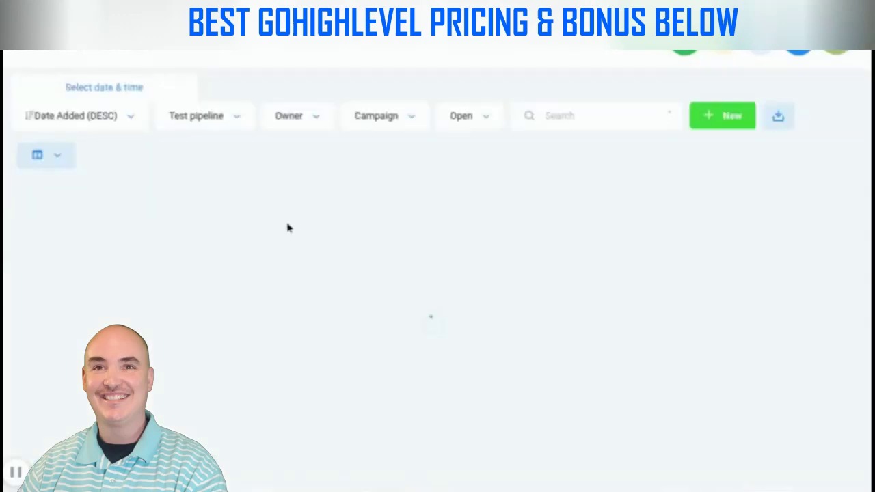
Drag the opportunity card across the Test pipeline stages, then go to the Contacts list
drag(89, 233, 105, 241)
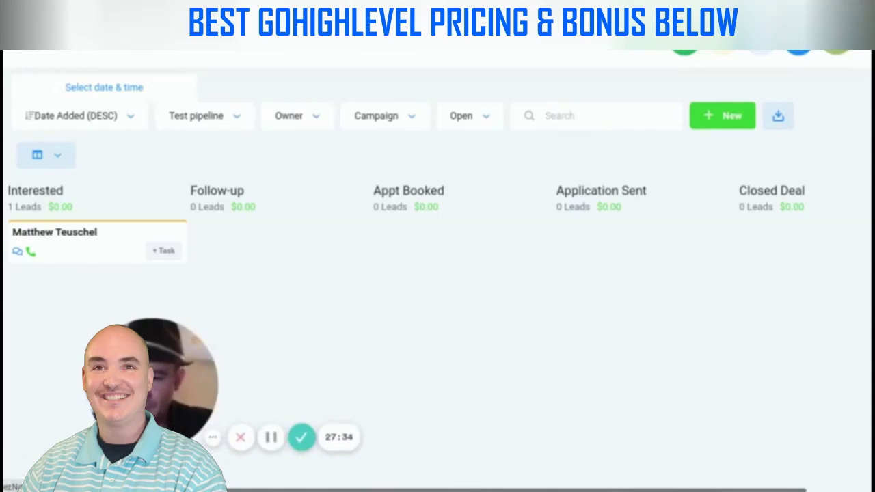
click(1, 226)
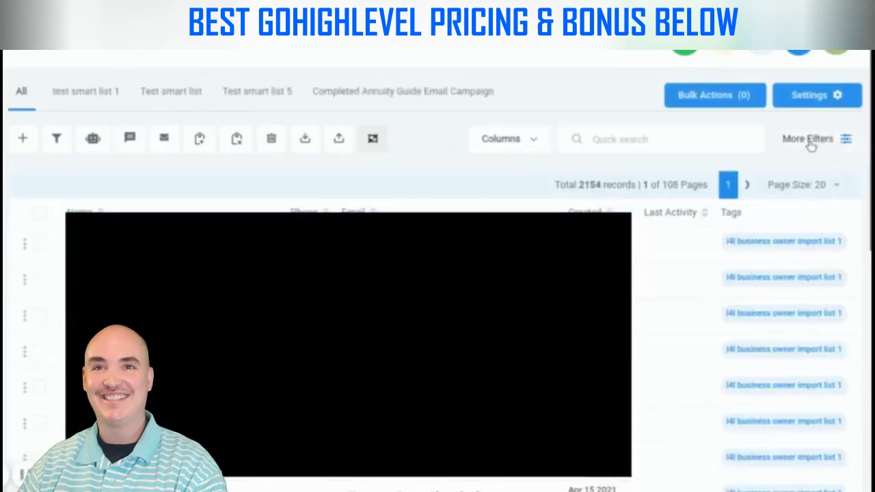
Try an import batch filter on the contacts, then remove it
click(810, 140)
click(724, 220)
text(impo)
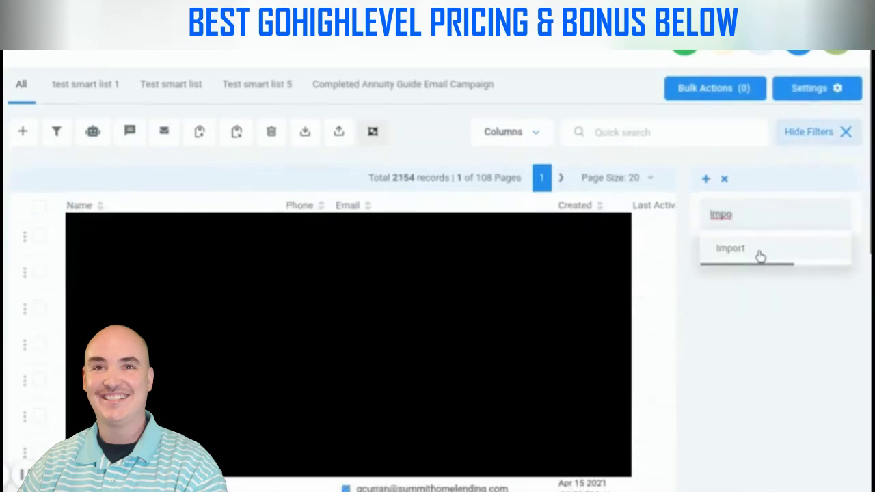
click(786, 246)
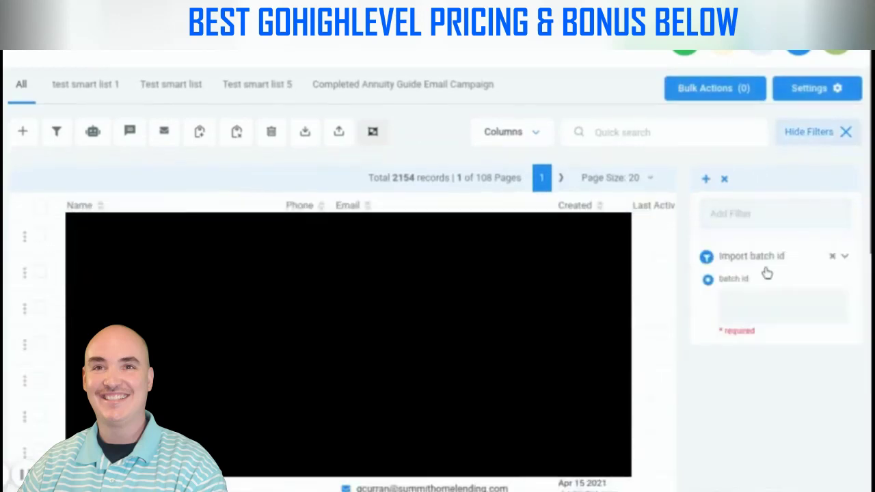
scroll(715, 247, down, 1)
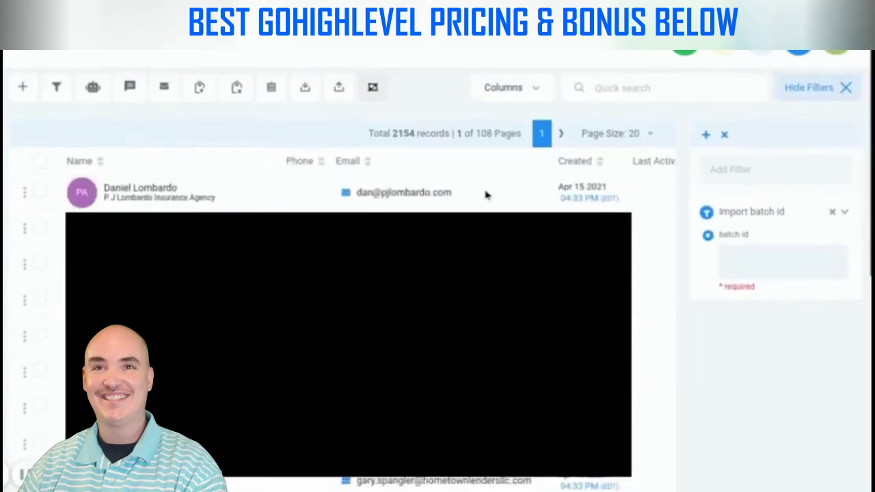
scroll(486, 193, up, 1)
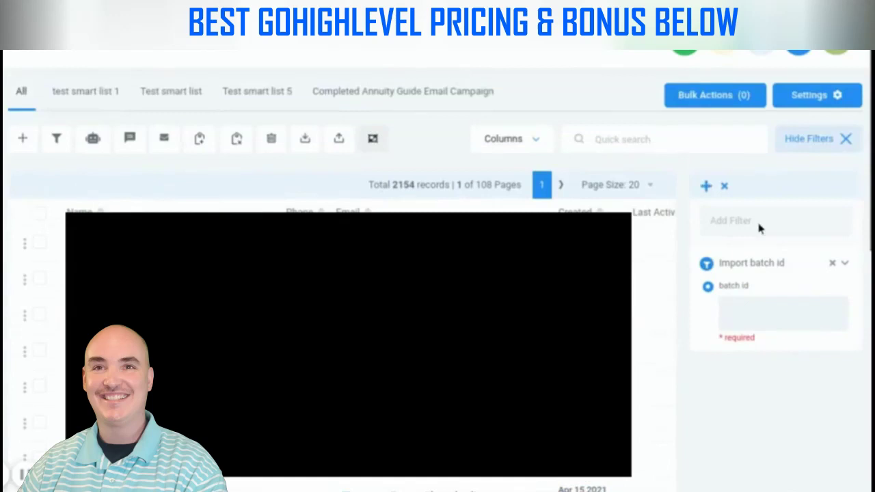
click(833, 265)
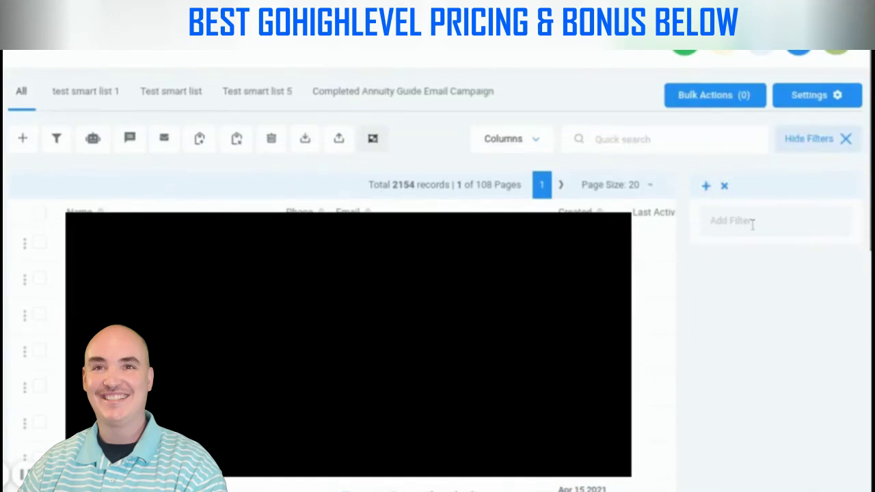
Filter contacts by tag 'l4l business owner import list 1' and switch to Test smart list 5
click(752, 222)
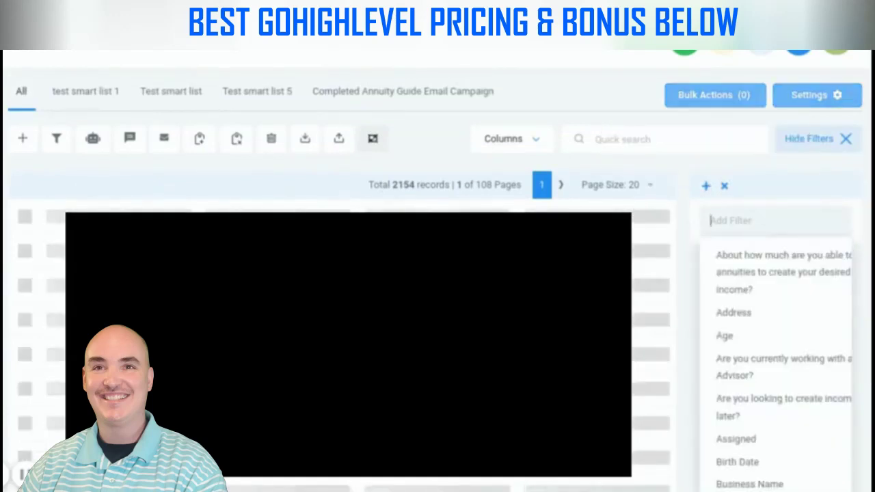
text(tag)
click(732, 278)
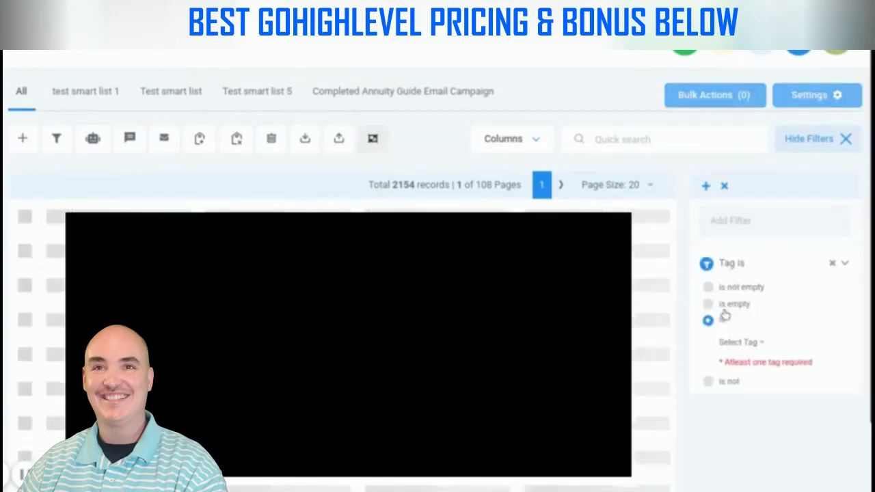
click(740, 339)
scroll(778, 384, down, 5)
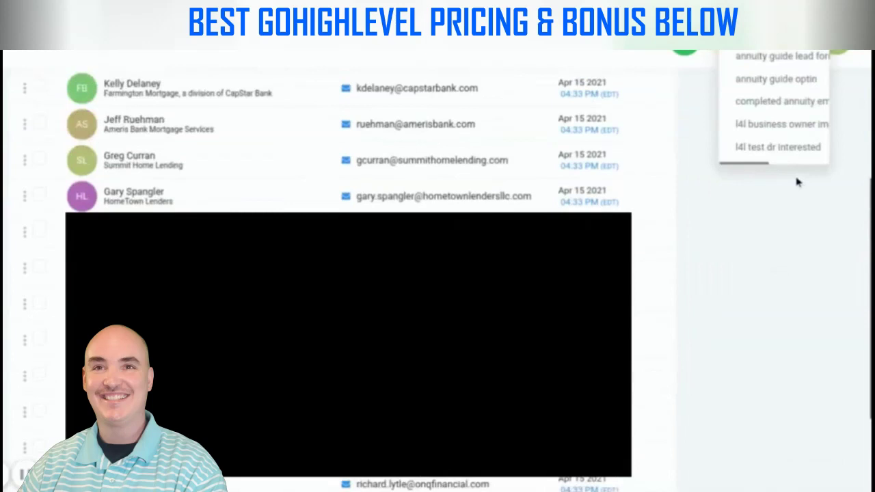
click(775, 126)
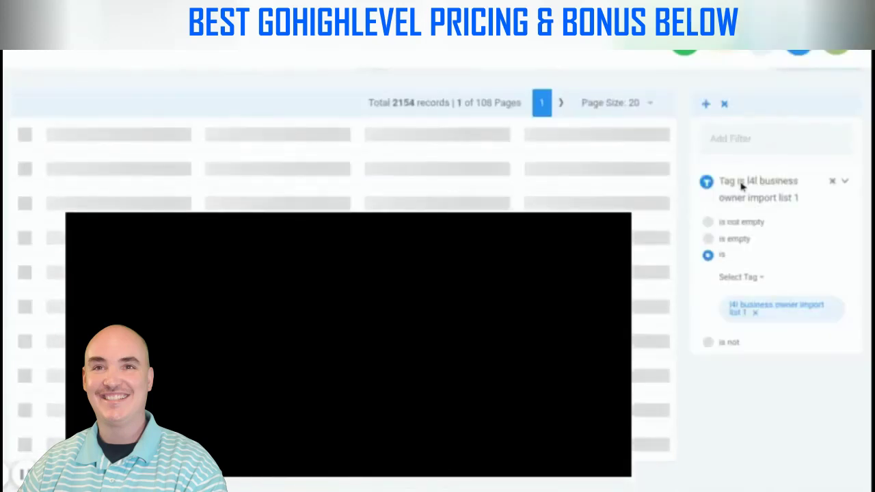
scroll(759, 262, down, 4)
scroll(759, 262, up, 1)
scroll(266, 109, up, 3)
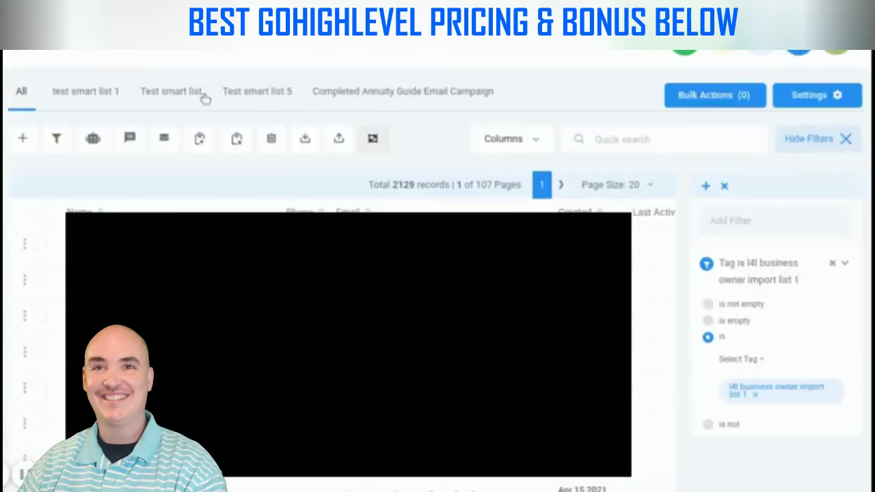
click(256, 95)
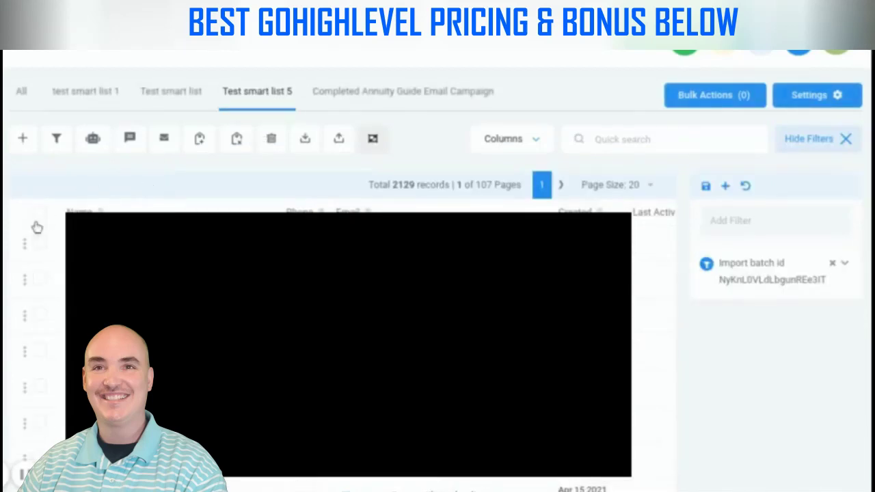
Select all 2129 records in Test smart list 5 and start Add to campaign
click(40, 216)
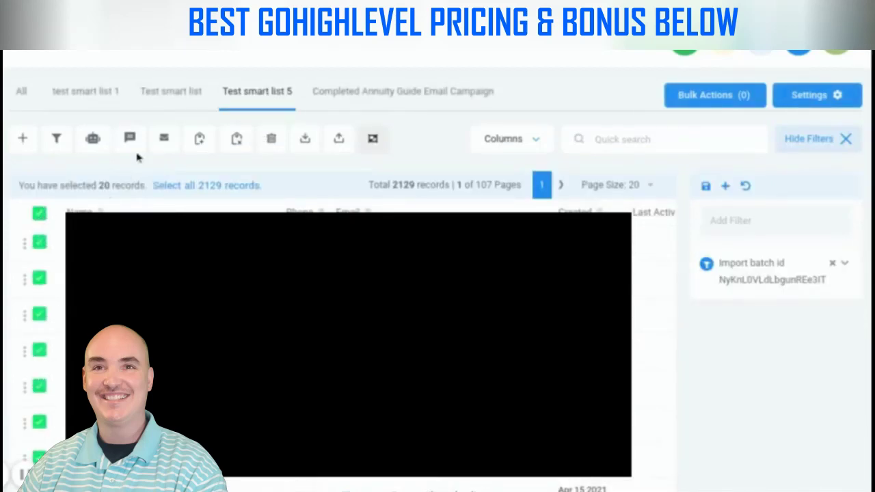
click(197, 185)
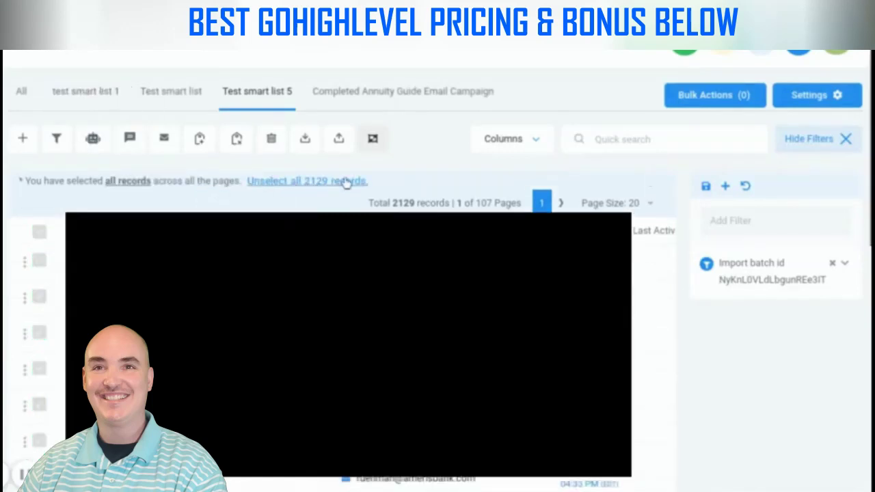
click(95, 139)
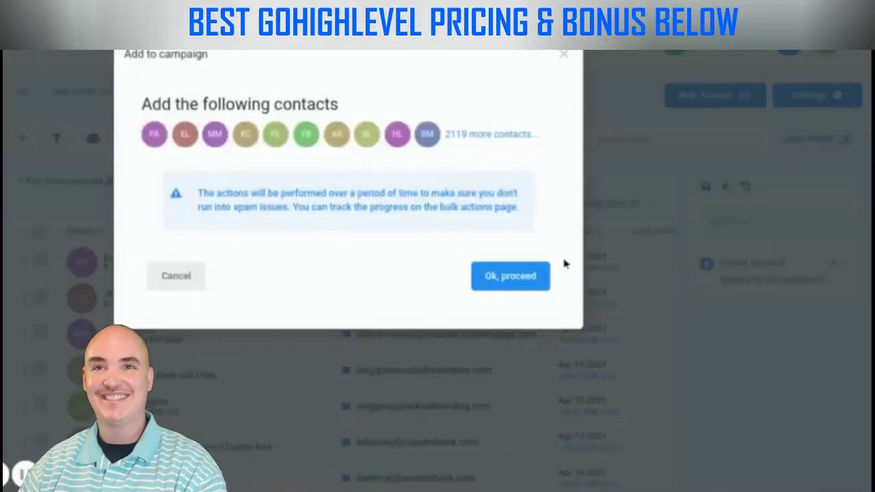
Target Test DR campaign with Add in drip mode for the 2129 contacts
click(512, 284)
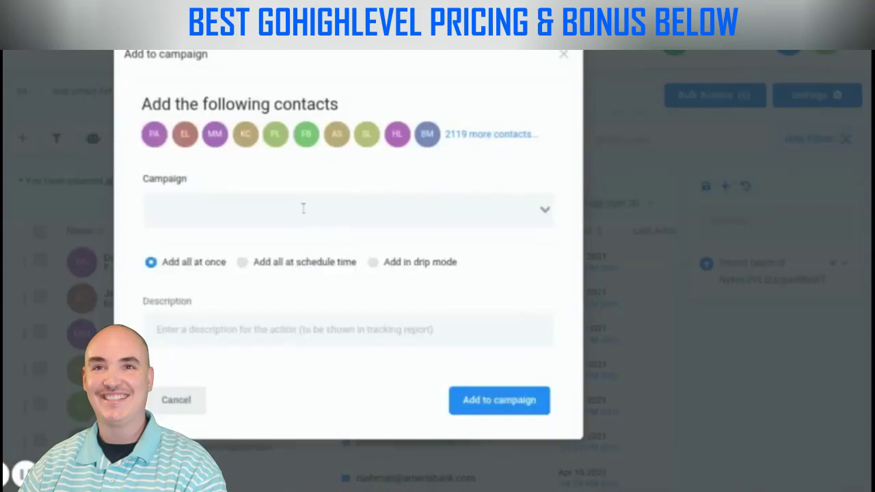
click(402, 210)
scroll(344, 277, down, 1)
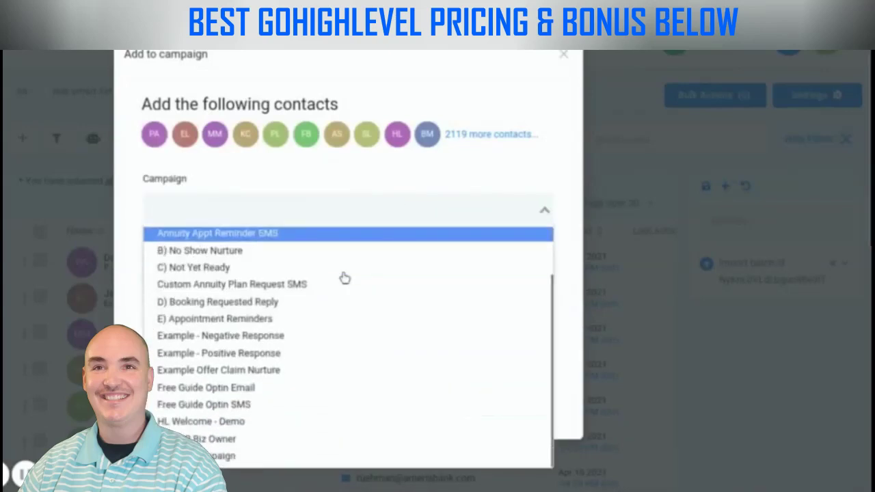
click(215, 457)
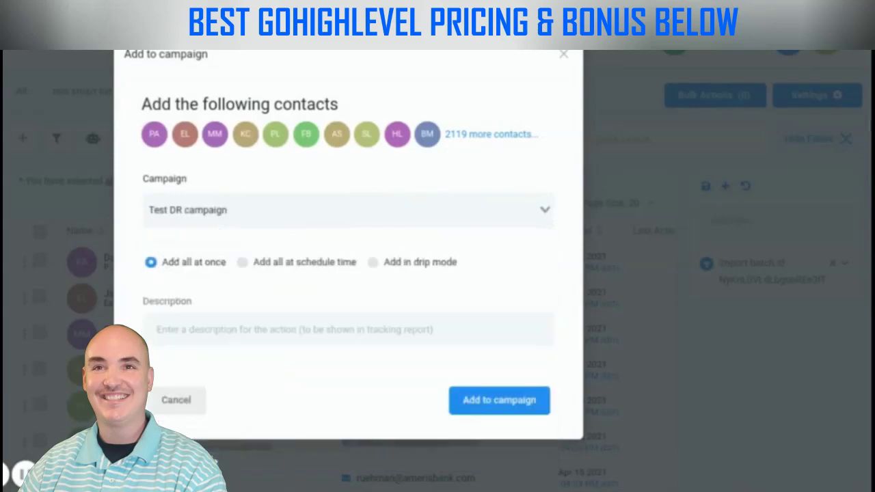
click(384, 262)
scroll(477, 252, down, 1)
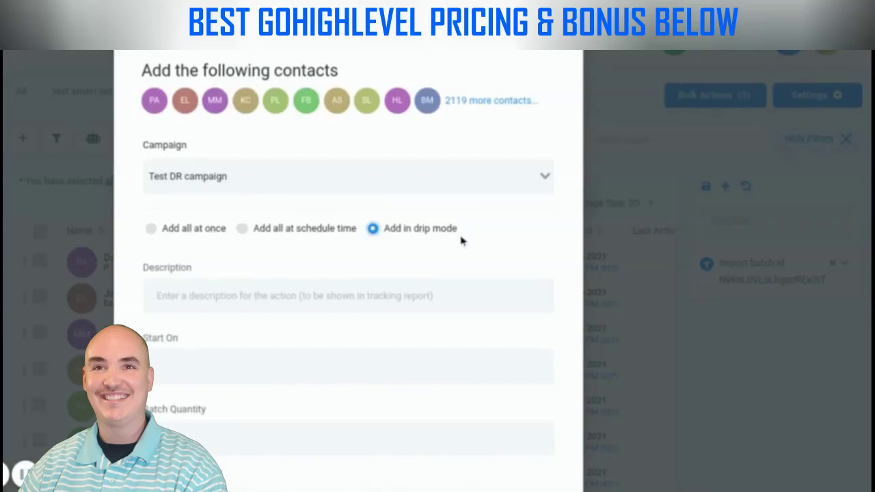
Describe the drip as 'TEST DR Biz 0wners' and set it to start Apr 17, 2021 at 4:59 PM
scroll(226, 277, down, 1)
click(244, 272)
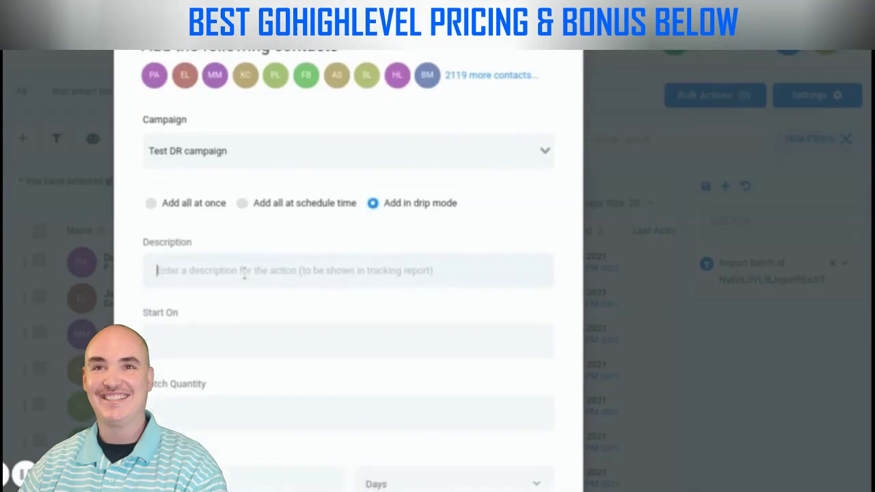
text(TEST D)
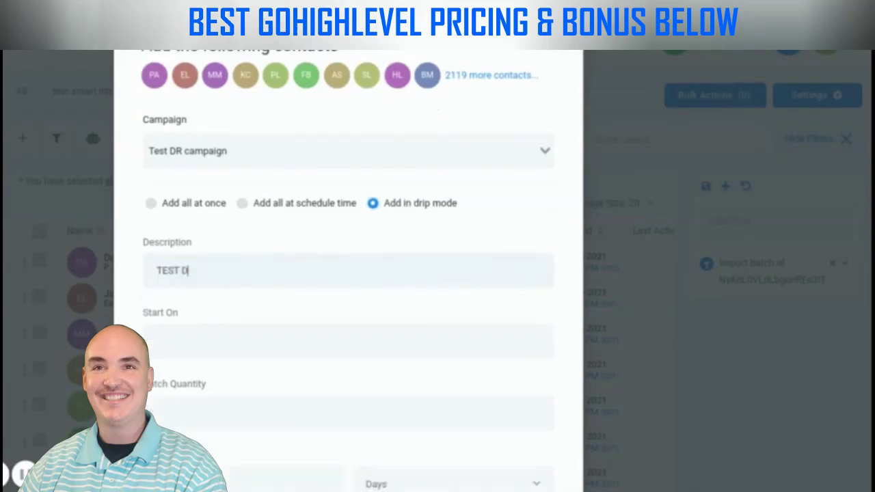
text(R Biz 0)
text(wners)
scroll(242, 275, down, 1)
click(401, 267)
scroll(458, 242, down, 2)
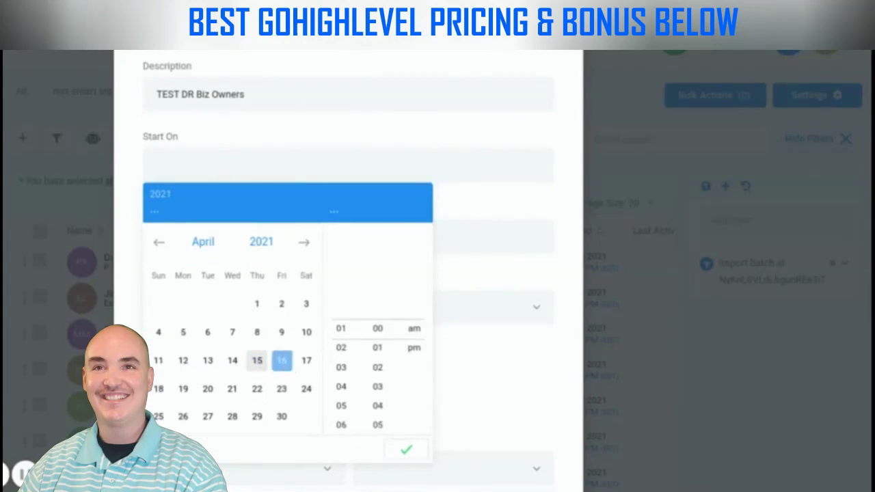
click(306, 360)
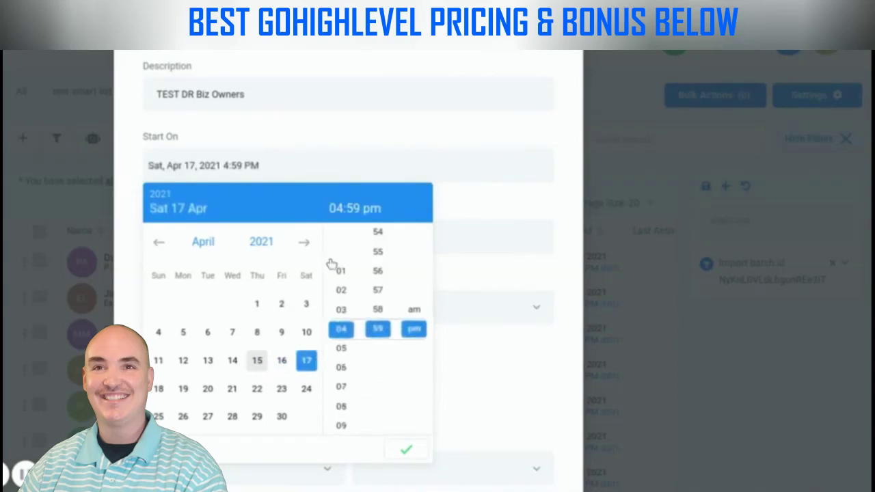
click(406, 449)
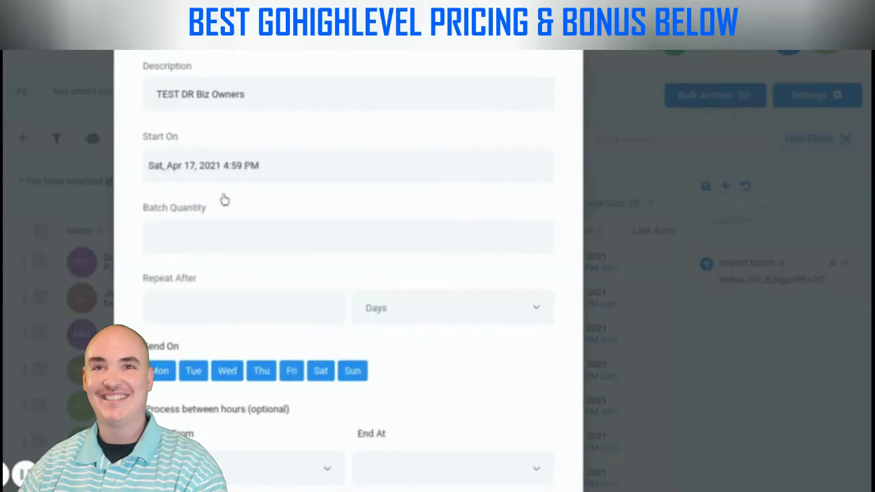
Send batches of 350 contacts every 4 days, Monday–Saturday, and add them to the campaign
text(350)
click(281, 308)
text(4)
click(353, 372)
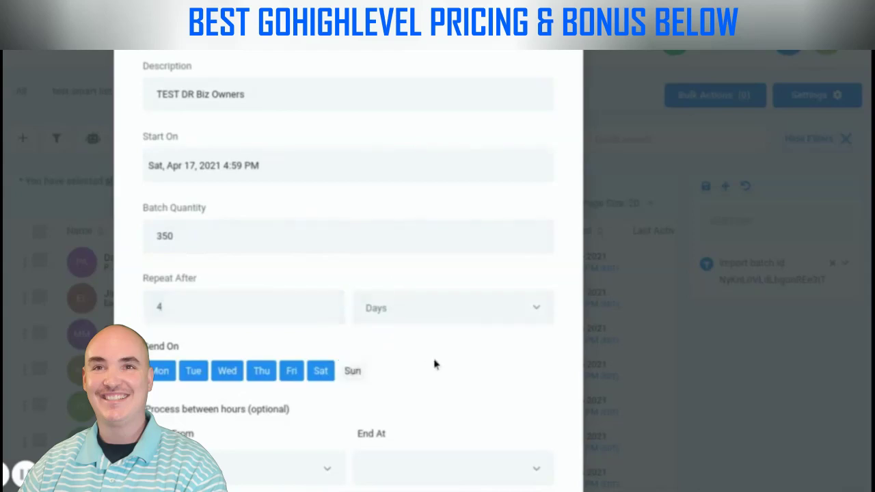
scroll(424, 341, down, 2)
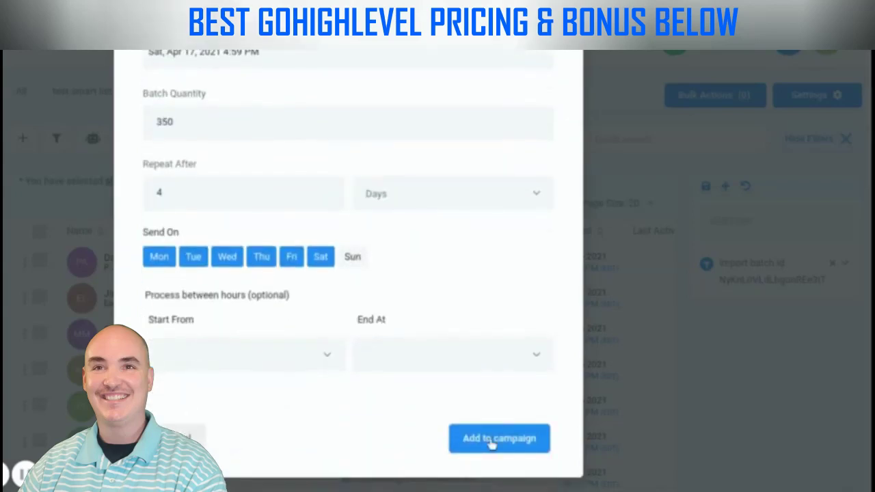
click(491, 441)
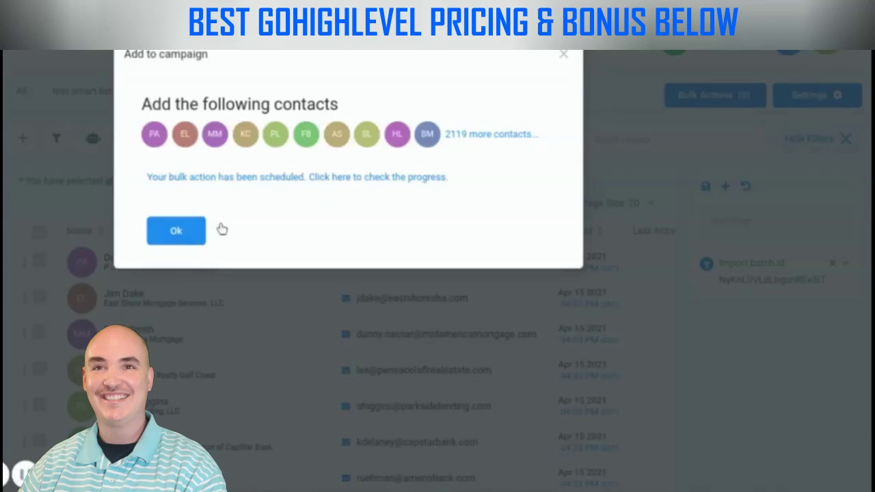
click(198, 231)
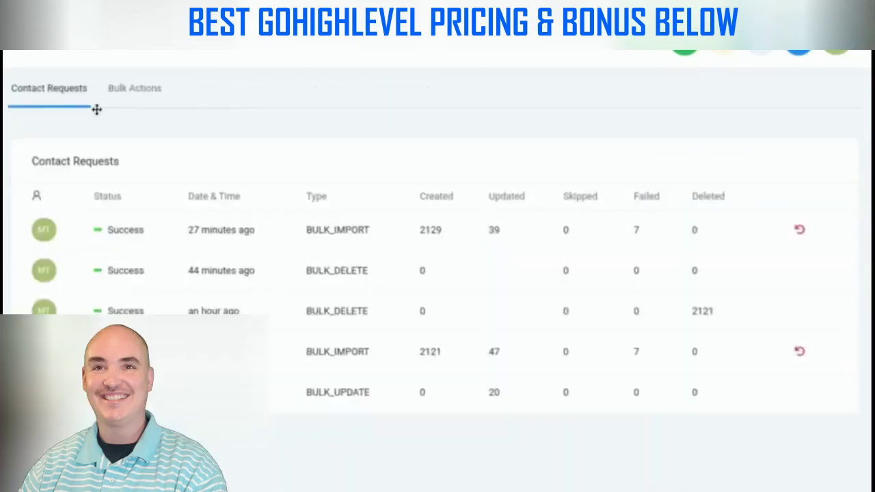
Review the scheduled bulk campaign's details under Bulk Actions
click(119, 93)
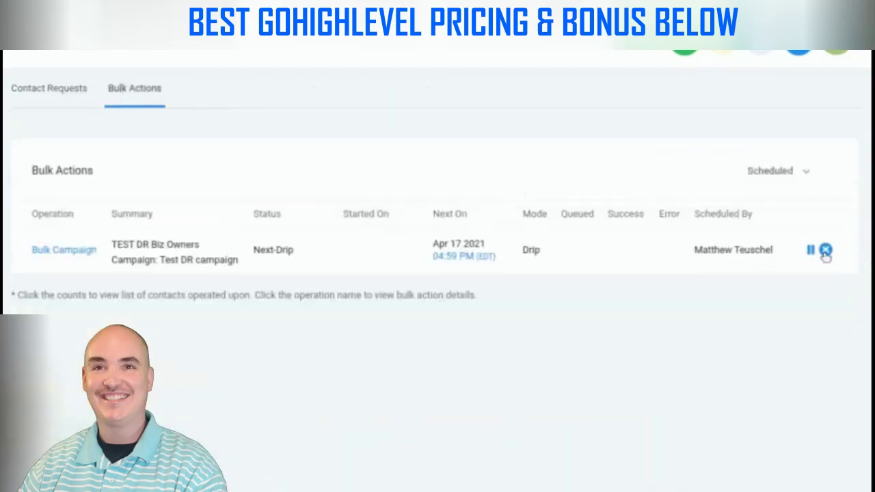
click(64, 250)
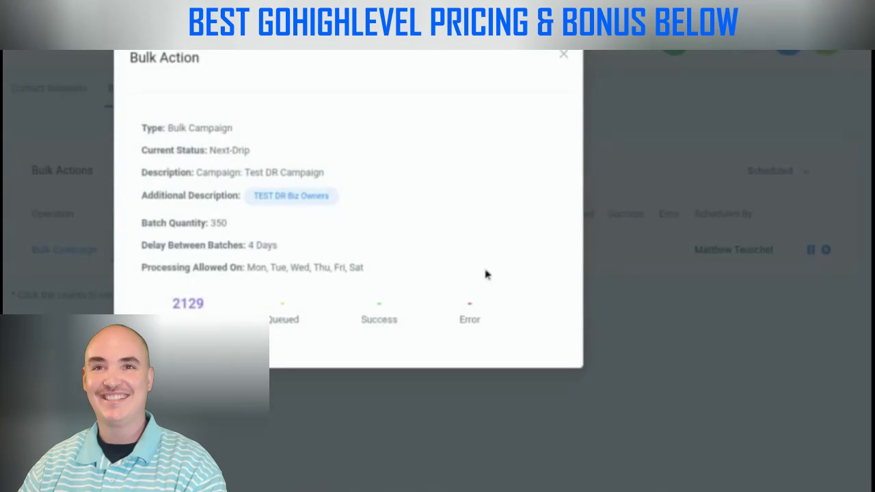
click(565, 55)
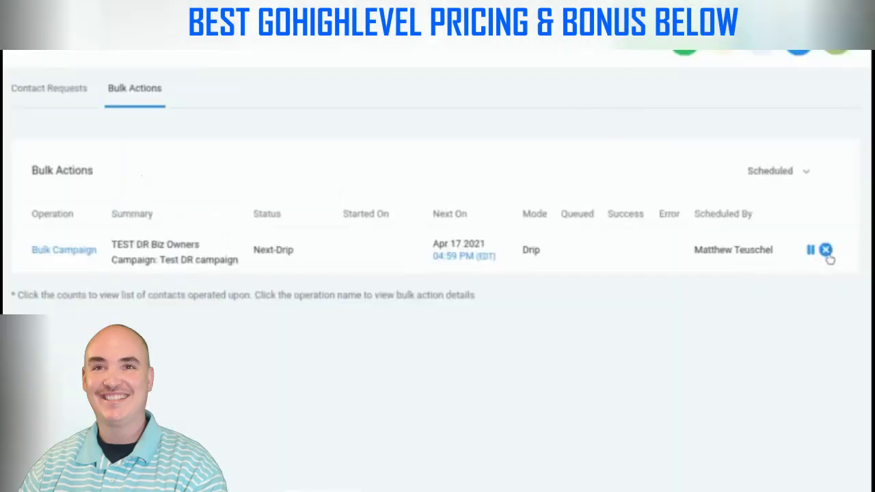
Cancel the scheduled bulk campaign and expand the Test DR folder to show its draft campaign
click(827, 253)
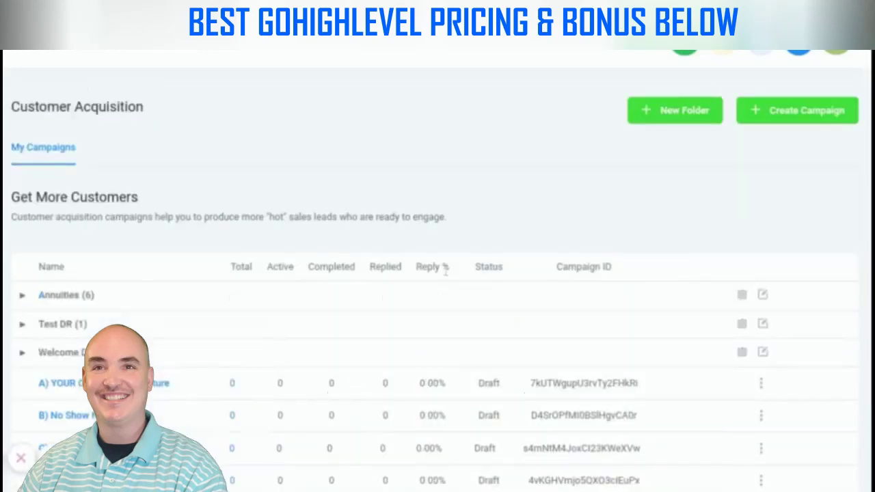
scroll(368, 267, down, 2)
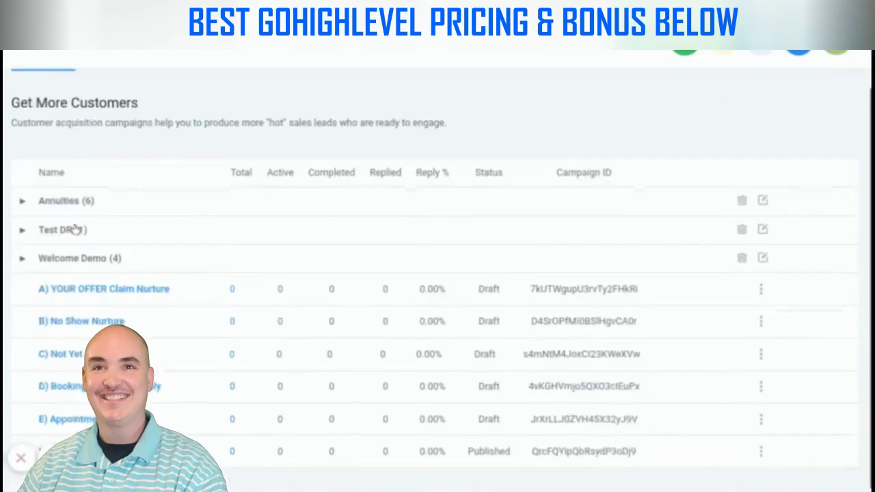
click(71, 232)
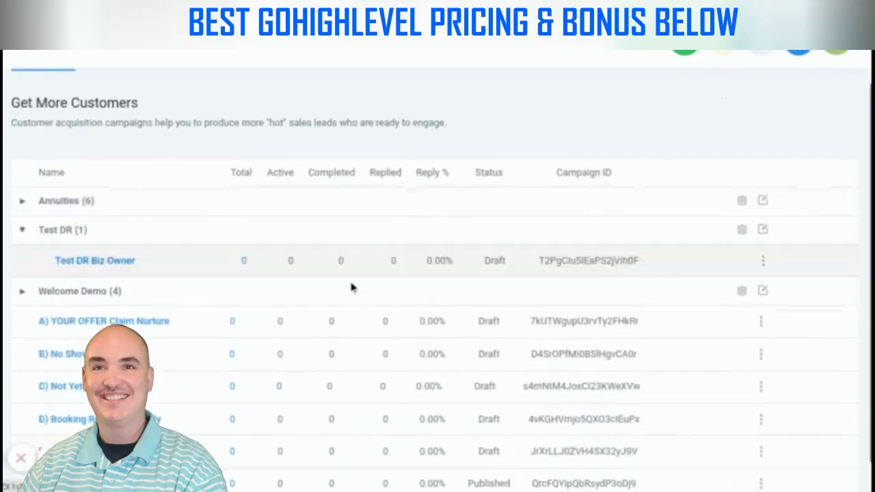